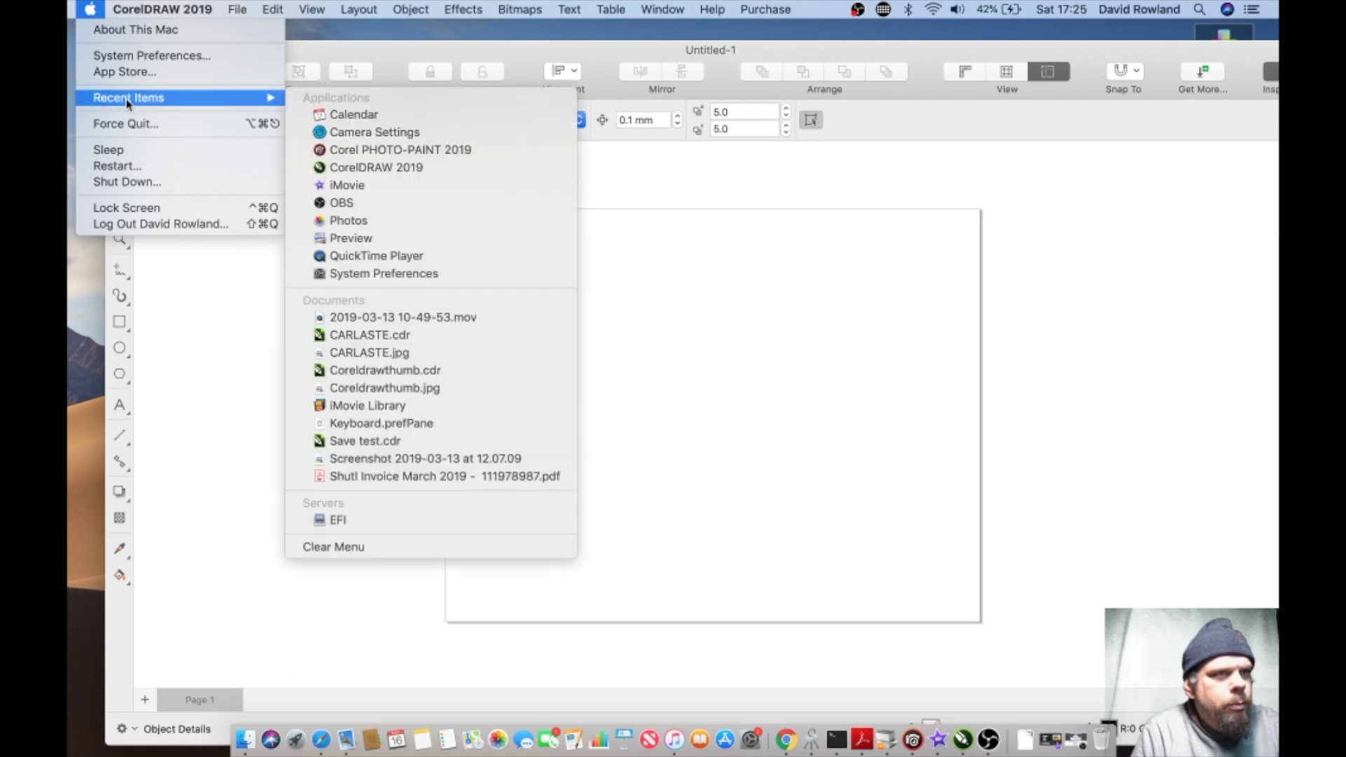
# Step: Switch to Activity Monitor and compare the CPU usage of the busiest processes, ending with CorelDRAW 2019 selected
pyautogui.press('Escape')
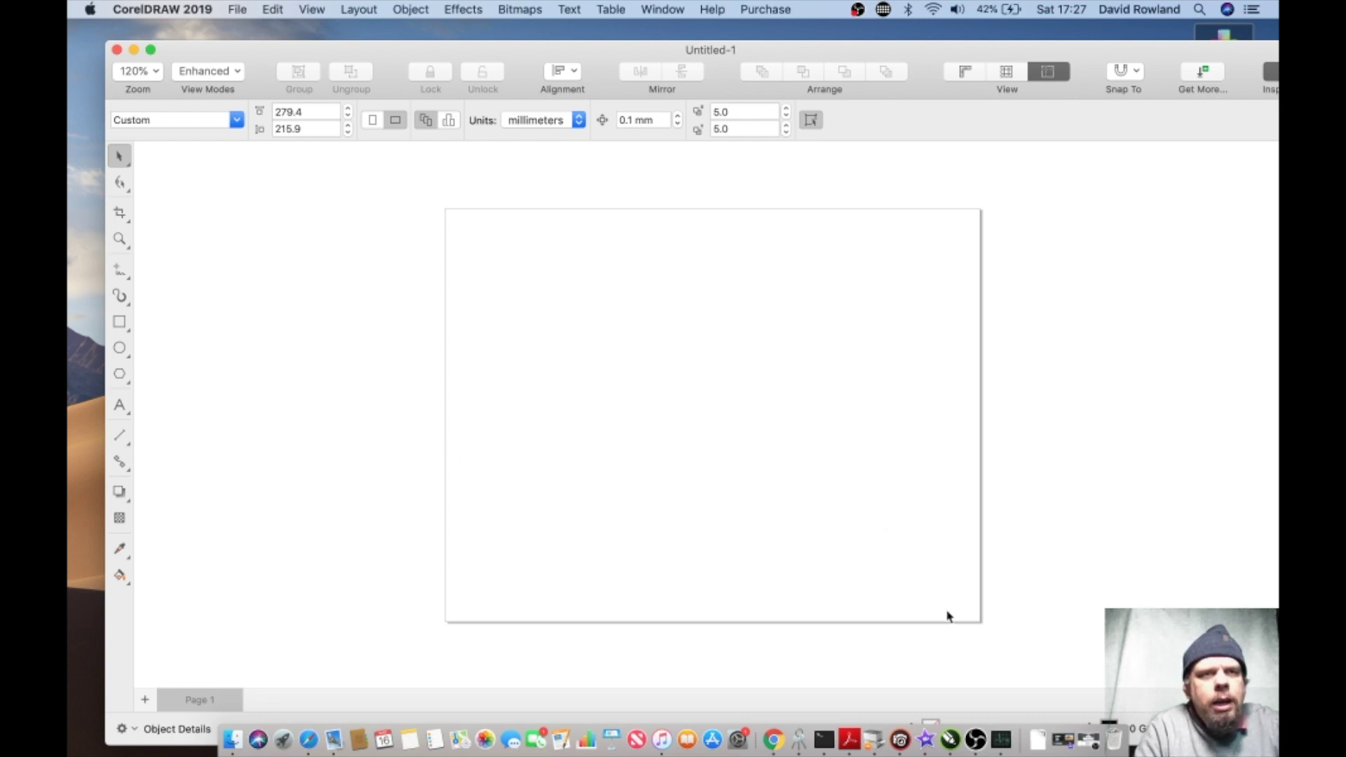
pyautogui.click(1002, 741)
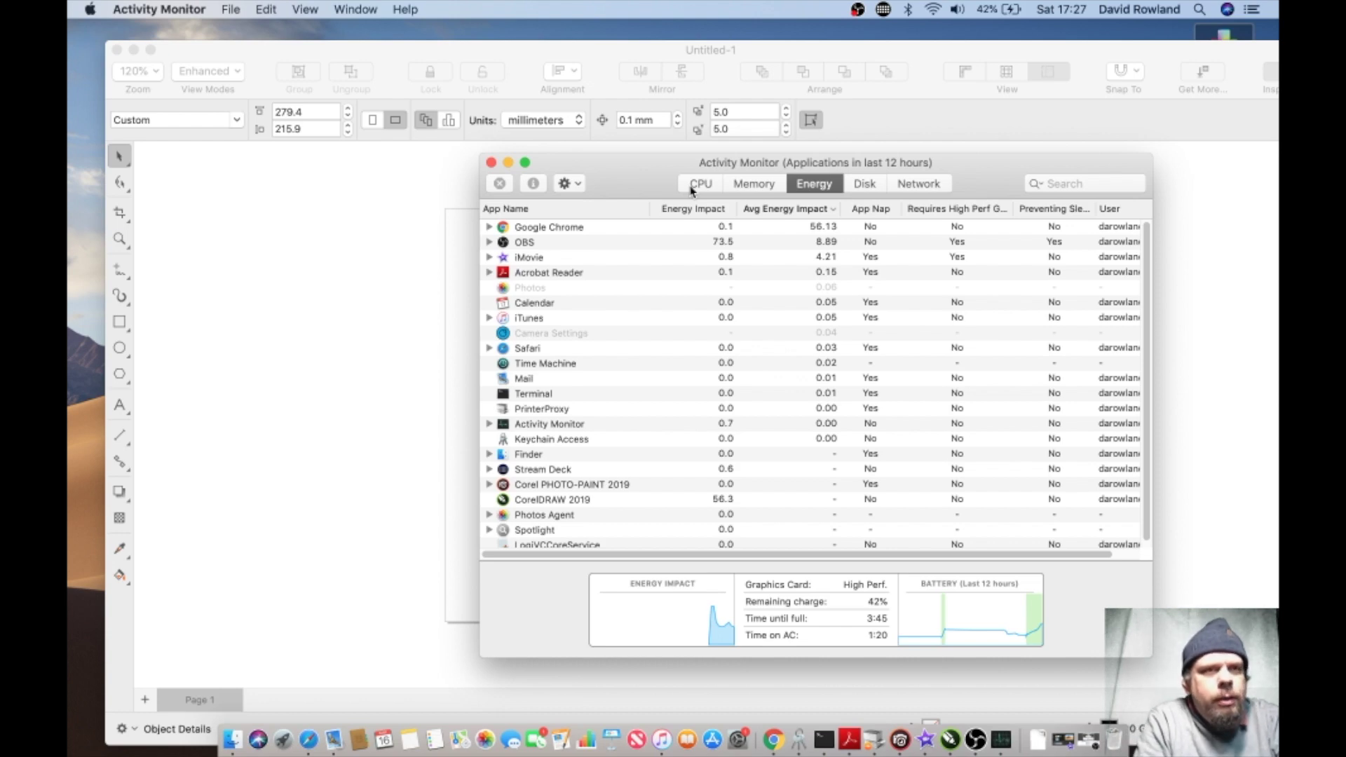
pyautogui.click(696, 185)
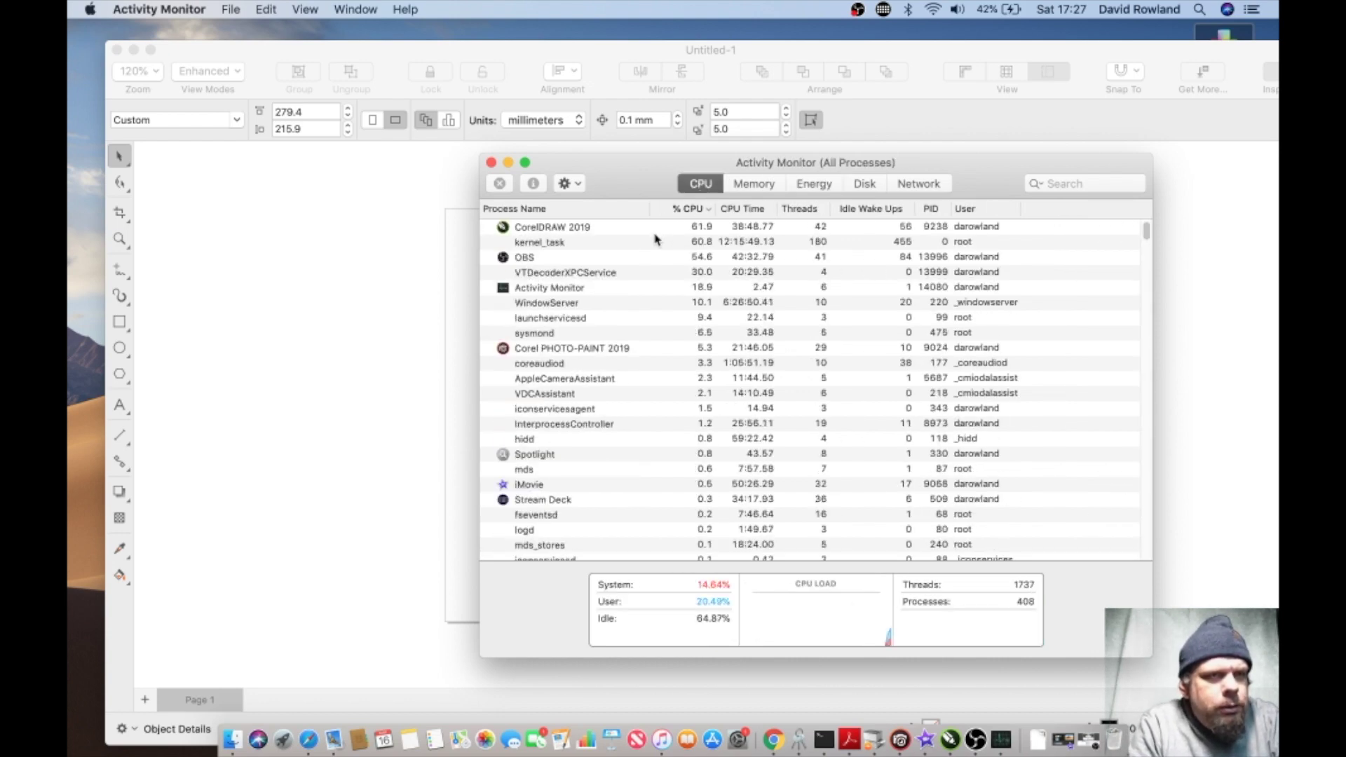
pyautogui.click(670, 242)
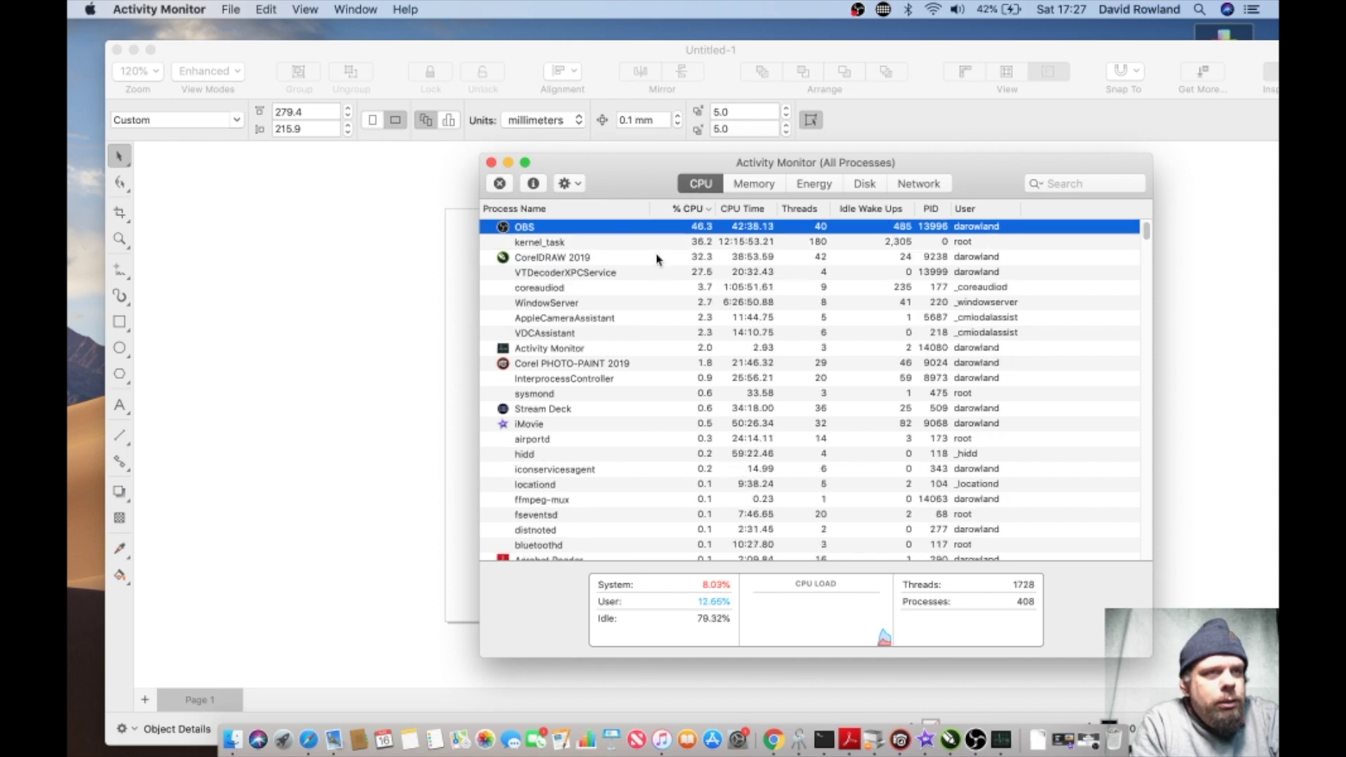
pyautogui.click(659, 261)
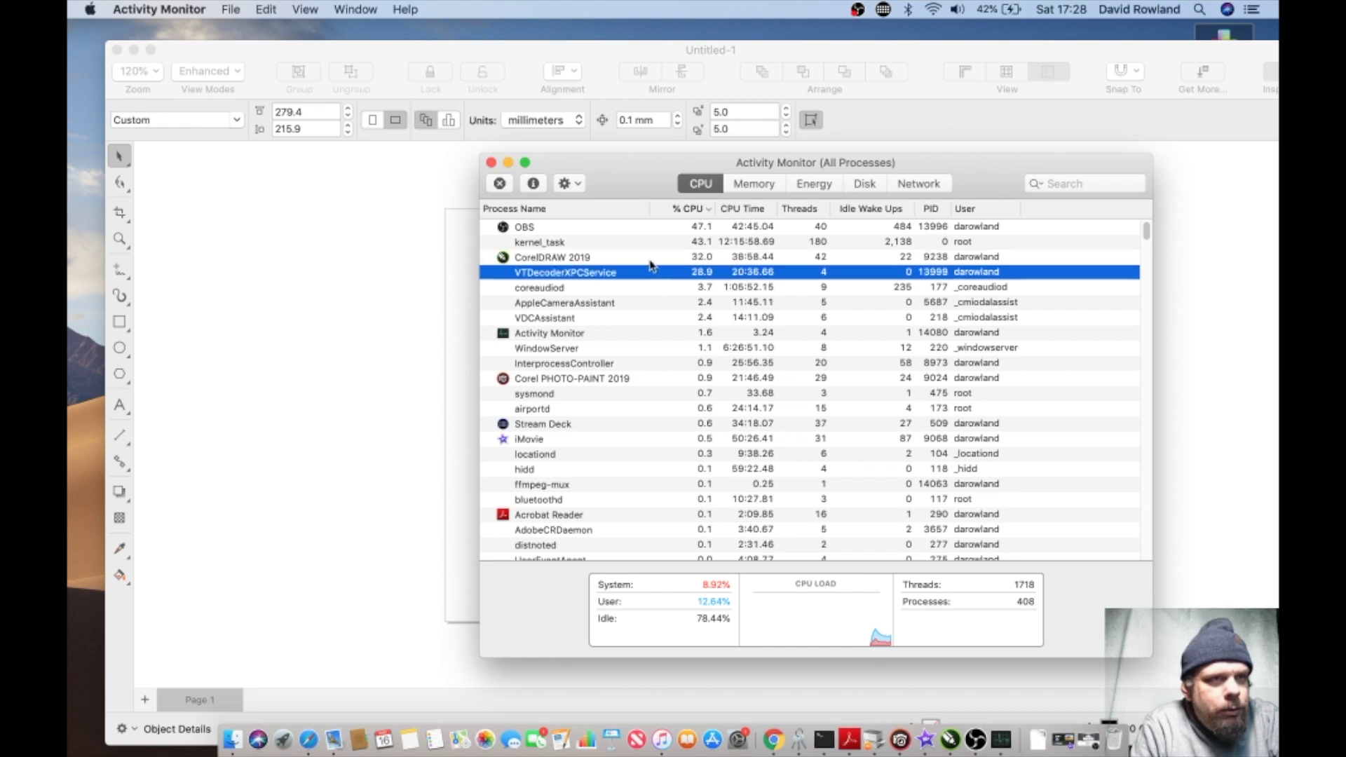
pyautogui.click(646, 246)
pyautogui.click(649, 258)
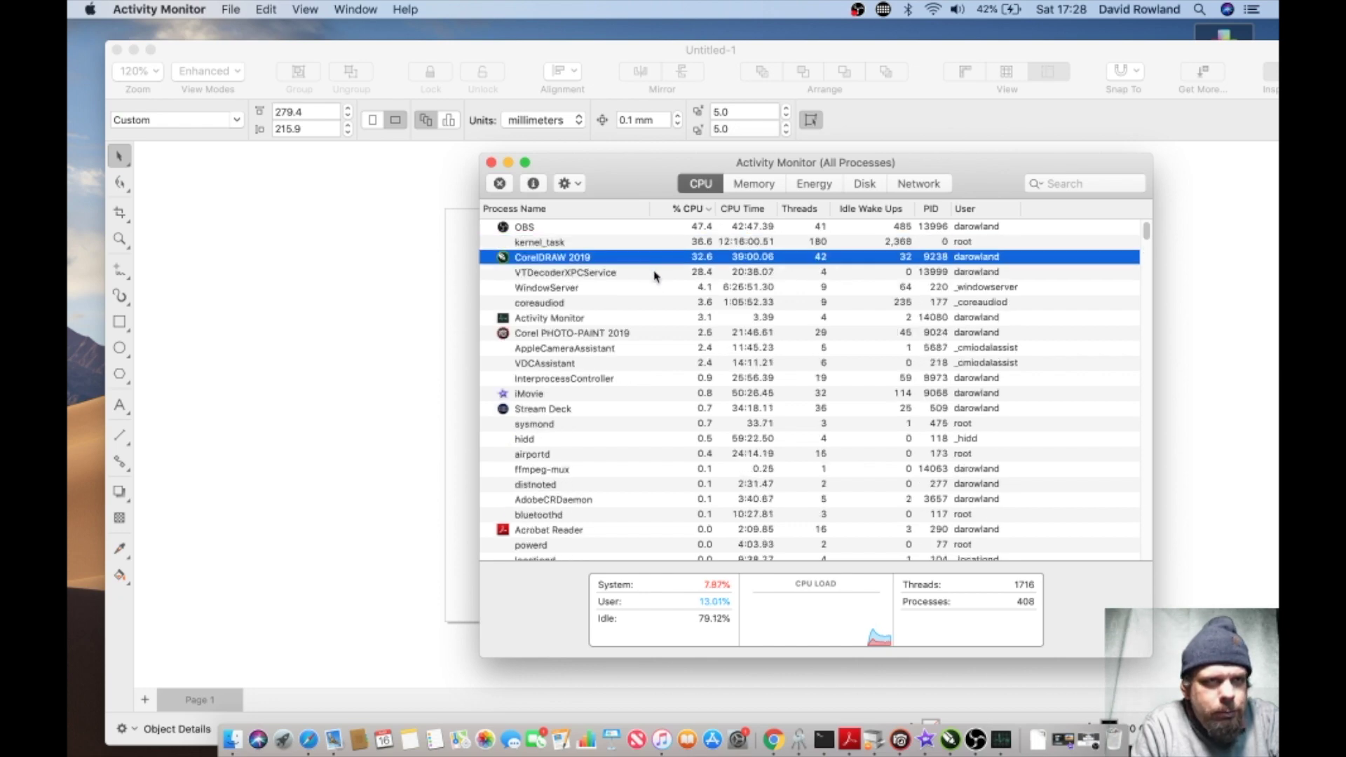
pyautogui.click(652, 273)
pyautogui.click(650, 229)
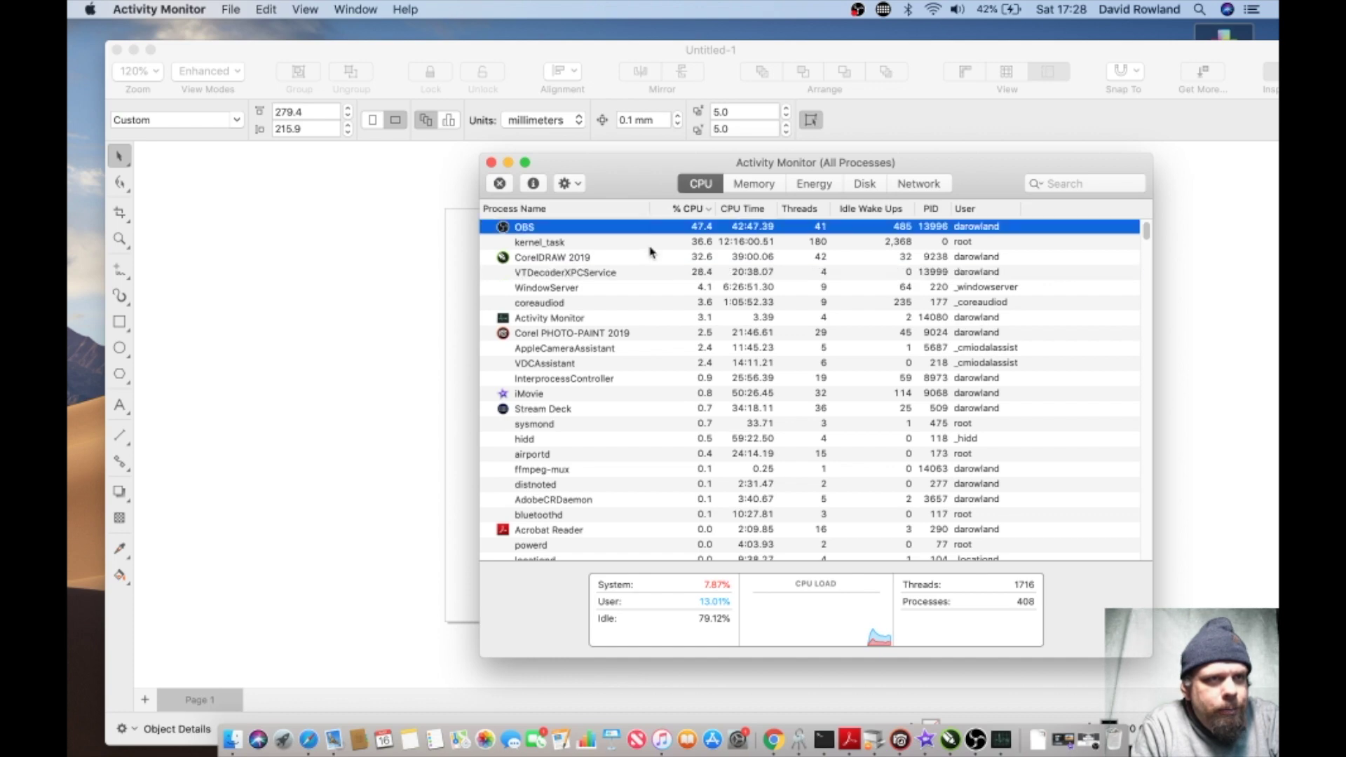
pyautogui.click(651, 254)
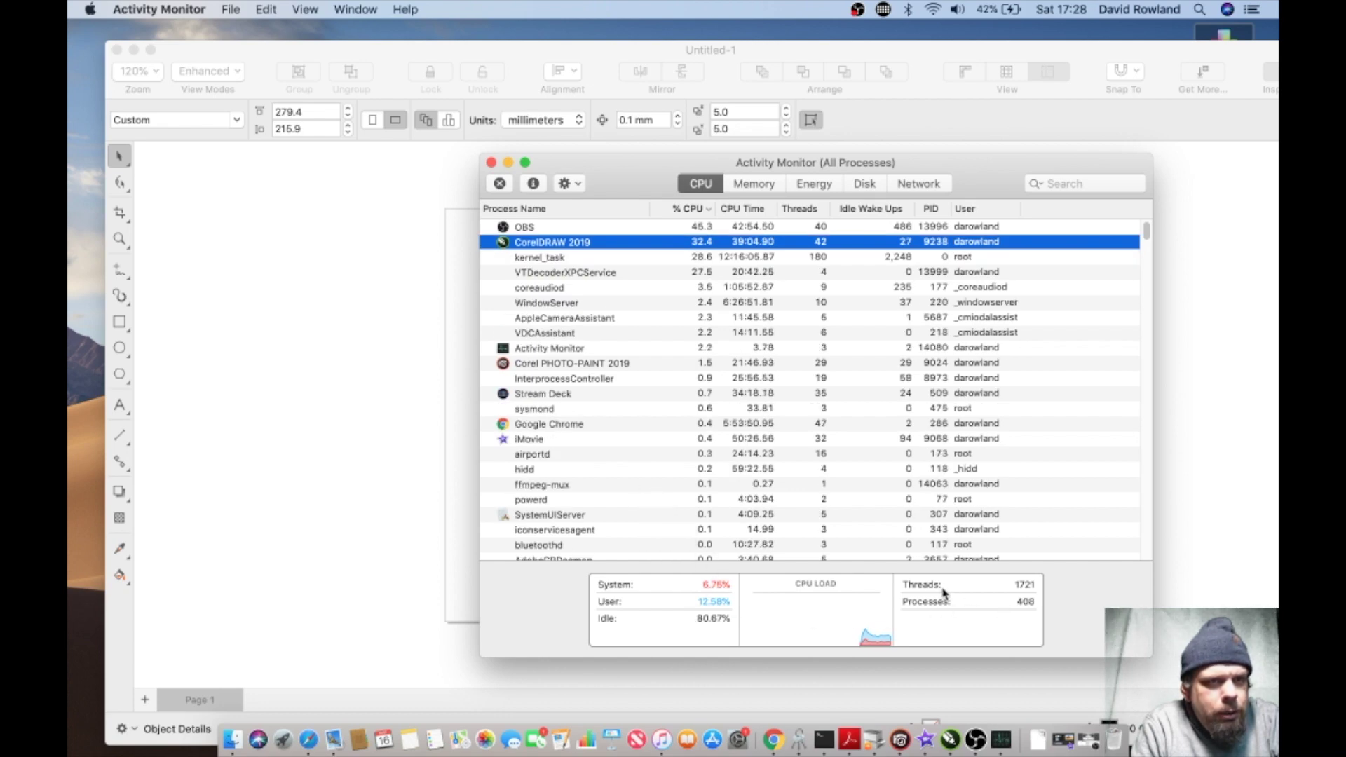
# Step: Inspect the CorelDRAW 2019 process's memory, statistics, and open files and ports, and close its details
pyautogui.press('super+i')
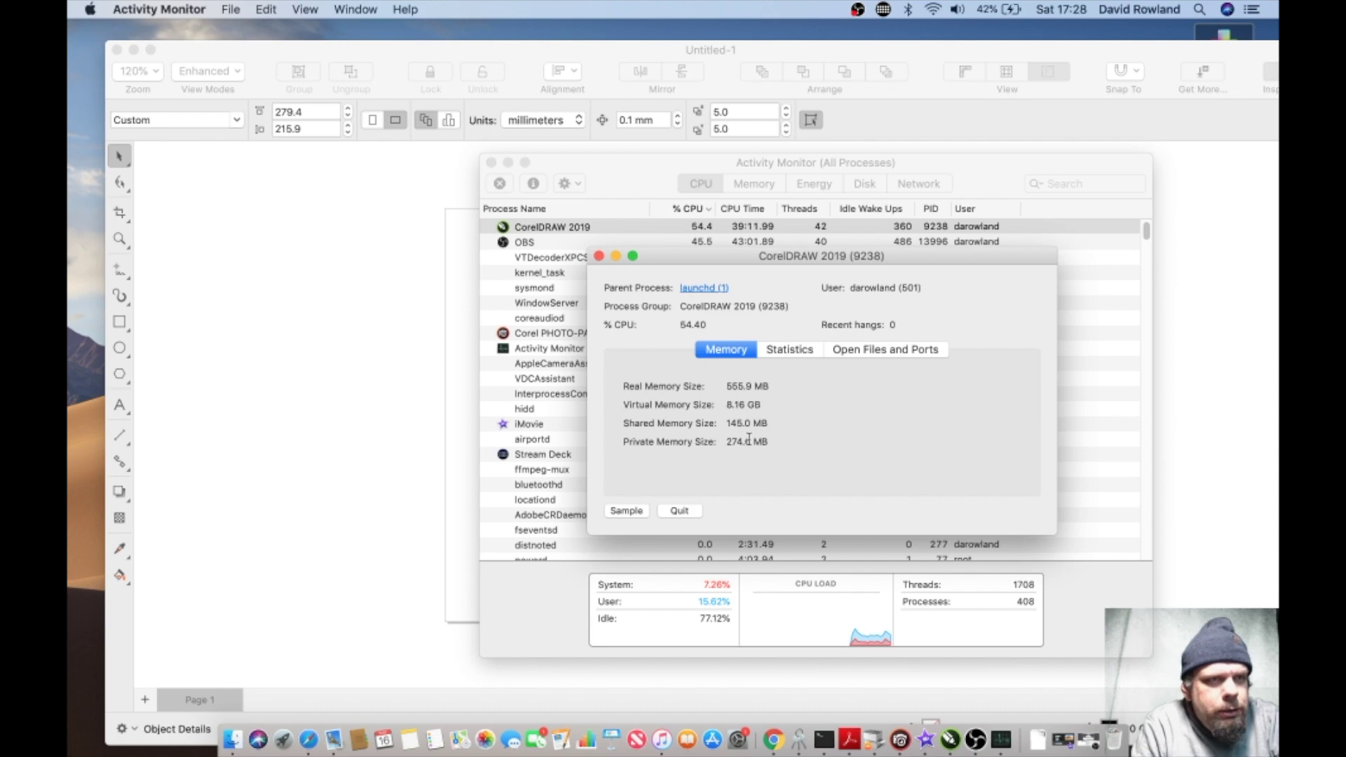
pyautogui.click(791, 352)
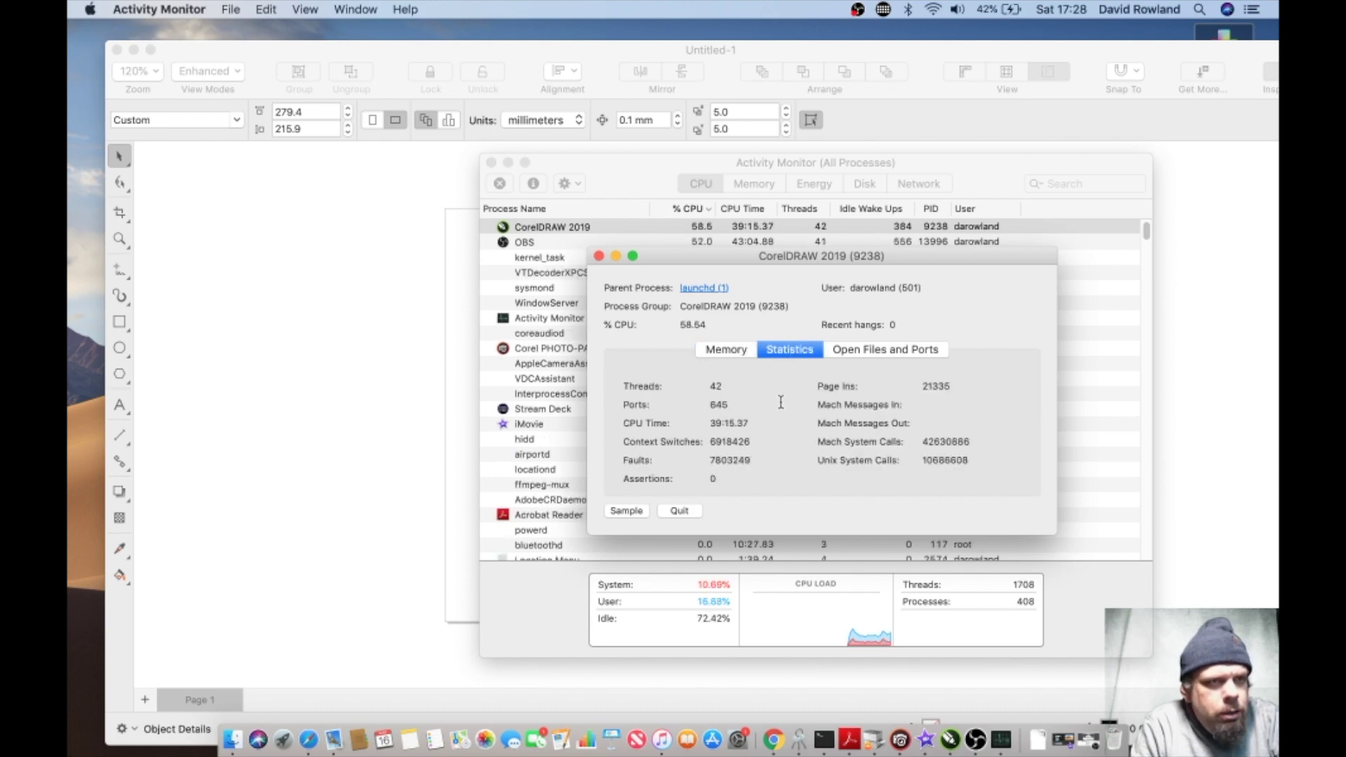
pyautogui.click(854, 355)
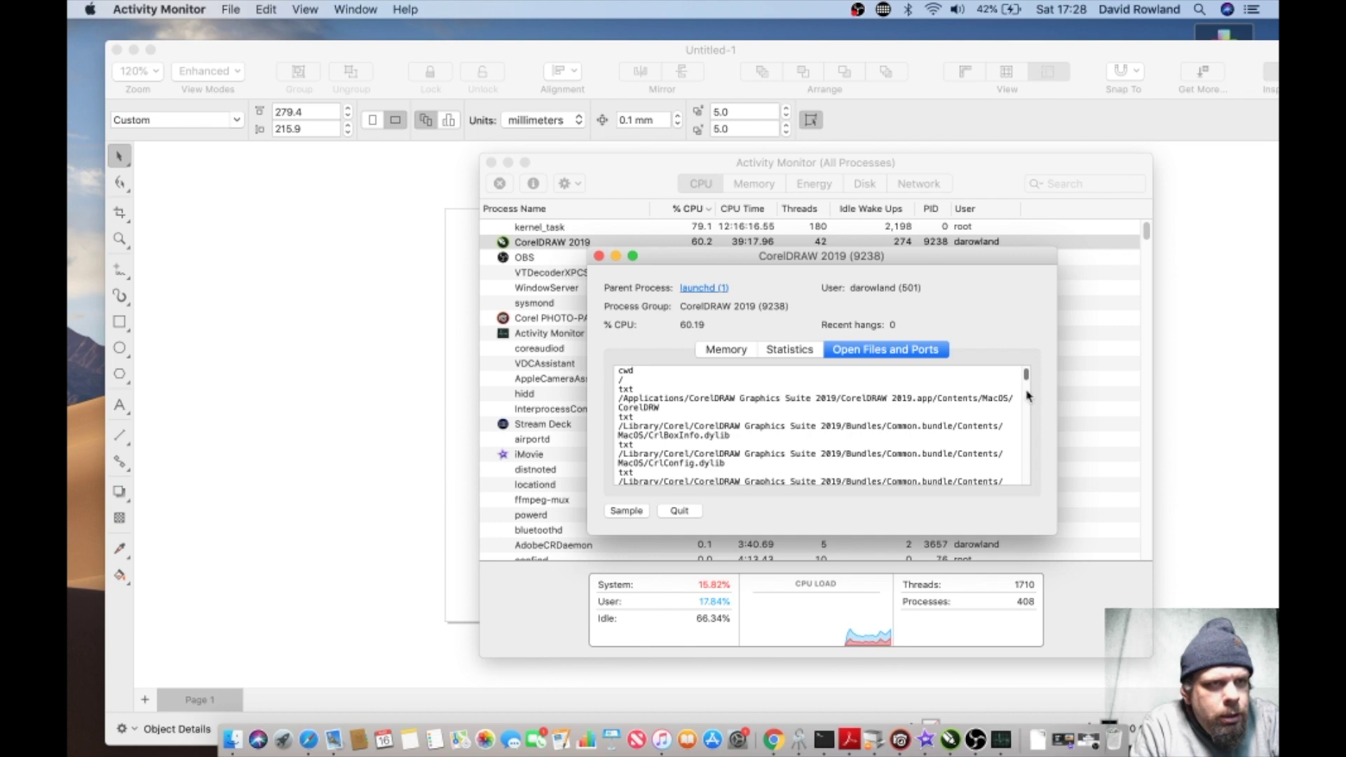
pyautogui.moveTo(1025, 375); pyautogui.dragTo(1035, 498)
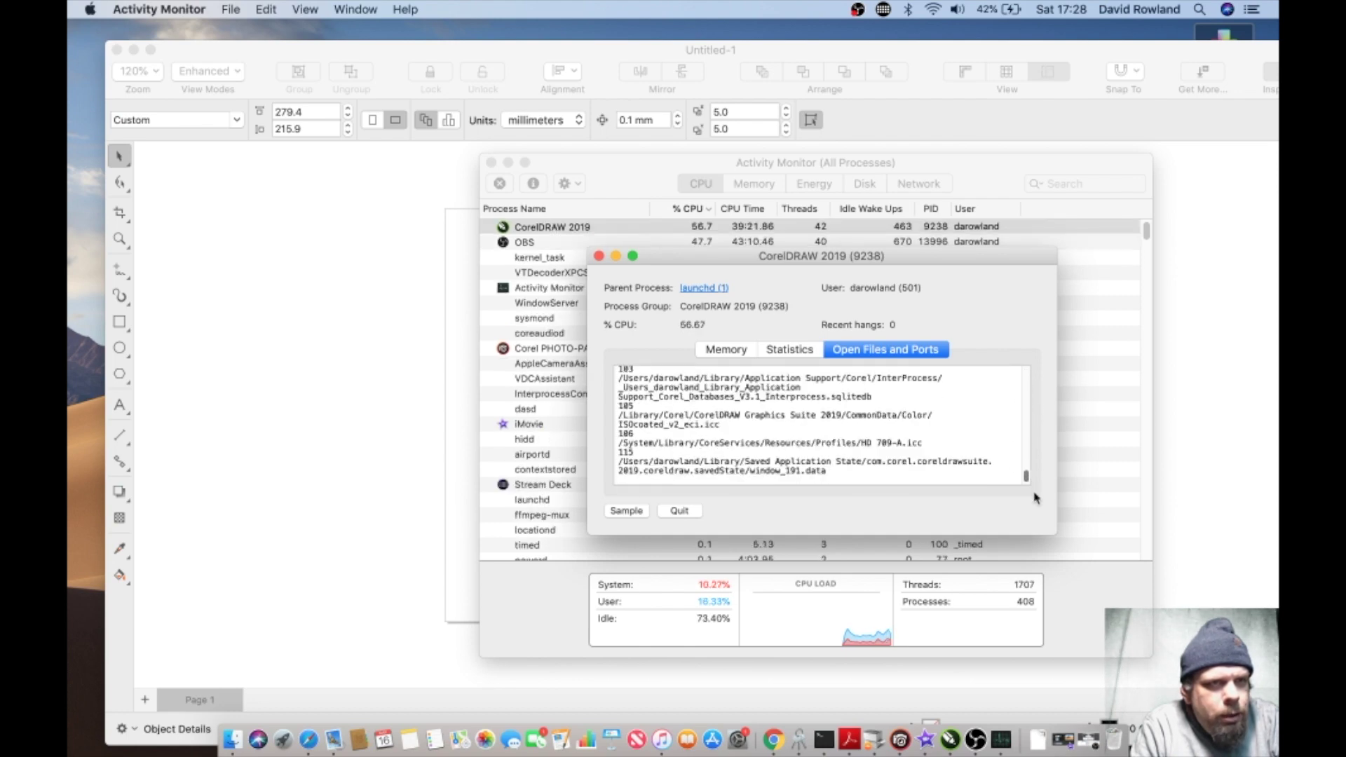
pyautogui.scroll(10, 911, 435)
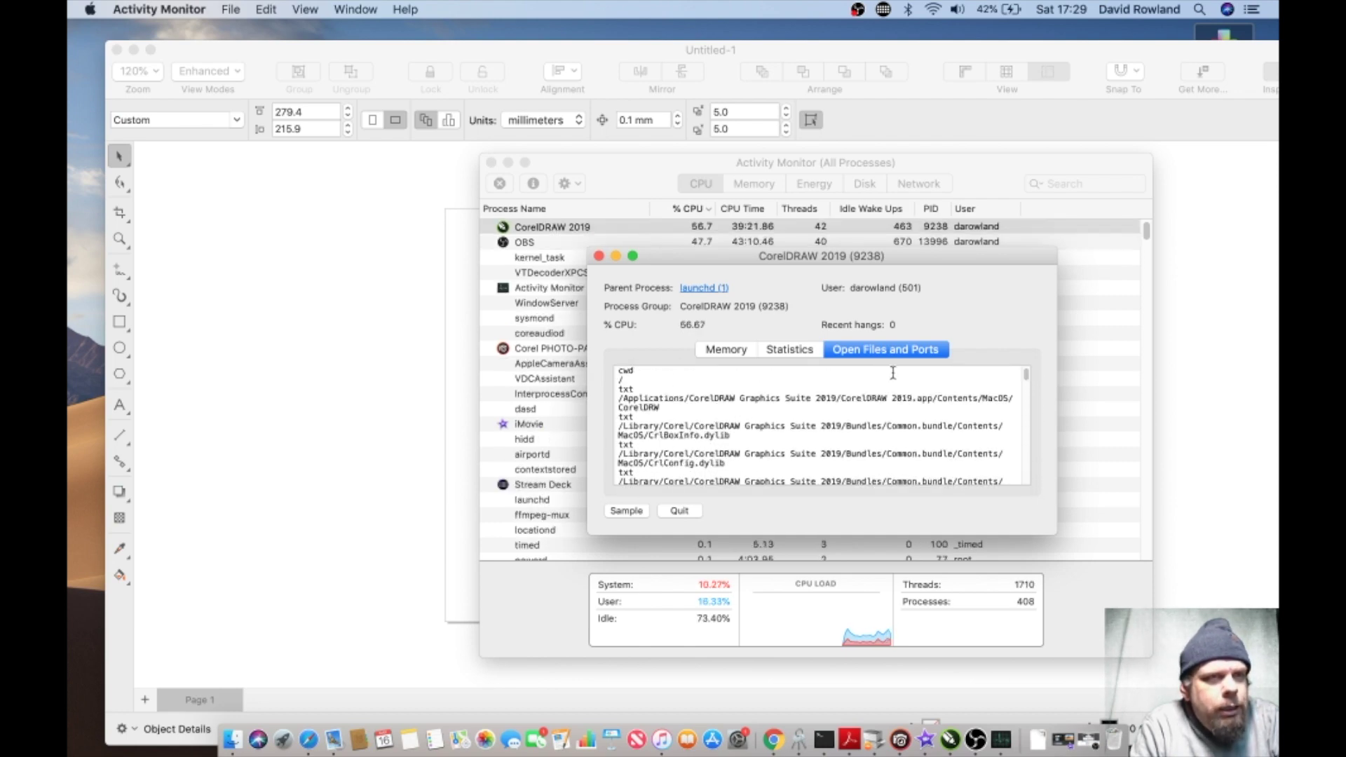
pyautogui.click(726, 350)
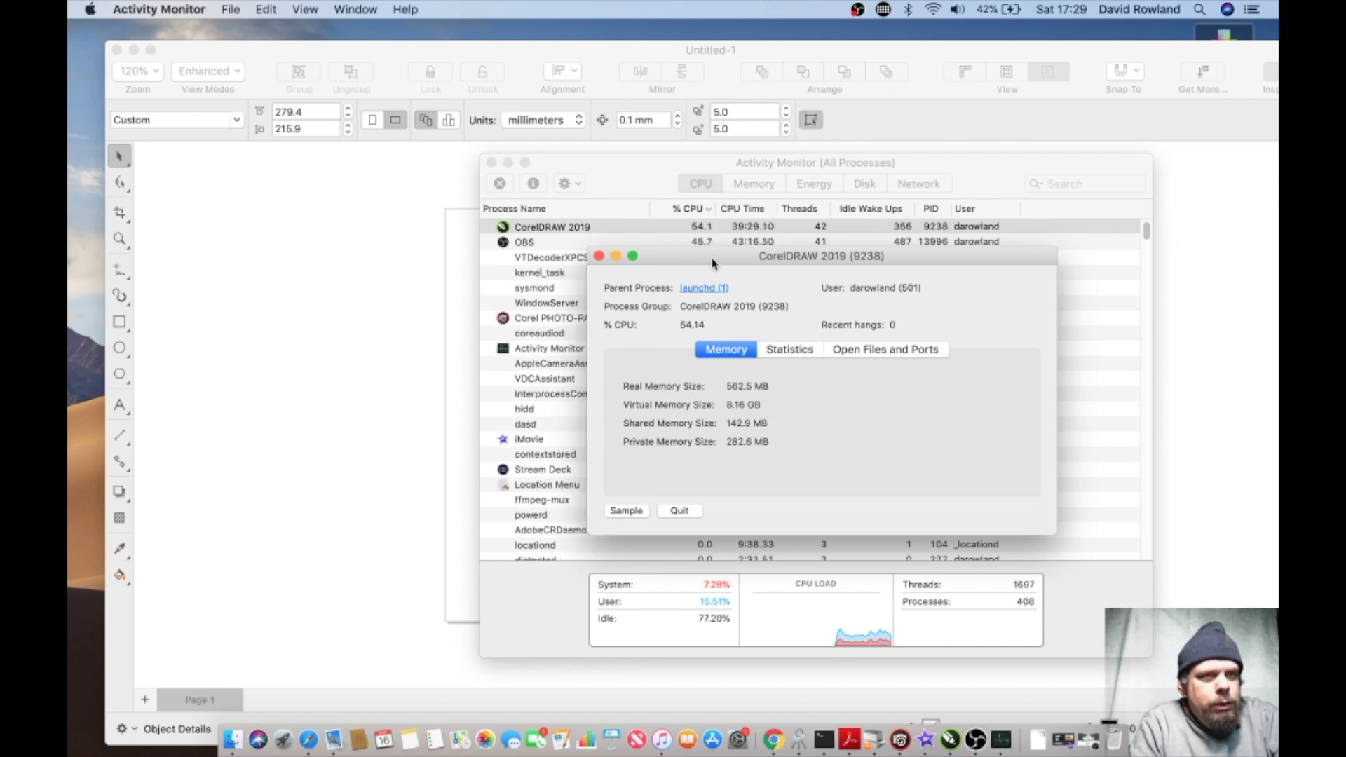
pyautogui.click(599, 256)
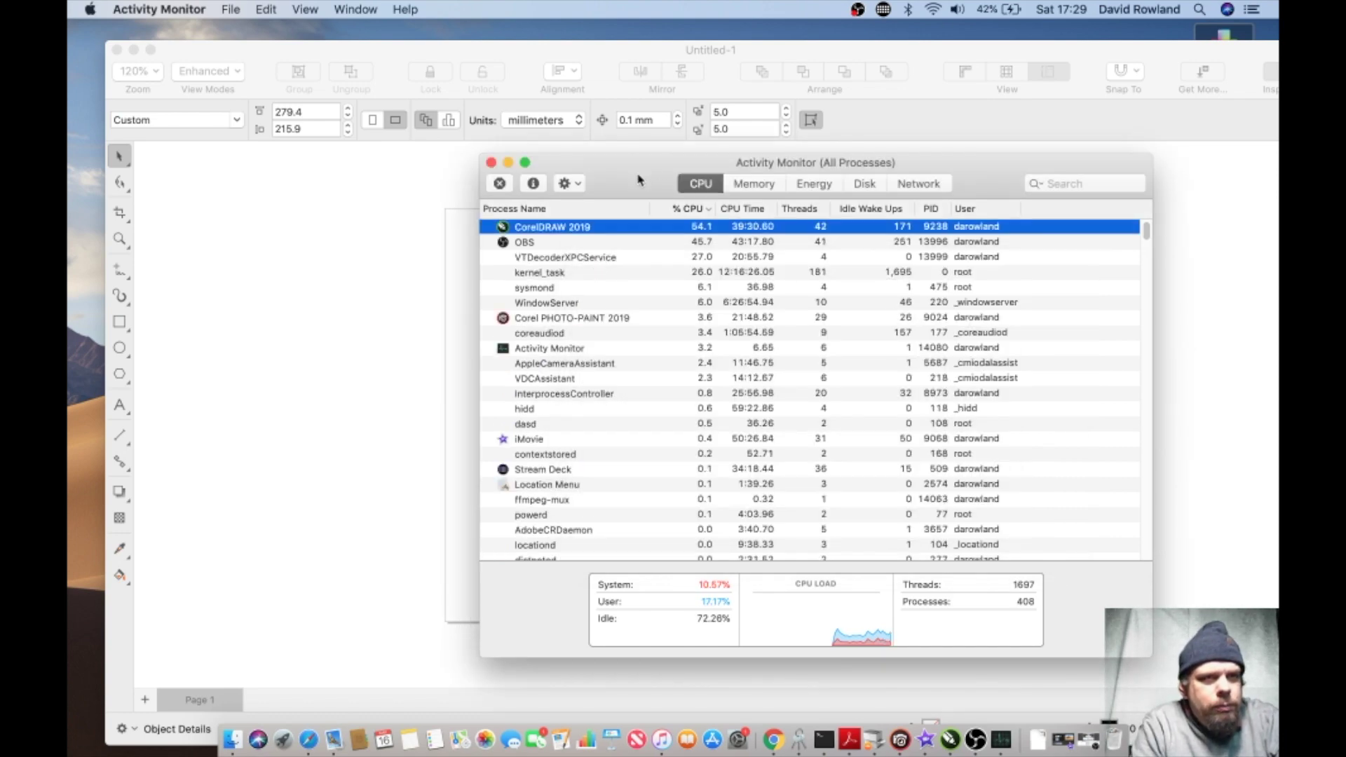
# Step: Return to CorelDRAW and add the artistic text "CorelDraw 2019" near the page's left edge, about halfway down
pyautogui.moveTo(603, 156); pyautogui.dragTo(844, 221)
pyautogui.click(210, 151)
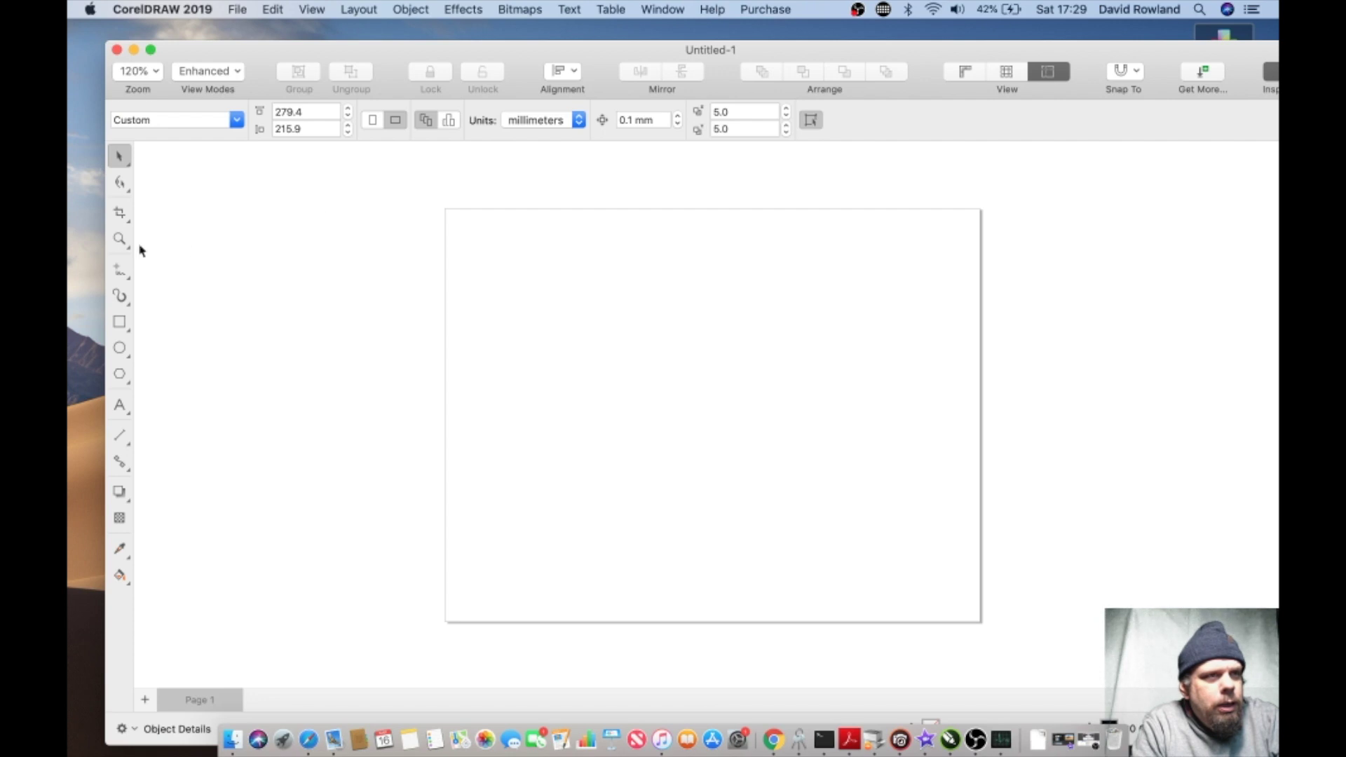
pyautogui.click(236, 10)
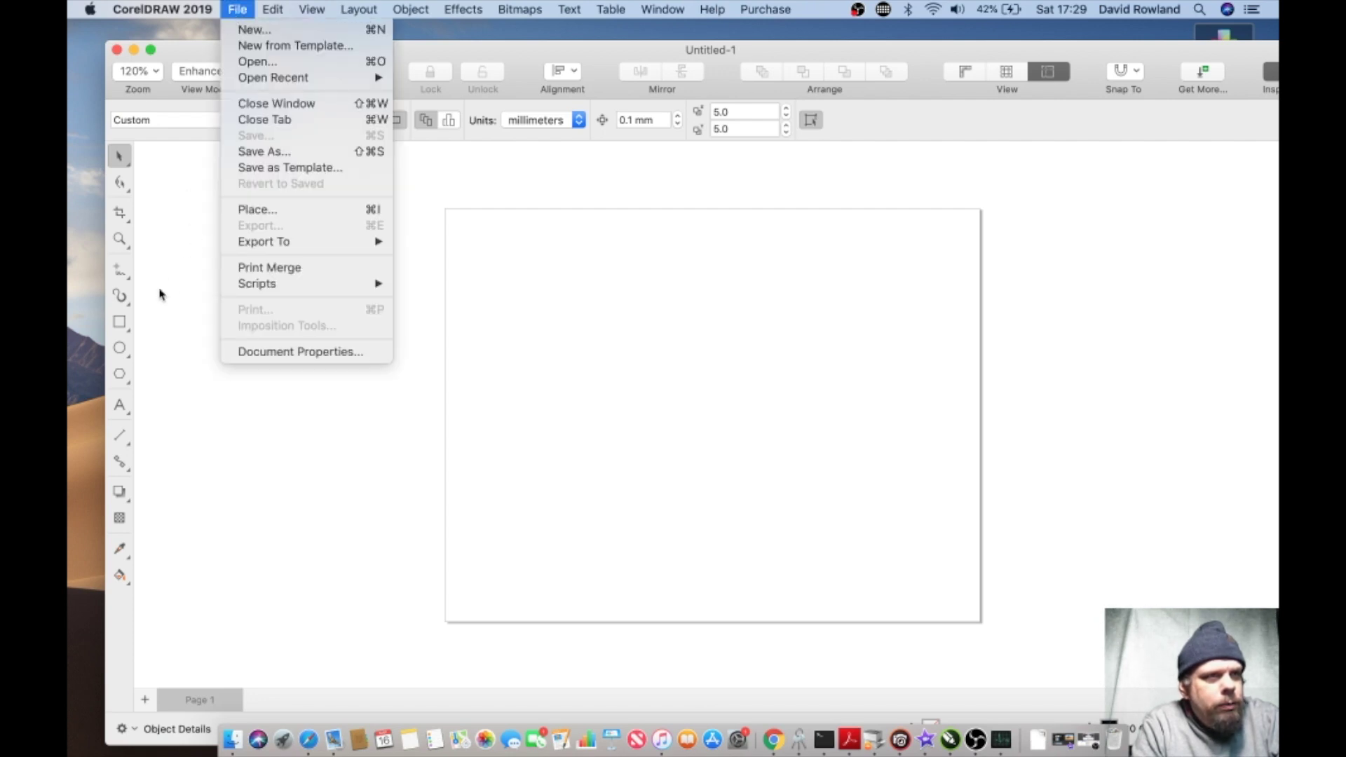
pyautogui.click(119, 411)
pyautogui.click(120, 412)
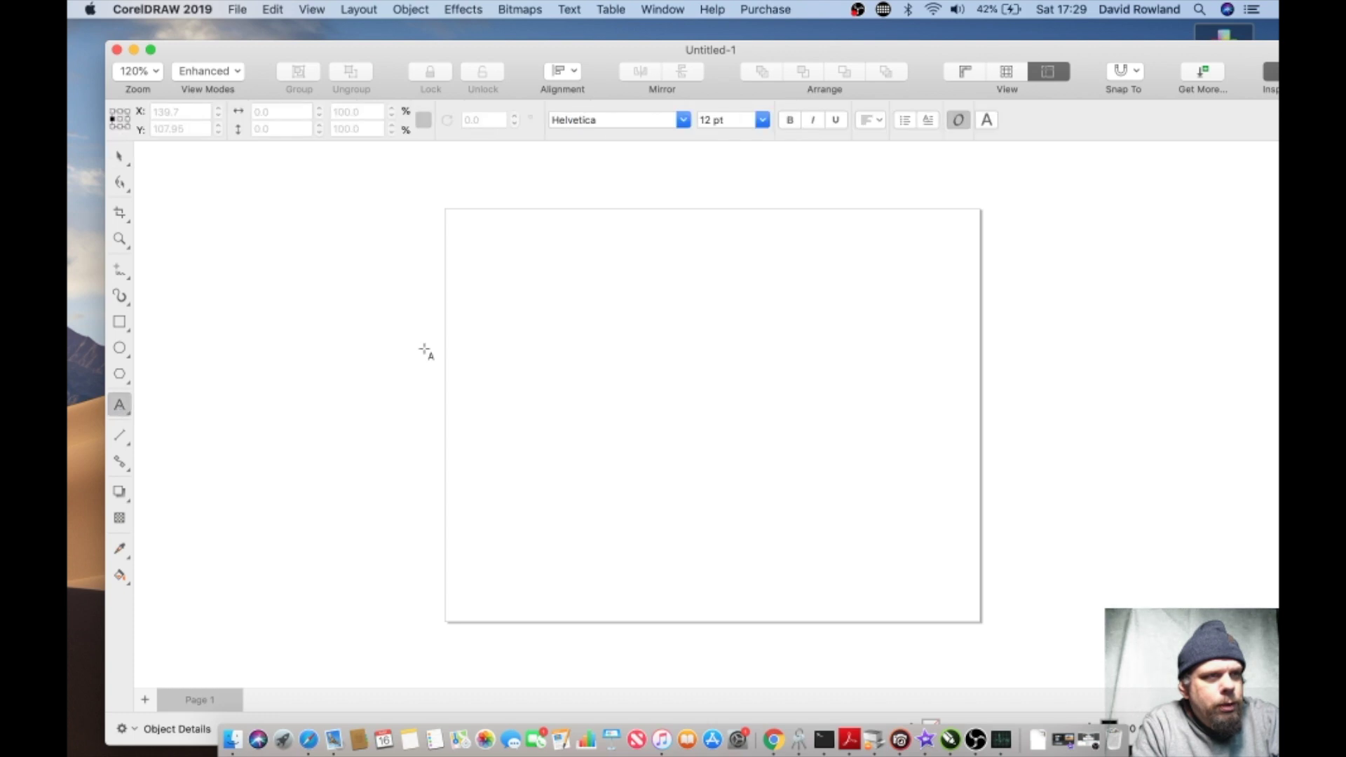
pyautogui.click(465, 419)
pyautogui.write('Cor')
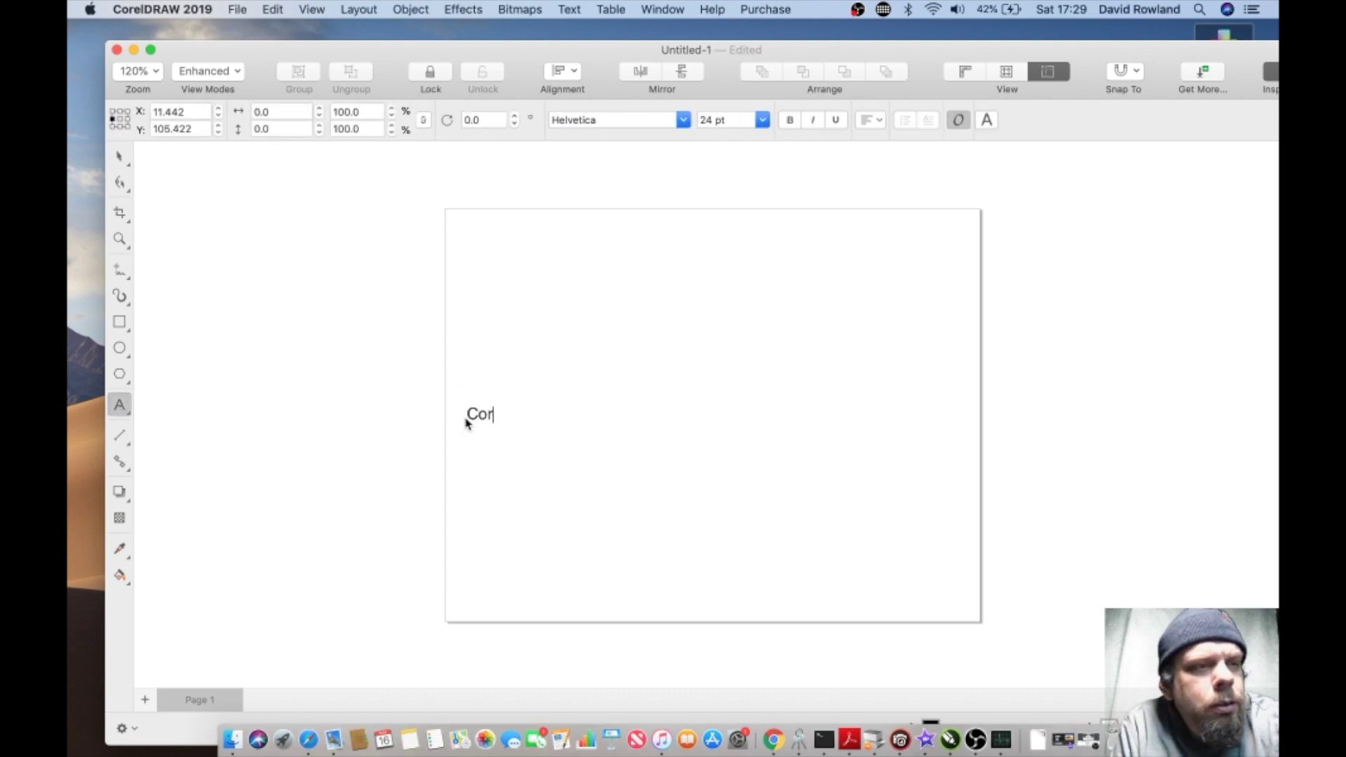
pyautogui.write('elDraw 2')
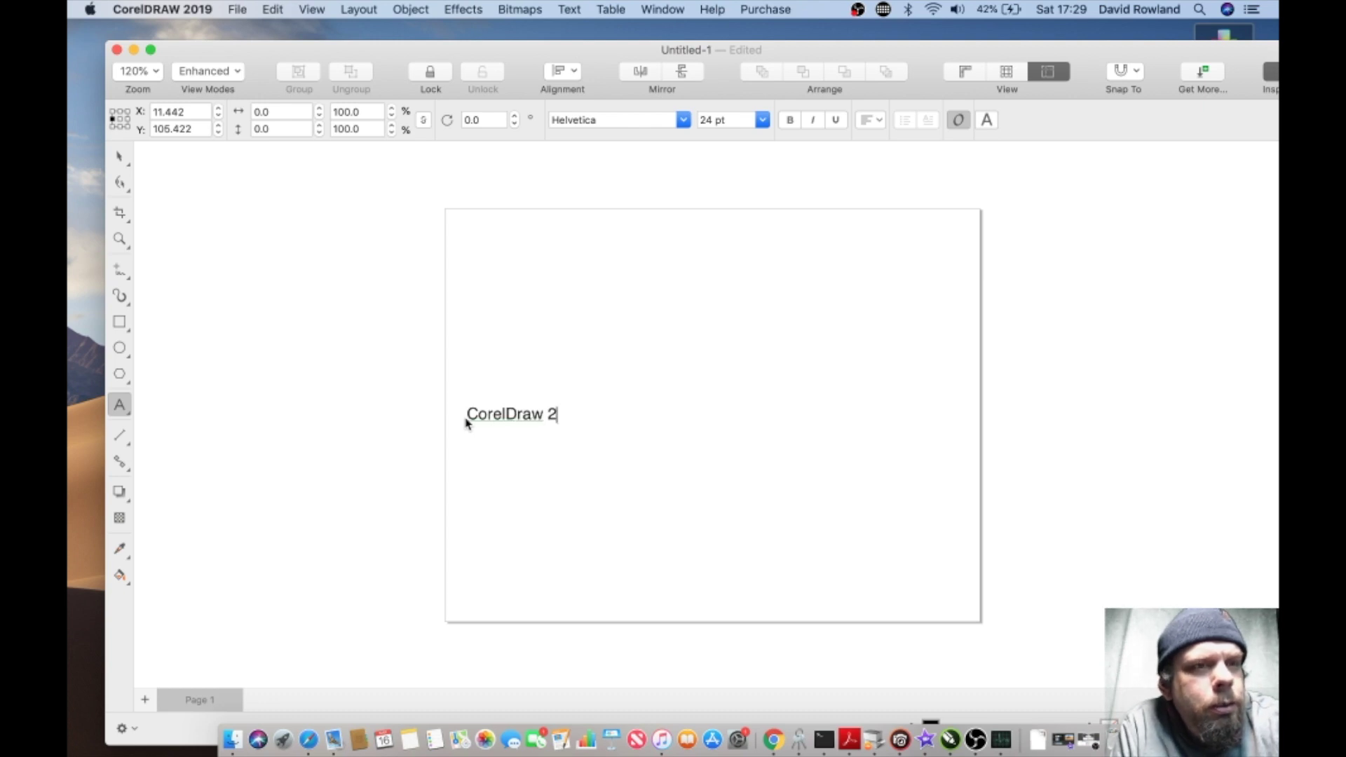
pyautogui.write('019')
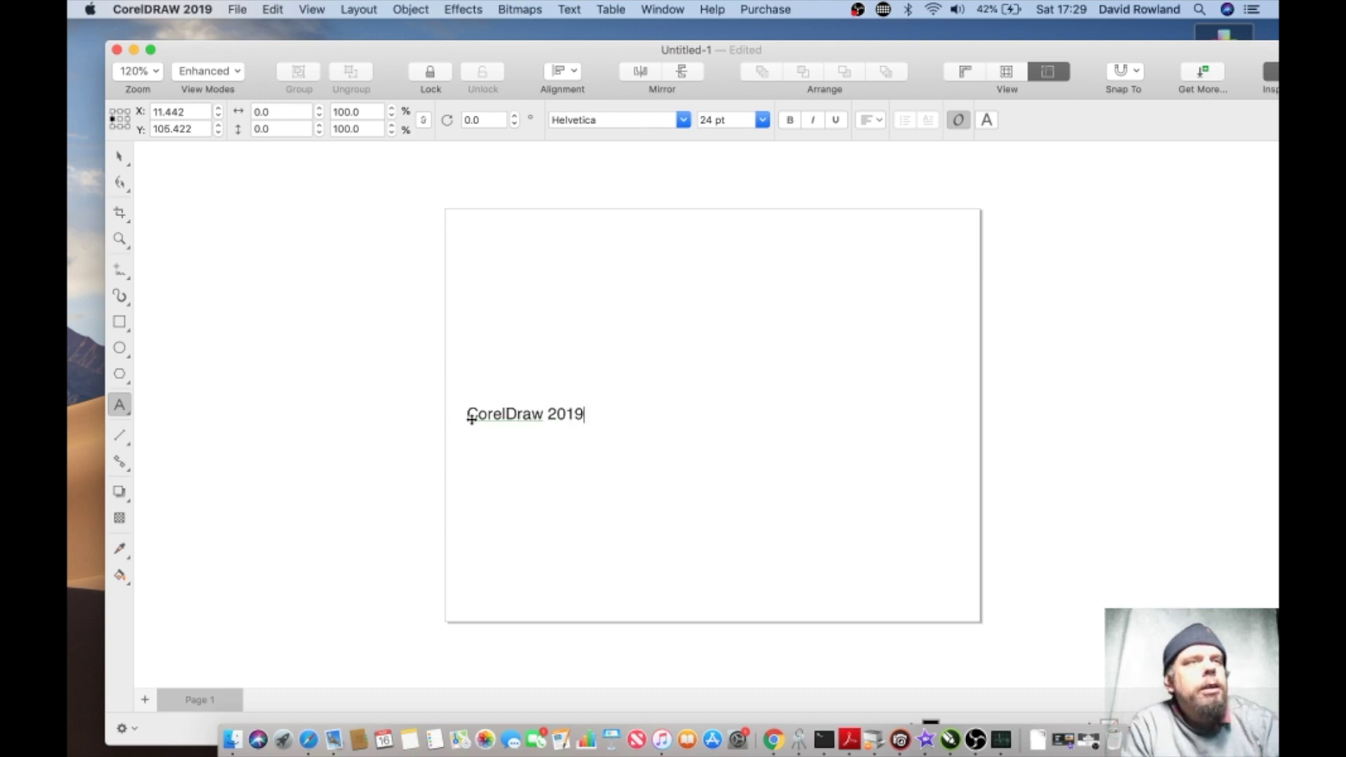
pyautogui.press('Escape')
# Step: Enlarge the "CorelDraw 2019" text to about 284 mm wide so that it spans the page
pyautogui.click(120, 158)
pyautogui.moveTo(589, 403); pyautogui.dragTo(985, 194)
pyautogui.moveTo(456, 423); pyautogui.dragTo(429, 479)
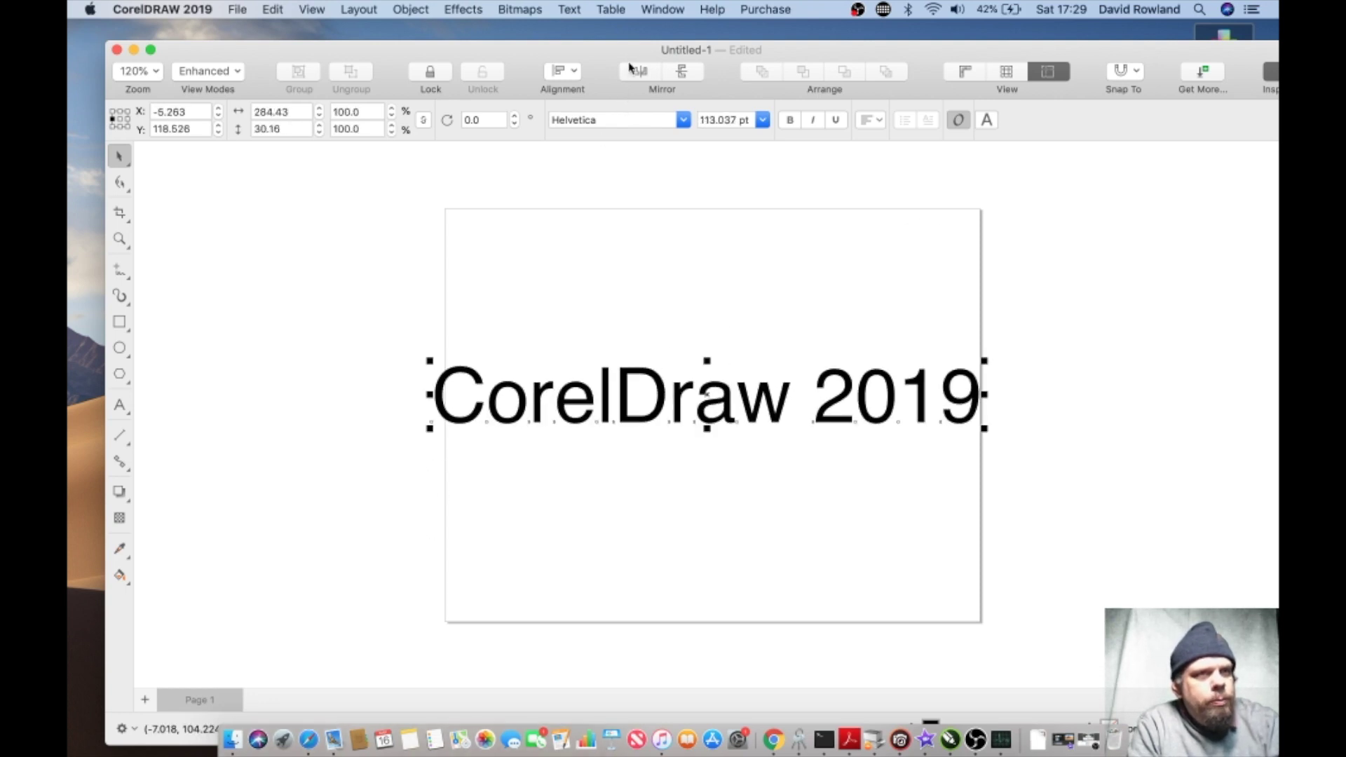
# Step: Narrow the CorelDRAW window and arrange it side by side with Activity Monitor so both are fully usable
pyautogui.moveTo(631, 50); pyautogui.dragTo(531, 49)
pyautogui.click(1233, 210)
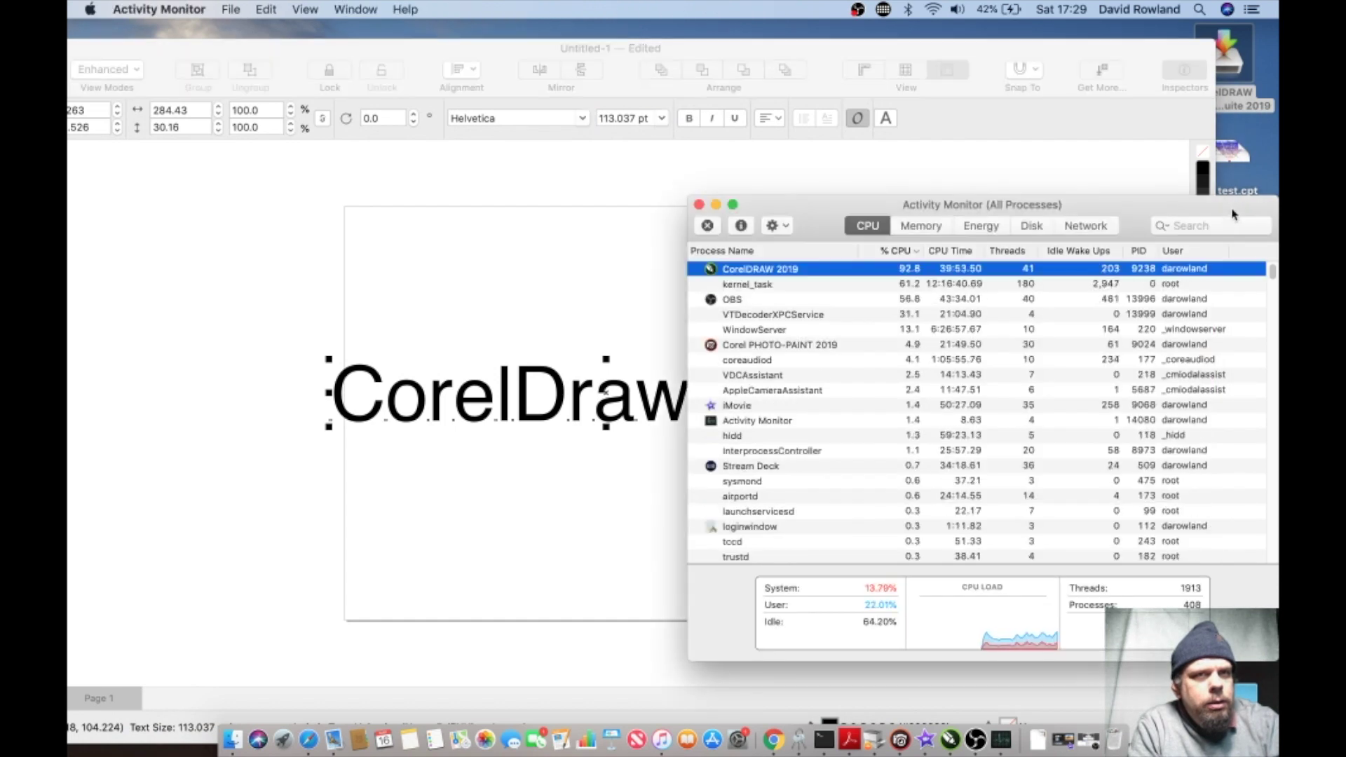
pyautogui.click(530, 56)
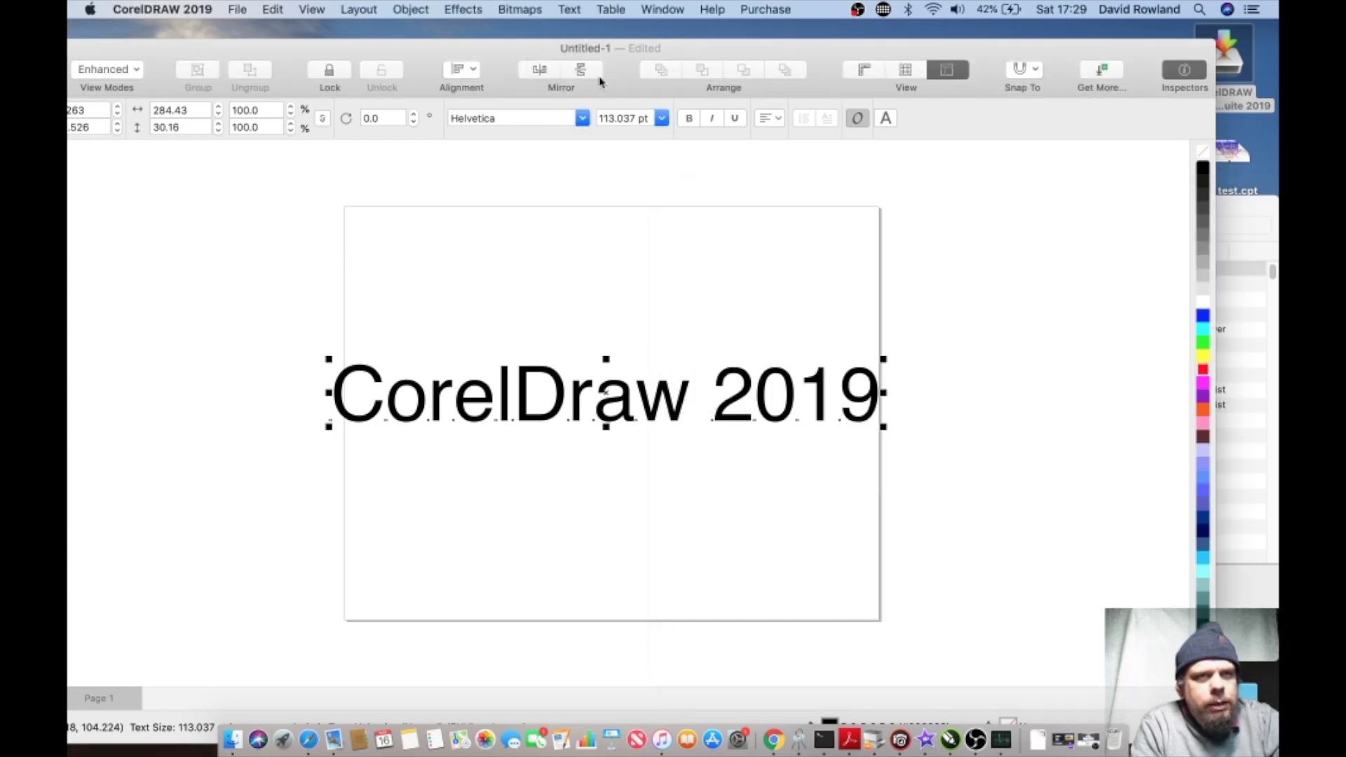
pyautogui.moveTo(1185, 345); pyautogui.dragTo(650, 347)
pyautogui.moveTo(490, 53); pyautogui.dragTo(525, 46)
pyautogui.moveTo(807, 222); pyautogui.dragTo(826, 118)
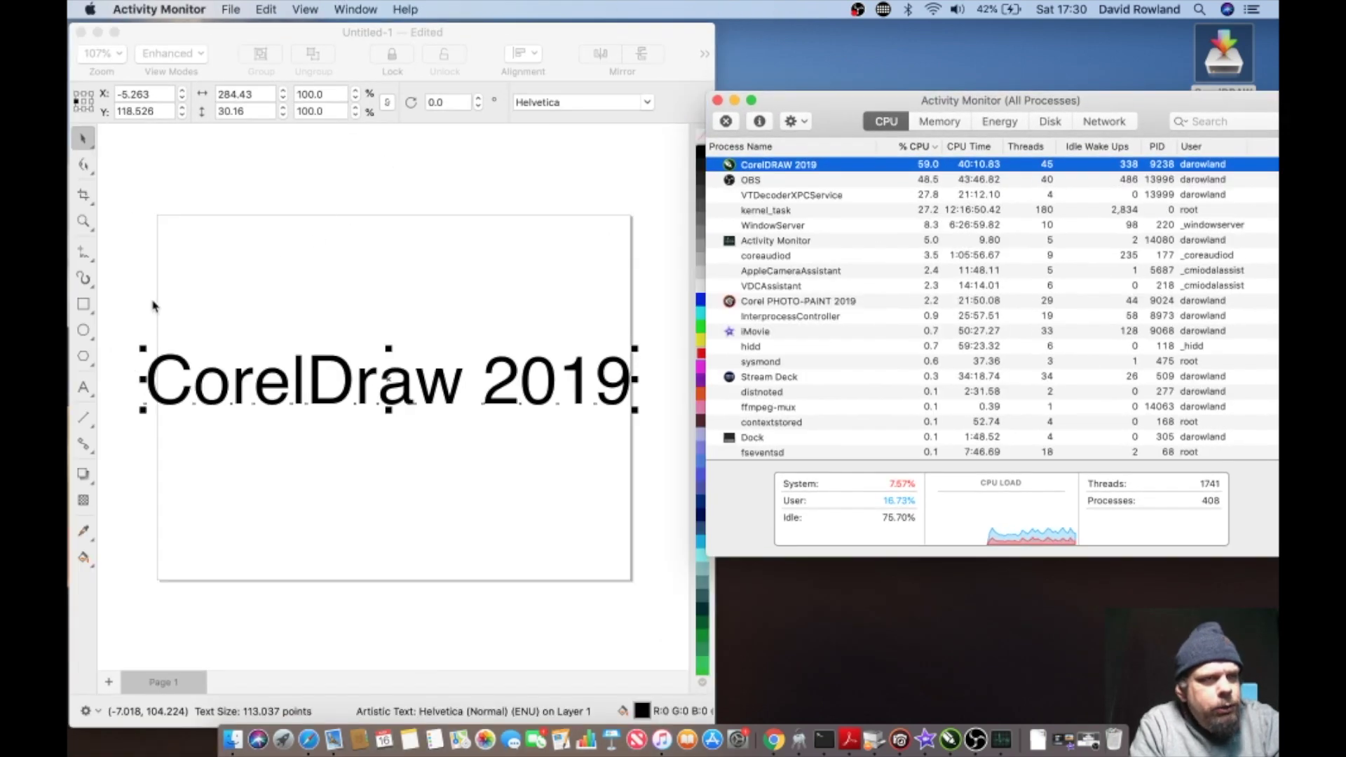
# Step: Scale the "CorelDraw 2019" text down to about 259 mm wide and position it within the page
pyautogui.click(141, 349)
pyautogui.moveTo(141, 350); pyautogui.dragTo(184, 356)
pyautogui.moveTo(408, 380); pyautogui.dragTo(398, 375)
# Step: Convert the text to a 300 dpi RGB Color (24-bit) bitmap with anti-aliasing and transparent background, and move it slightly down
pyautogui.click(409, 9)
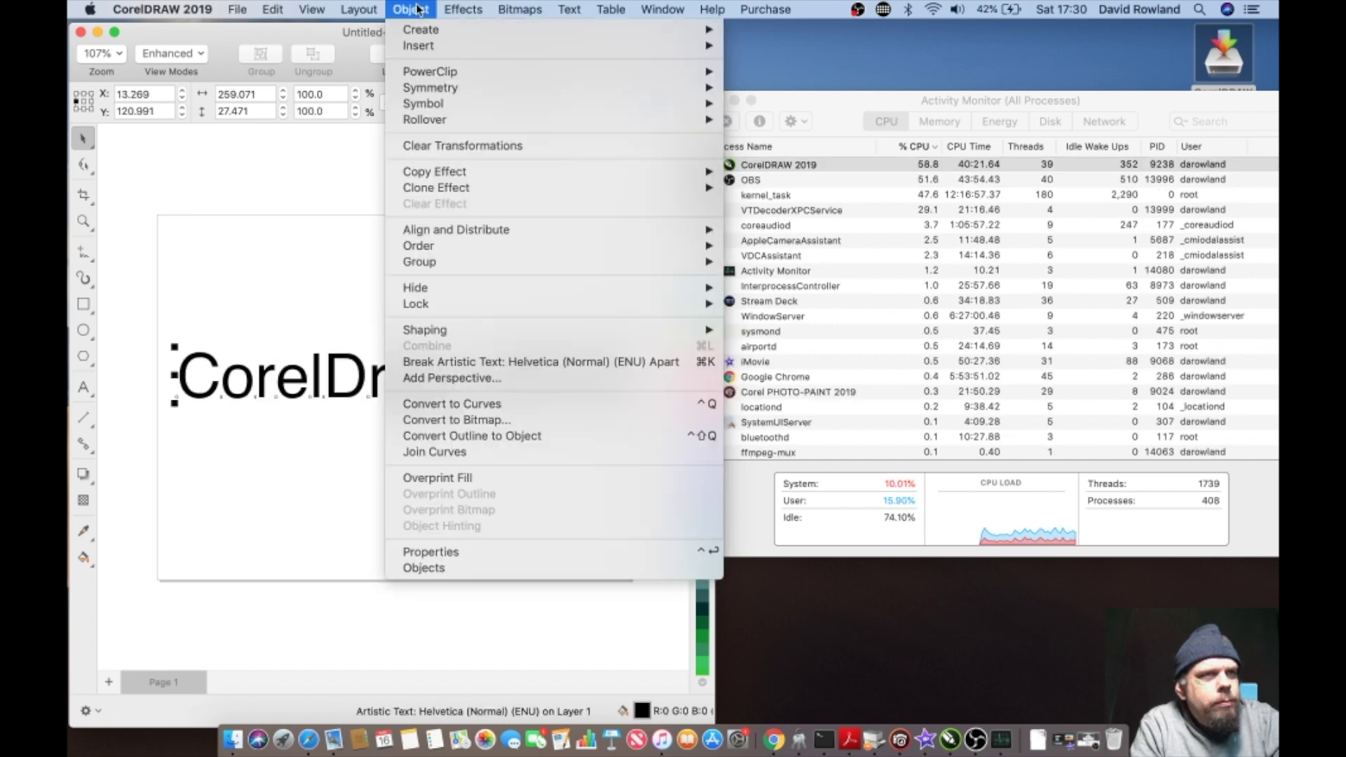
pyautogui.click(516, 30)
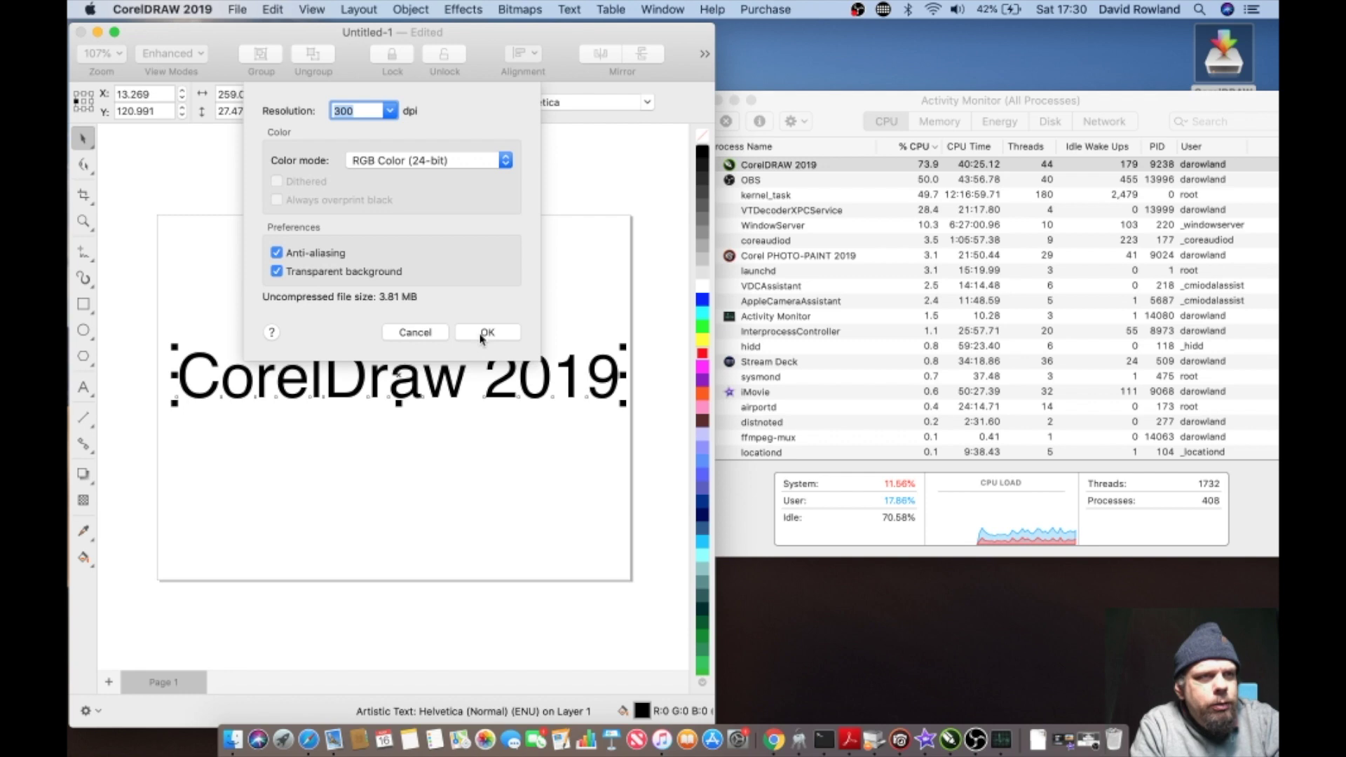
pyautogui.click(484, 333)
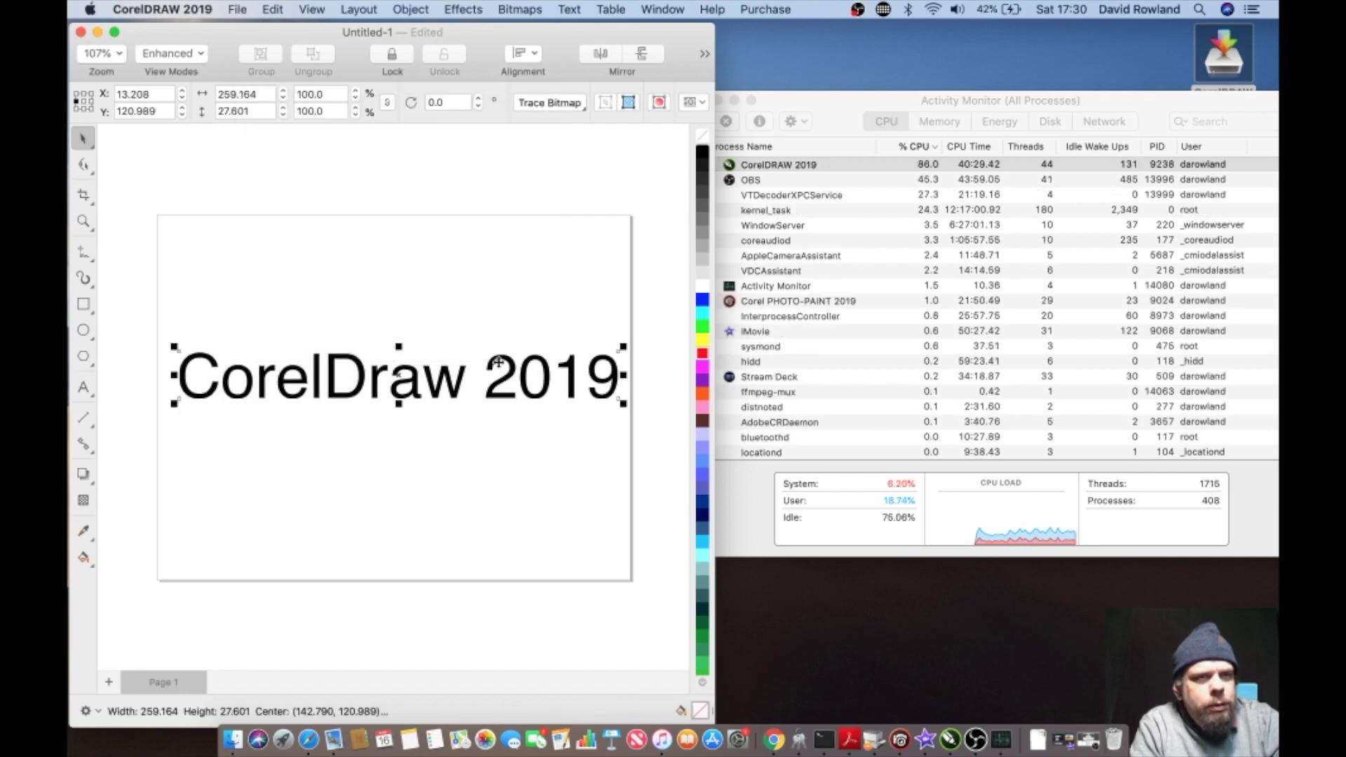
pyautogui.moveTo(494, 370); pyautogui.dragTo(497, 399)
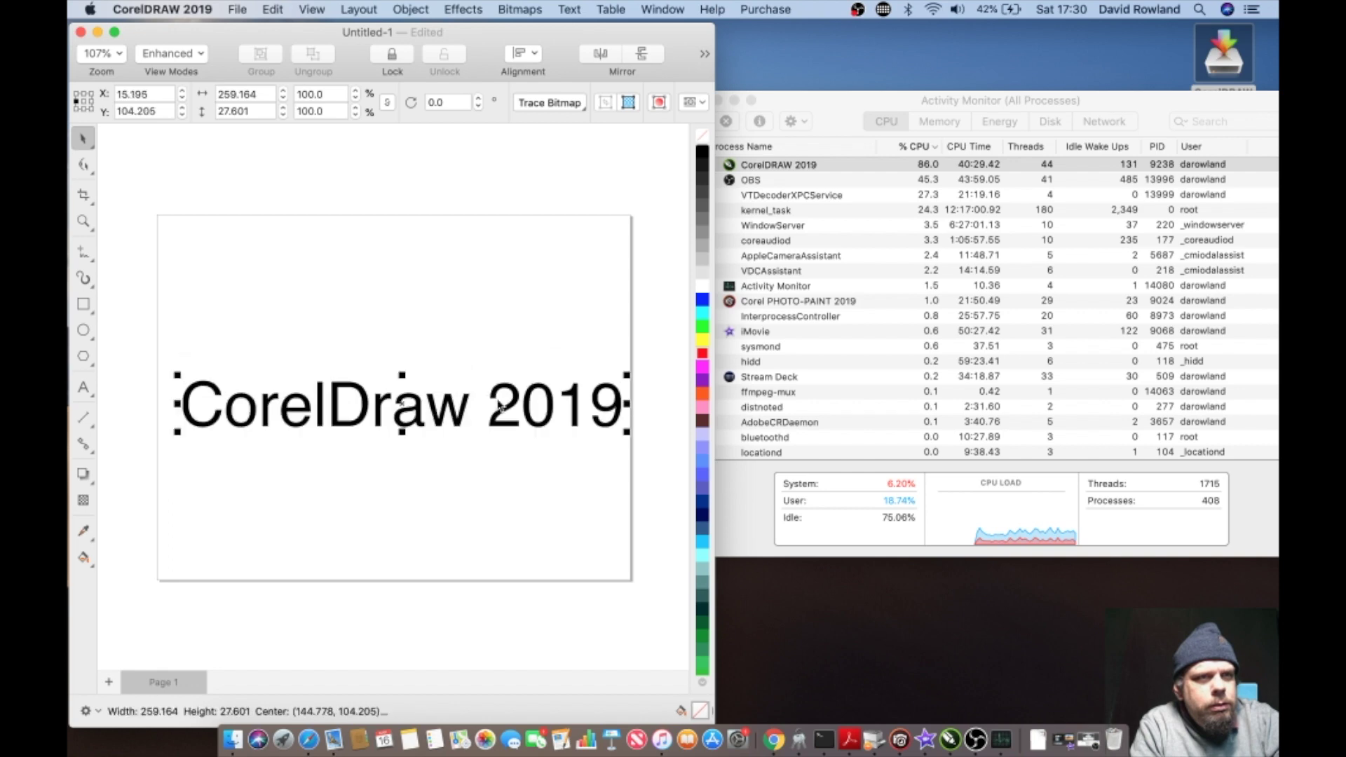
# Step: Undo the bitmap's move and its conversion from text
pyautogui.click(278, 13)
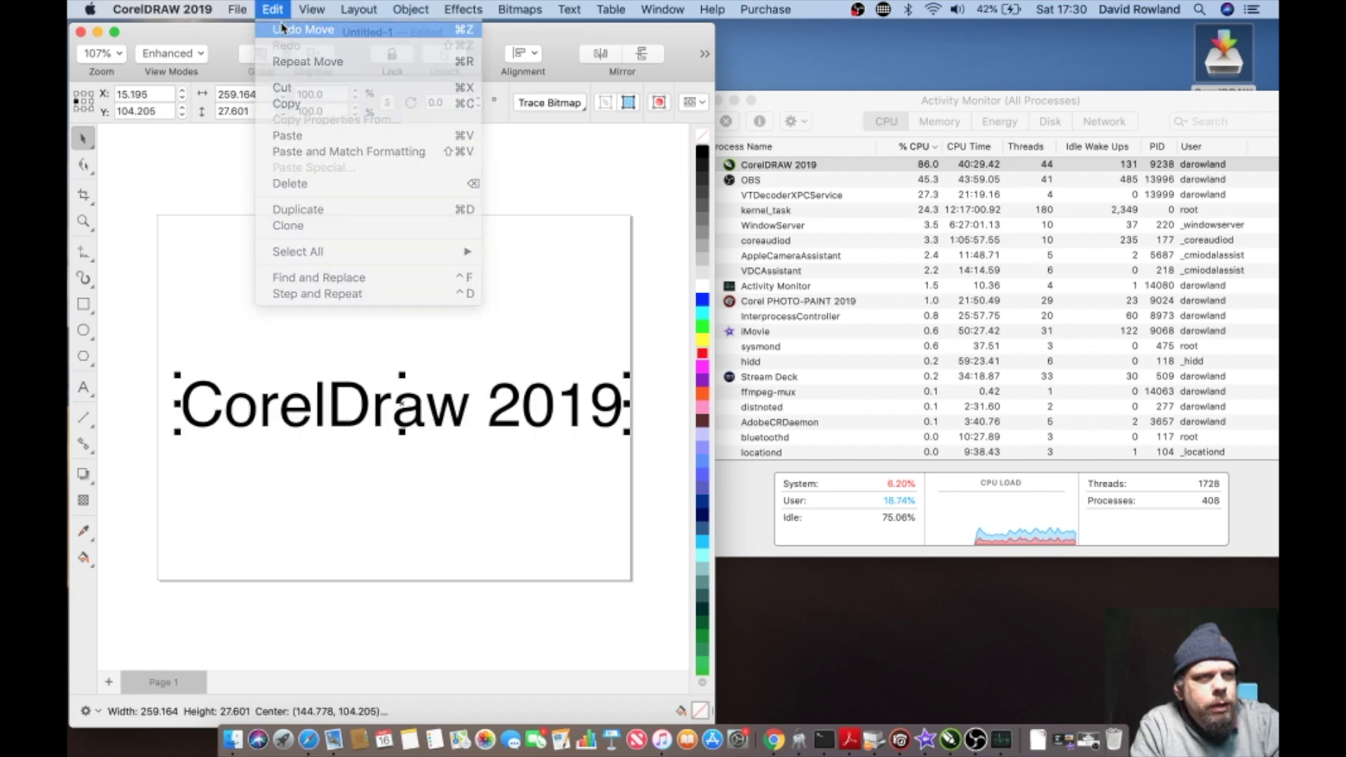
pyautogui.click(287, 29)
pyautogui.click(273, 9)
pyautogui.click(283, 33)
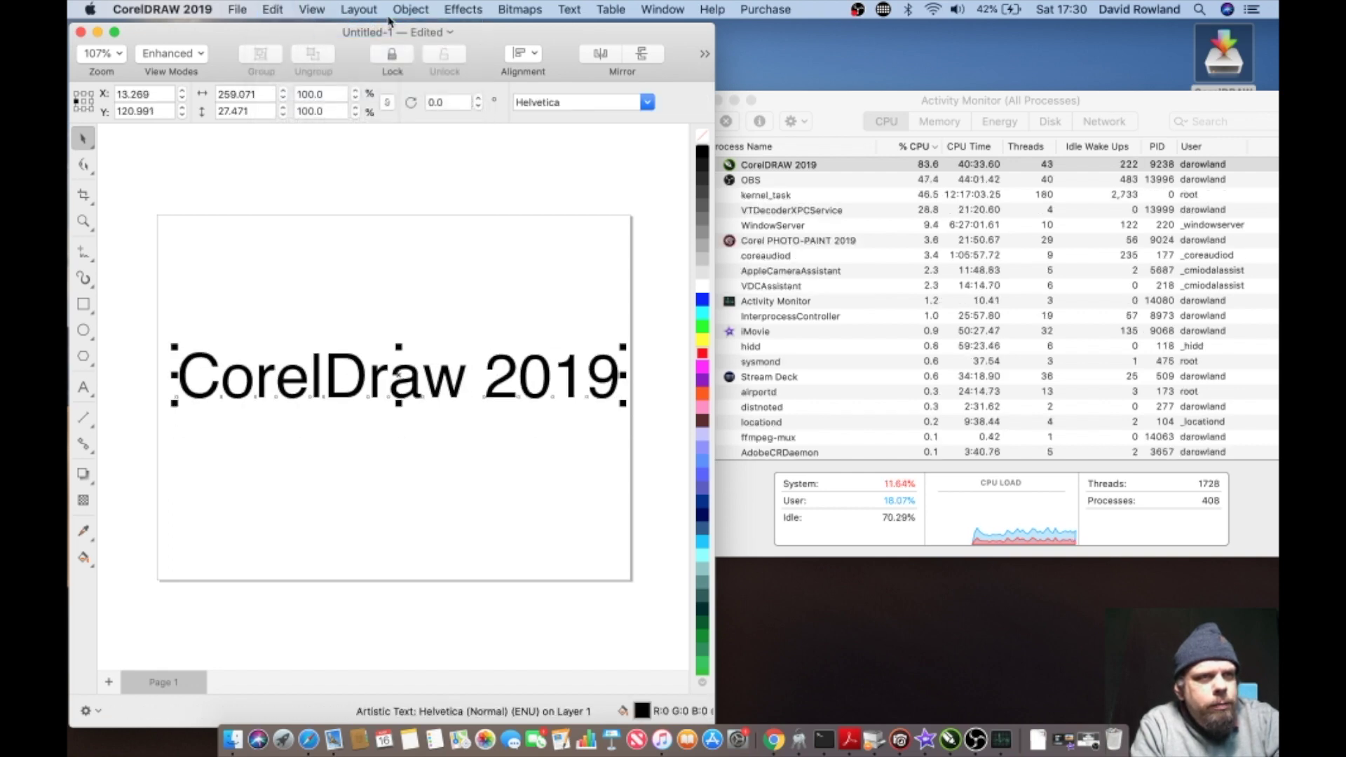
pyautogui.click(409, 10)
pyautogui.moveTo(463, 9)
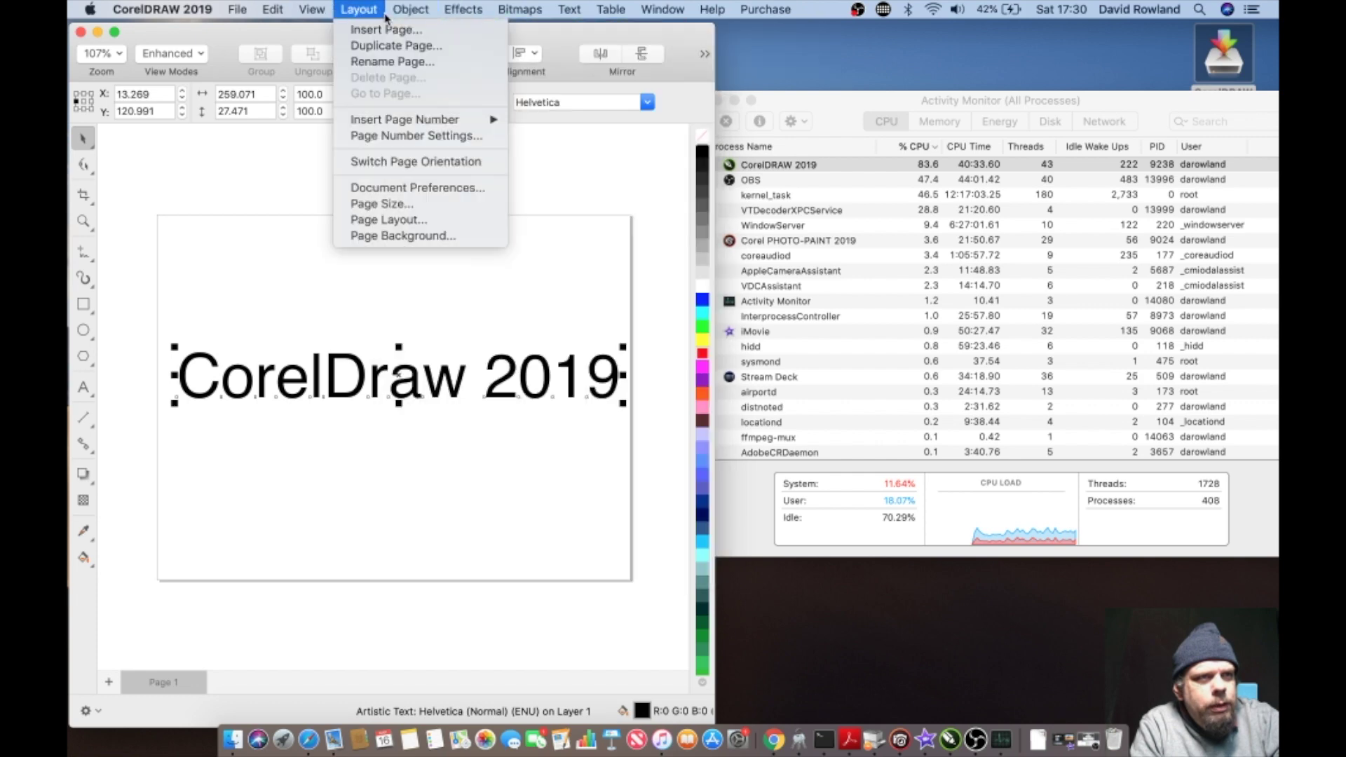
pyautogui.moveTo(524, 9)
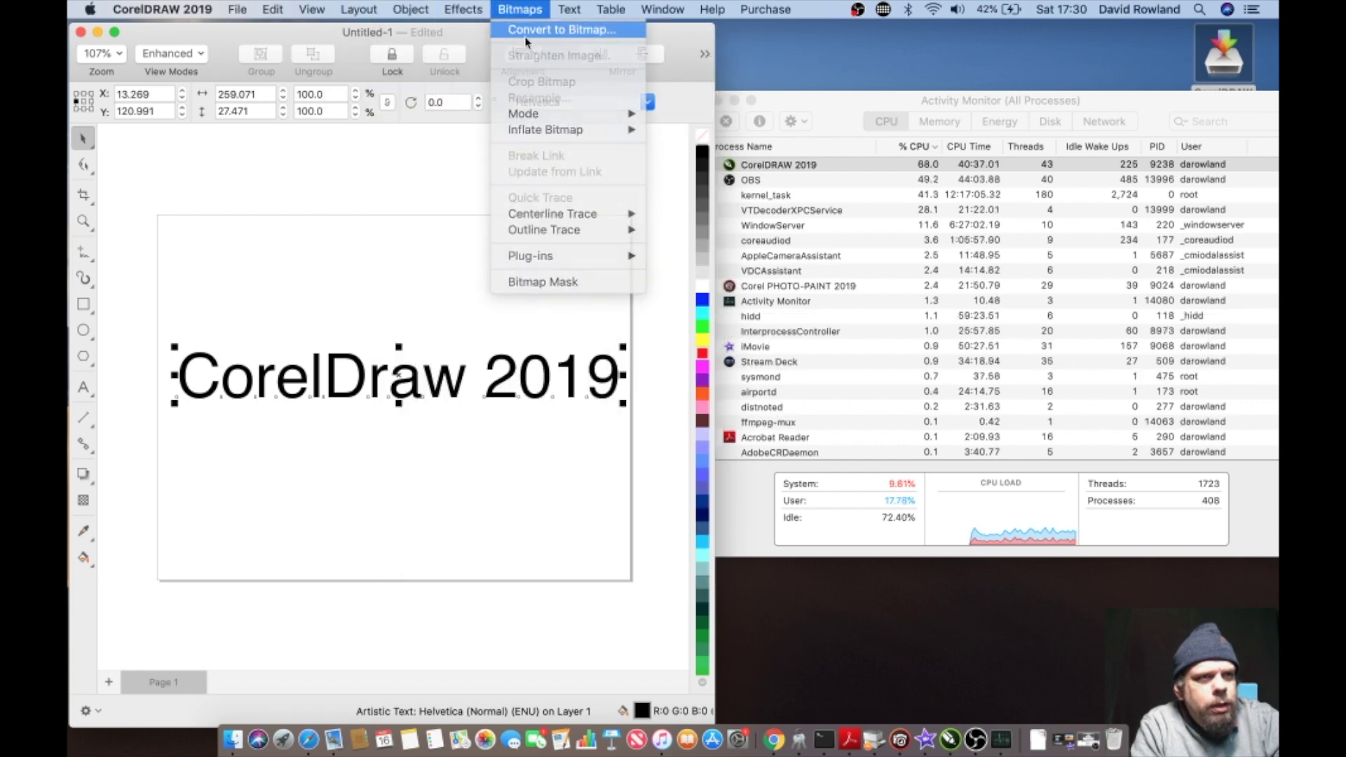
pyautogui.click(529, 32)
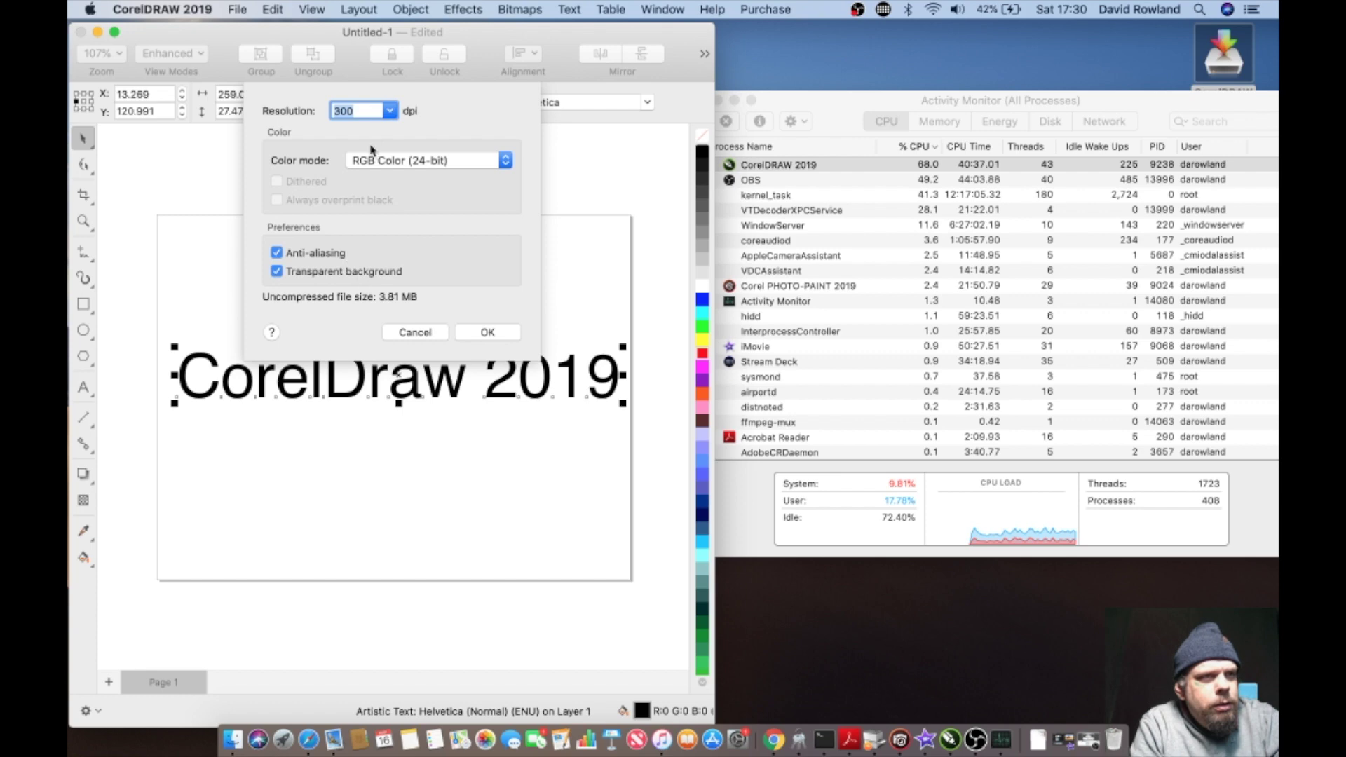
pyautogui.click(389, 110)
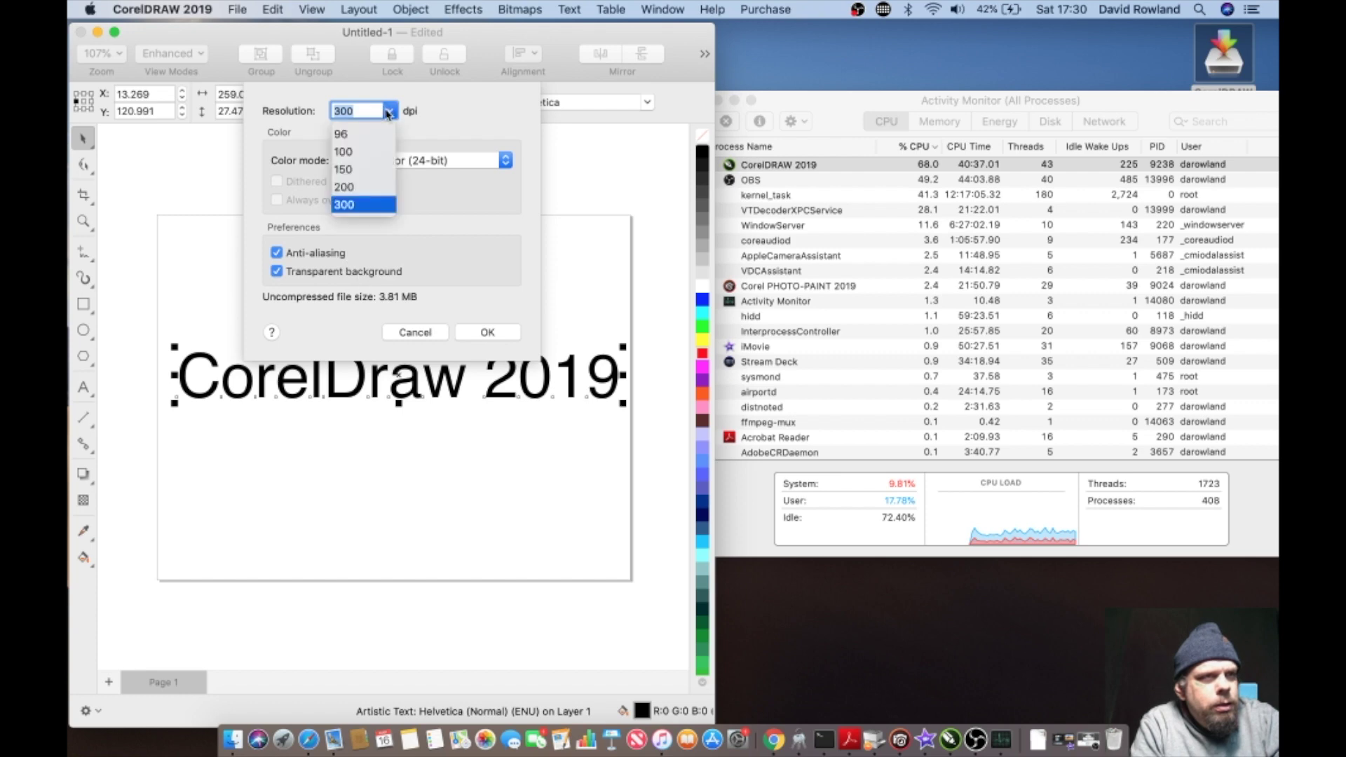
pyautogui.click(336, 111)
pyautogui.press('BackSpace')
pyautogui.write('12')
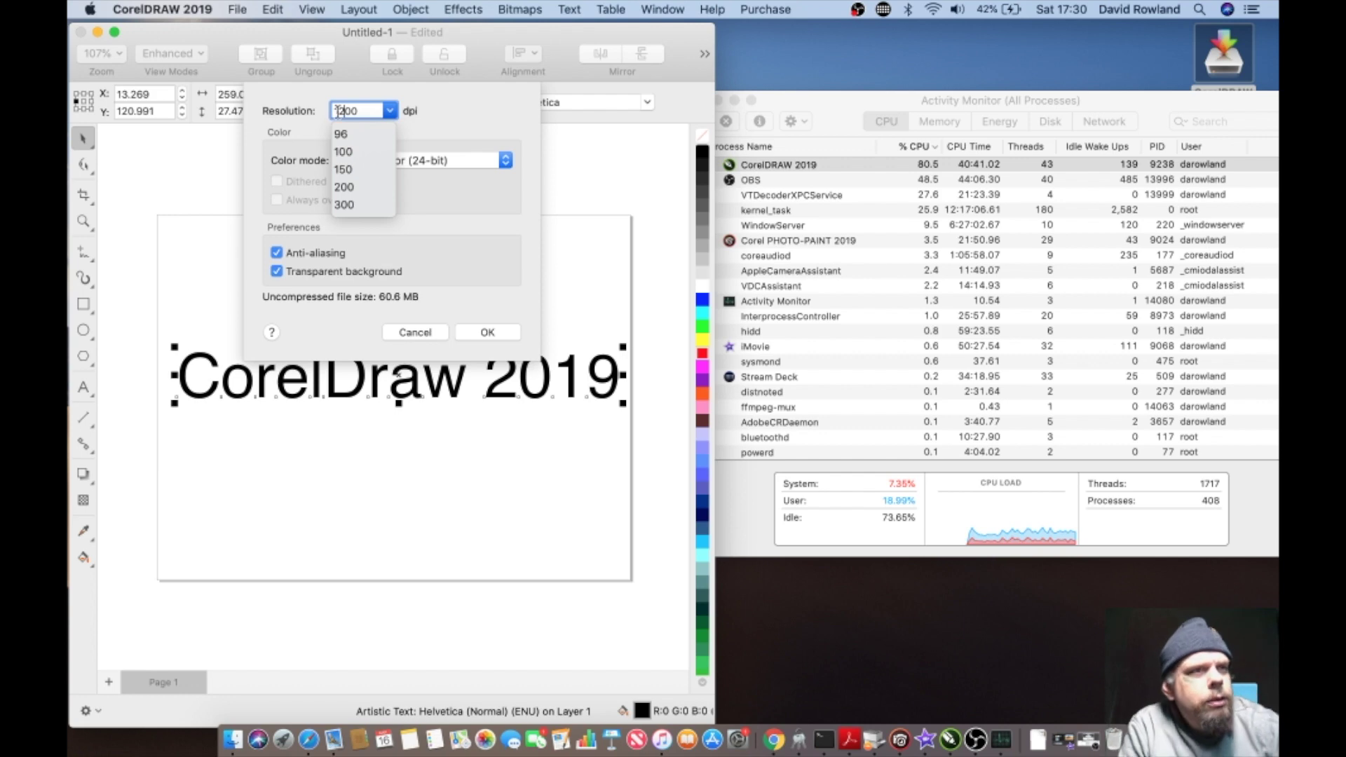
pyautogui.click(443, 114)
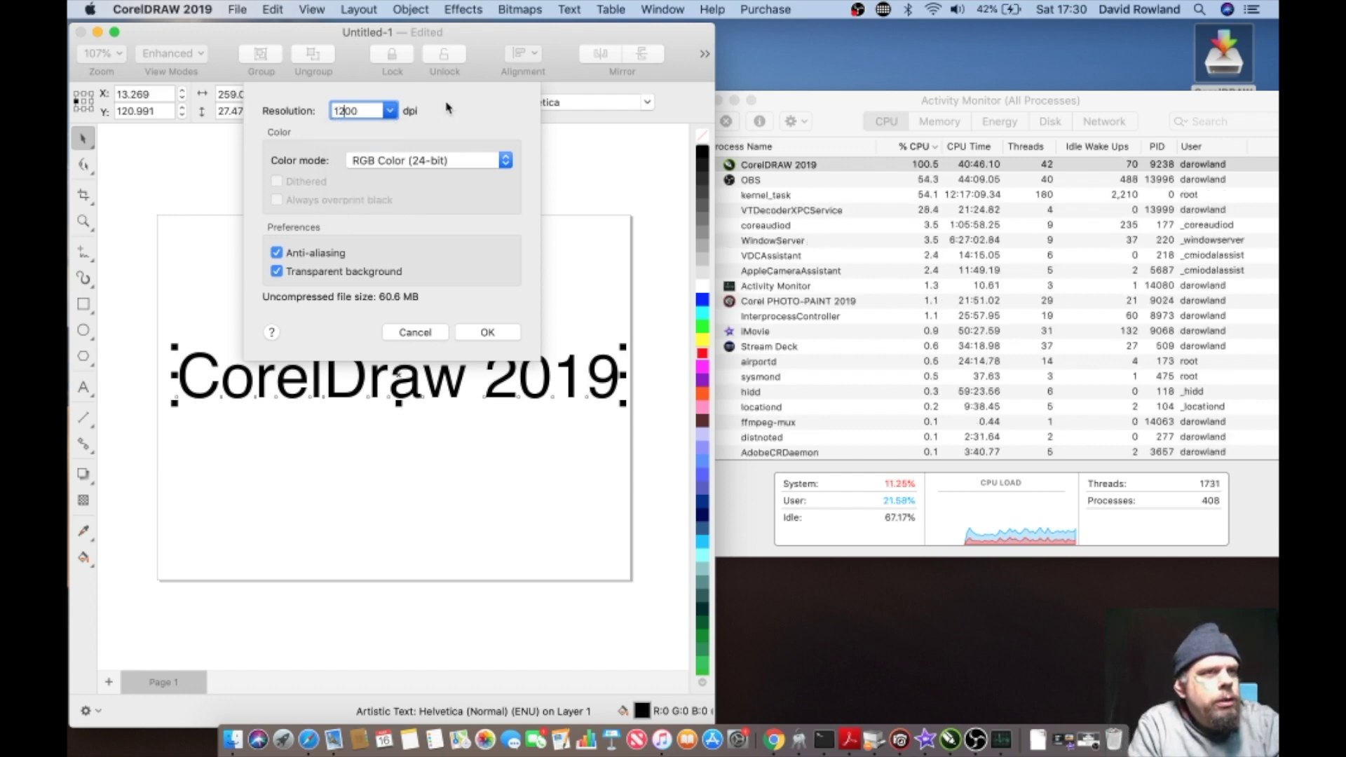
pyautogui.click(386, 160)
pyautogui.click(387, 177)
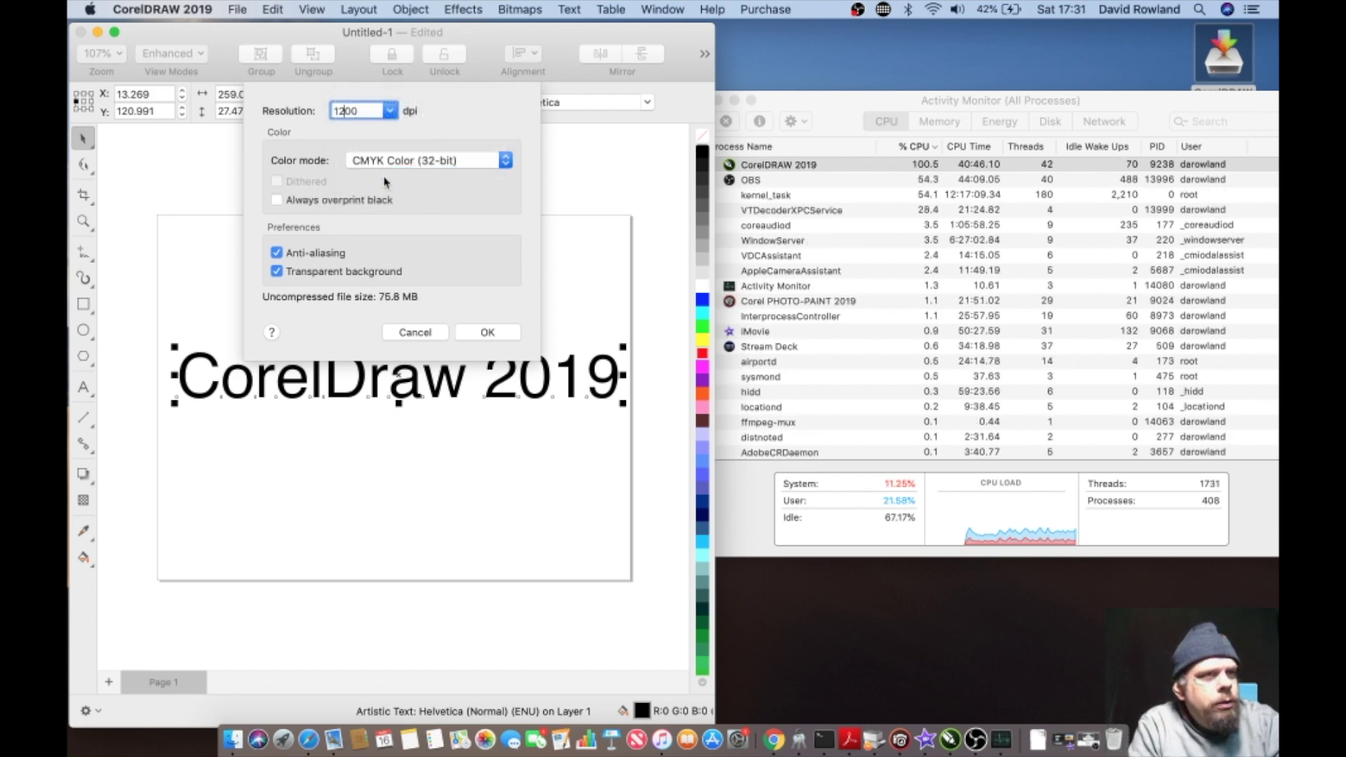
pyautogui.click(436, 334)
# Step: Enlarge the "CorelDraw 2019" text well beyond the page, to about 1,179 mm wide and 125 mm high
pyautogui.scroll(-3, 441, 380)
pyautogui.scroll(-1, 440, 380)
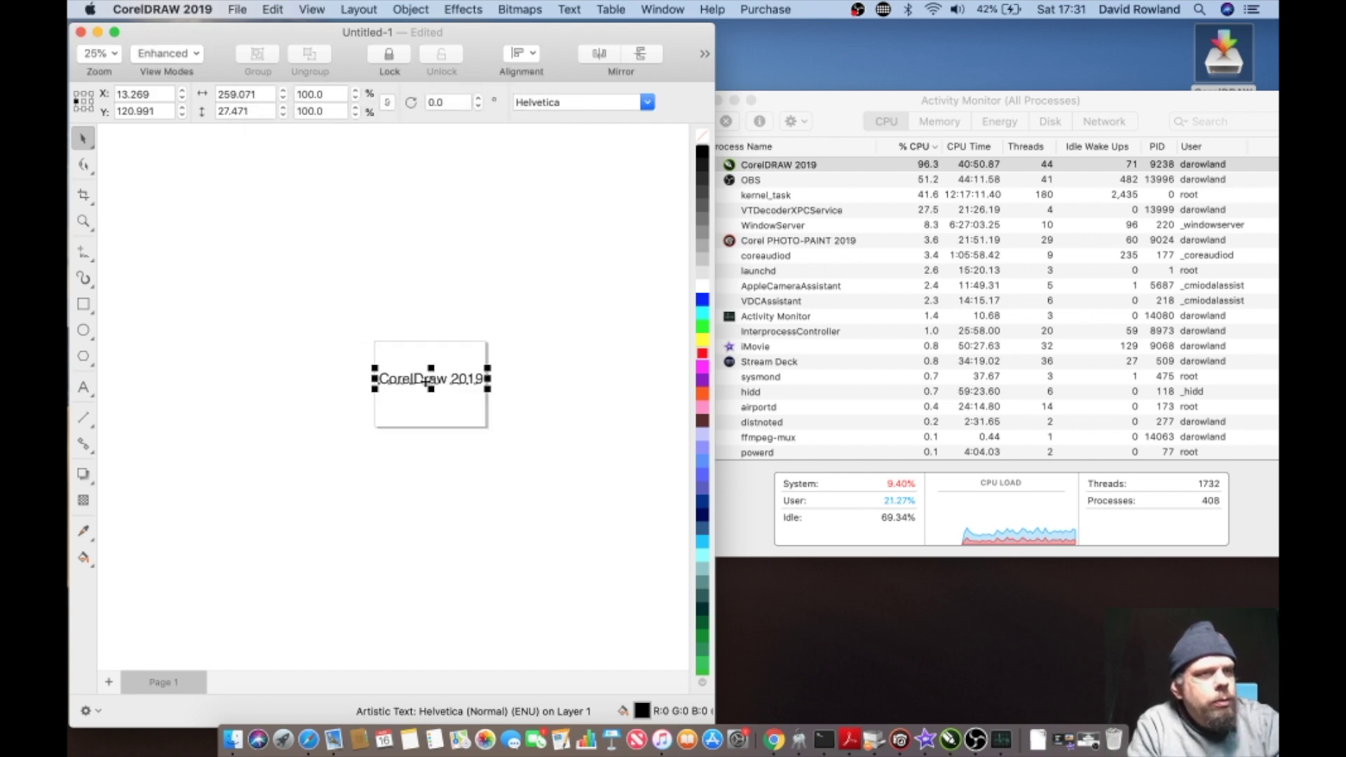
pyautogui.moveTo(376, 387); pyautogui.dragTo(210, 514)
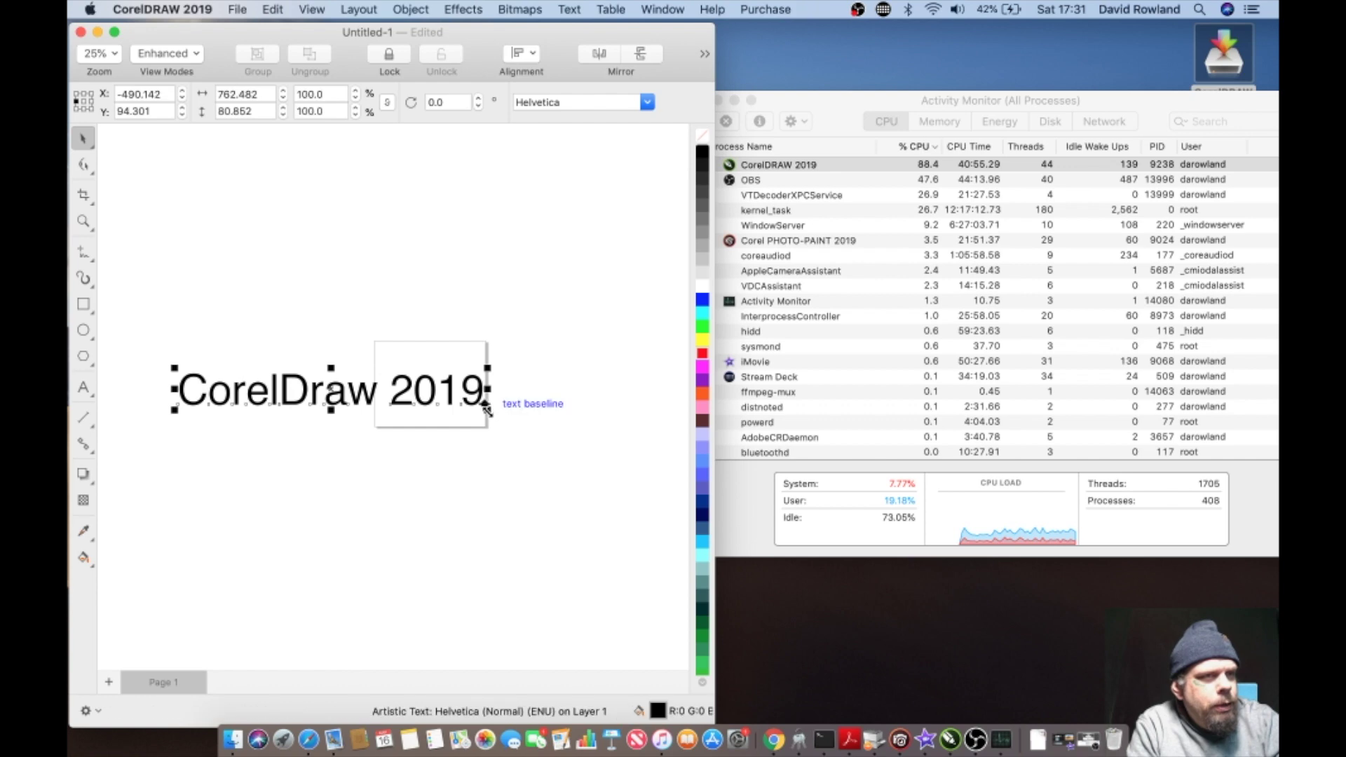
pyautogui.moveTo(484, 395); pyautogui.dragTo(655, 490)
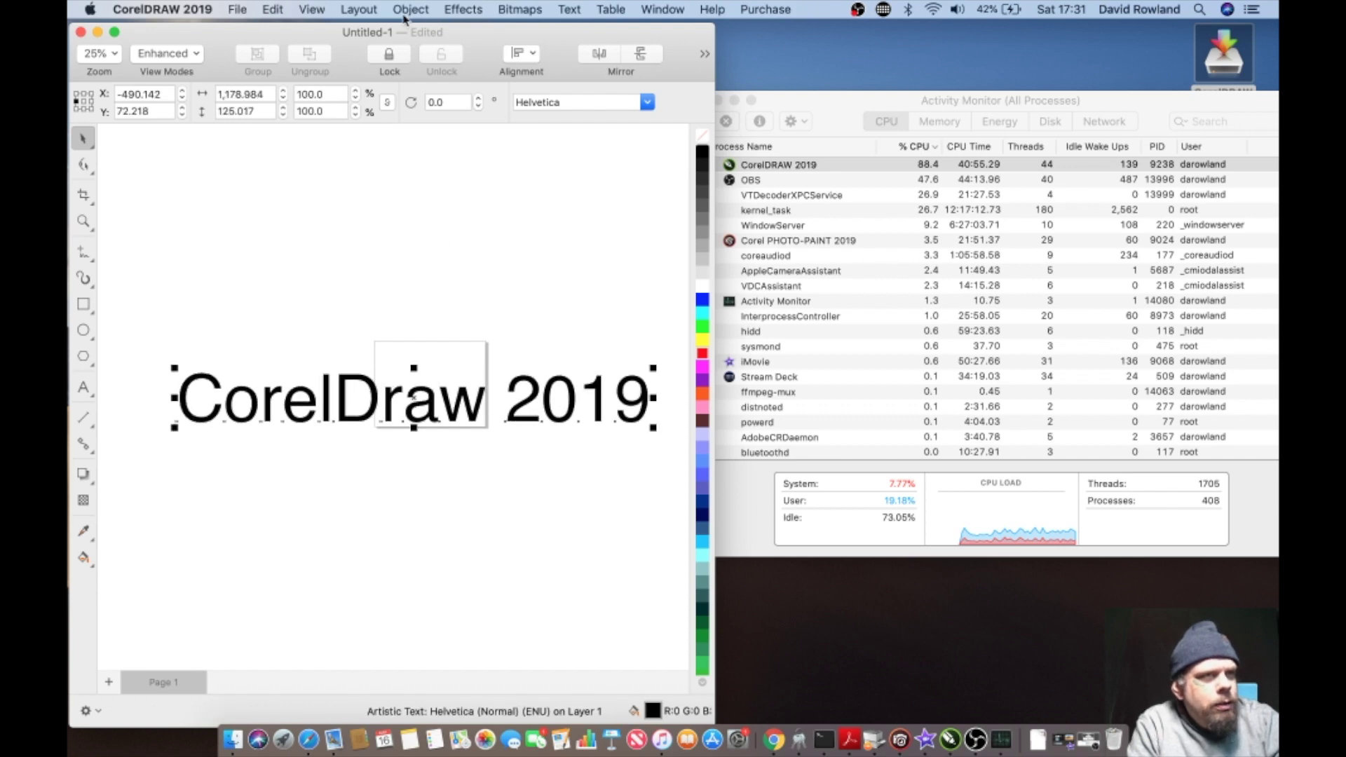
# Step: Convert the enlarged text to a 300 dpi RGB Color (24-bit) bitmap with anti-aliasing and transparent background
pyautogui.click(520, 9)
pyautogui.click(488, 43)
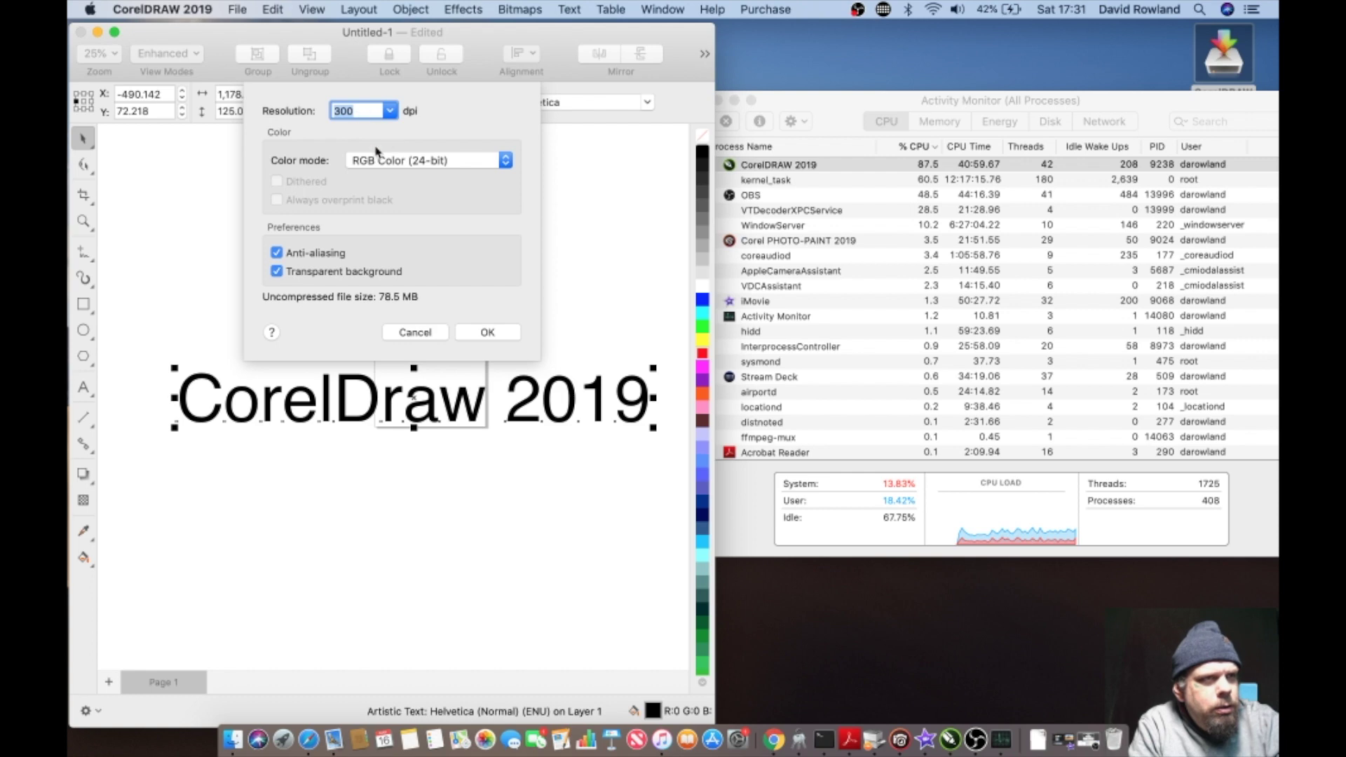
pyautogui.click(388, 162)
pyautogui.click(391, 177)
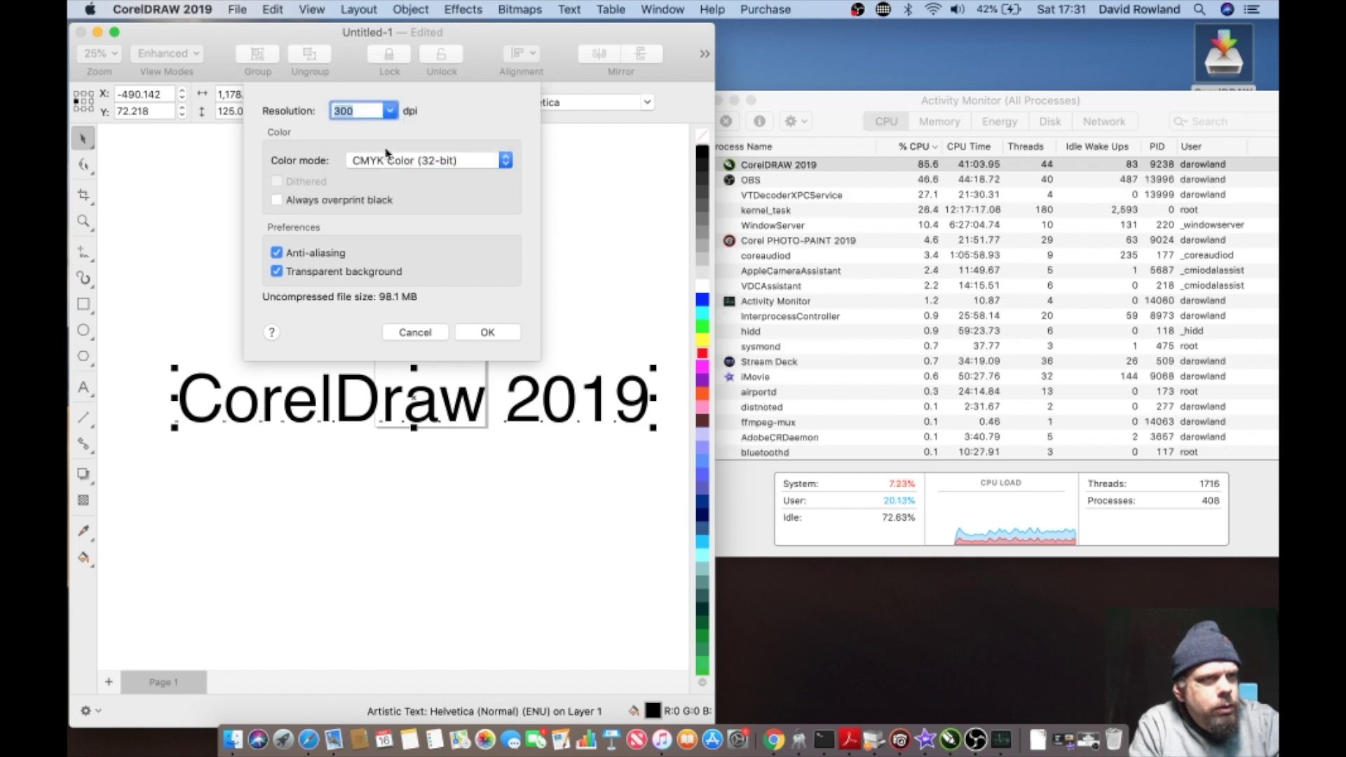
pyautogui.click(387, 161)
pyautogui.click(401, 145)
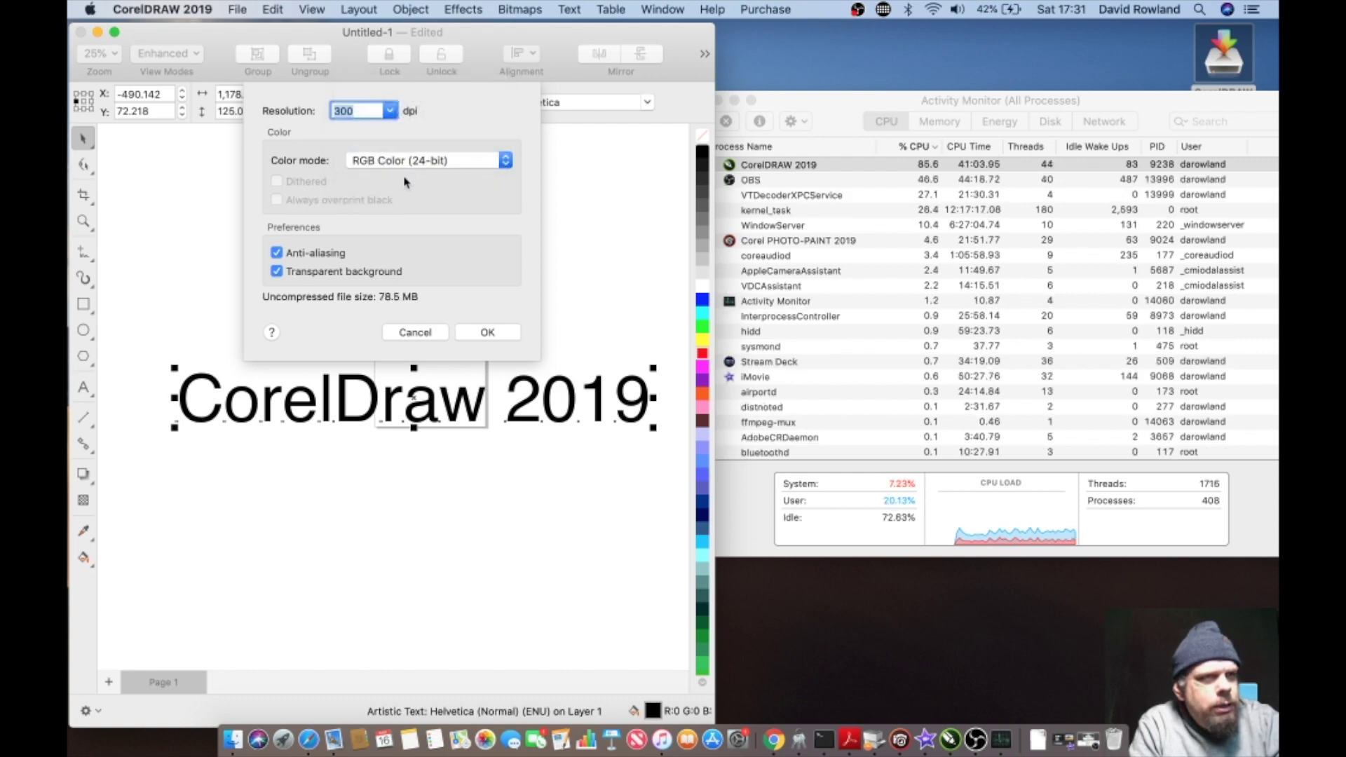
pyautogui.click(457, 332)
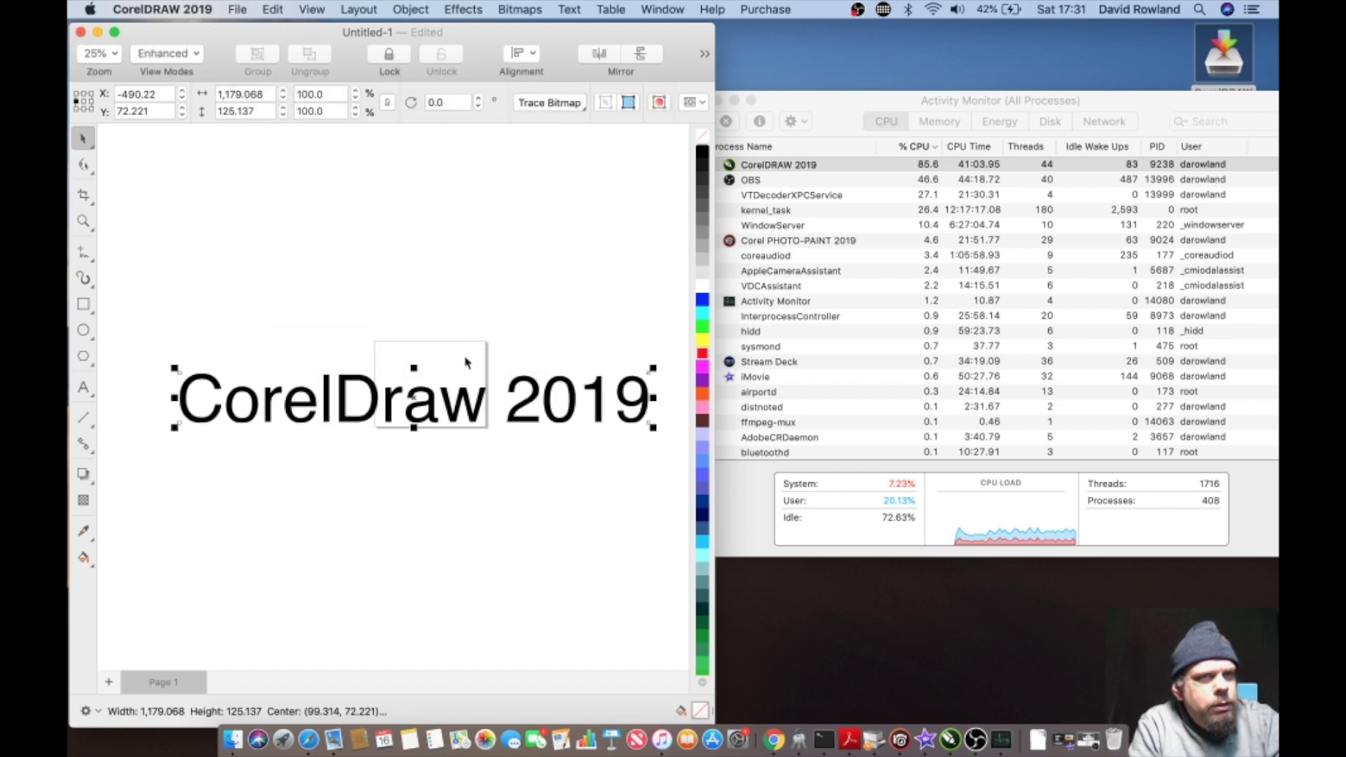
# Step: Reposition the large bitmap text several times, leaving it just above the page
pyautogui.click(463, 413)
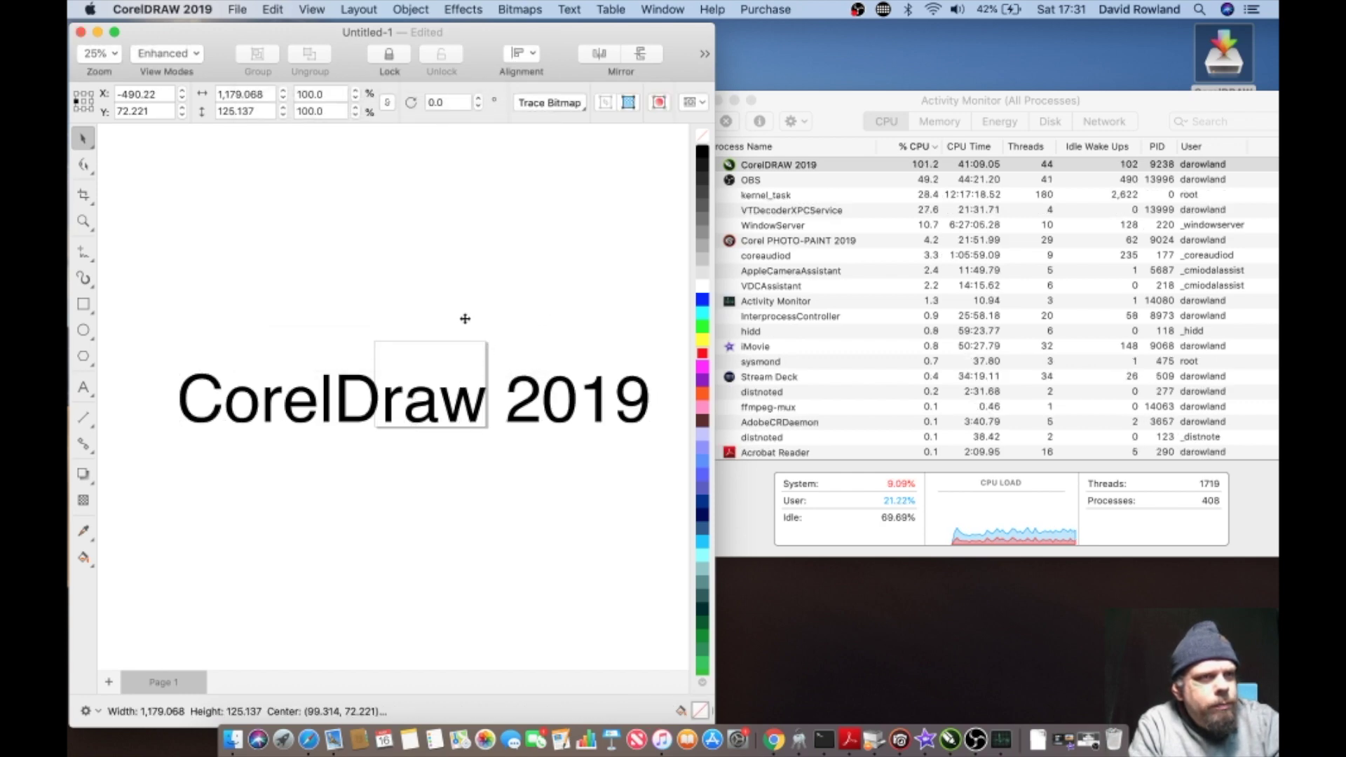
pyautogui.moveTo(460, 400); pyautogui.dragTo(452, 339)
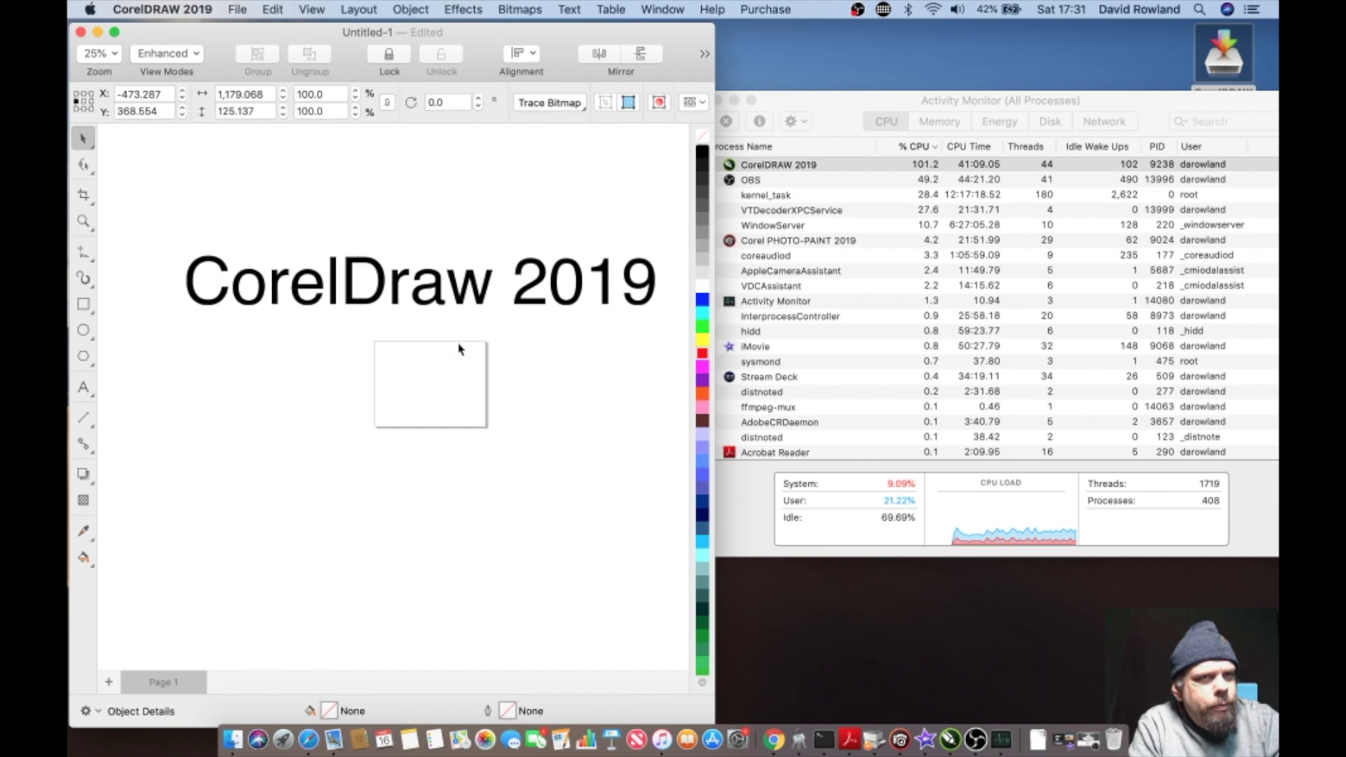
pyautogui.click(460, 313)
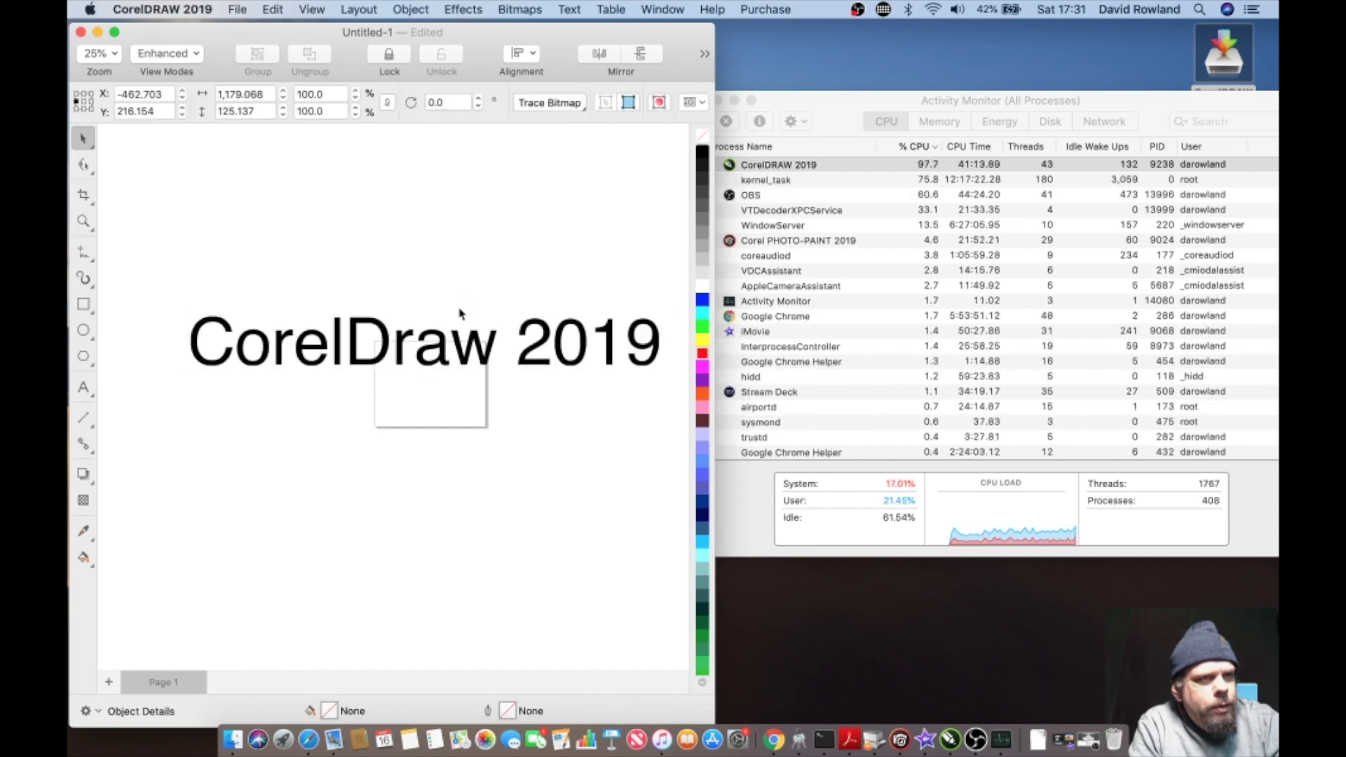
pyautogui.moveTo(460, 313); pyautogui.dragTo(468, 312)
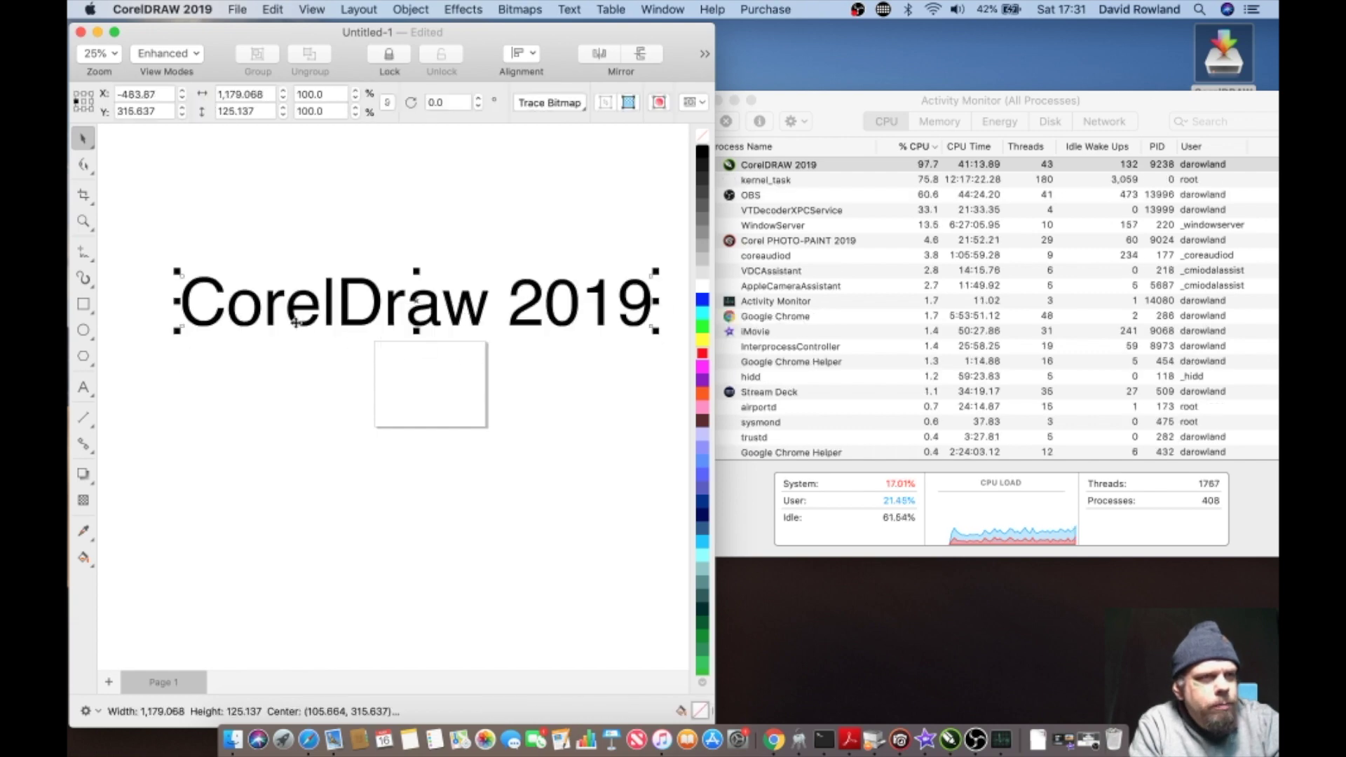
# Step: Undo the bitmap's moves and its conversion from text, and shrink the text to about 497 mm wide over the page
pyautogui.click(271, 10)
pyautogui.click(303, 29)
pyautogui.click(273, 9)
pyautogui.click(272, 29)
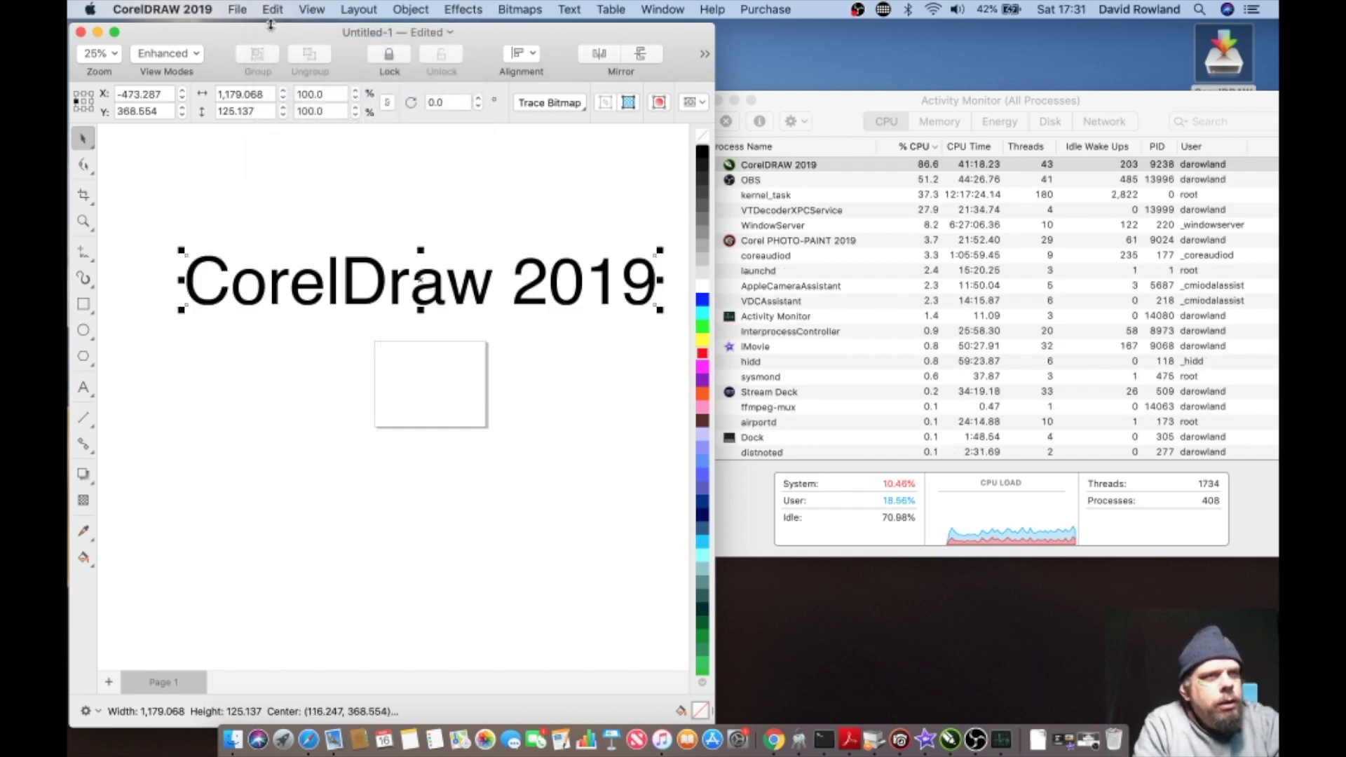
pyautogui.click(272, 10)
pyautogui.click(270, 30)
pyautogui.click(272, 9)
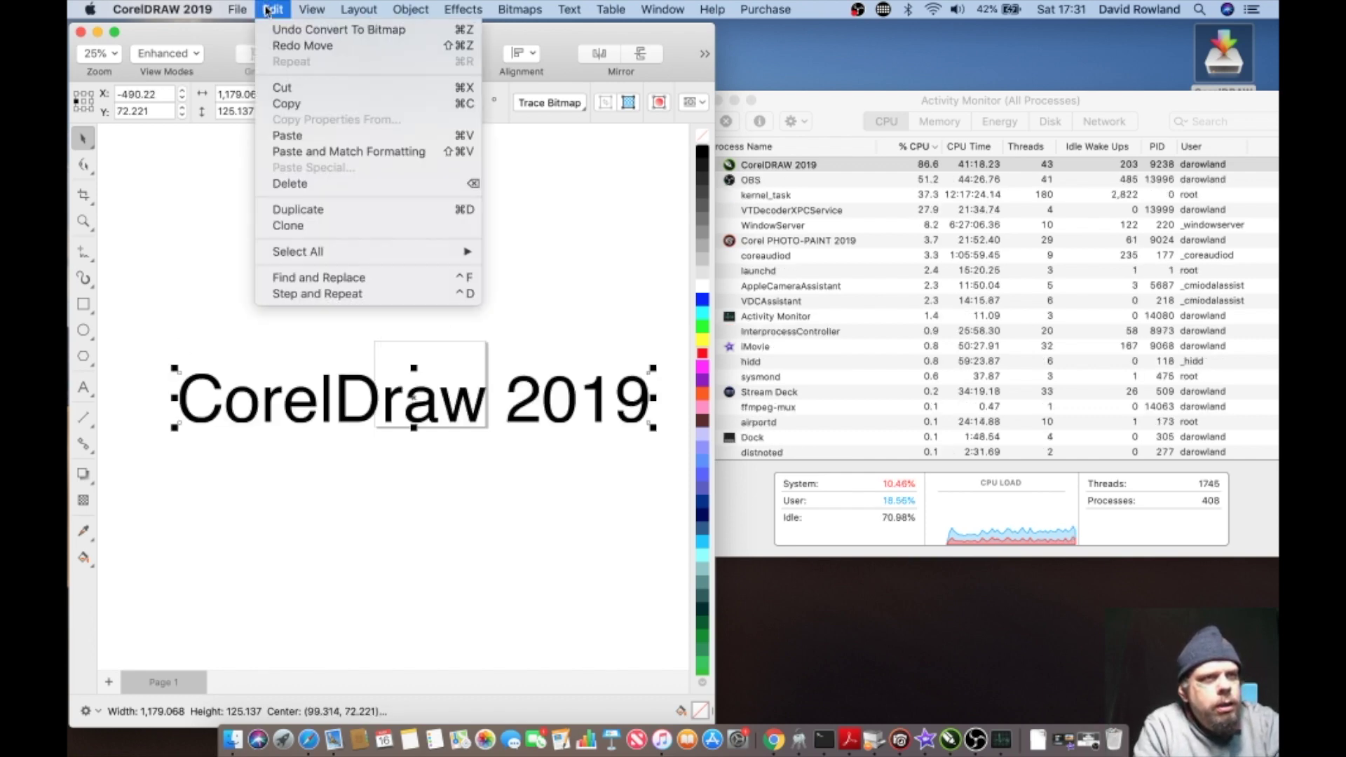
pyautogui.click(272, 31)
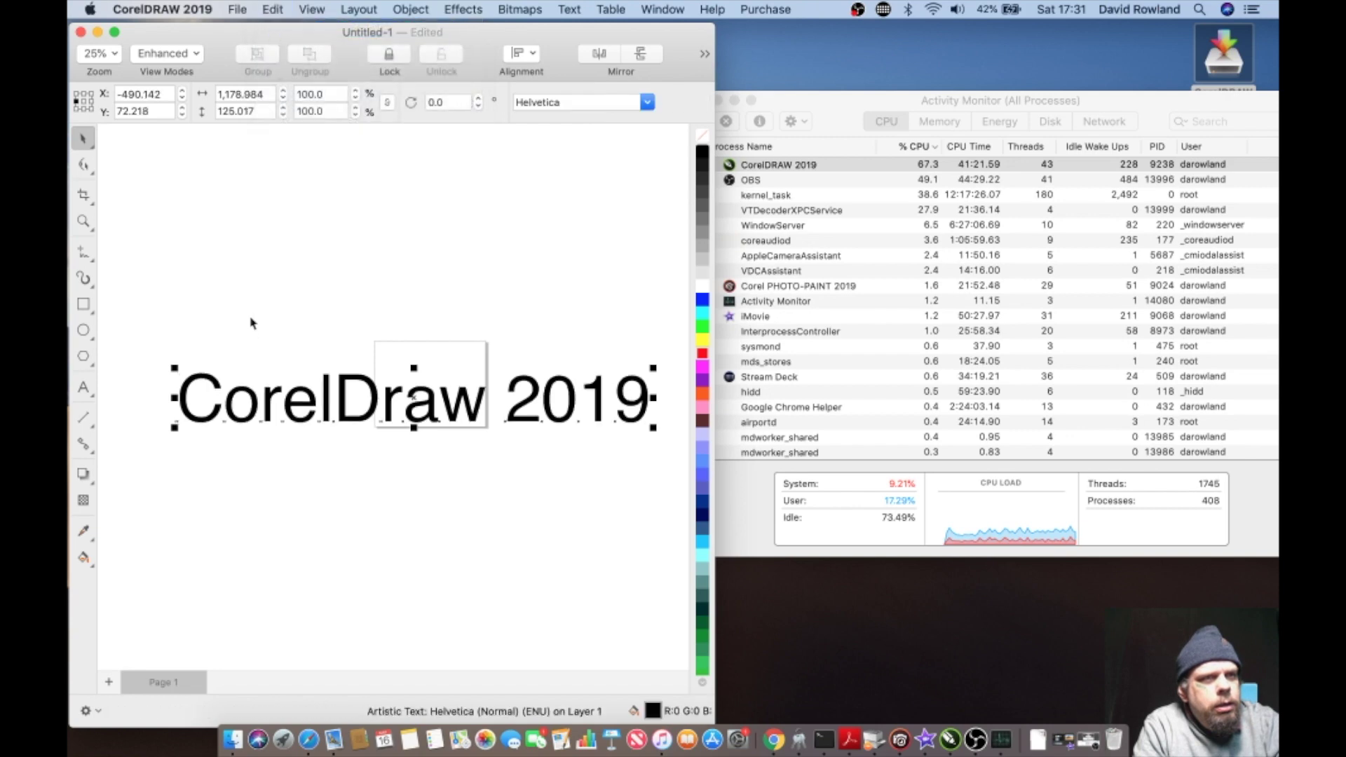
pyautogui.moveTo(168, 379); pyautogui.dragTo(440, 396)
pyautogui.moveTo(515, 415); pyautogui.dragTo(414, 385)
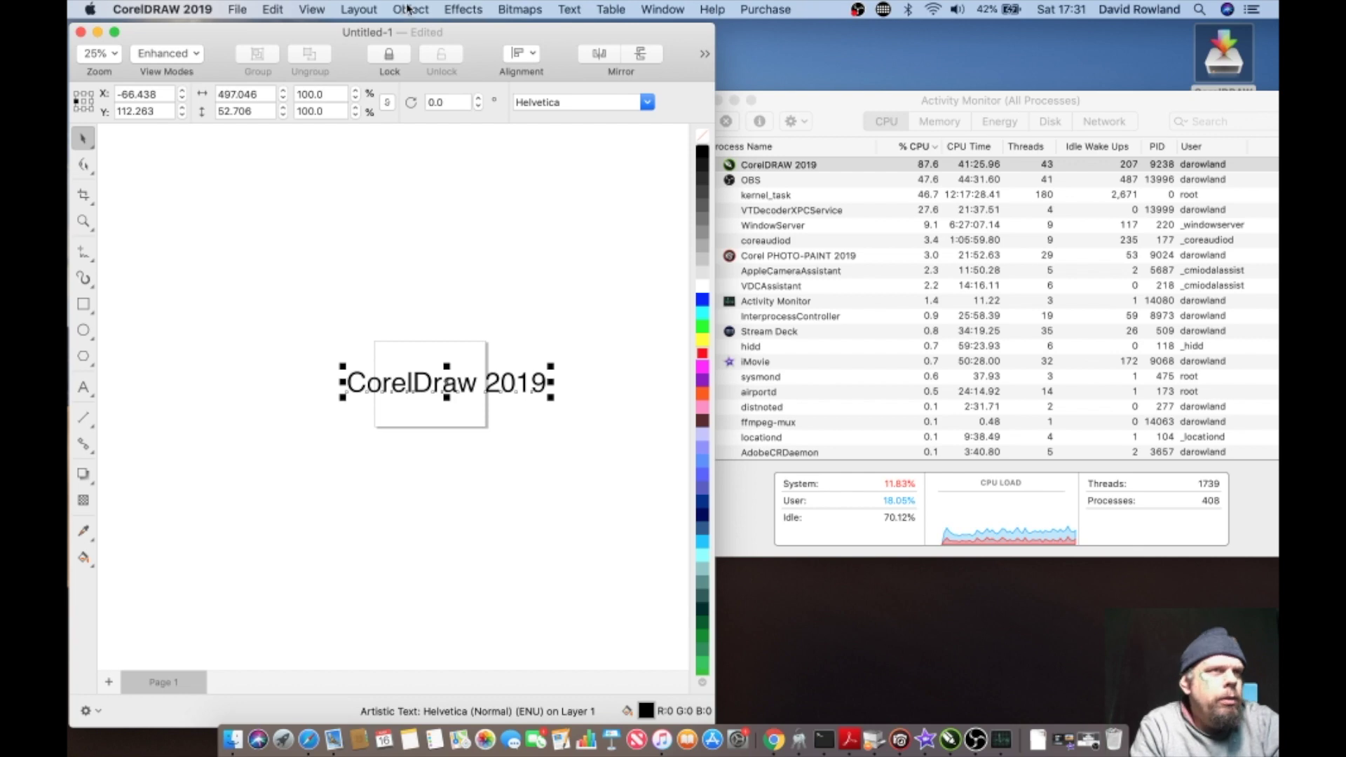
# Step: Close the Untitled-1 document without keeping it and open the Husky Symmetry sample from the welcome screen
pyautogui.press('super+w')
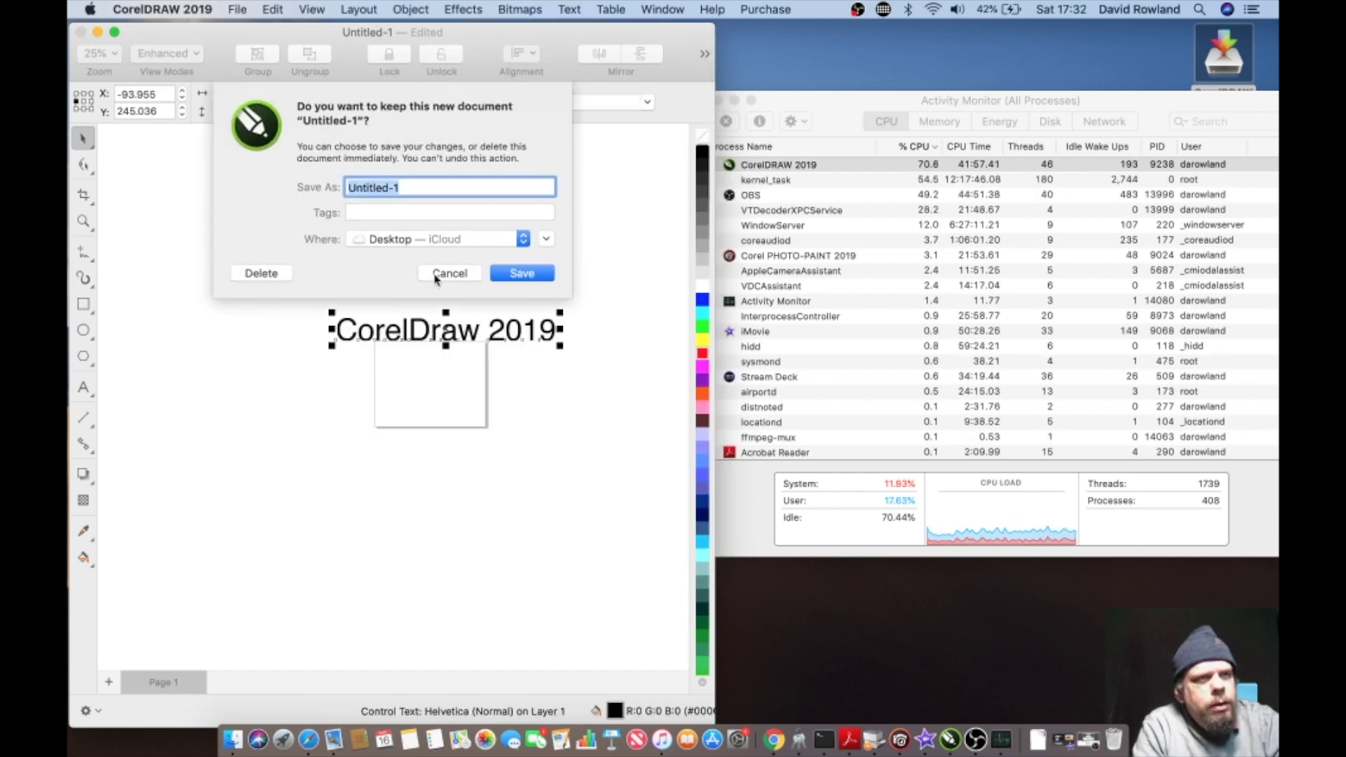
pyautogui.click(242, 274)
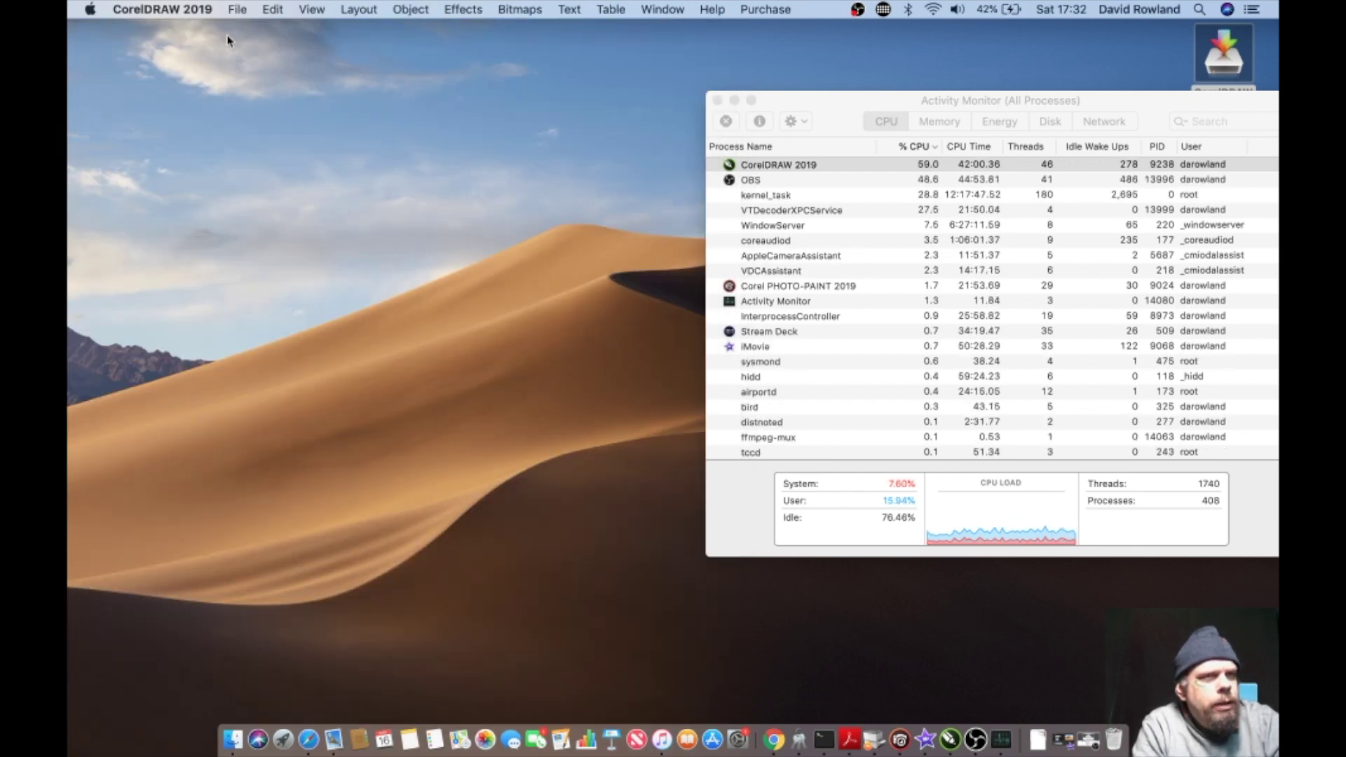
pyautogui.click(950, 739)
pyautogui.moveTo(331, 63); pyautogui.dragTo(253, 45)
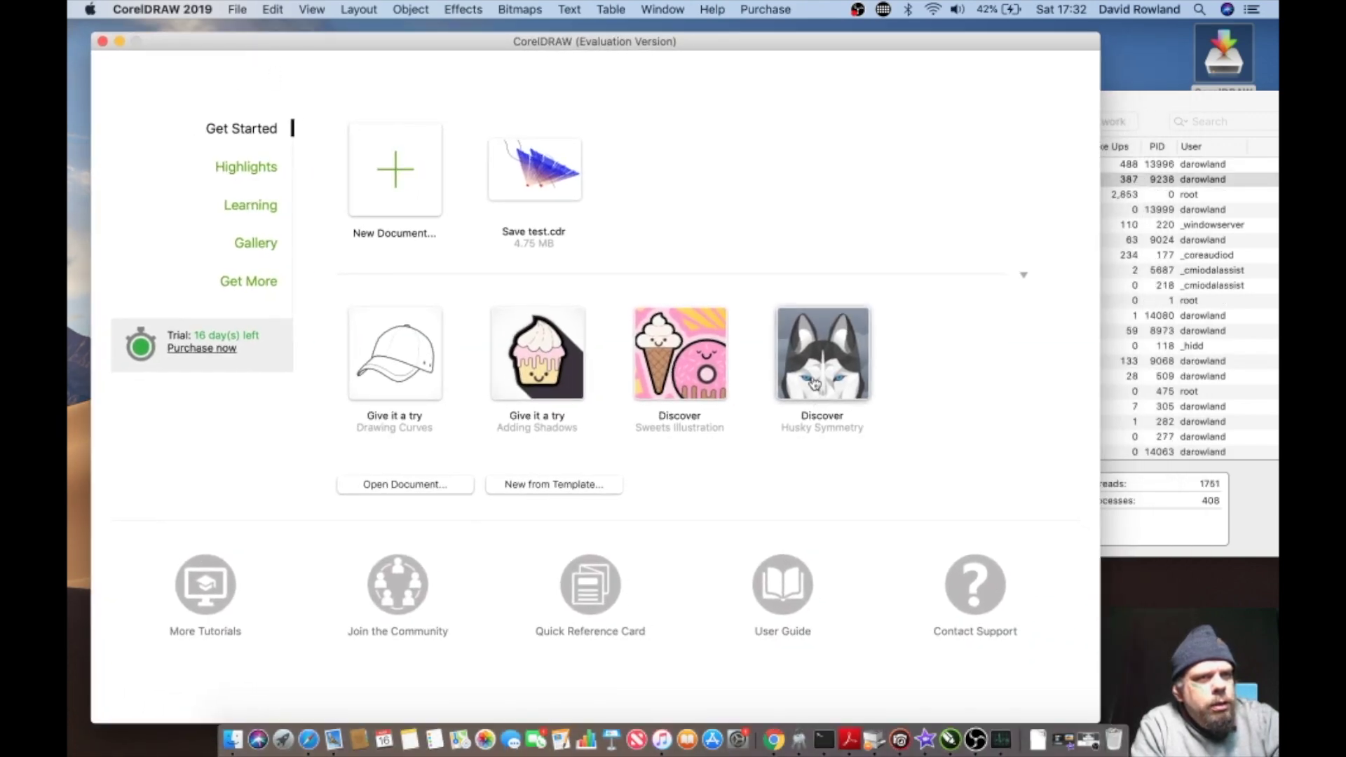
pyautogui.press('super+n')
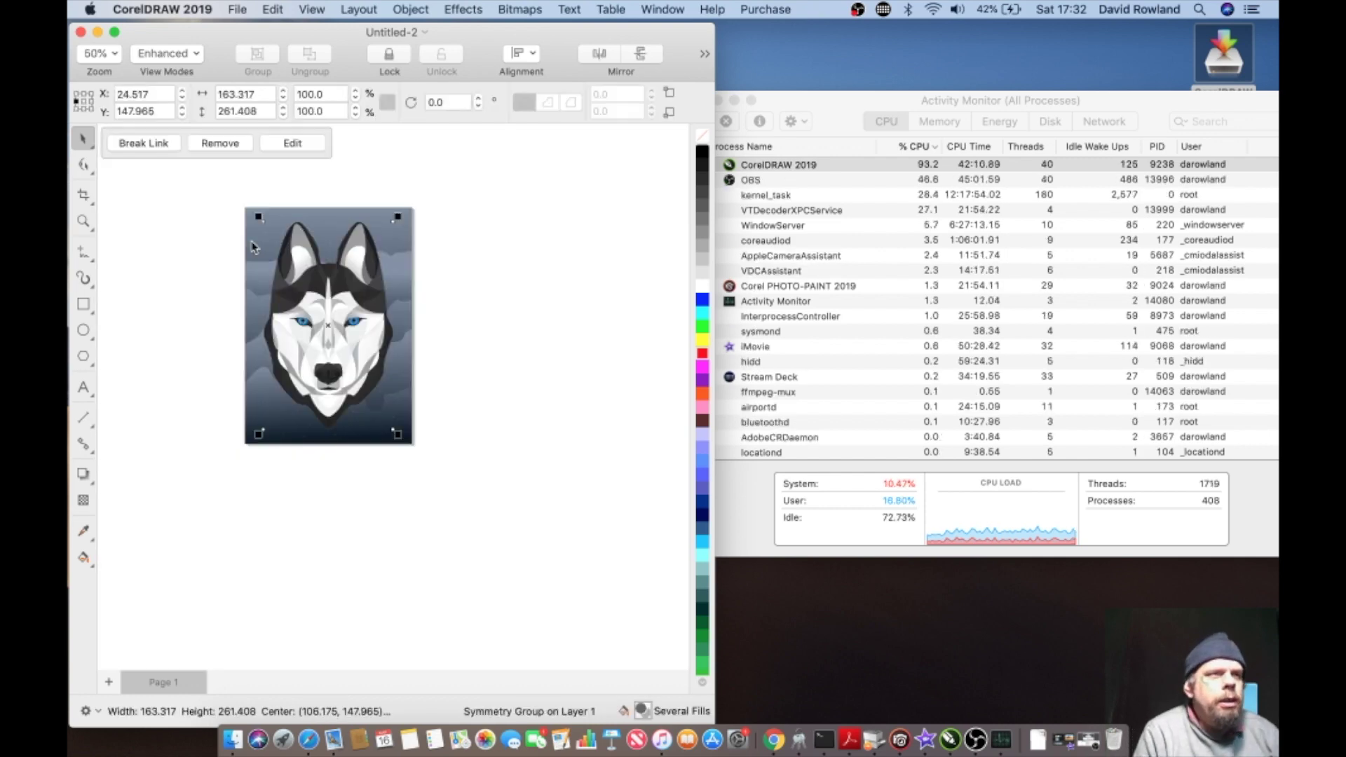
# Step: Select all of the husky artwork and scale it up to about 382 mm by 541 mm
pyautogui.moveTo(224, 192); pyautogui.dragTo(504, 548)
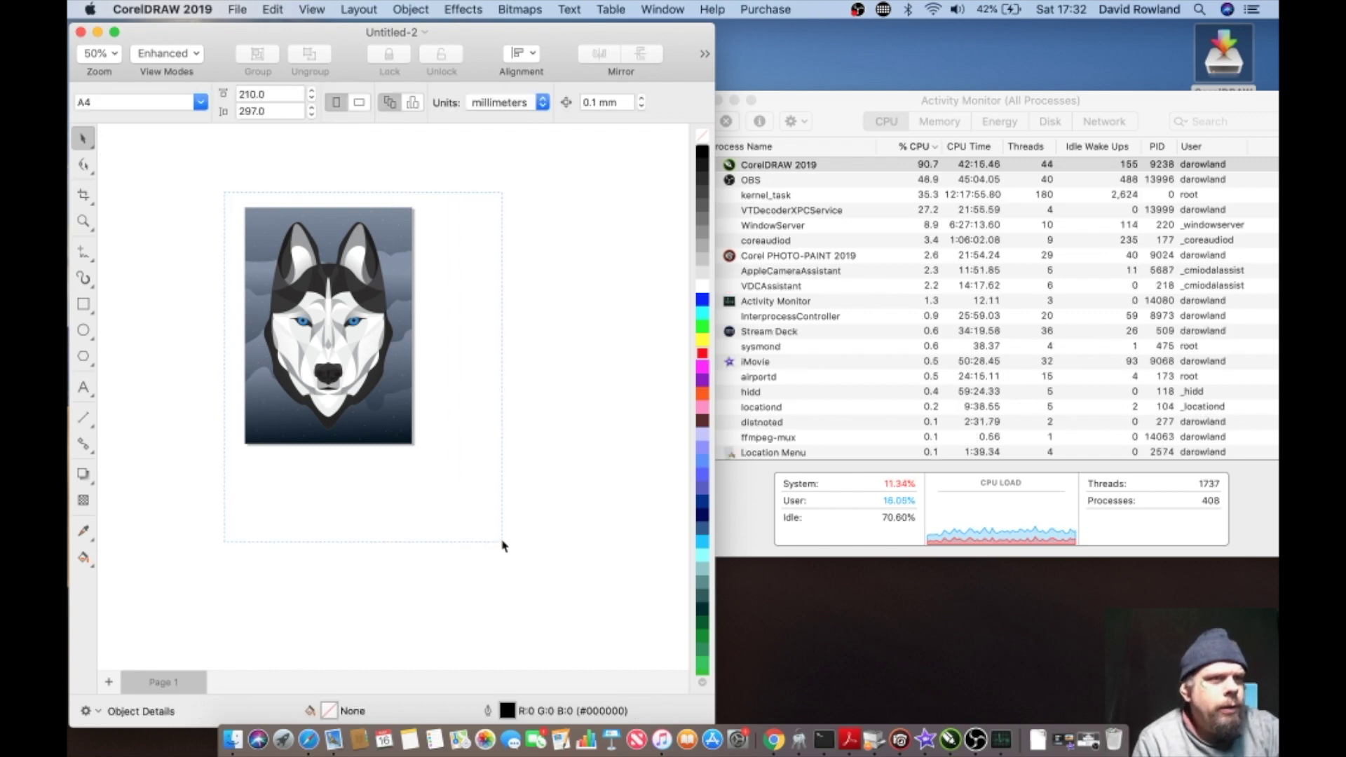
pyautogui.moveTo(433, 466); pyautogui.dragTo(430, 465)
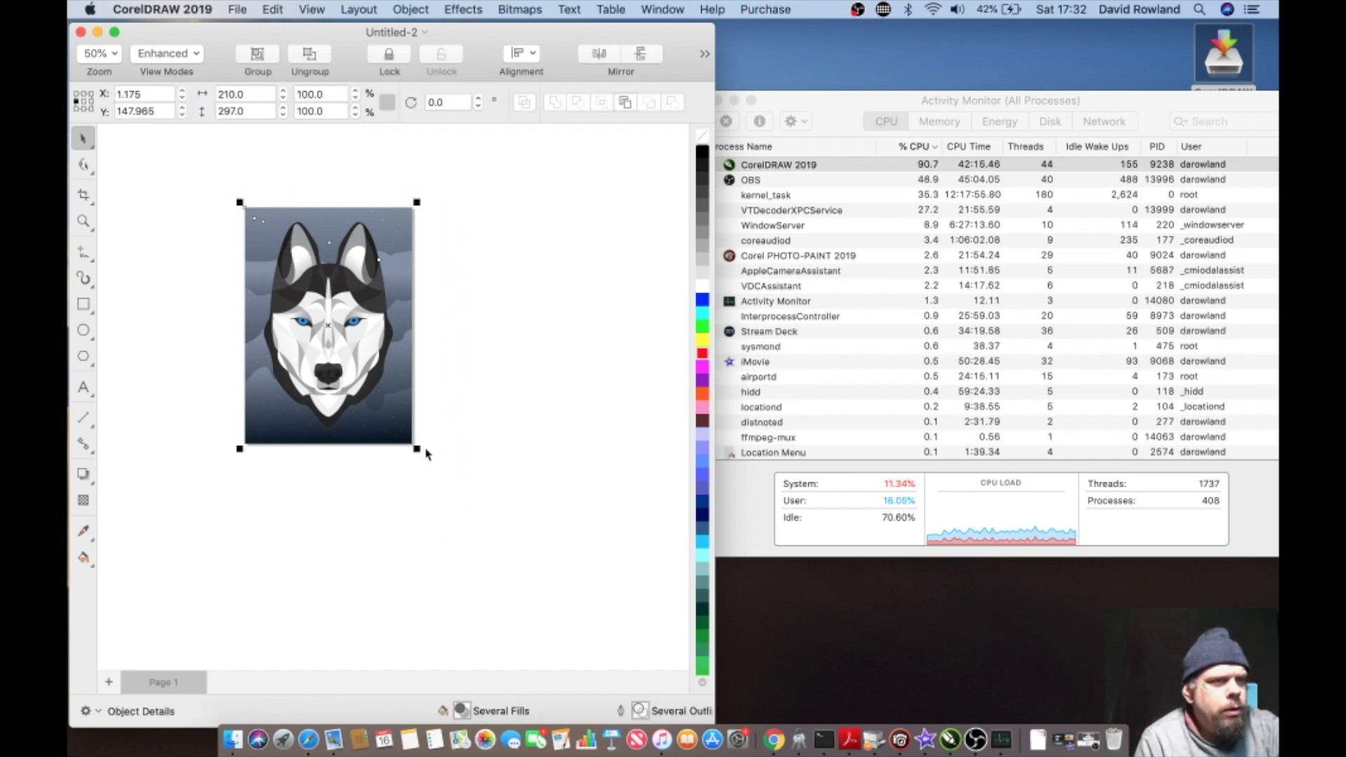
pyautogui.moveTo(417, 450); pyautogui.dragTo(603, 640)
# Step: Convert the husky artwork to a 300 dpi RGB Color (24-bit) bitmap, then scale it to about 272 mm wide and move it beside the page
pyautogui.click(410, 9)
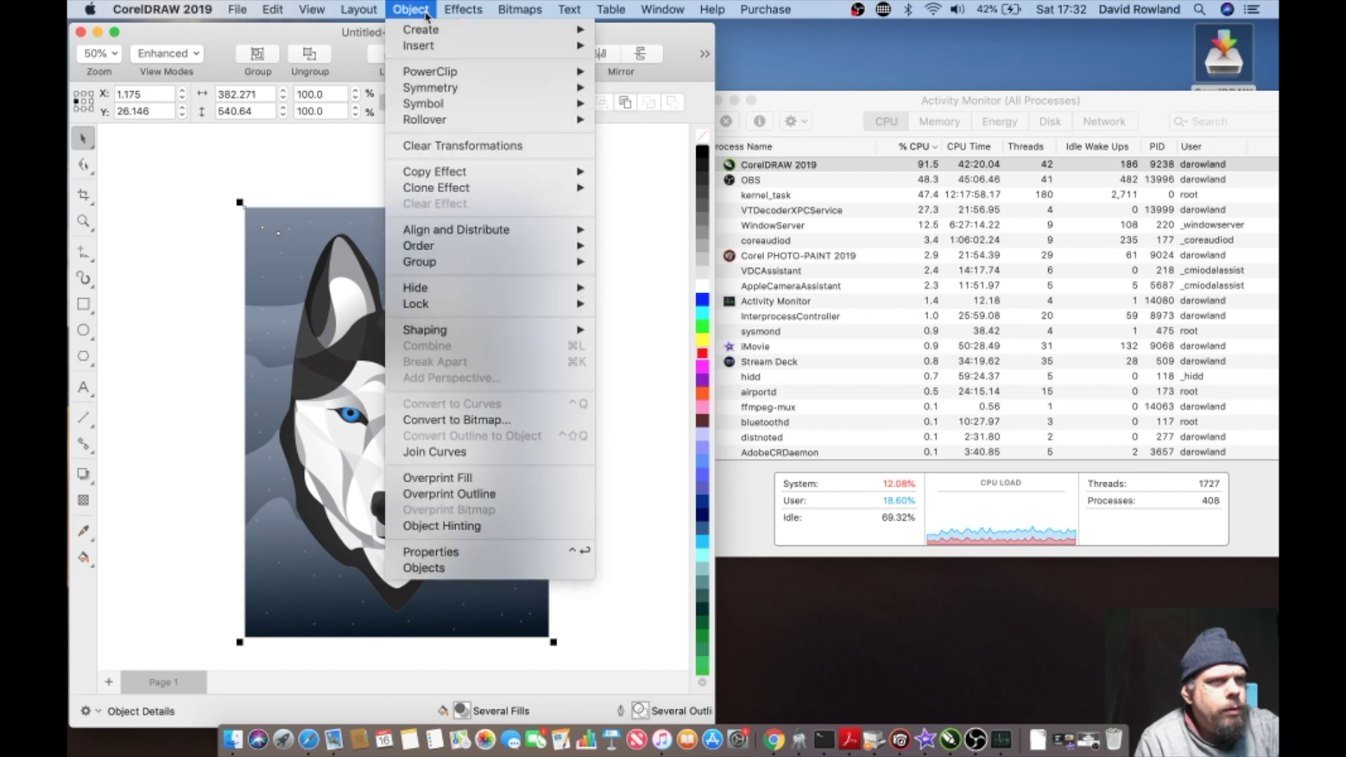
pyautogui.click(516, 30)
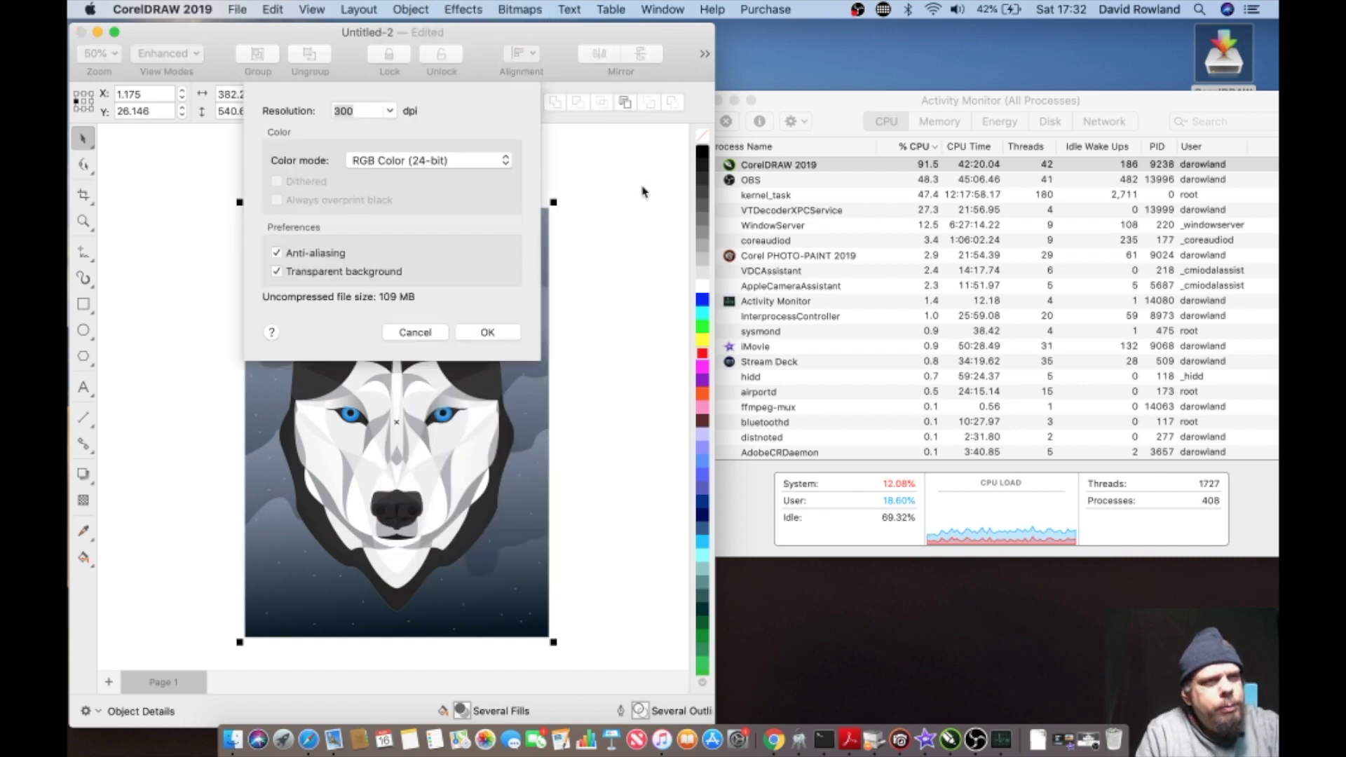
pyautogui.click(489, 332)
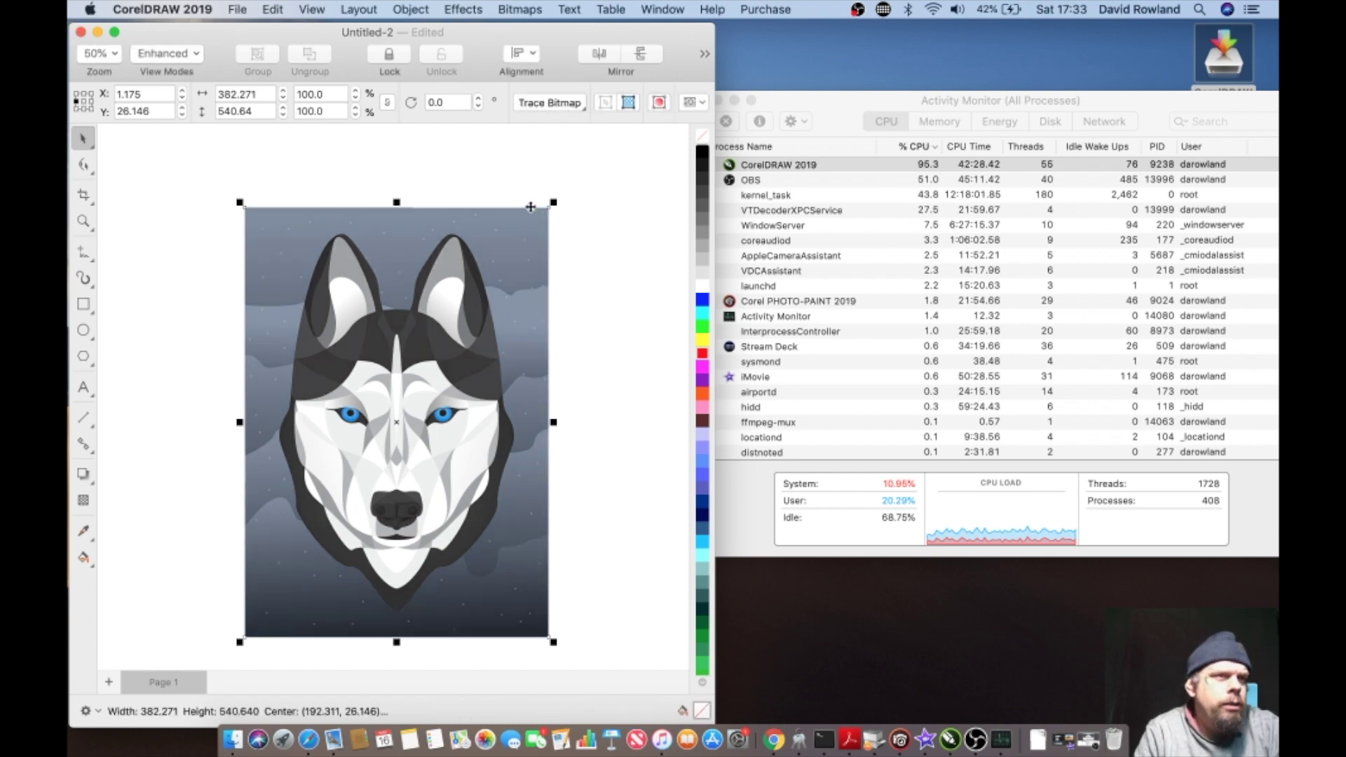
pyautogui.moveTo(554, 207); pyautogui.dragTo(462, 332)
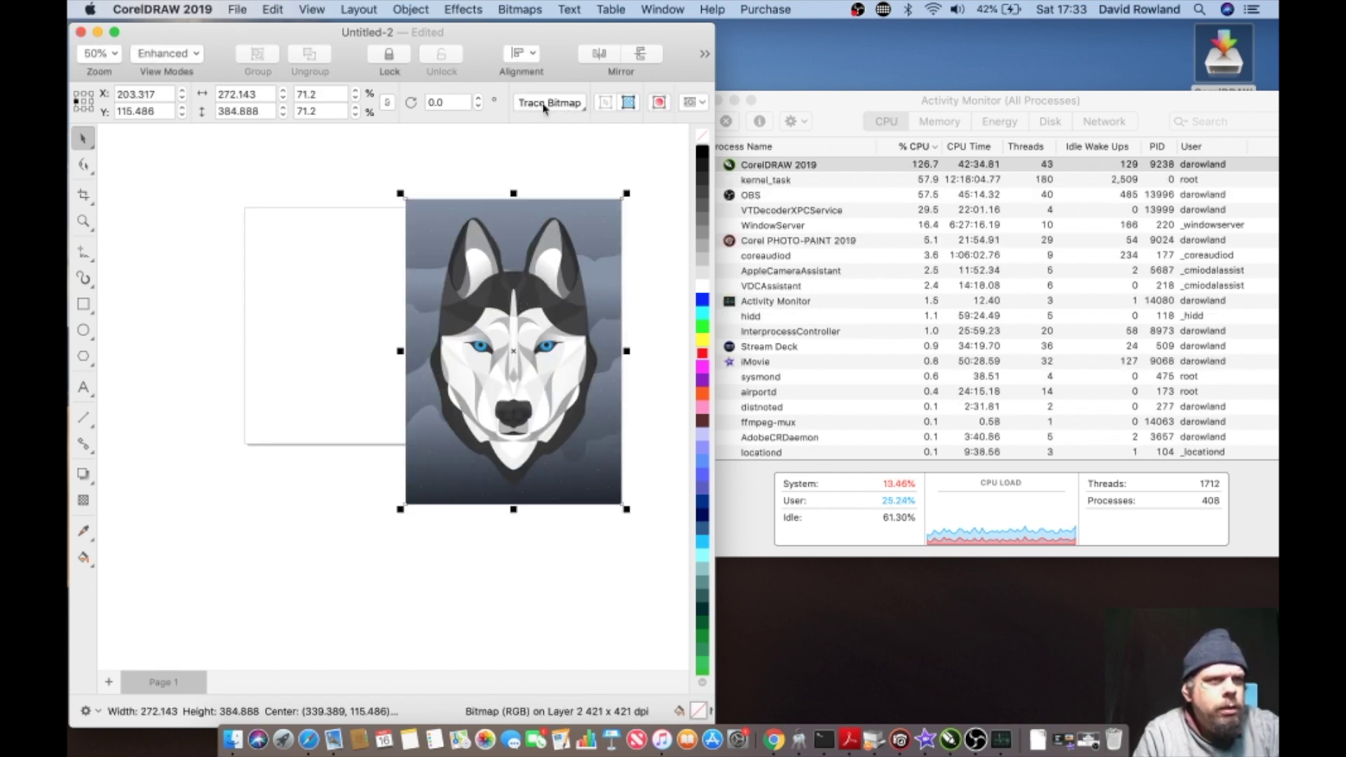
# Step: Outline-trace the husky bitmap as Clipart with detail 0, smoothing 25 and corner smoothness 0, keeping the original image
pyautogui.click(548, 104)
pyautogui.moveTo(573, 155)
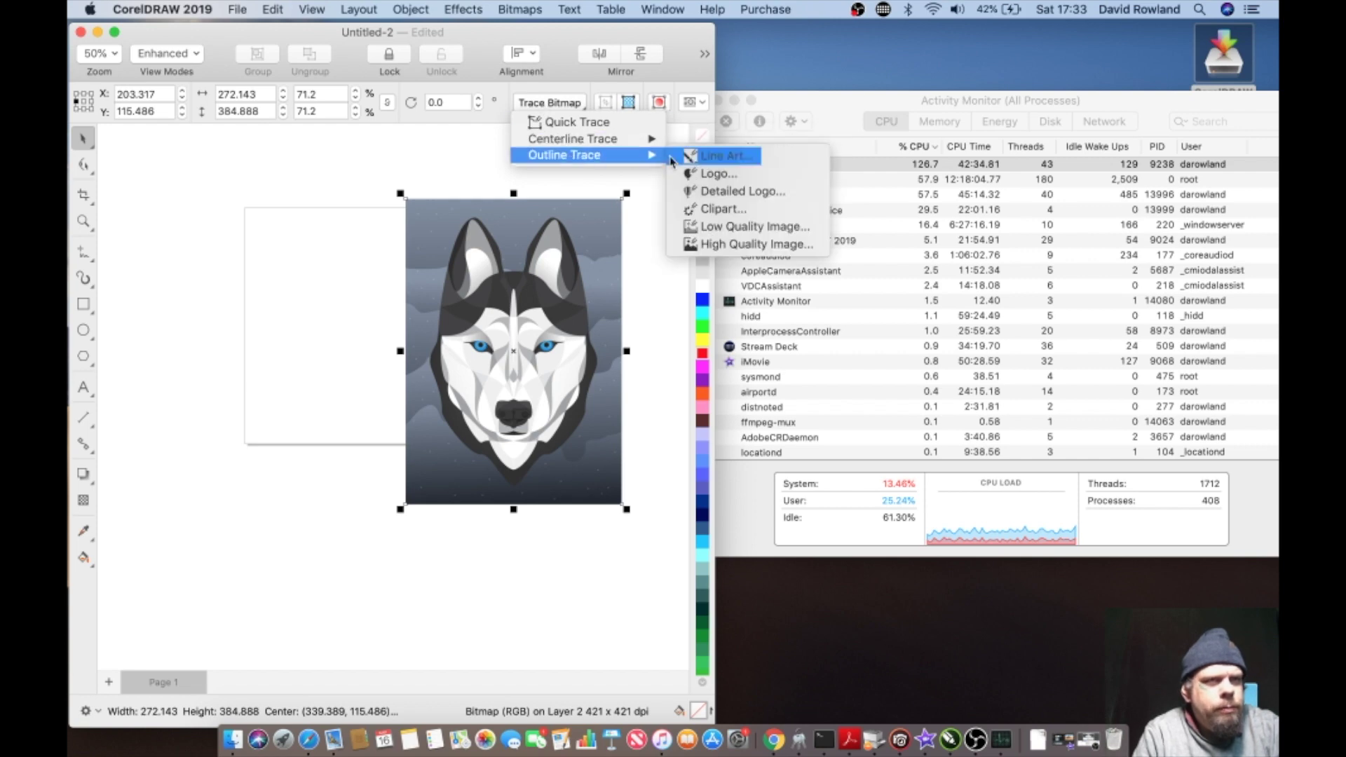
pyautogui.click(705, 209)
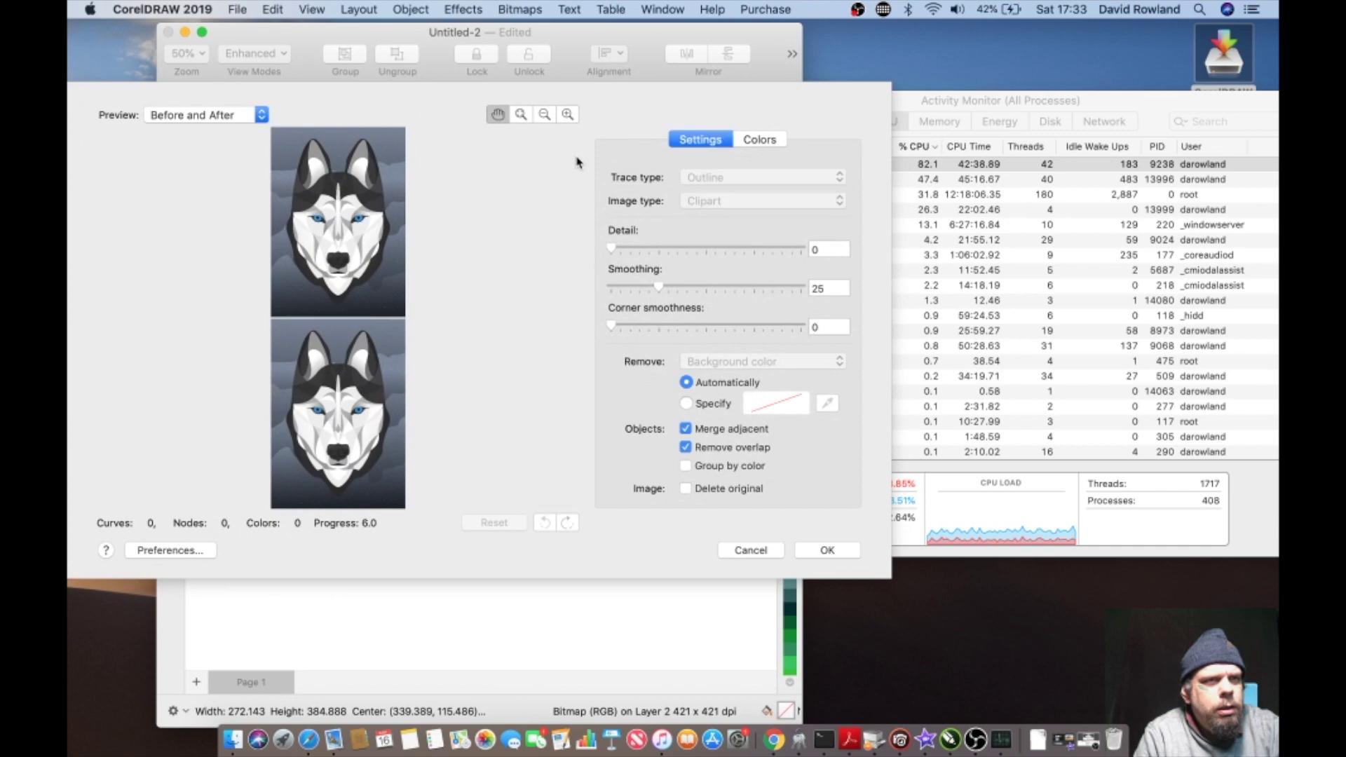
pyautogui.click(820, 548)
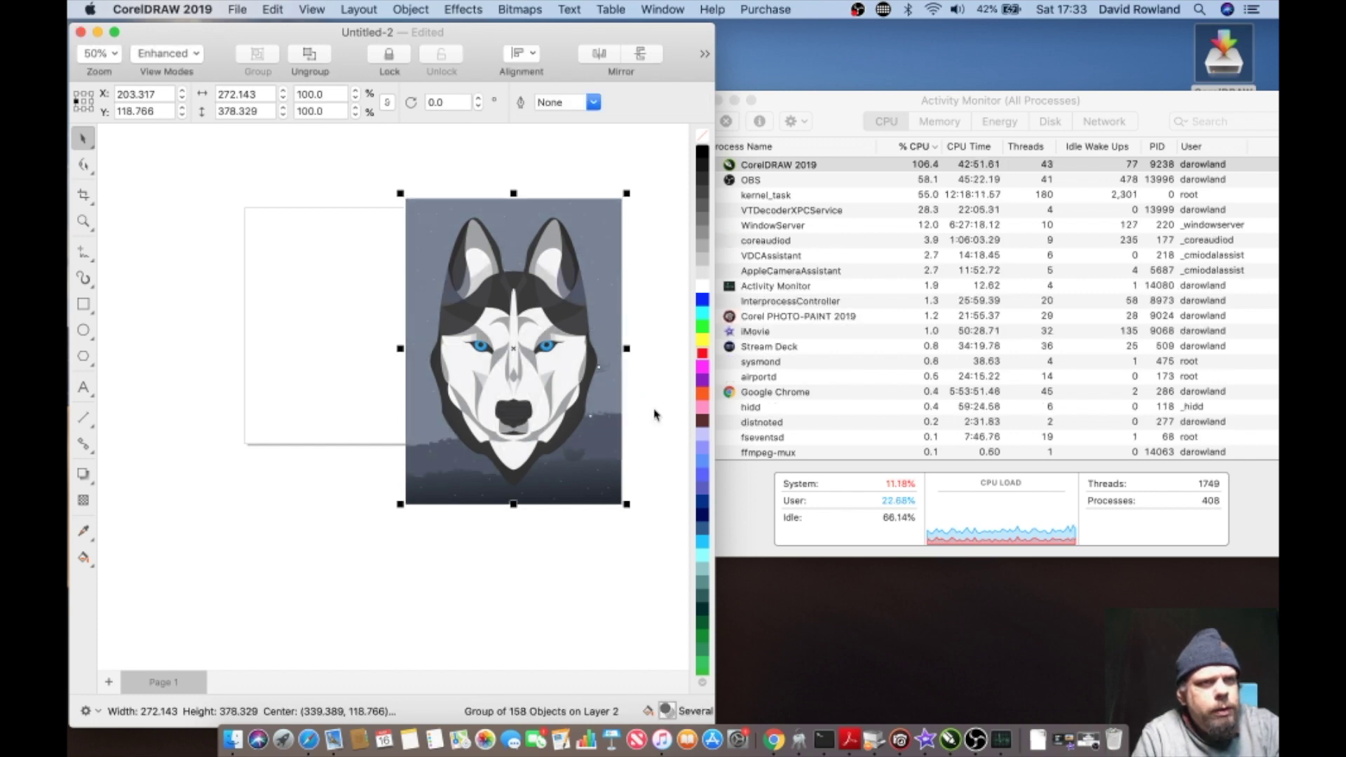
# Step: Separate the traced husky from the original husky bitmap and place the two side by side below the page's upper edge
pyautogui.moveTo(575, 382); pyautogui.dragTo(433, 454)
pyautogui.moveTo(622, 505); pyautogui.dragTo(542, 414)
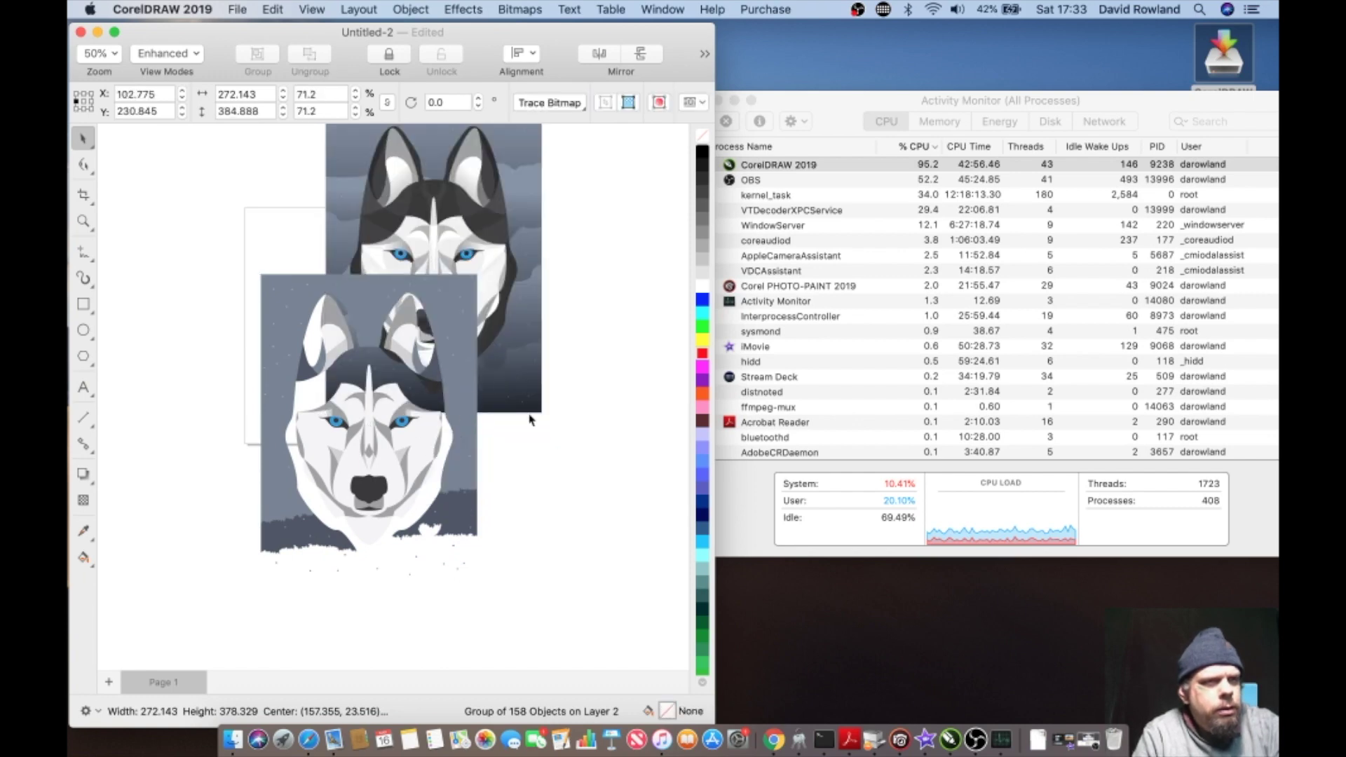
pyautogui.moveTo(497, 343); pyautogui.dragTo(619, 484)
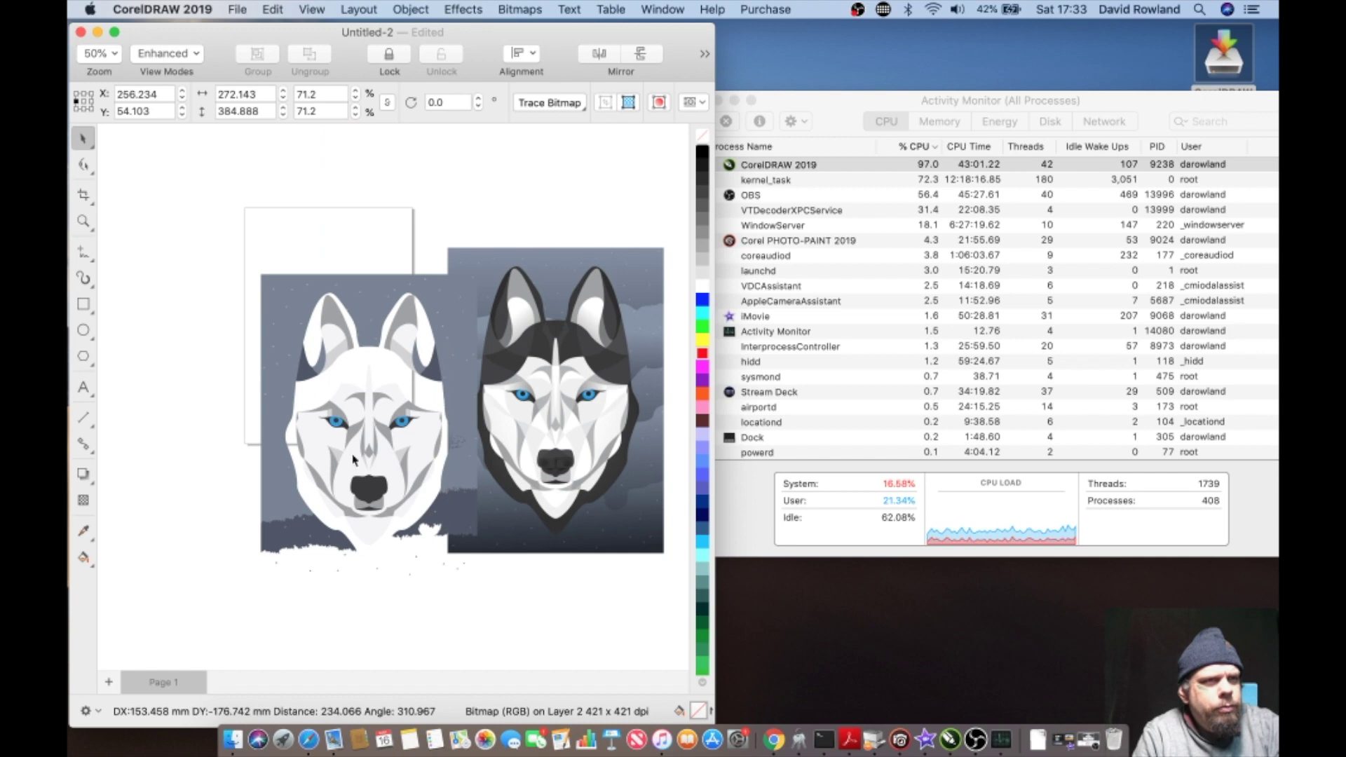
pyautogui.click(300, 415)
pyautogui.moveTo(398, 472); pyautogui.dragTo(342, 442)
pyautogui.click(456, 243)
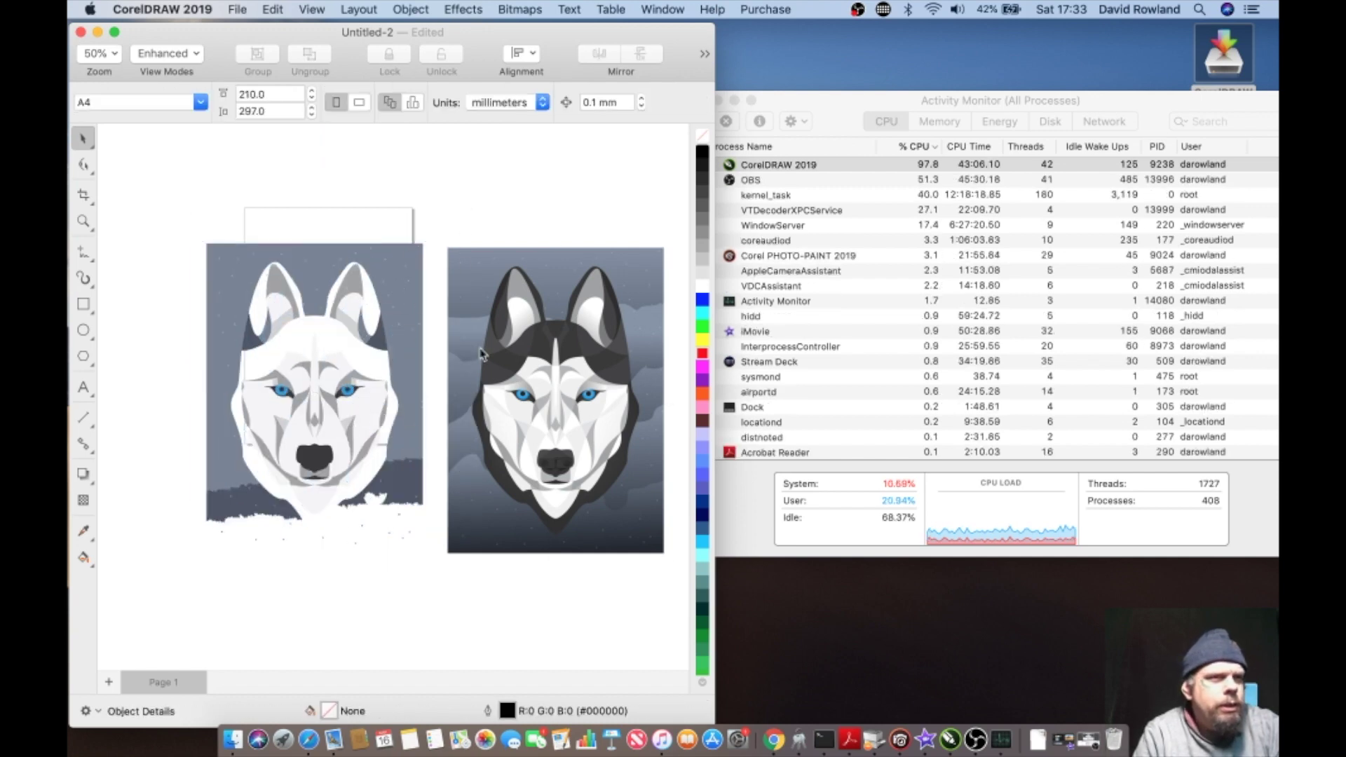
pyautogui.click(509, 363)
pyautogui.click(403, 357)
pyautogui.click(488, 344)
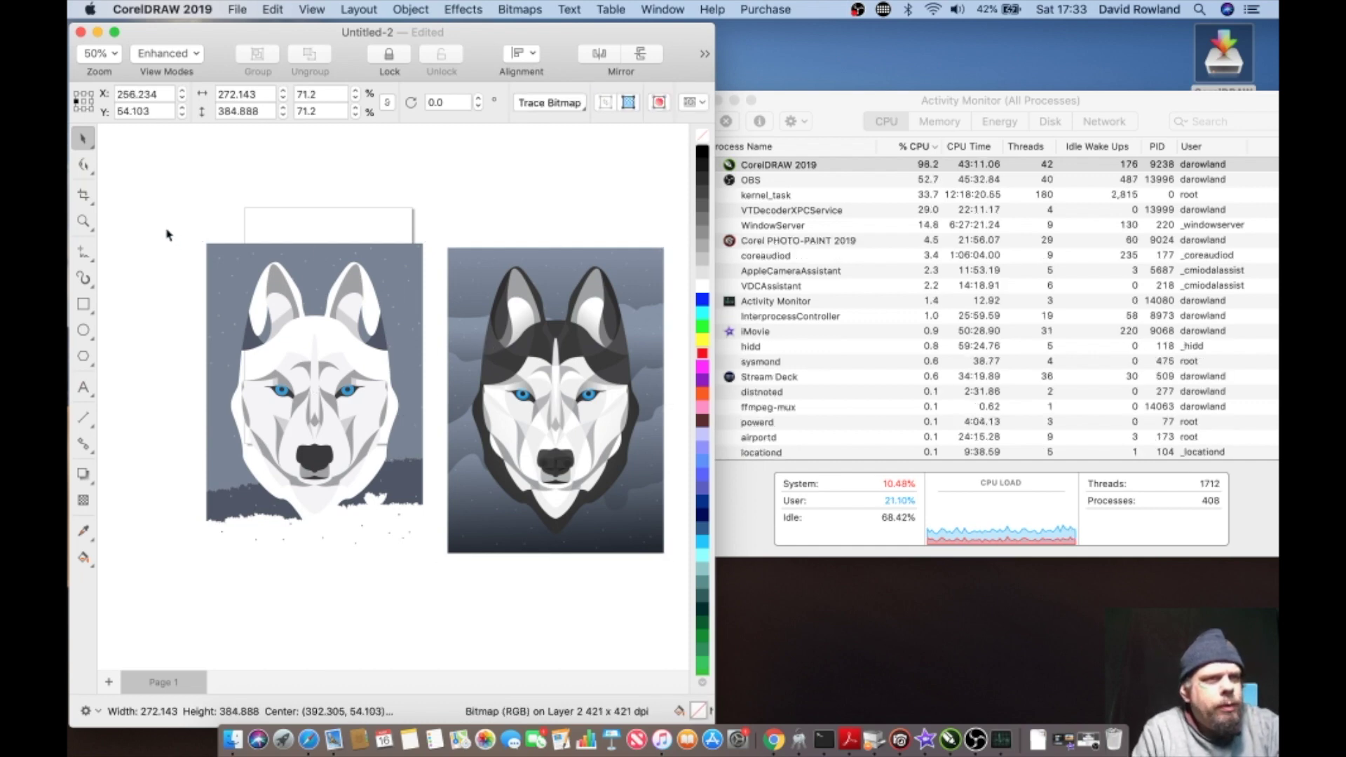
# Step: Select both huskies and convert them to one 300 dpi RGB Color (24-bit) bitmap with anti-aliasing and transparent background
pyautogui.moveTo(166, 225); pyautogui.dragTo(677, 571)
pyautogui.scroll(-3, 561, 491)
pyautogui.hscroll(2, 561, 491)
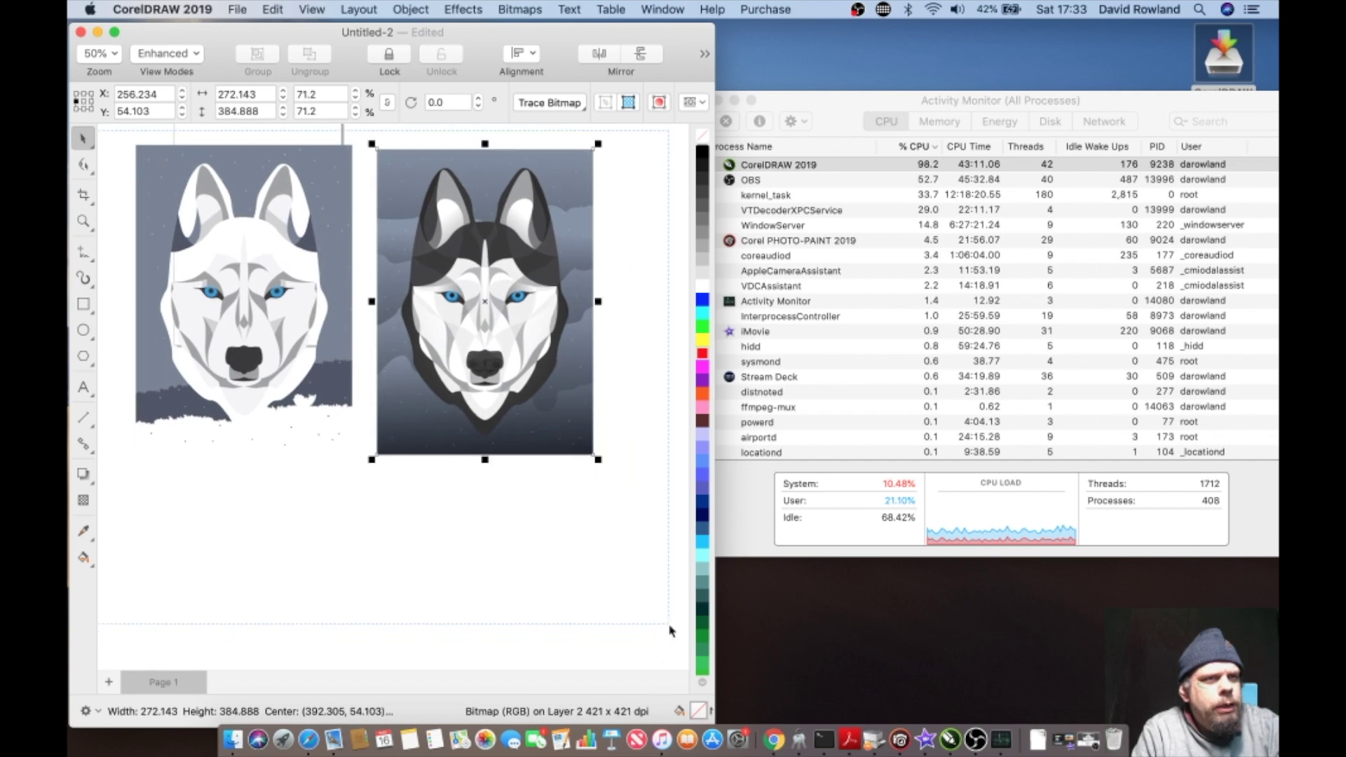
pyautogui.click(410, 9)
pyautogui.moveTo(520, 9)
pyautogui.click(508, 31)
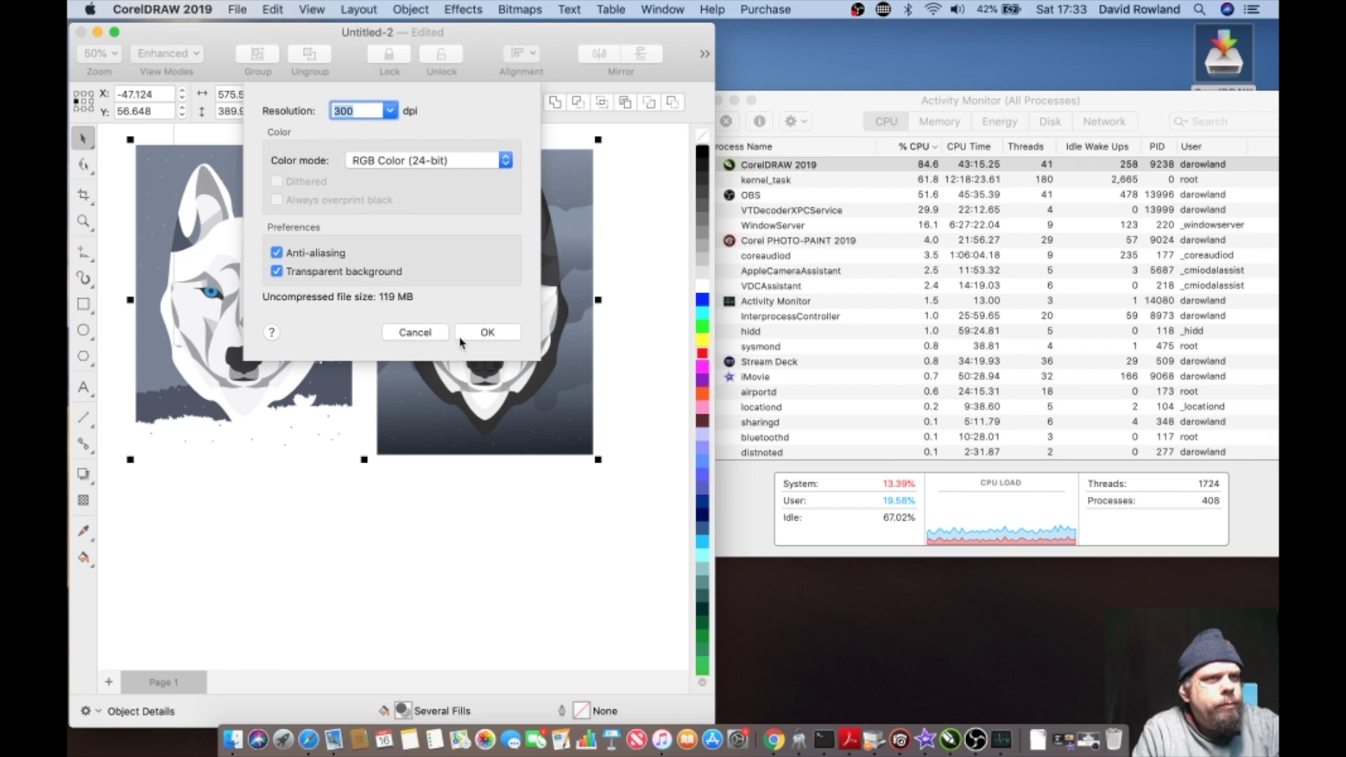
pyautogui.click(488, 333)
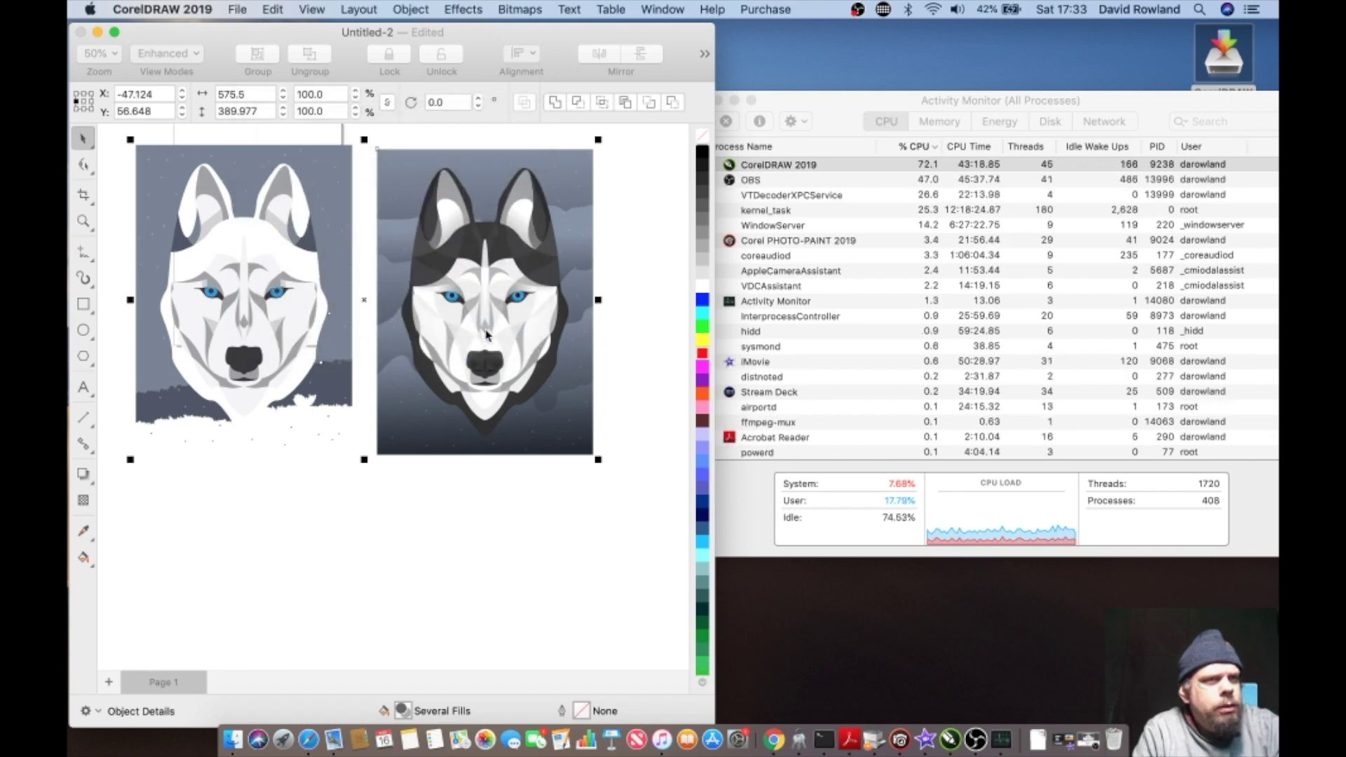
# Step: Try converting the combined husky bitmap to Grayscale (8-bit) mode and undo the conversion
pyautogui.click(521, 11)
pyautogui.moveTo(531, 116)
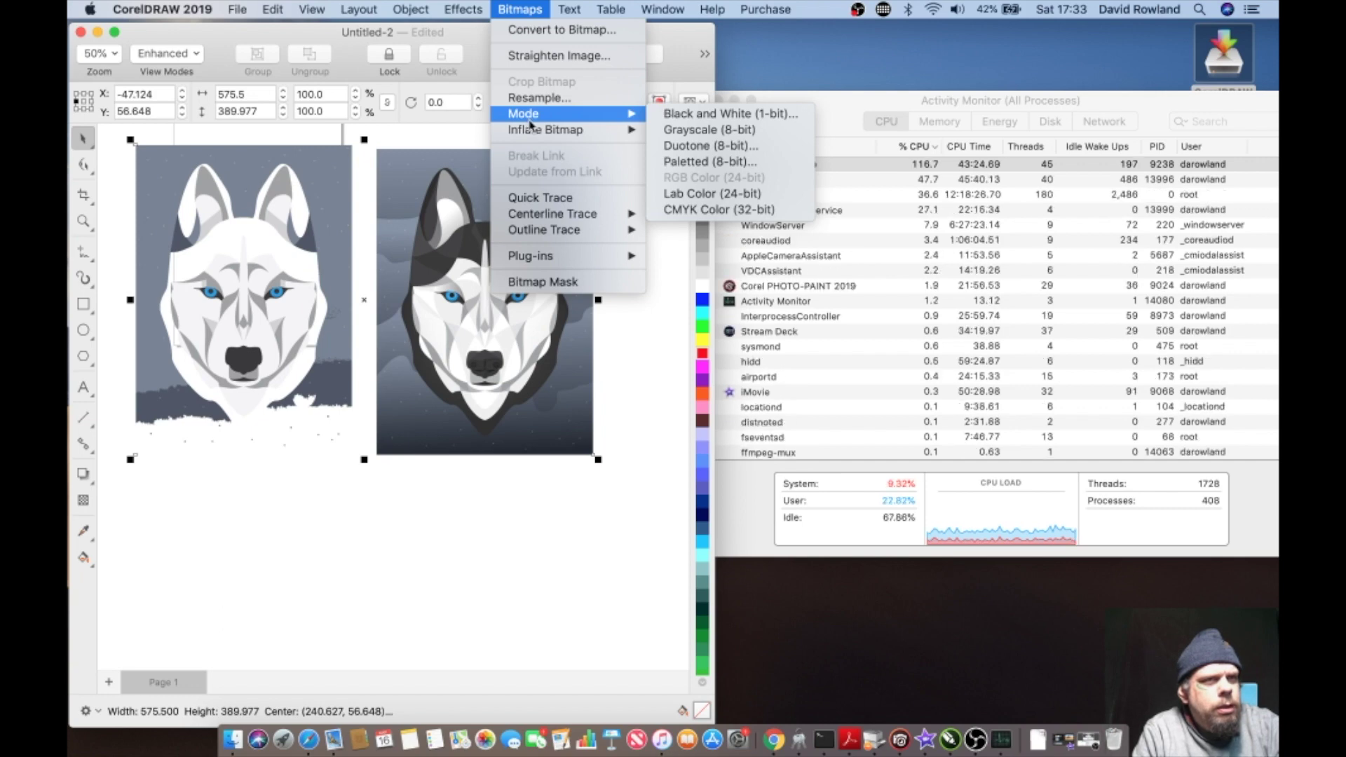
pyautogui.click(669, 136)
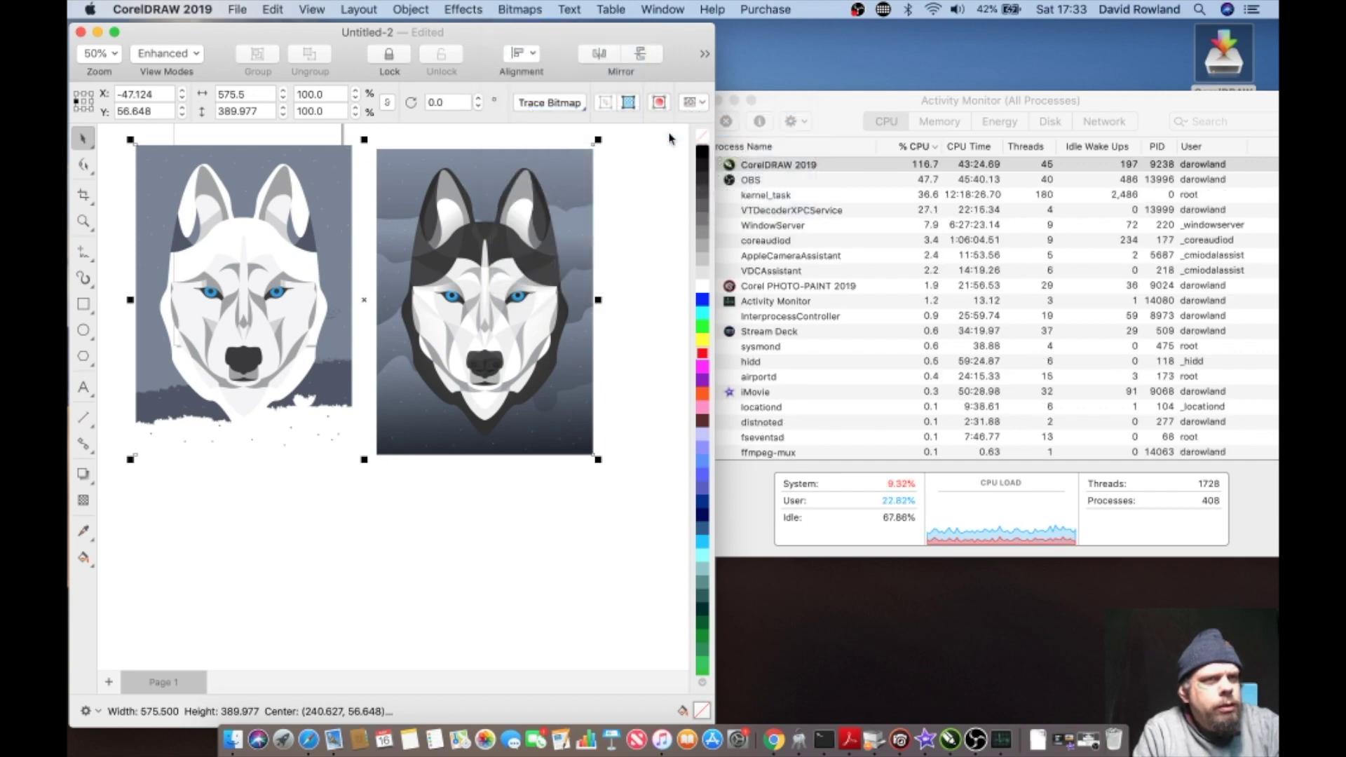
pyautogui.click(273, 9)
pyautogui.click(284, 30)
# Step: Apply a Mesh Warp with 4 gridlines to the combined bitmap, pulling the upper-middle node up-left and the lower-middle node down-left
pyautogui.click(520, 9)
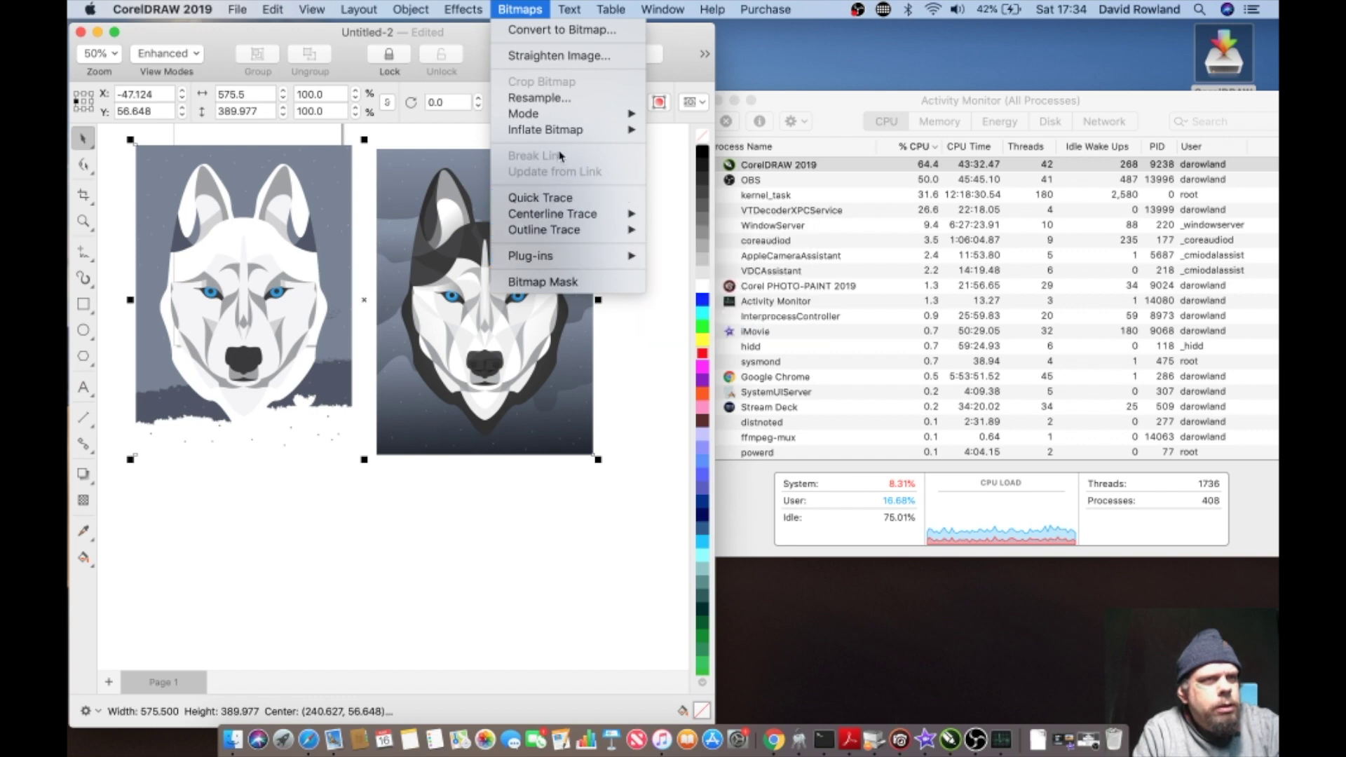
pyautogui.moveTo(463, 9)
pyautogui.moveTo(539, 166)
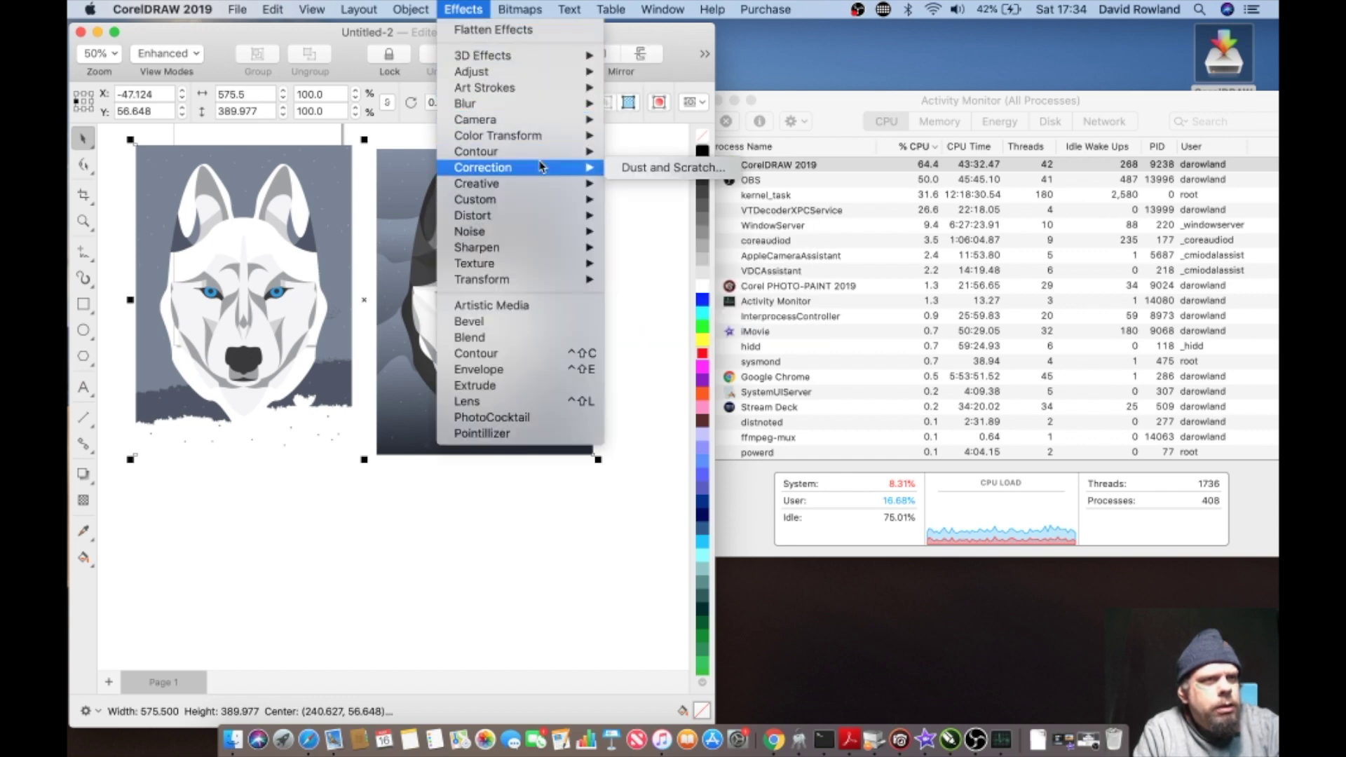
pyautogui.moveTo(560, 219)
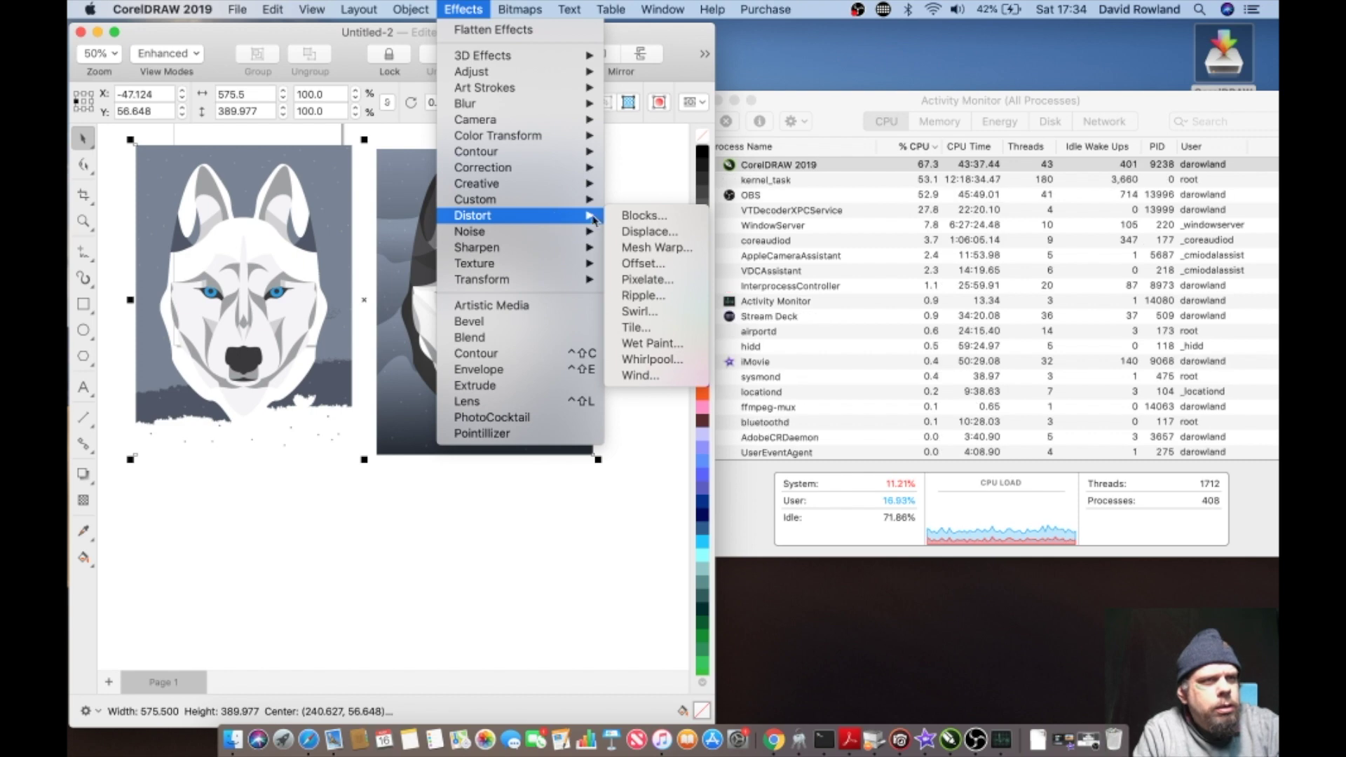
pyautogui.click(659, 249)
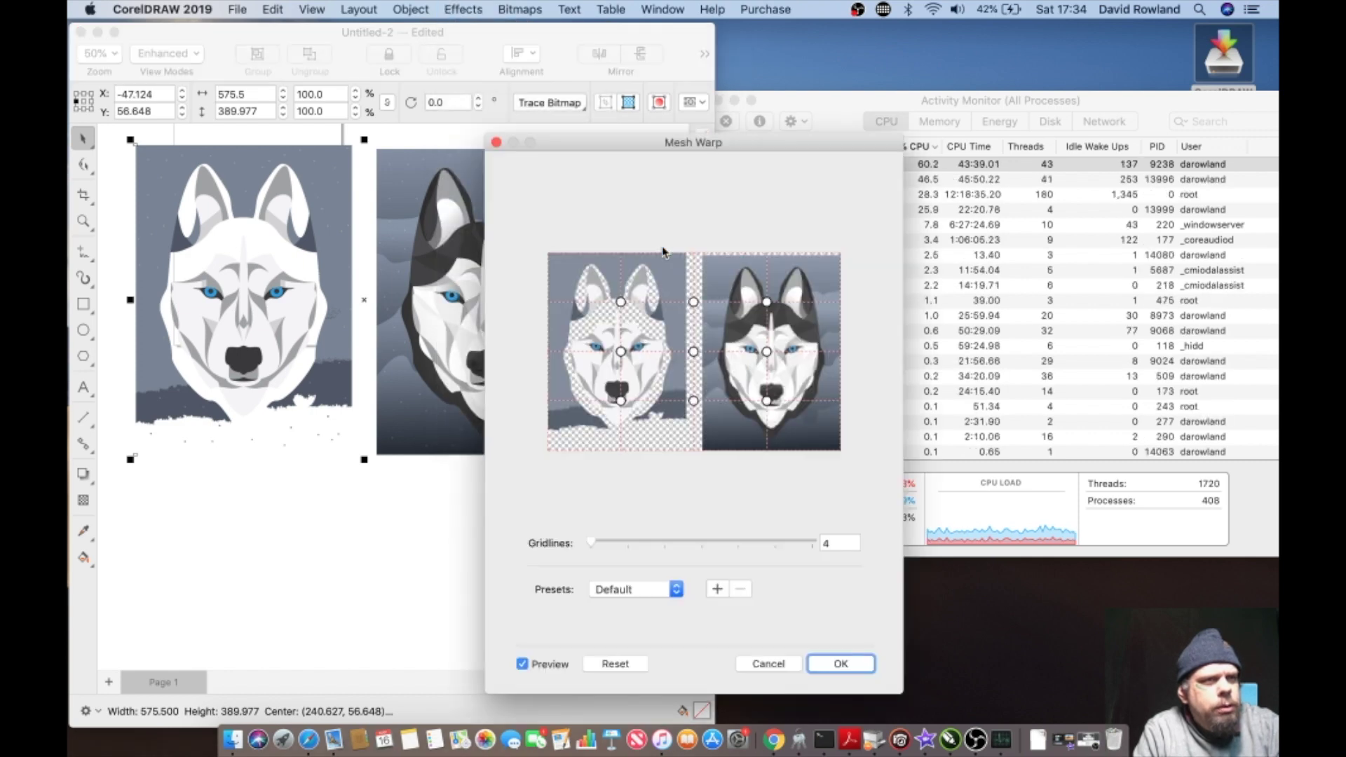
pyautogui.moveTo(693, 302); pyautogui.dragTo(674, 267)
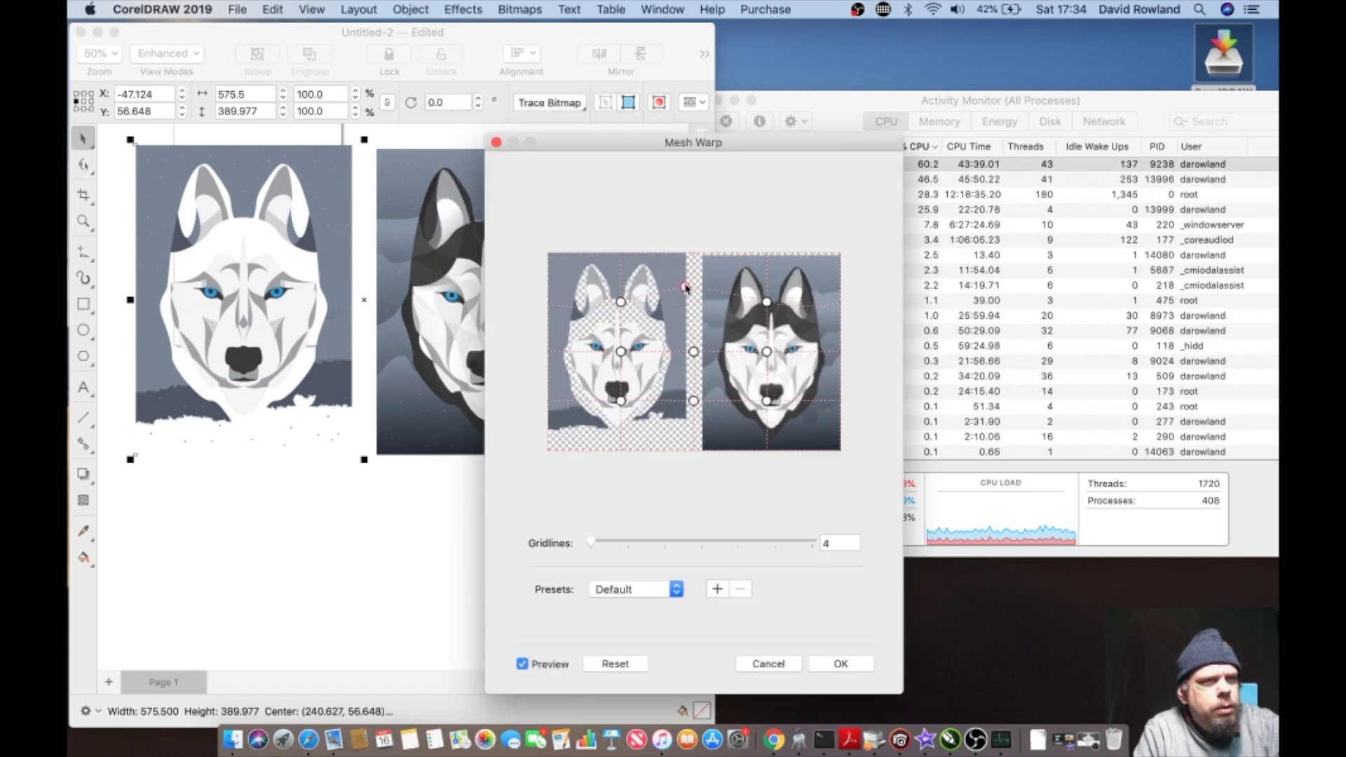
pyautogui.moveTo(694, 410); pyautogui.dragTo(676, 427)
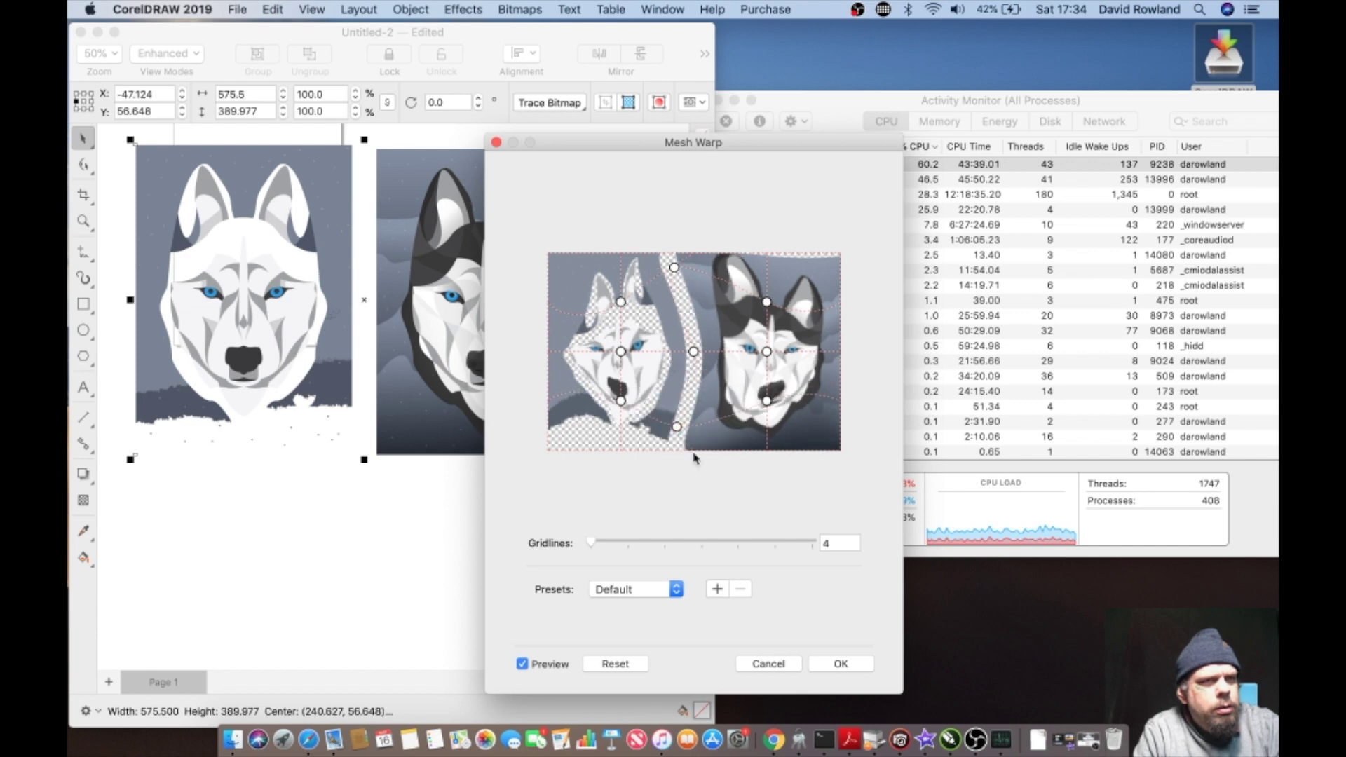
pyautogui.click(837, 670)
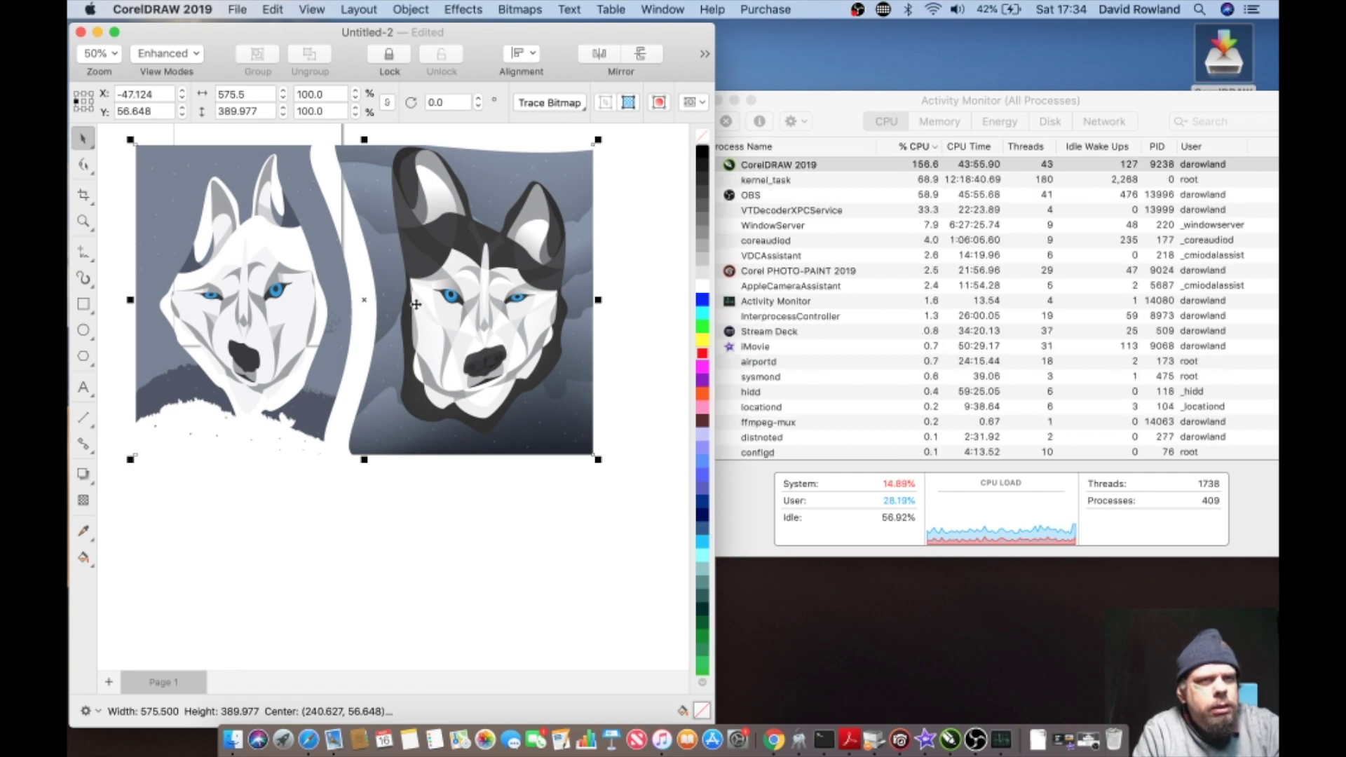
# Step: Examine the mesh-warped husky bitmap at several zoom levels to check detail and redraw speed
pyautogui.scroll(10, 420, 314)
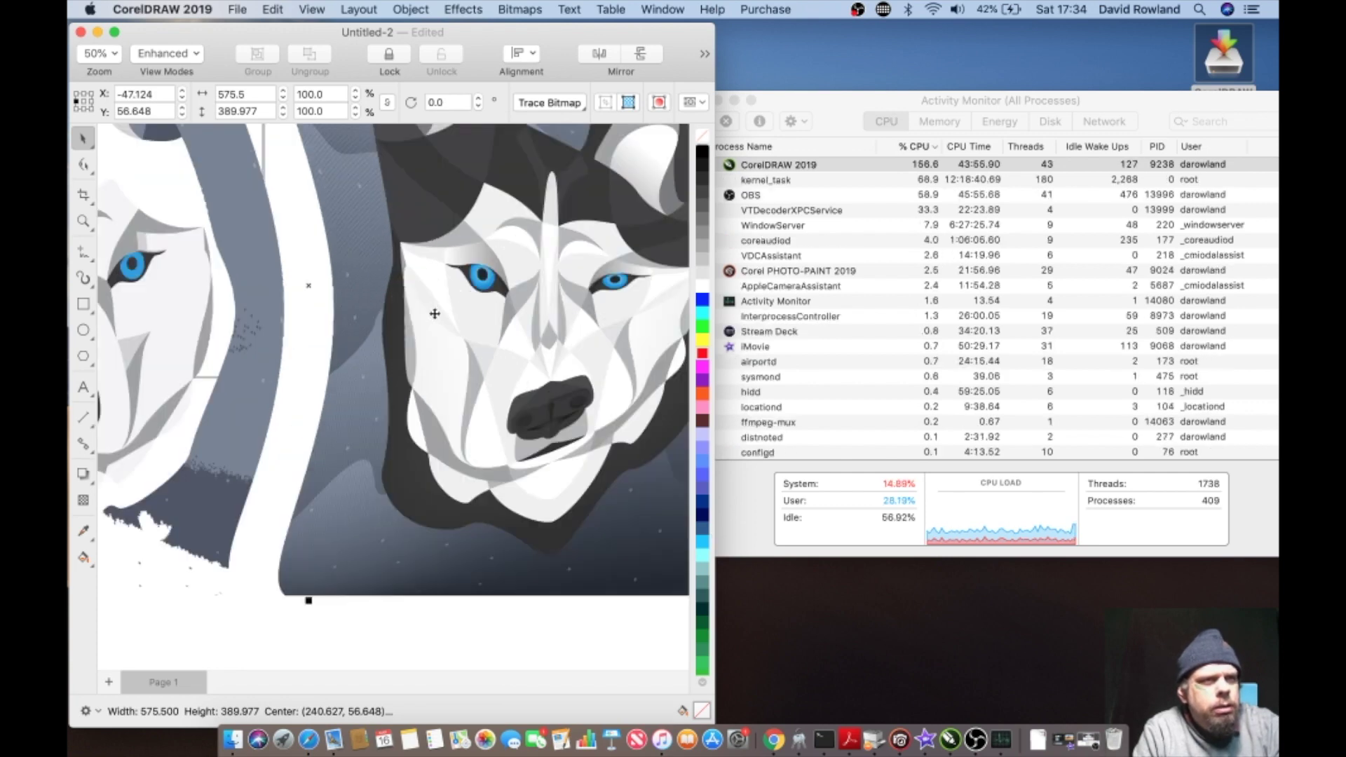
pyautogui.scroll(-8, 435, 313)
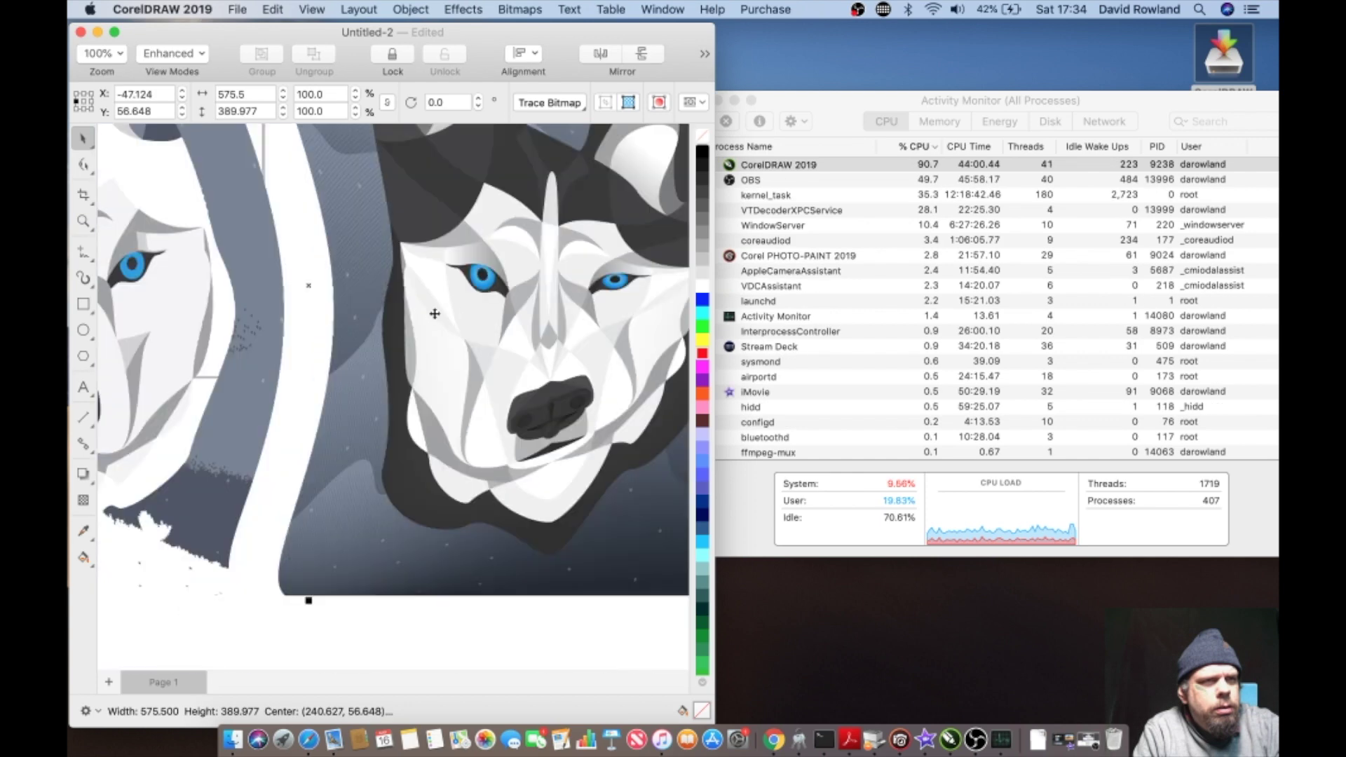
pyautogui.scroll(-3, 329, 275)
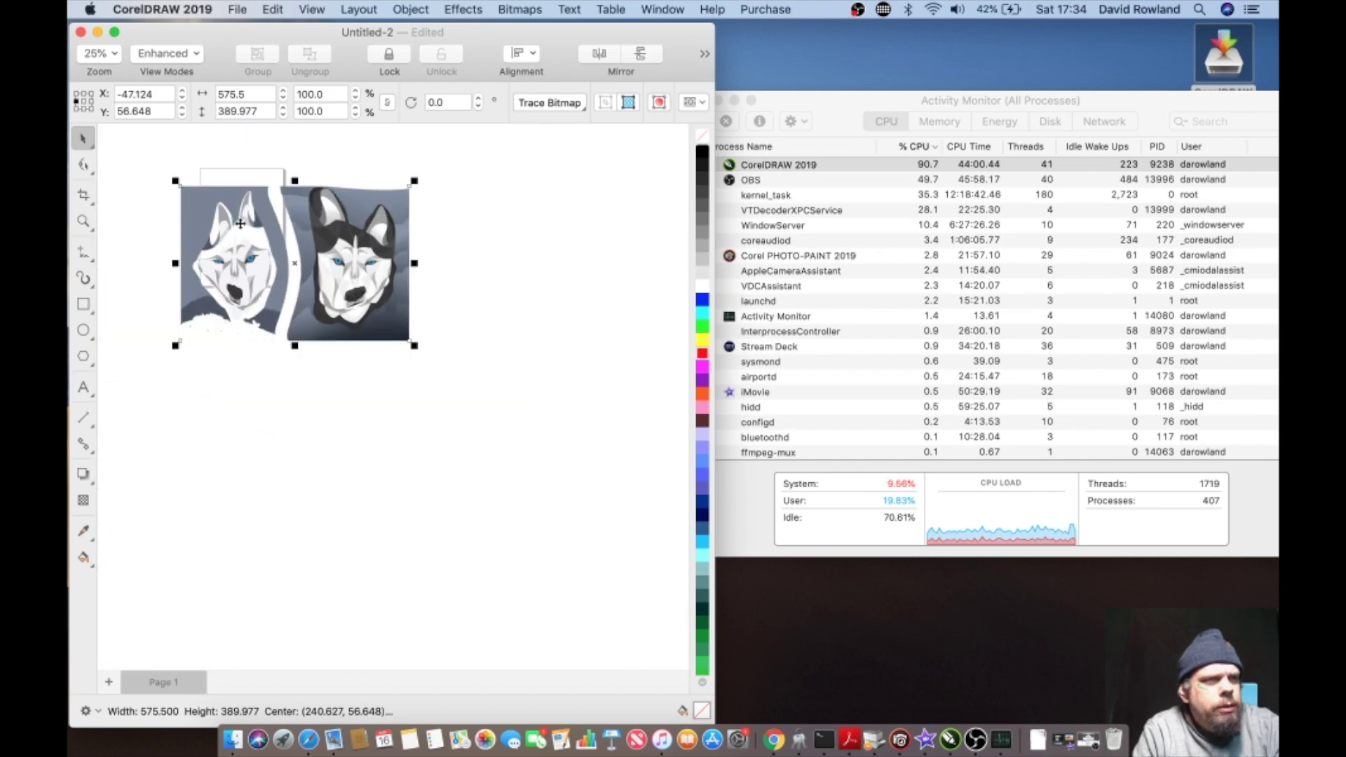
pyautogui.scroll(8, 240, 223)
pyautogui.scroll(-6, 239, 223)
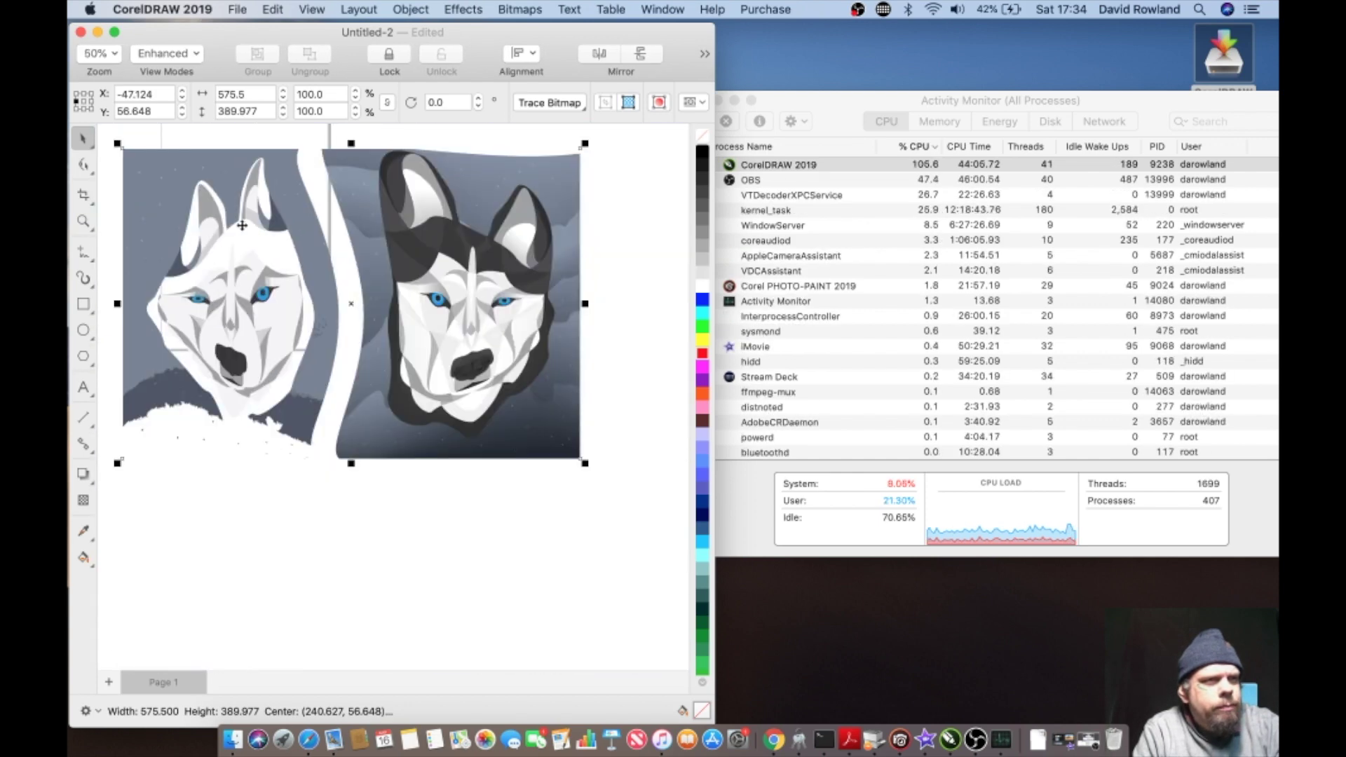
pyautogui.click(238, 10)
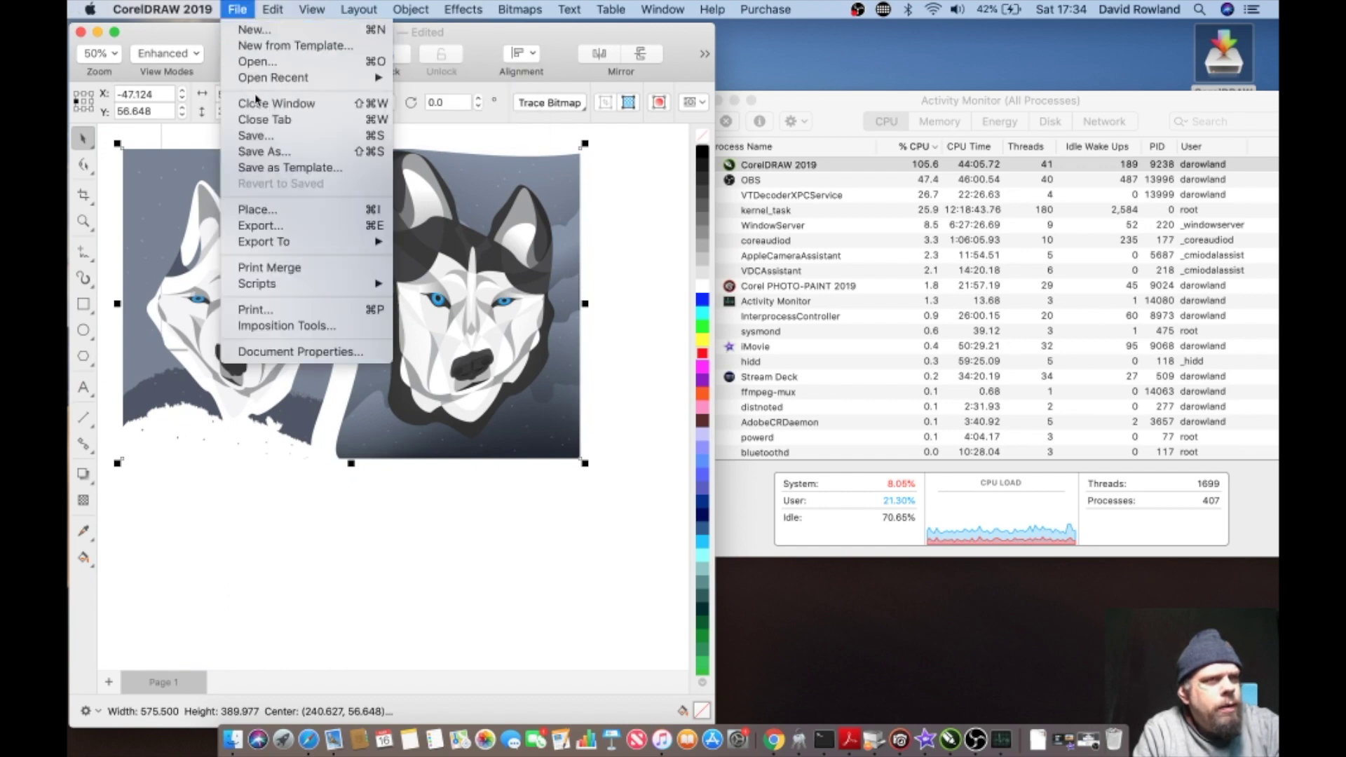
pyautogui.moveTo(281, 9)
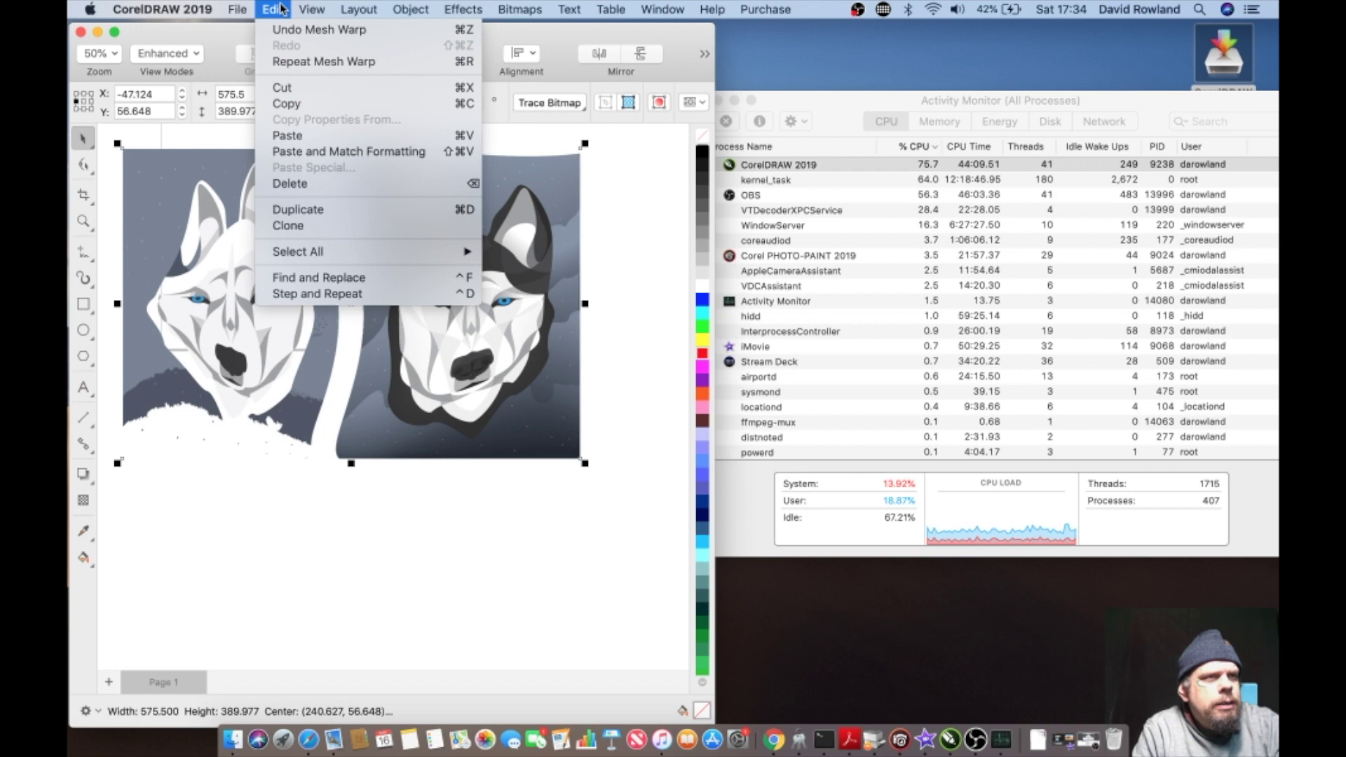
pyautogui.click(248, 11)
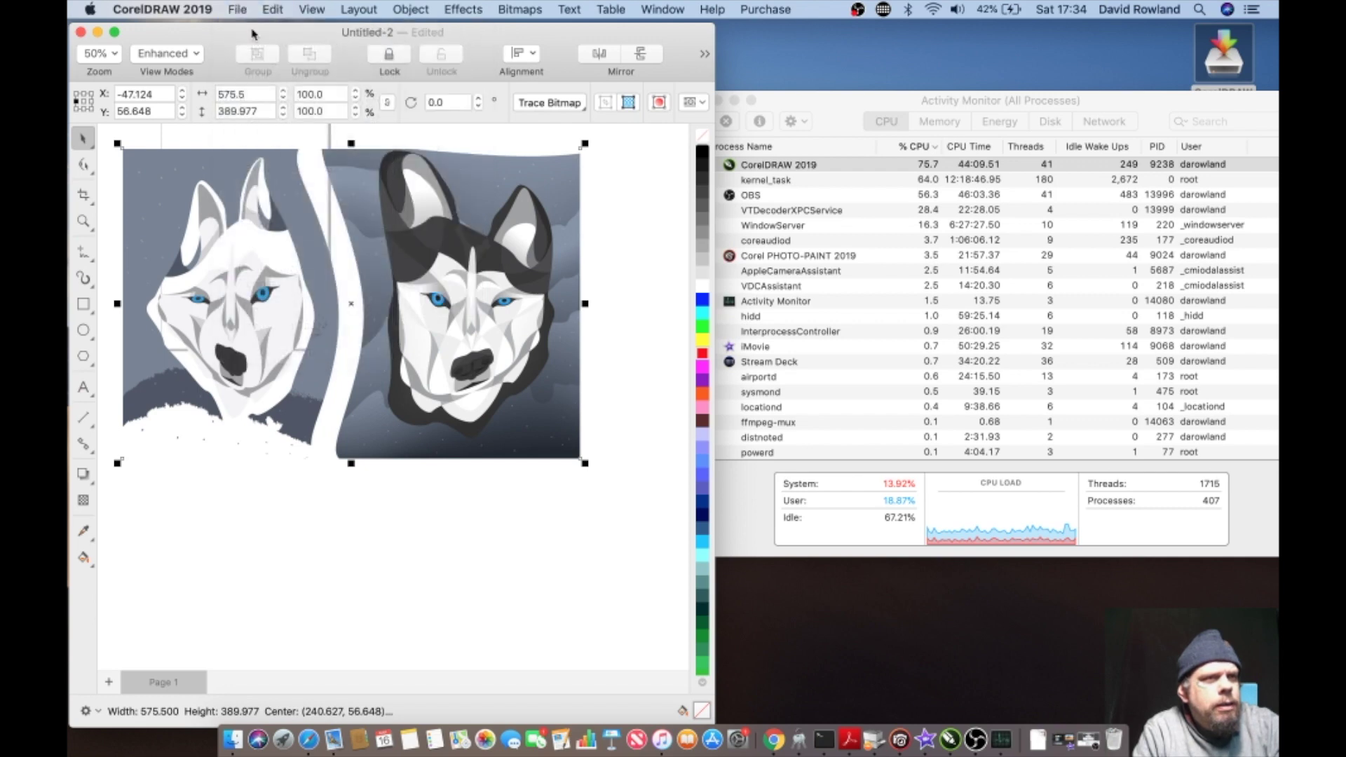
pyautogui.scroll(-1, 463, 422)
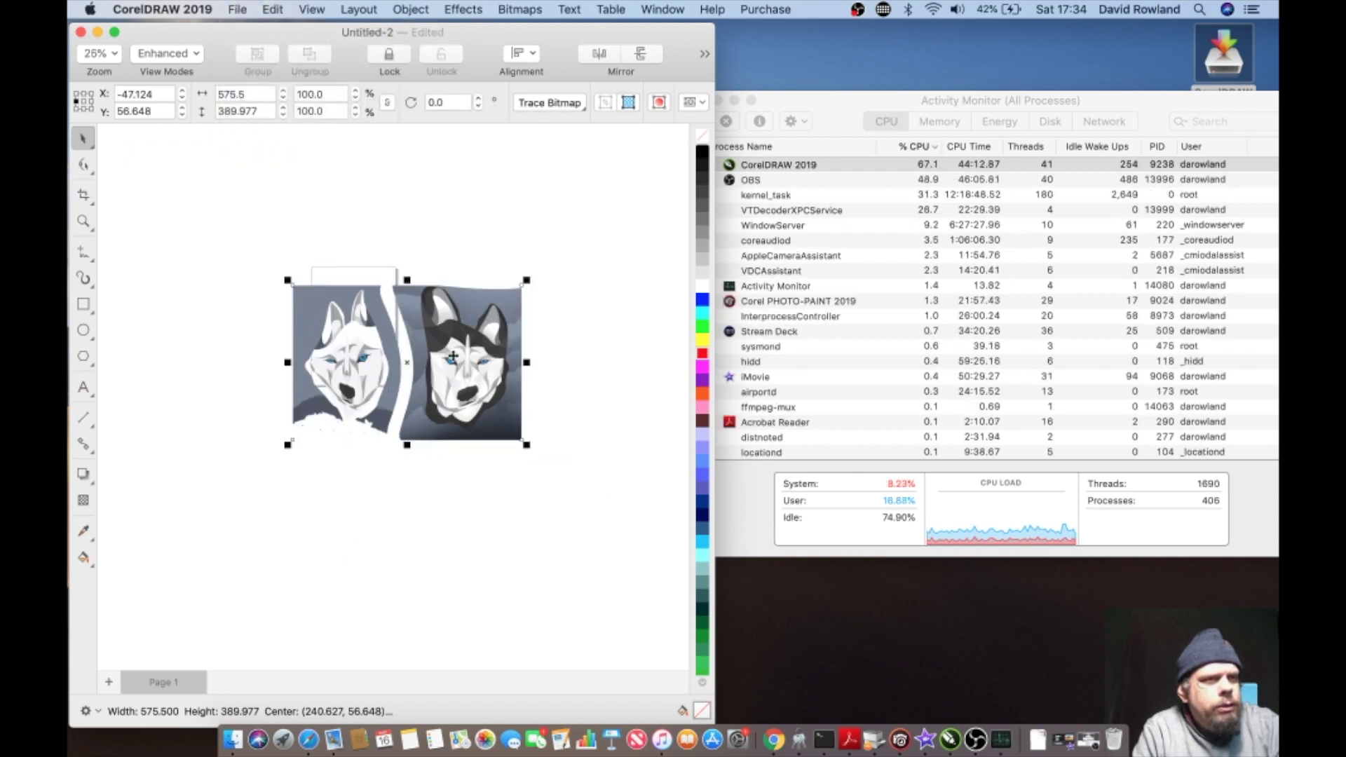
# Step: Move the warped bitmap up over the page and scale it to about 1,205 mm by 817 mm
pyautogui.click(455, 263)
pyautogui.moveTo(452, 249); pyautogui.dragTo(451, 248)
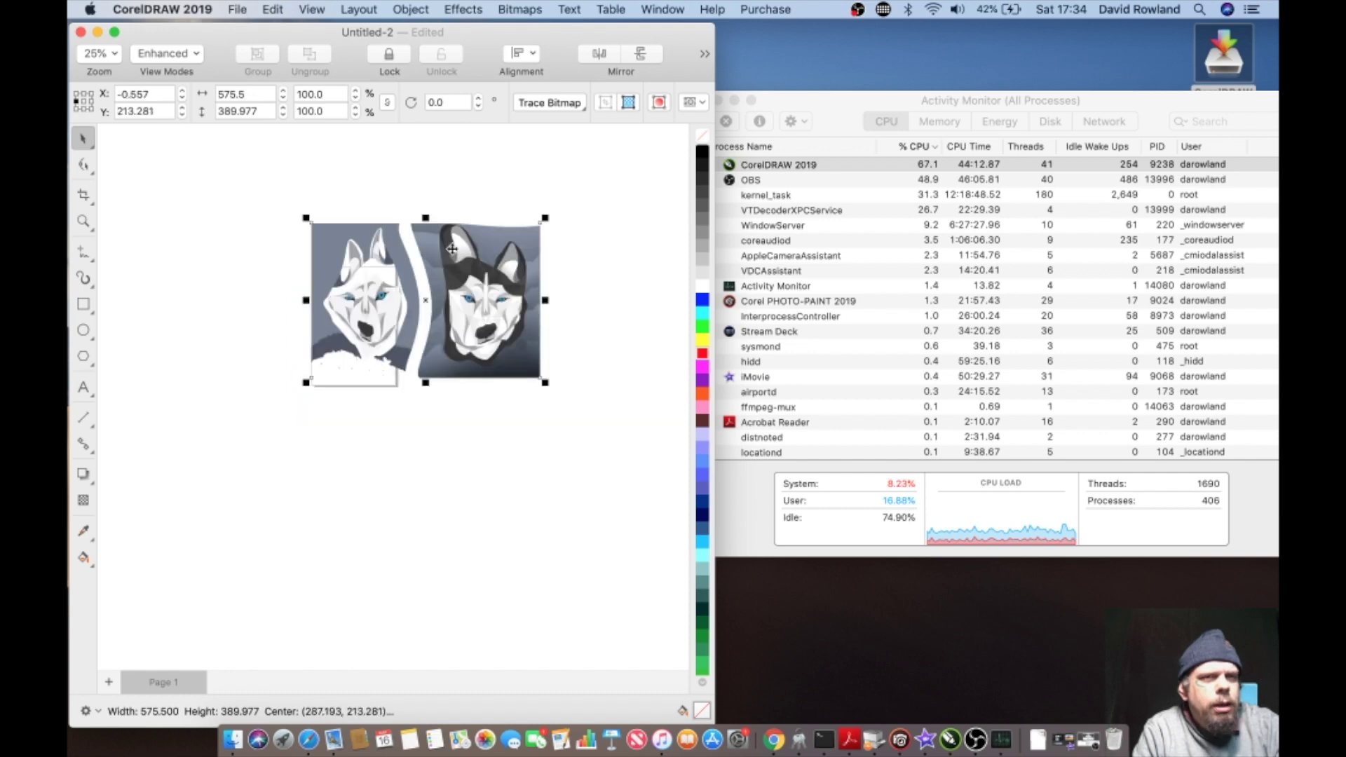
pyautogui.click(464, 10)
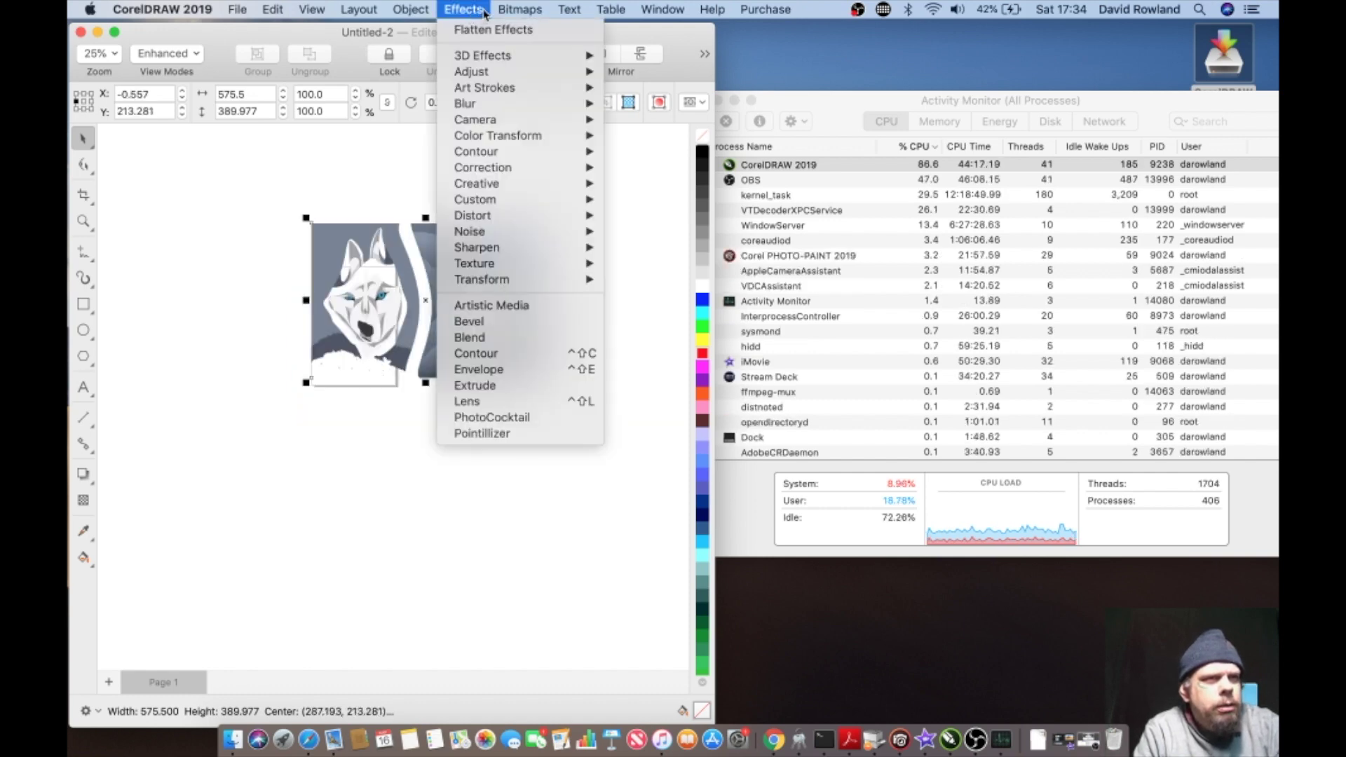
pyautogui.click(500, 11)
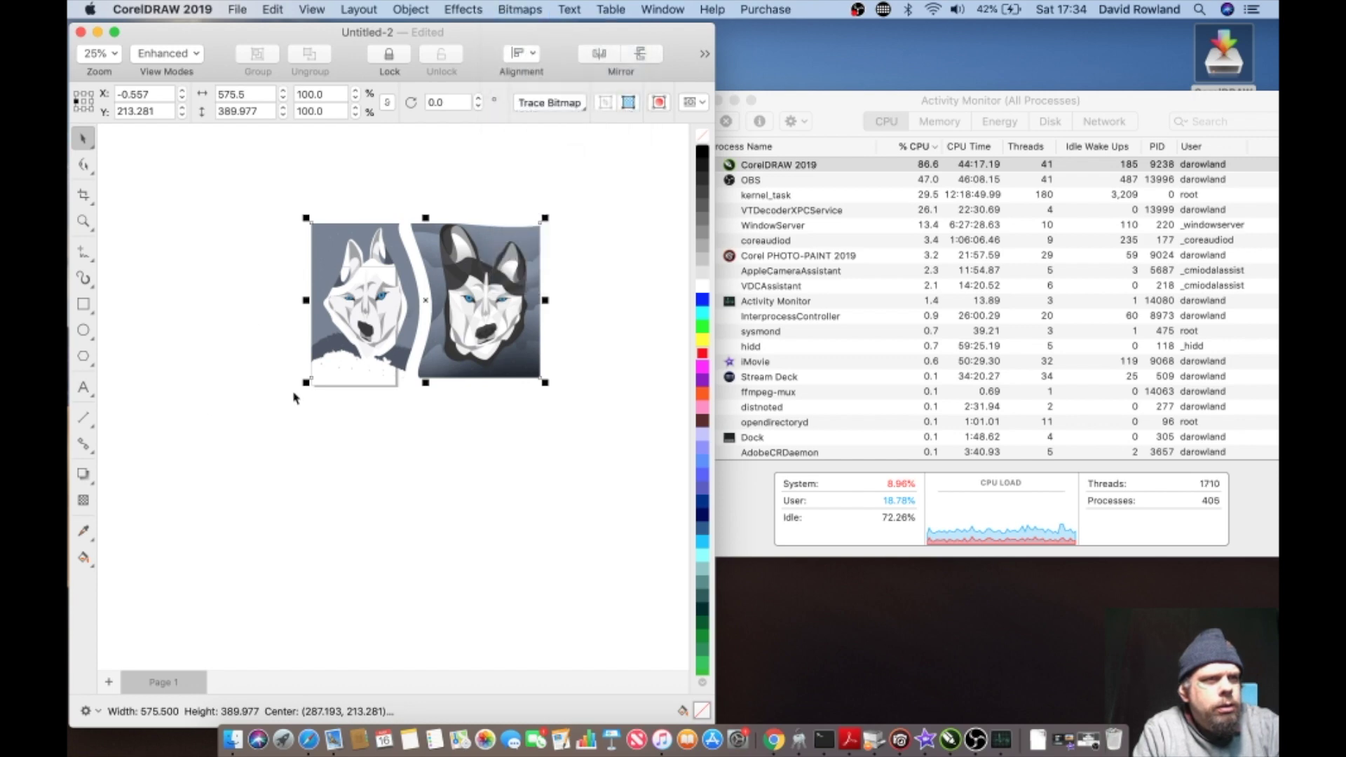
pyautogui.moveTo(306, 382); pyautogui.dragTo(112, 514)
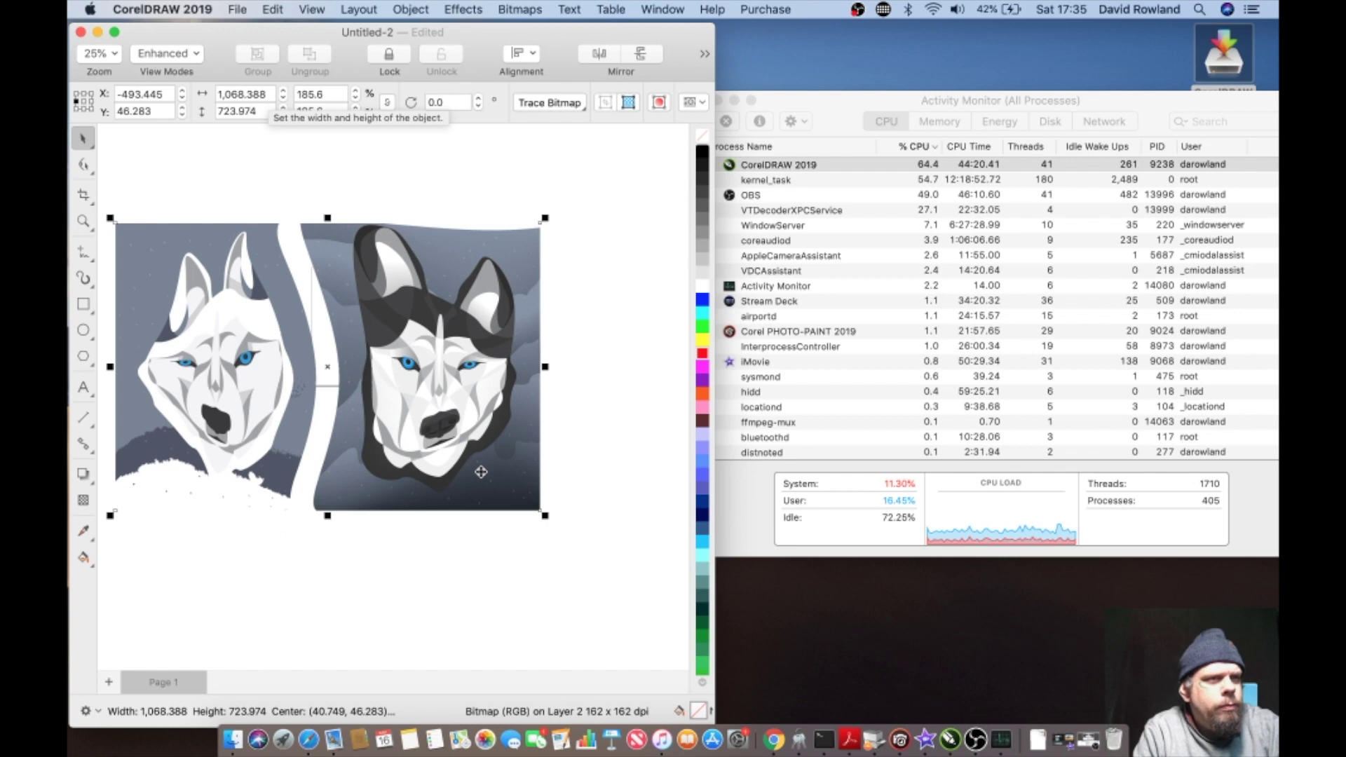
pyautogui.moveTo(544, 218); pyautogui.dragTo(579, 153)
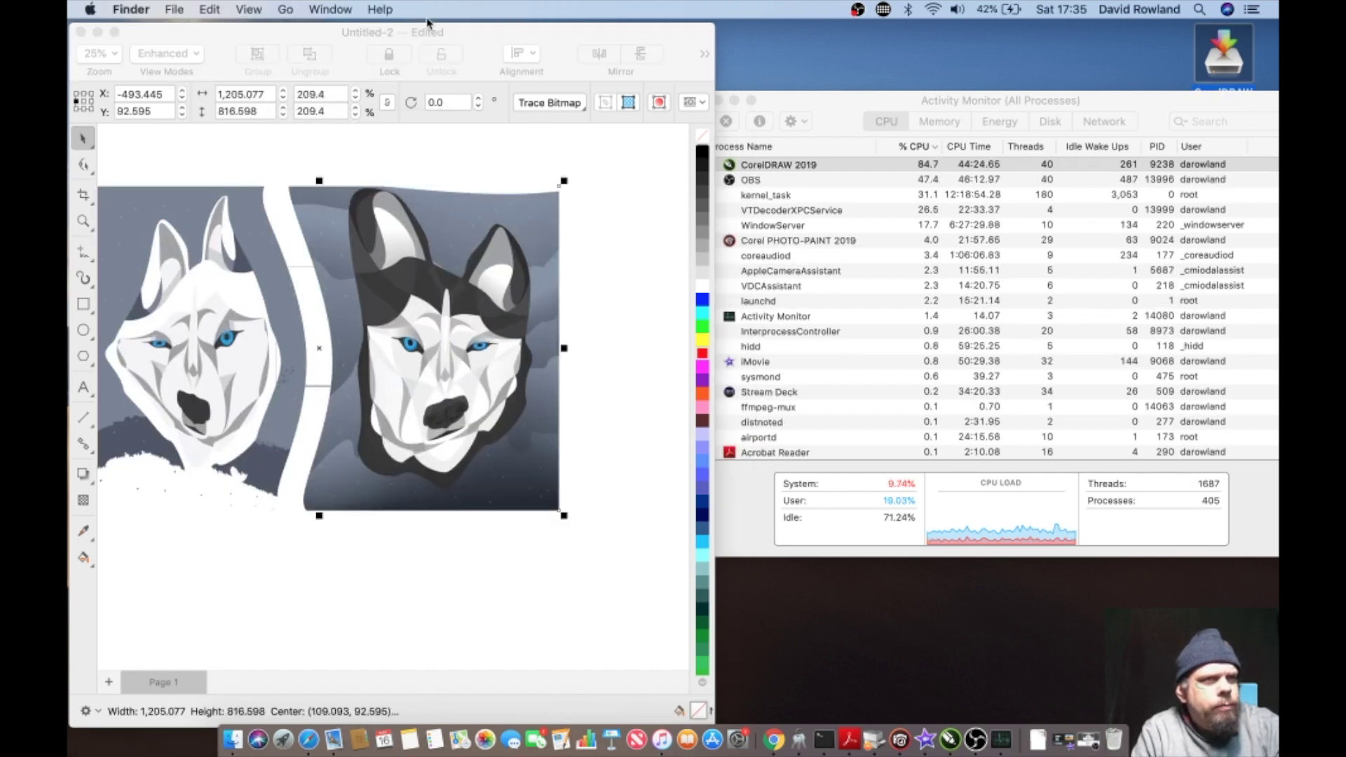
# Step: Convert the warped husky bitmap to a 400 dpi CMYK Color (32-bit) bitmap with anti-aliasing and a transparent background
pyautogui.click(403, 34)
pyautogui.click(463, 9)
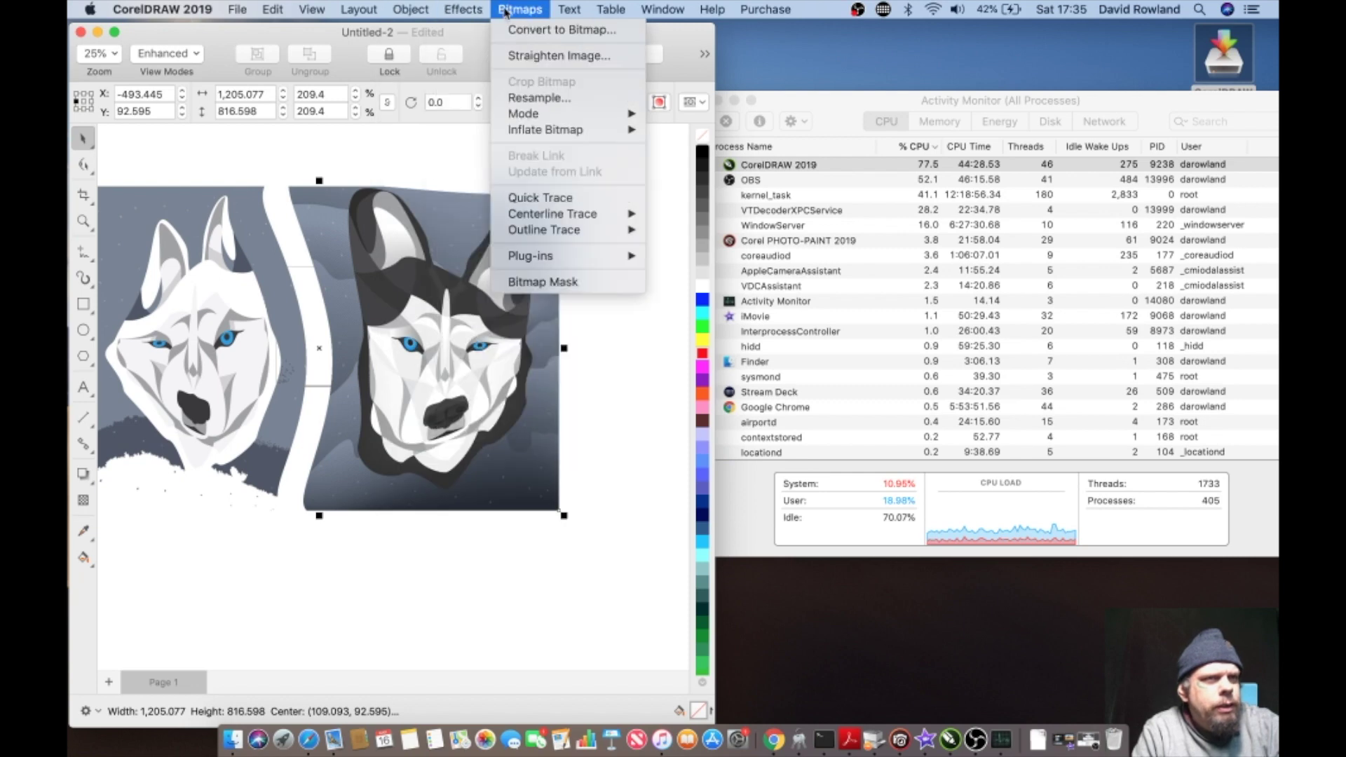
pyautogui.click(510, 29)
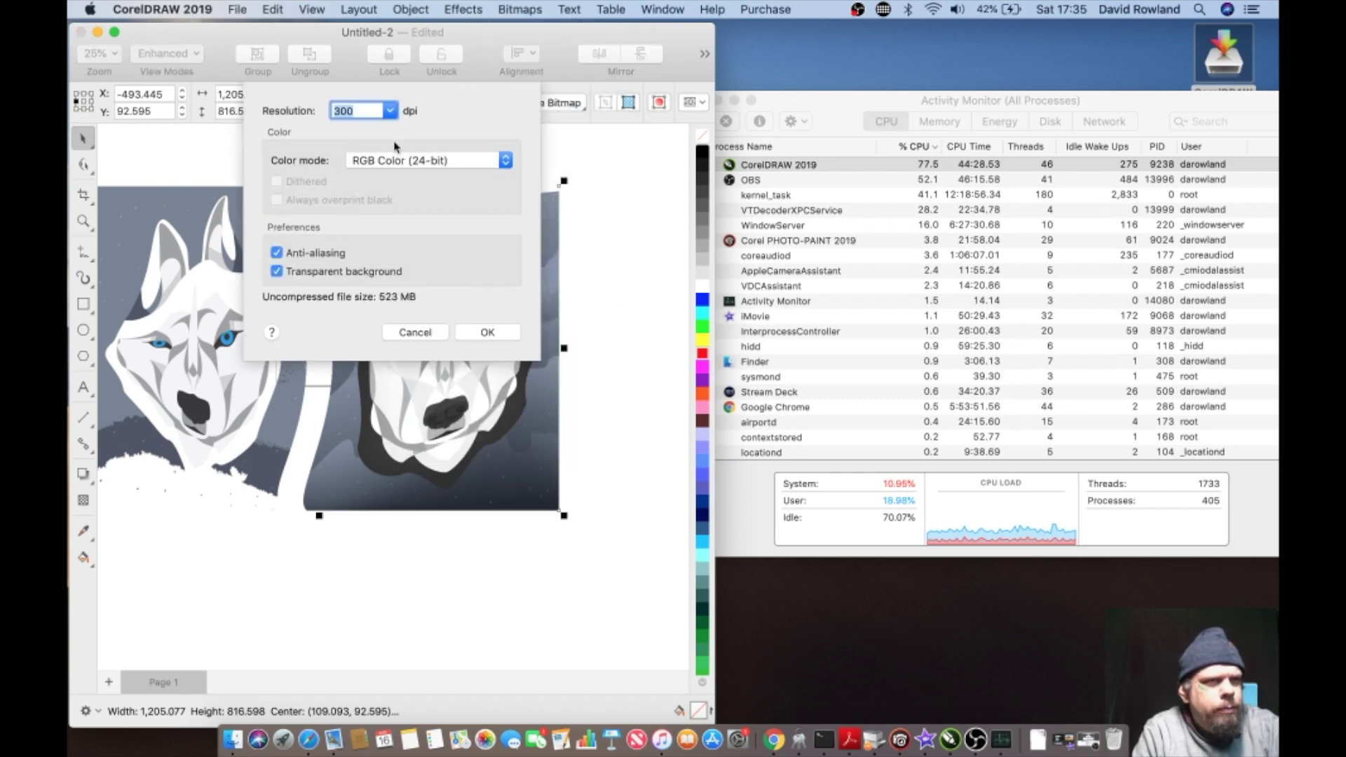
pyautogui.click(440, 164)
pyautogui.click(435, 175)
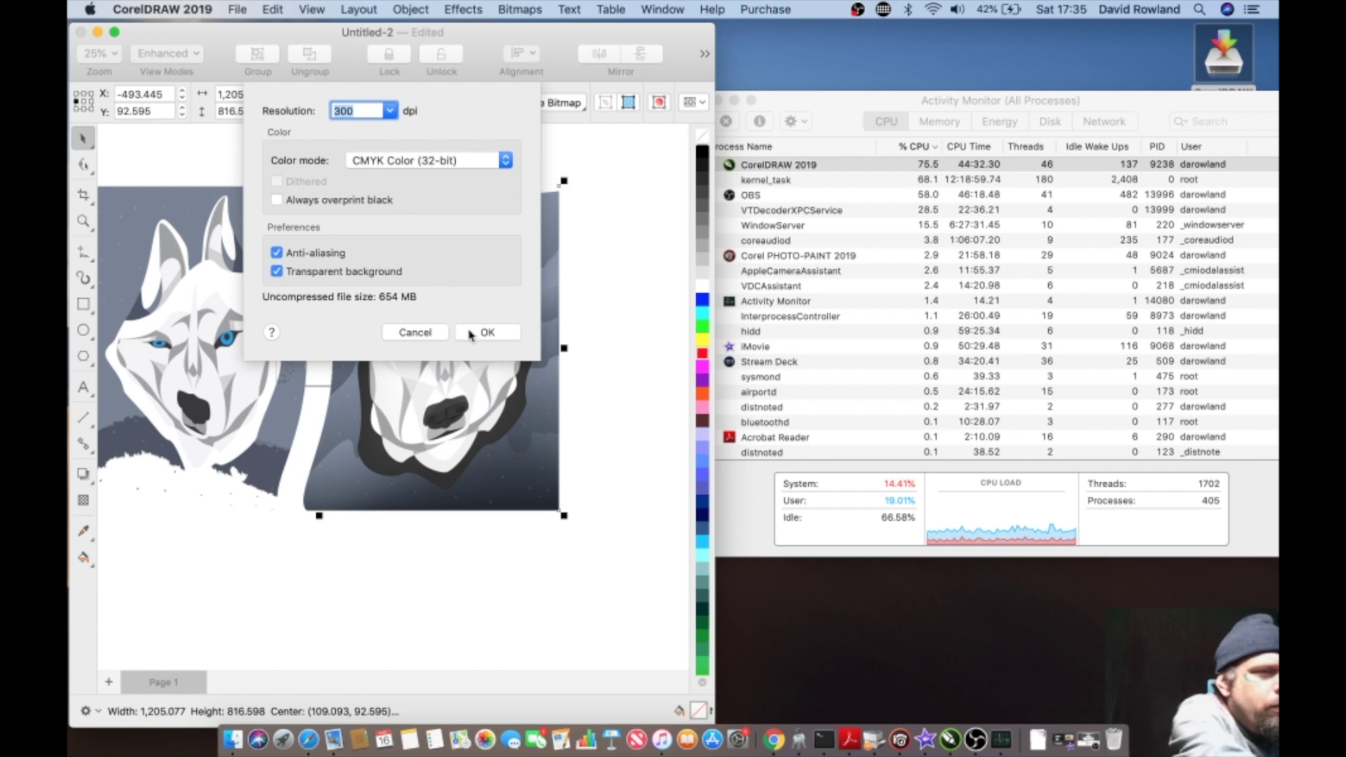
pyautogui.write('600')
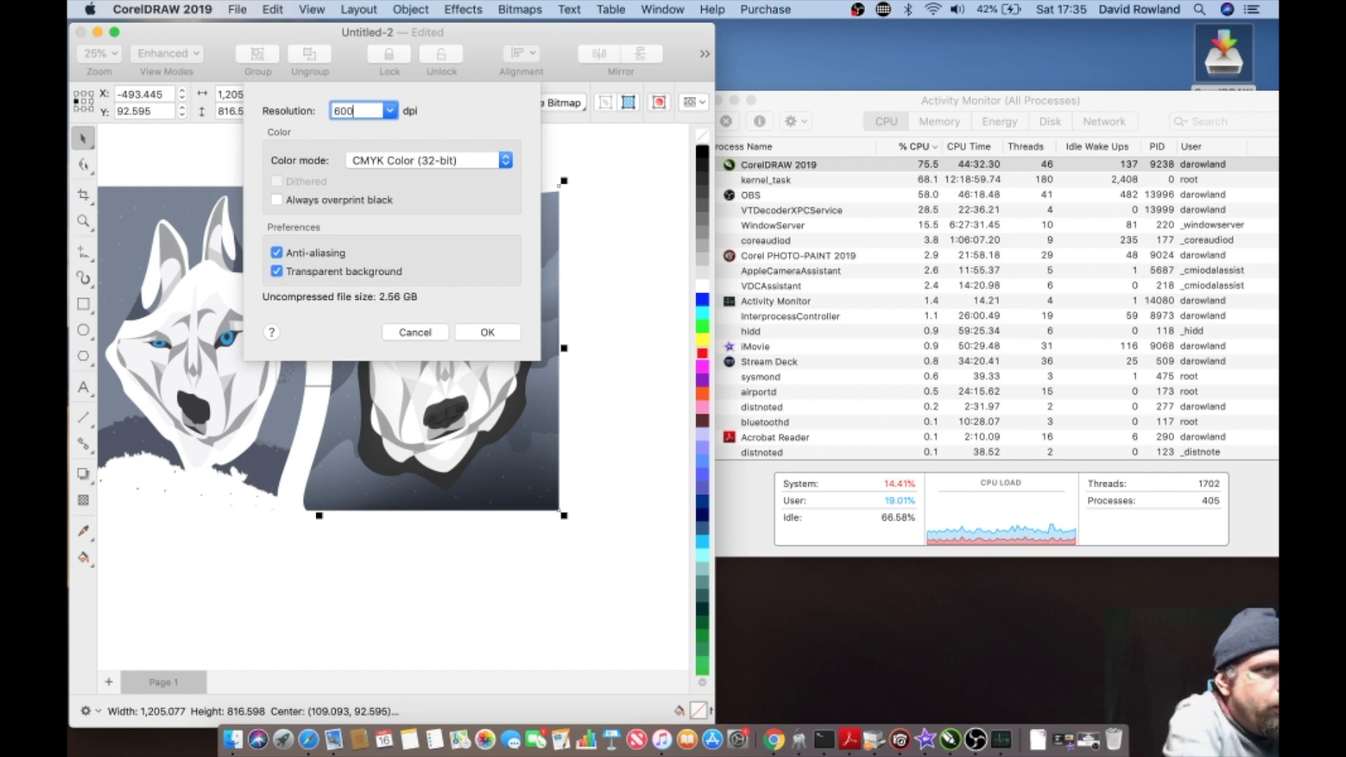
pyautogui.moveTo(354, 110); pyautogui.dragTo(310, 110)
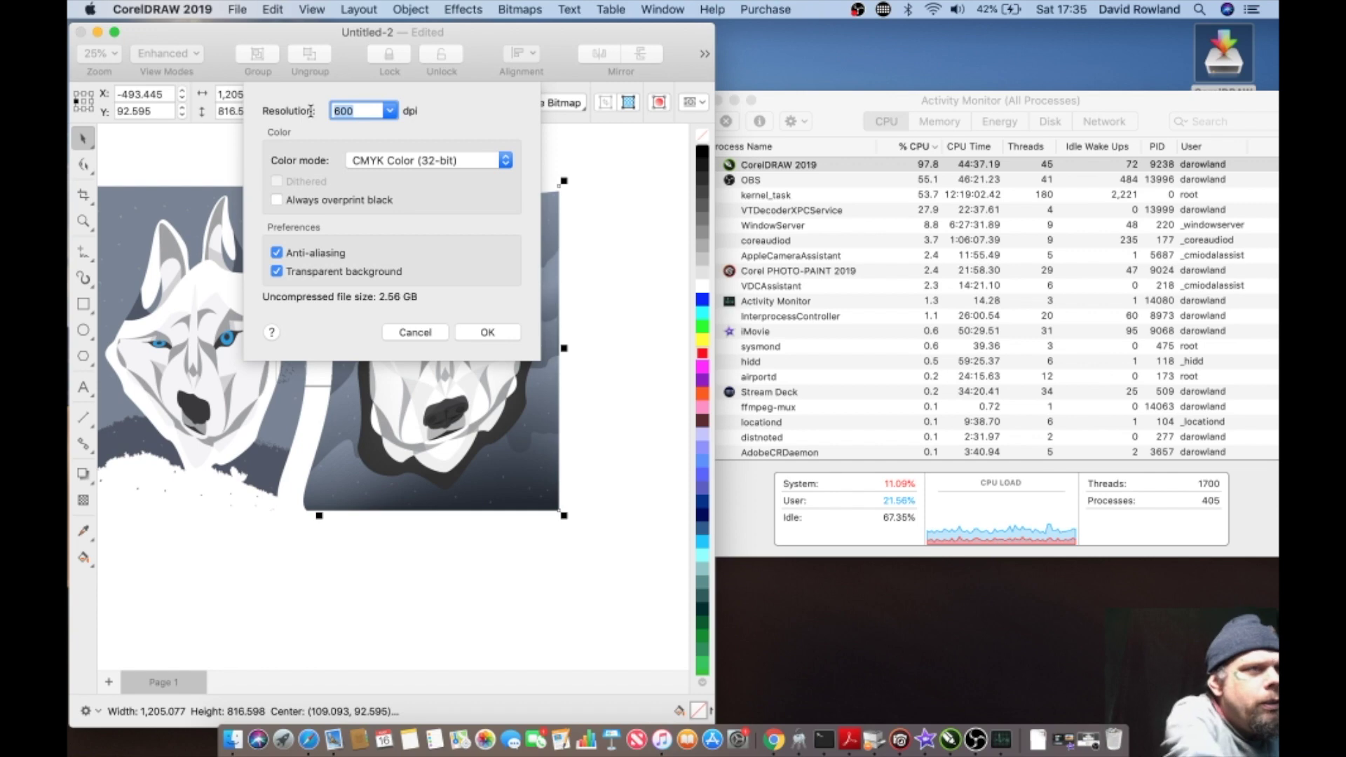
pyautogui.write('400')
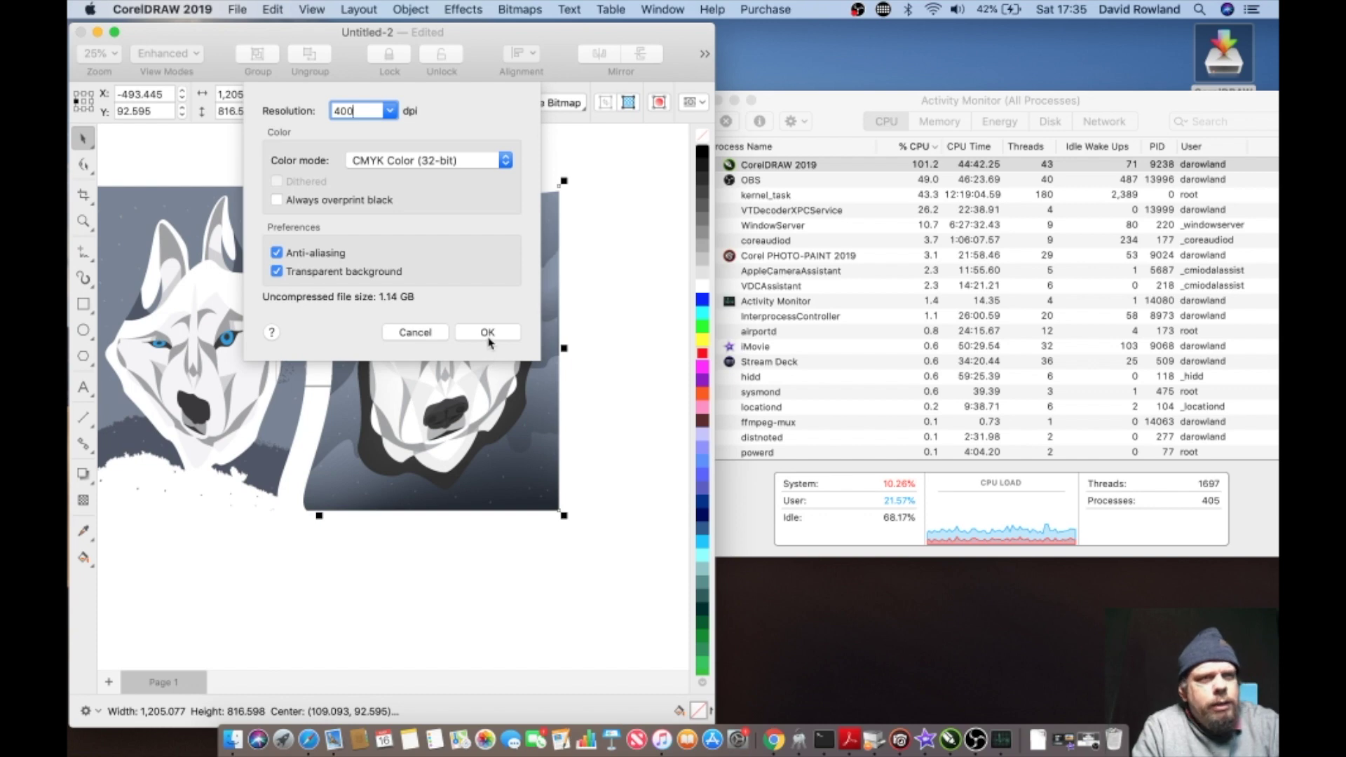
pyautogui.click(488, 335)
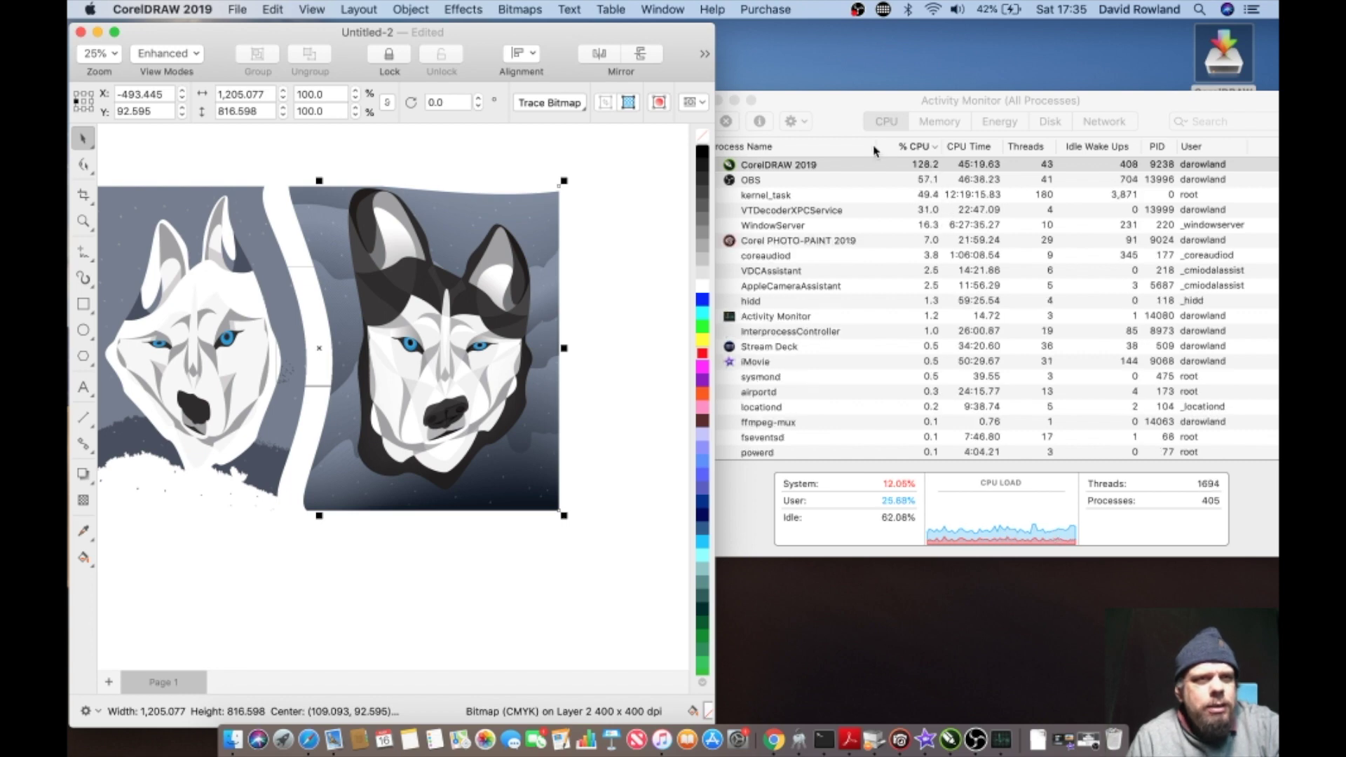
# Step: Check CorelDRAW's memory use in Activity Monitor, undo the 400 dpi conversion and check the memory again
pyautogui.click(937, 123)
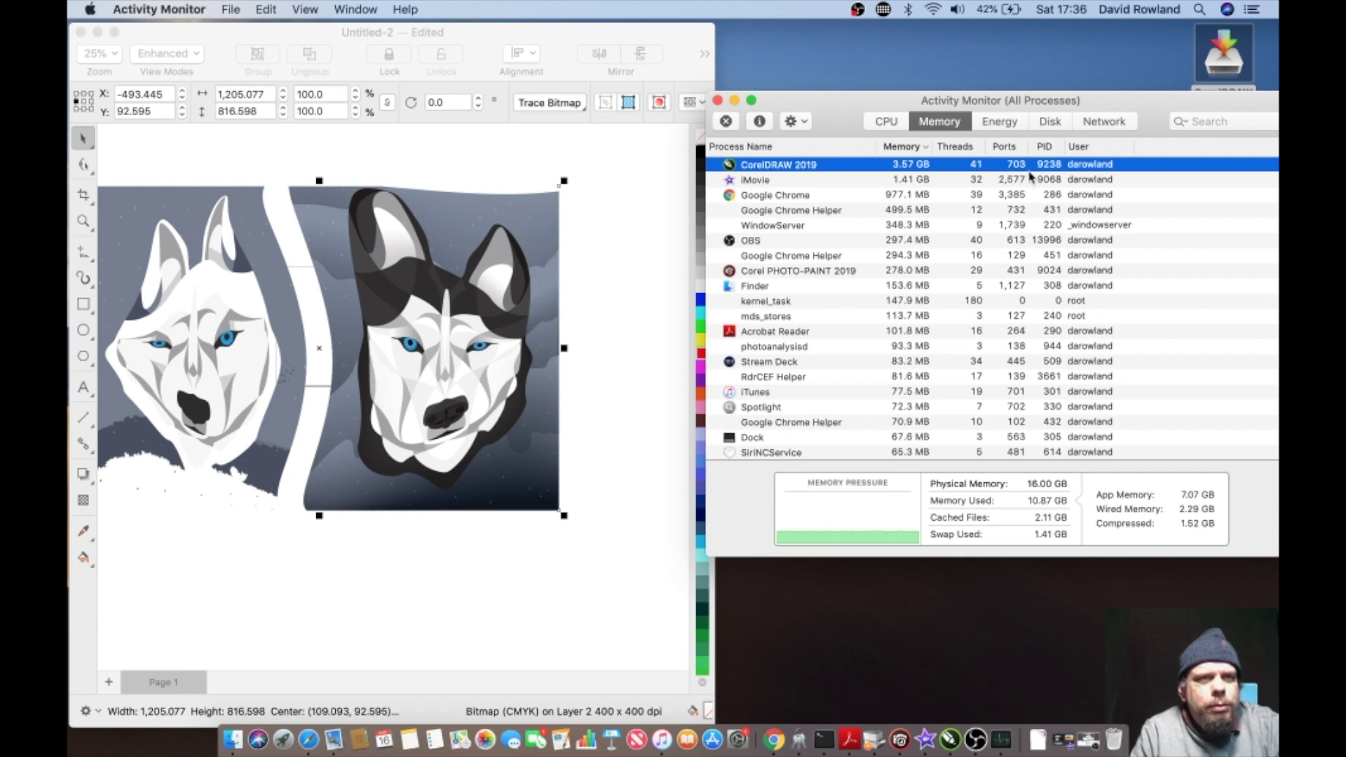
pyautogui.click(169, 35)
pyautogui.click(272, 9)
pyautogui.click(284, 30)
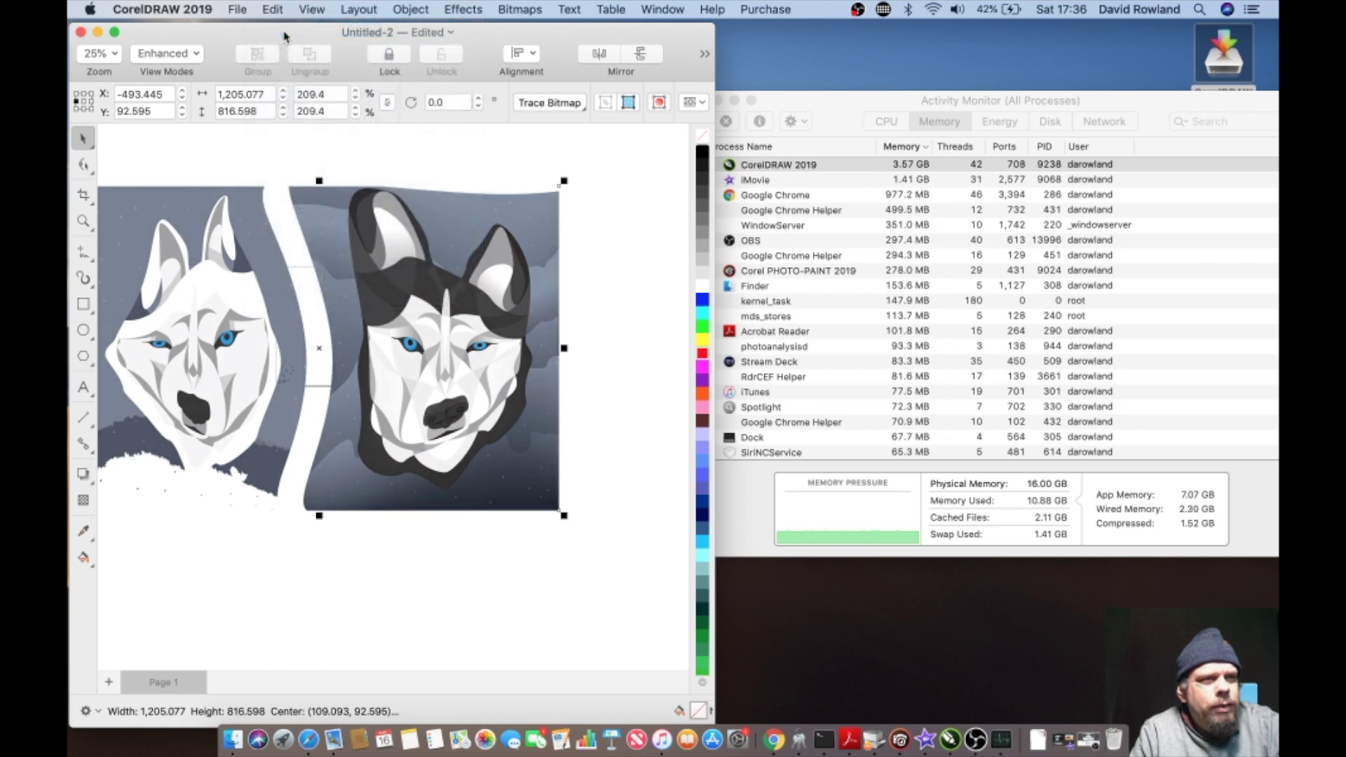
pyautogui.click(915, 181)
pyautogui.click(908, 180)
pyautogui.click(904, 168)
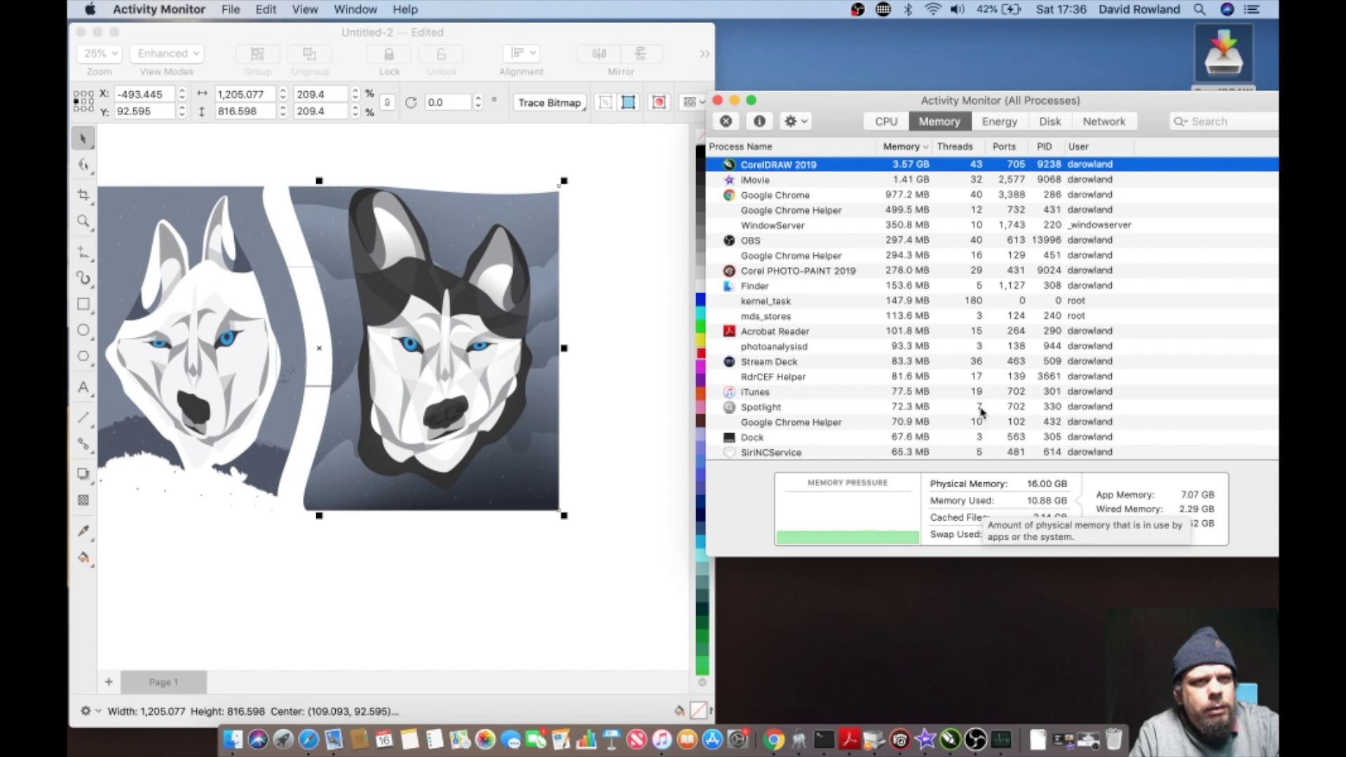
# Step: Move the warped bitmap right and up over the page, to a centre of about X 215, Y 152 mm
pyautogui.click(457, 350)
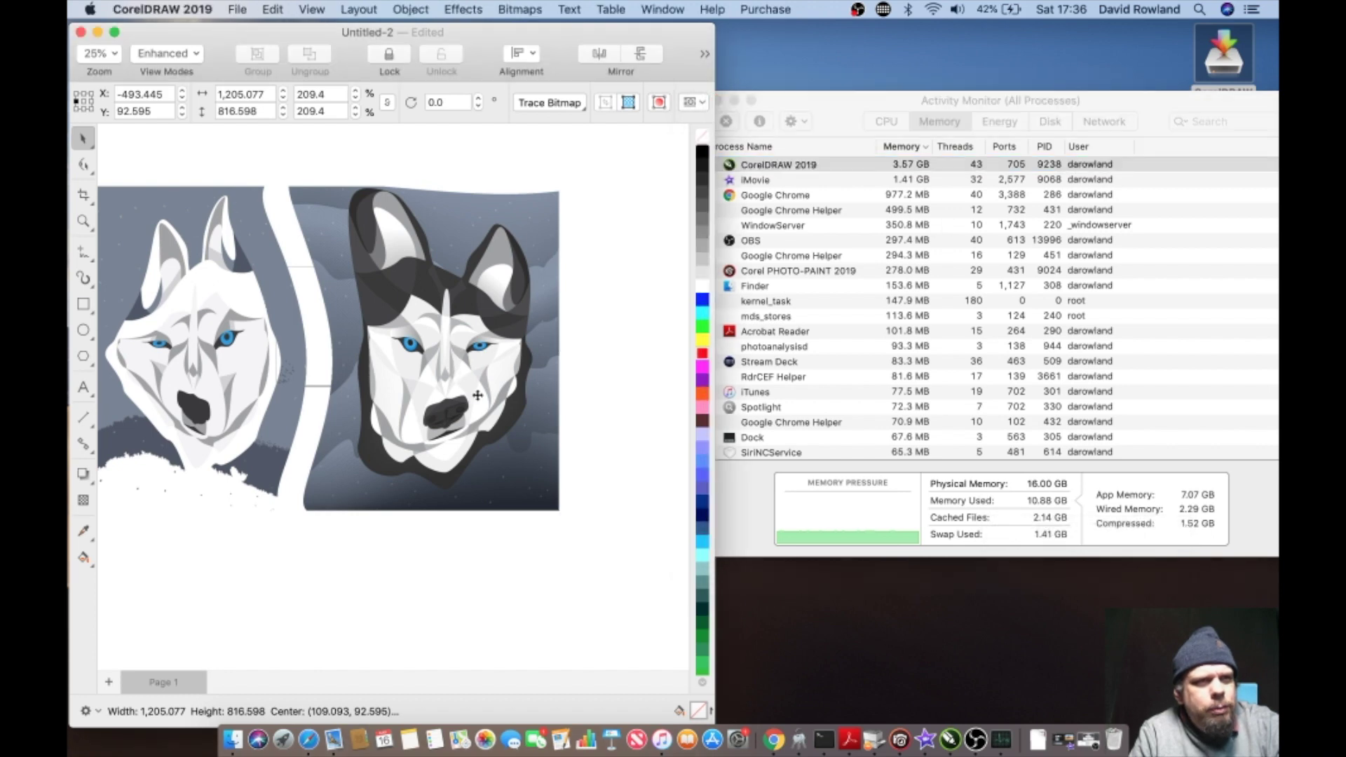
pyautogui.press('super+z')
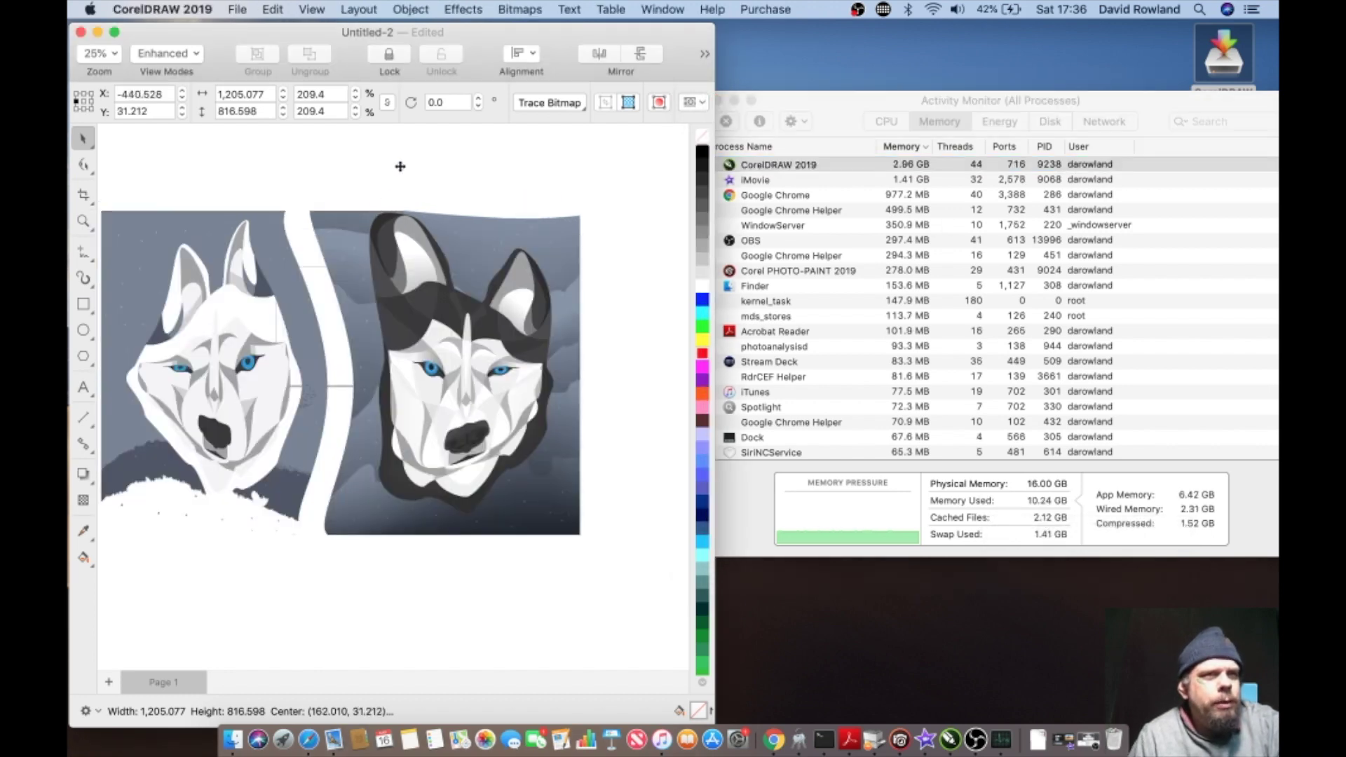
pyautogui.press('super+z')
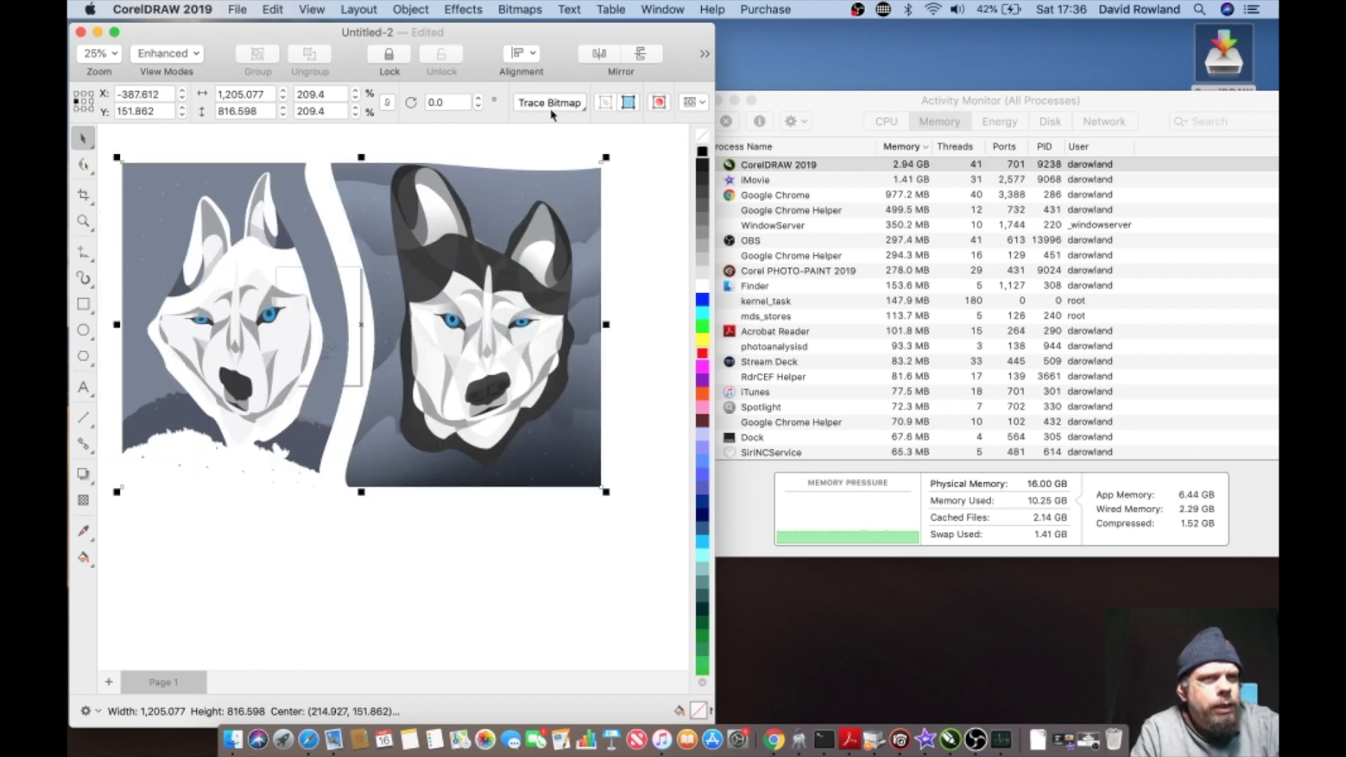
pyautogui.click(501, 11)
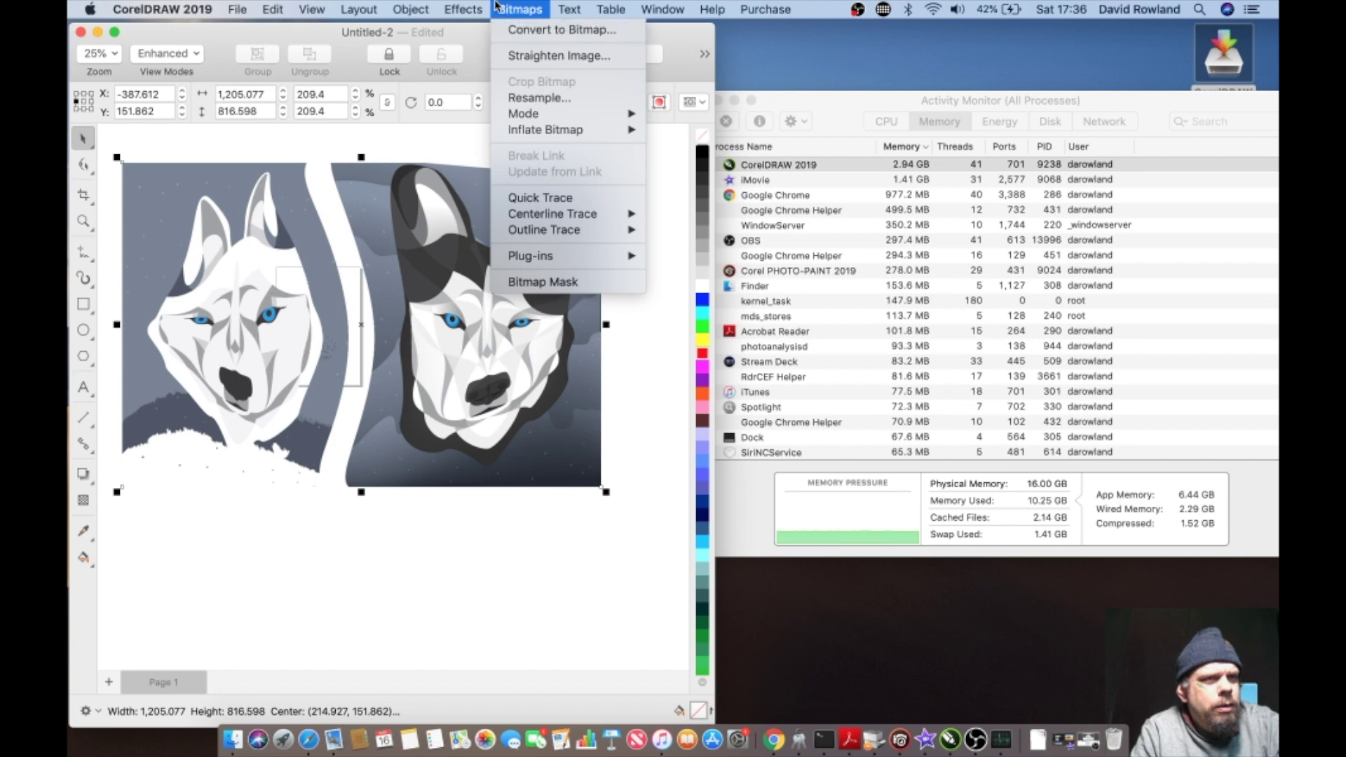
pyautogui.click(504, 32)
pyautogui.rightClick(384, 298)
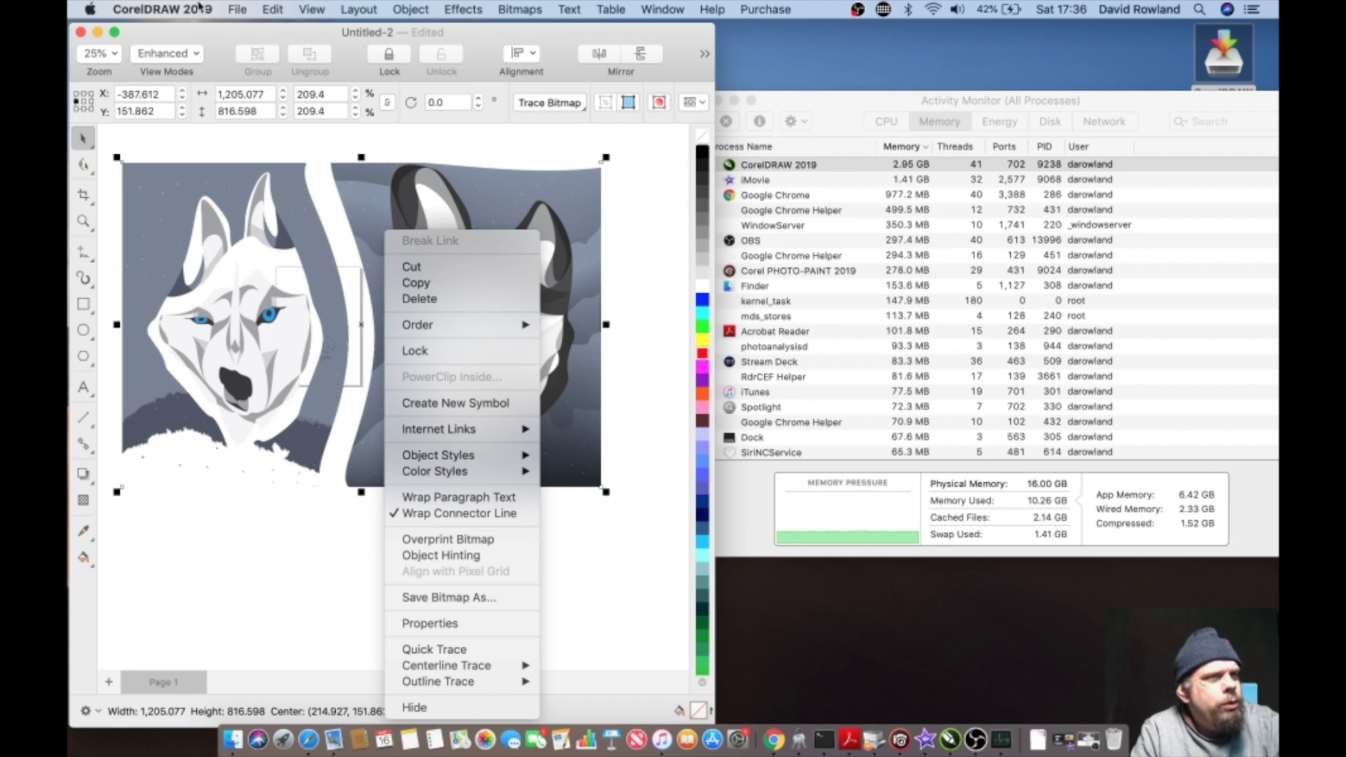
# Step: Duplicate the warped bitmap and move the copy down over the original's lower half, centred at about X 273, Y -296 mm
pyautogui.click(270, 9)
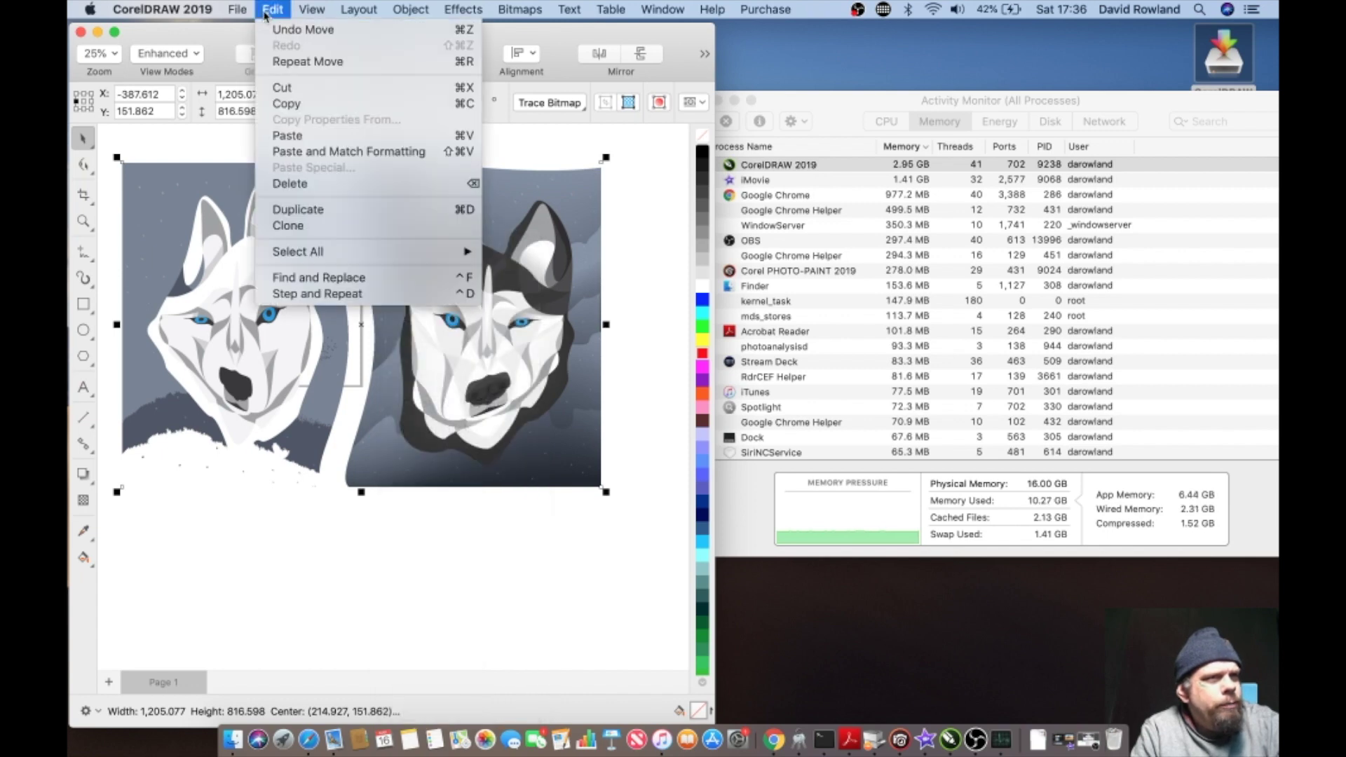
pyautogui.click(303, 210)
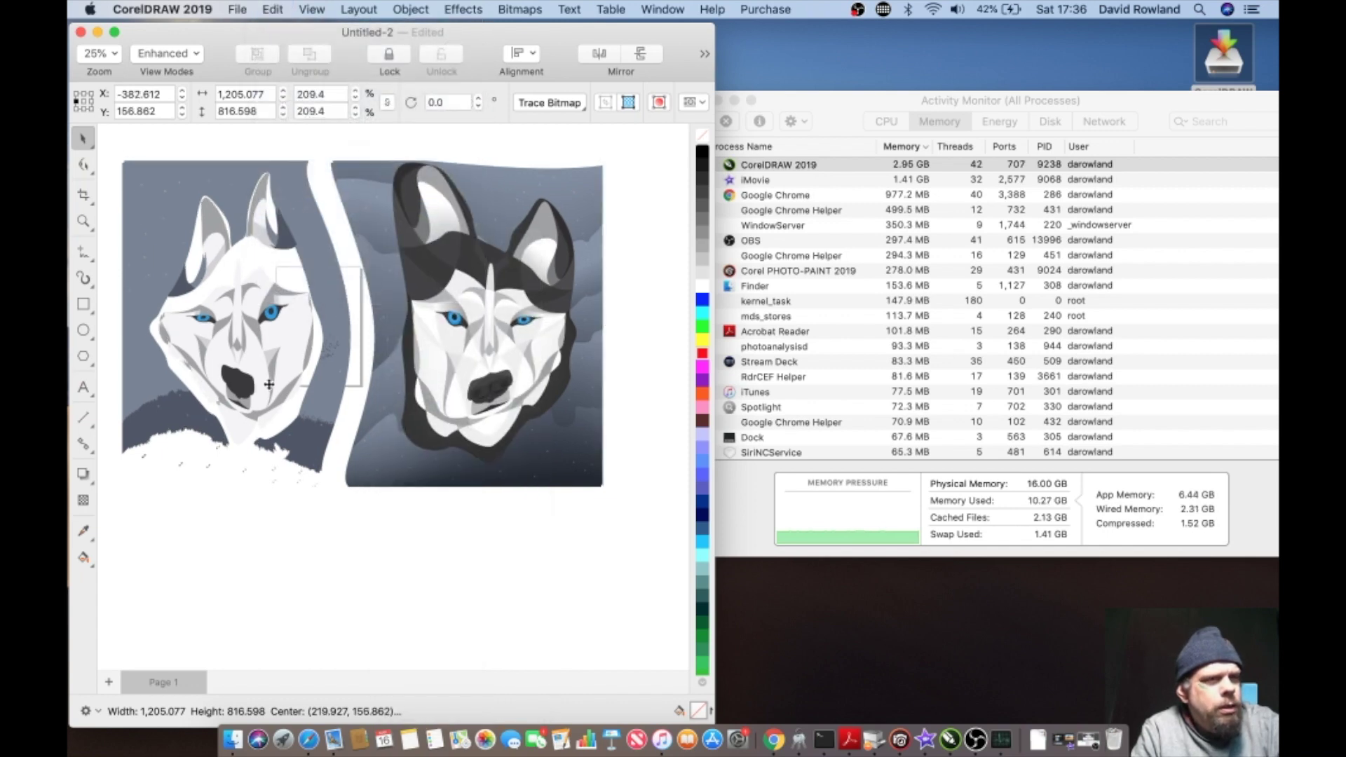
pyautogui.moveTo(268, 384); pyautogui.dragTo(289, 566)
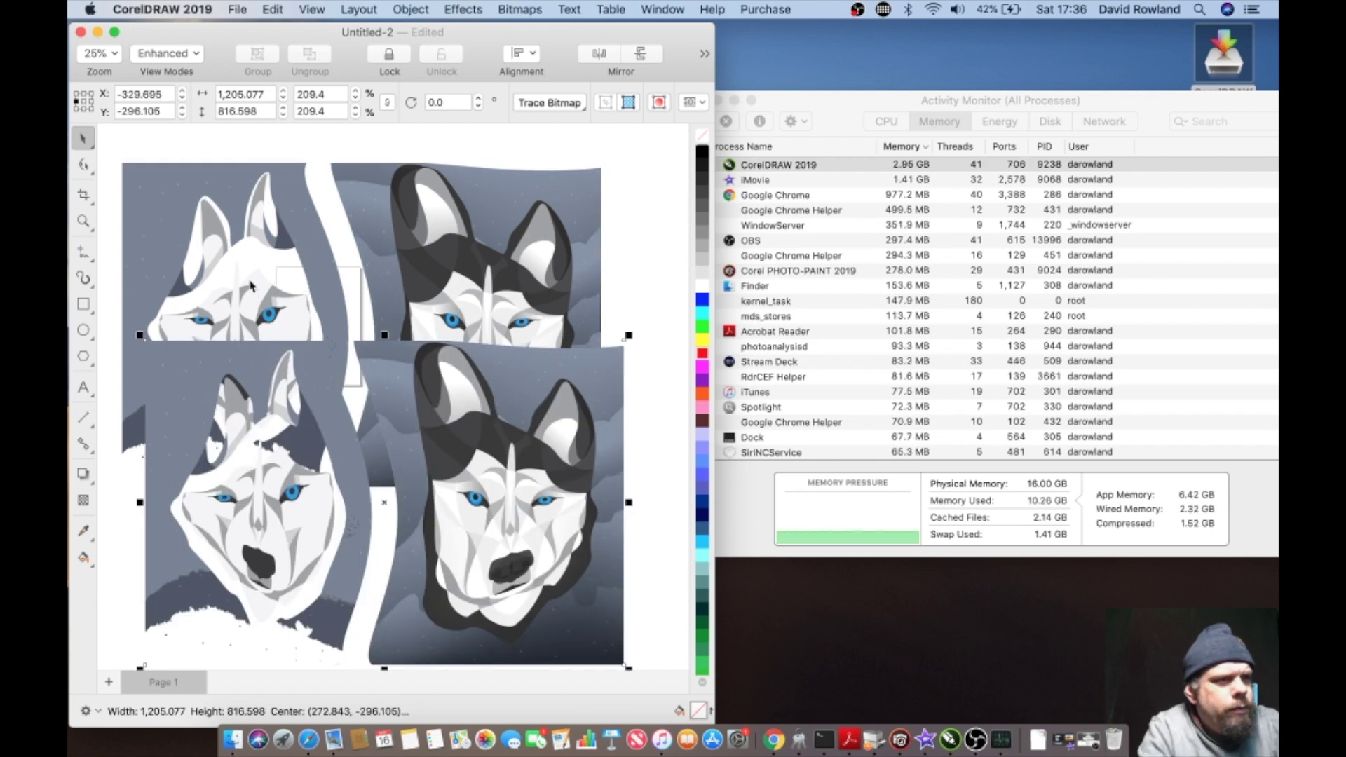
# Step: Convert both overlapping bitmaps into one 400 dpi CMYK Color (32-bit) bitmap and check CPU and memory use in Activity Monitor
pyautogui.keyDown('shift'); pyautogui.click(251, 281); pyautogui.keyUp('shift')
pyautogui.click(425, 10)
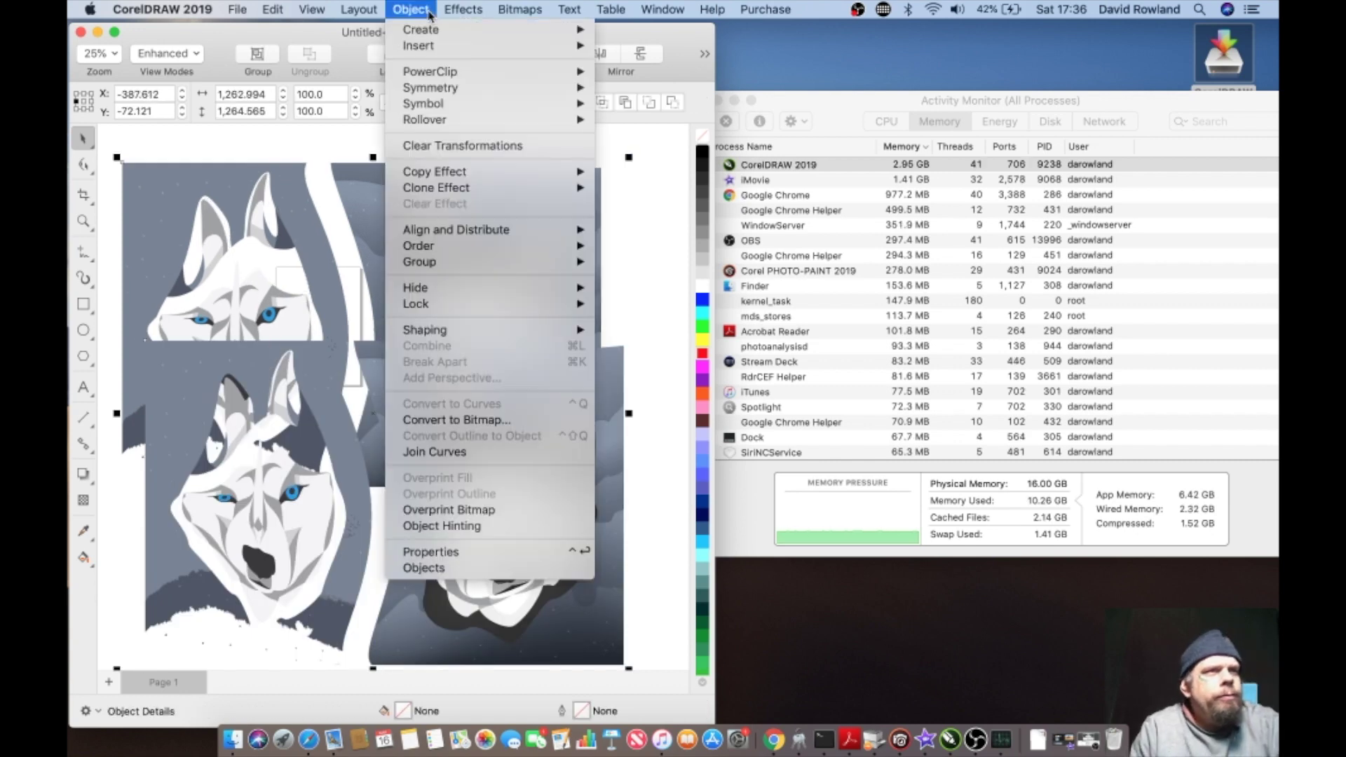
pyautogui.click(544, 29)
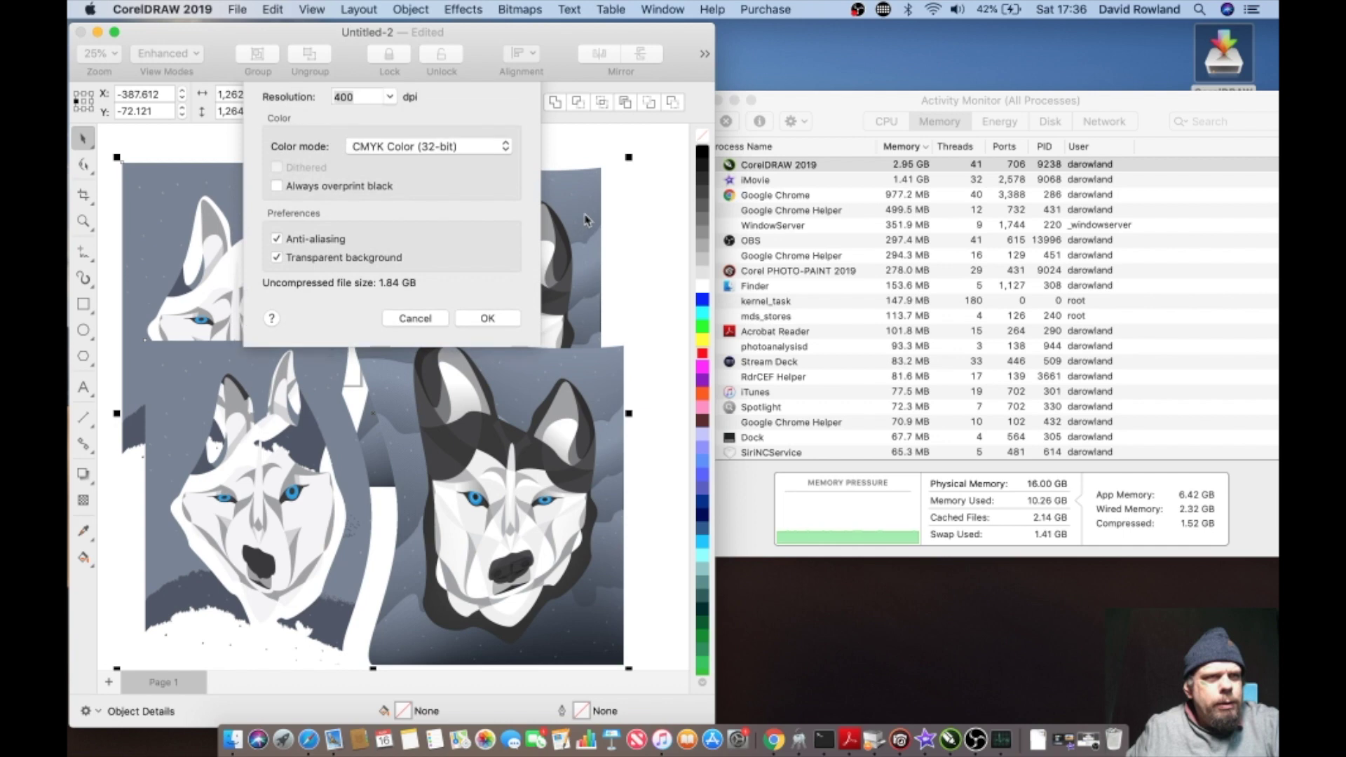
pyautogui.click(479, 331)
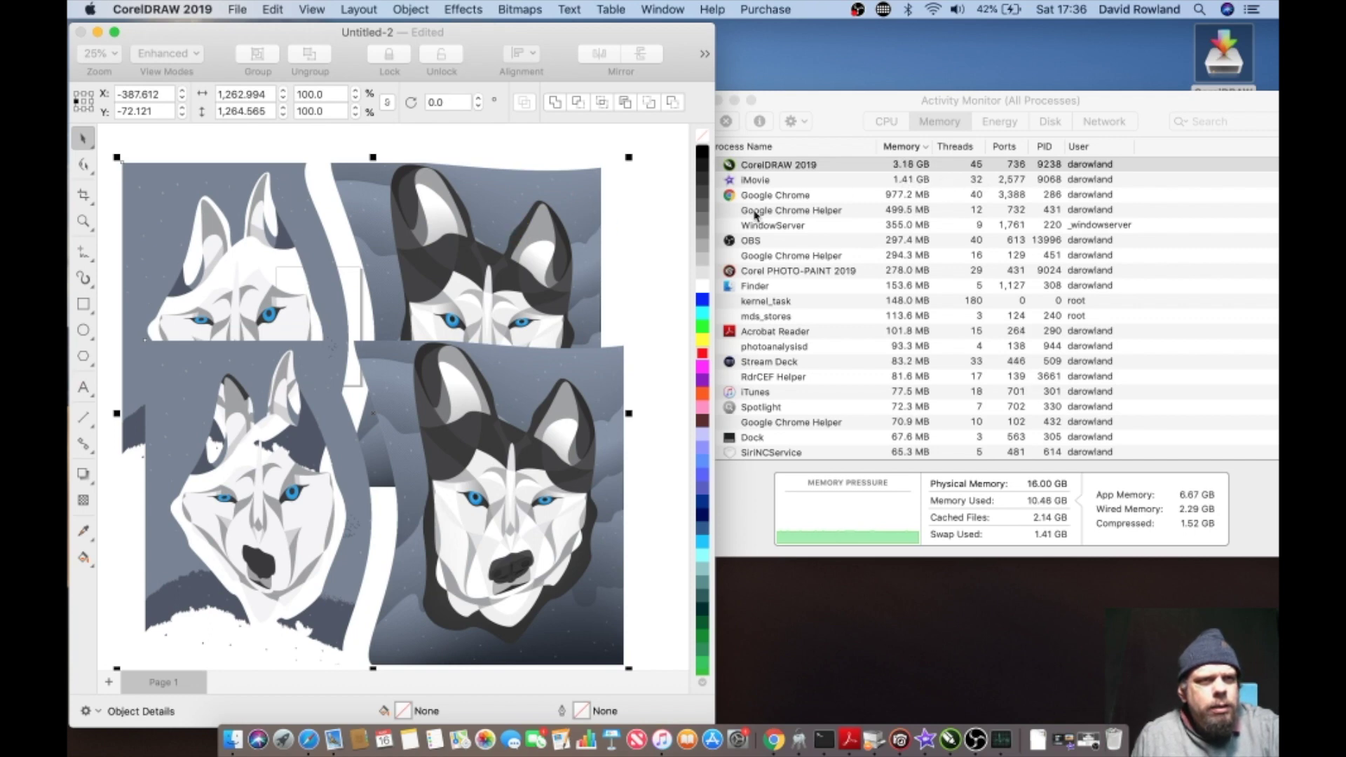
pyautogui.click(889, 125)
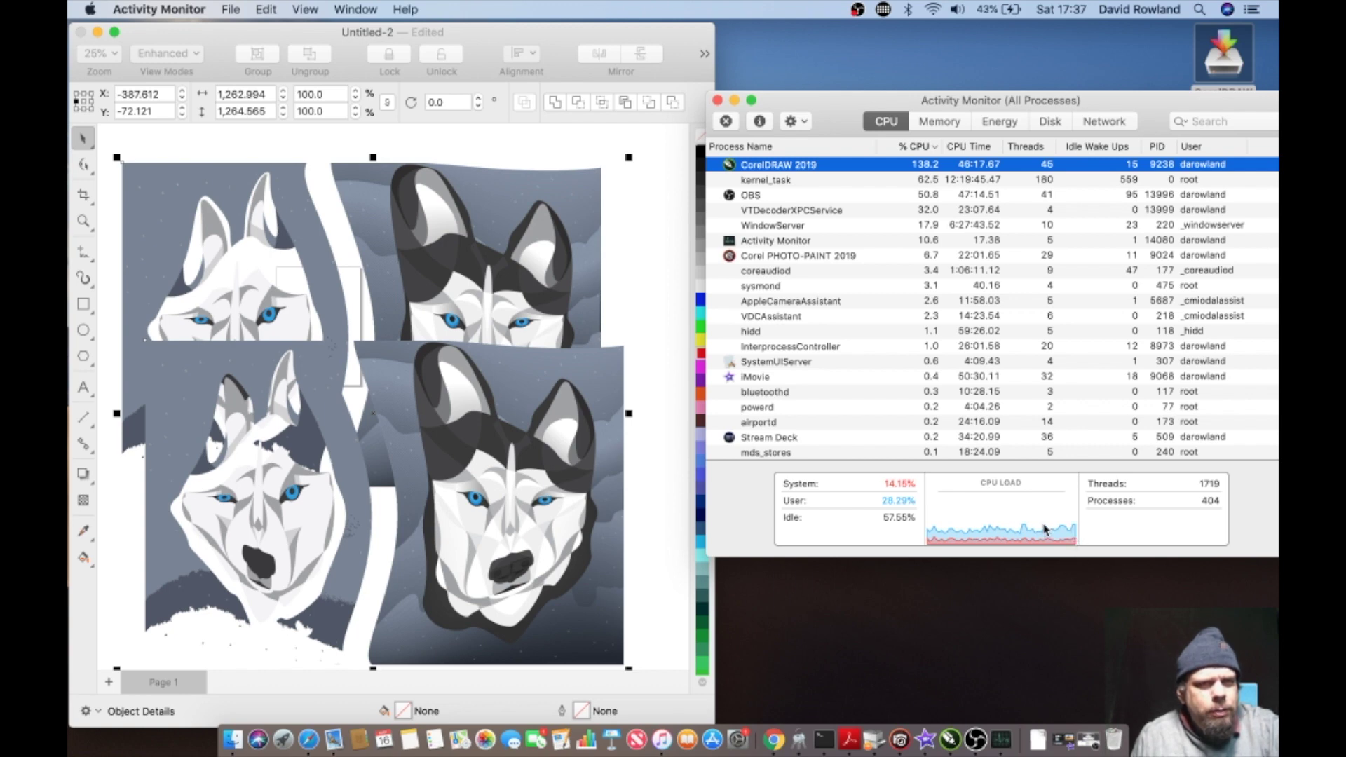
pyautogui.click(933, 125)
# Step: Move the combined bitmap up and left to a centre of about X 221, Y -11 mm and check the CPU load
pyautogui.click(586, 346)
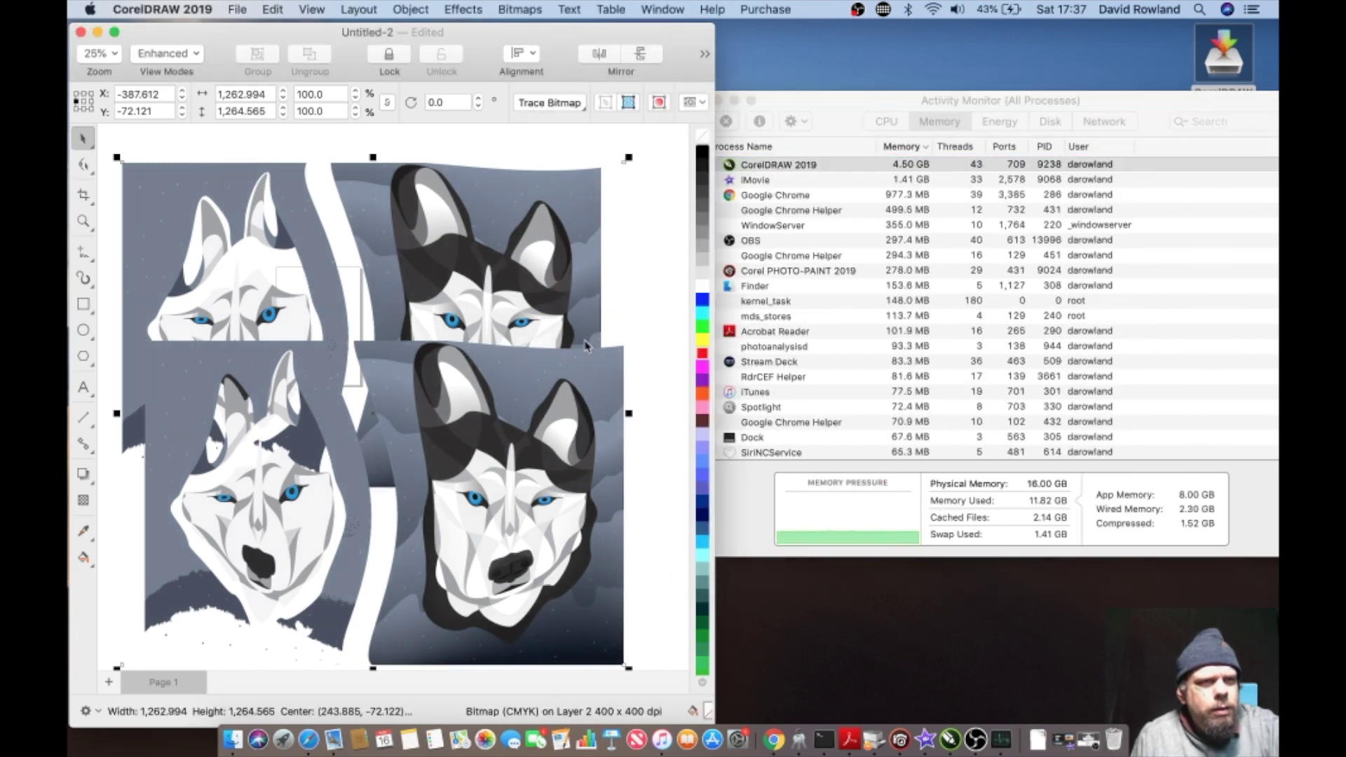
pyautogui.moveTo(587, 364); pyautogui.dragTo(591, 373)
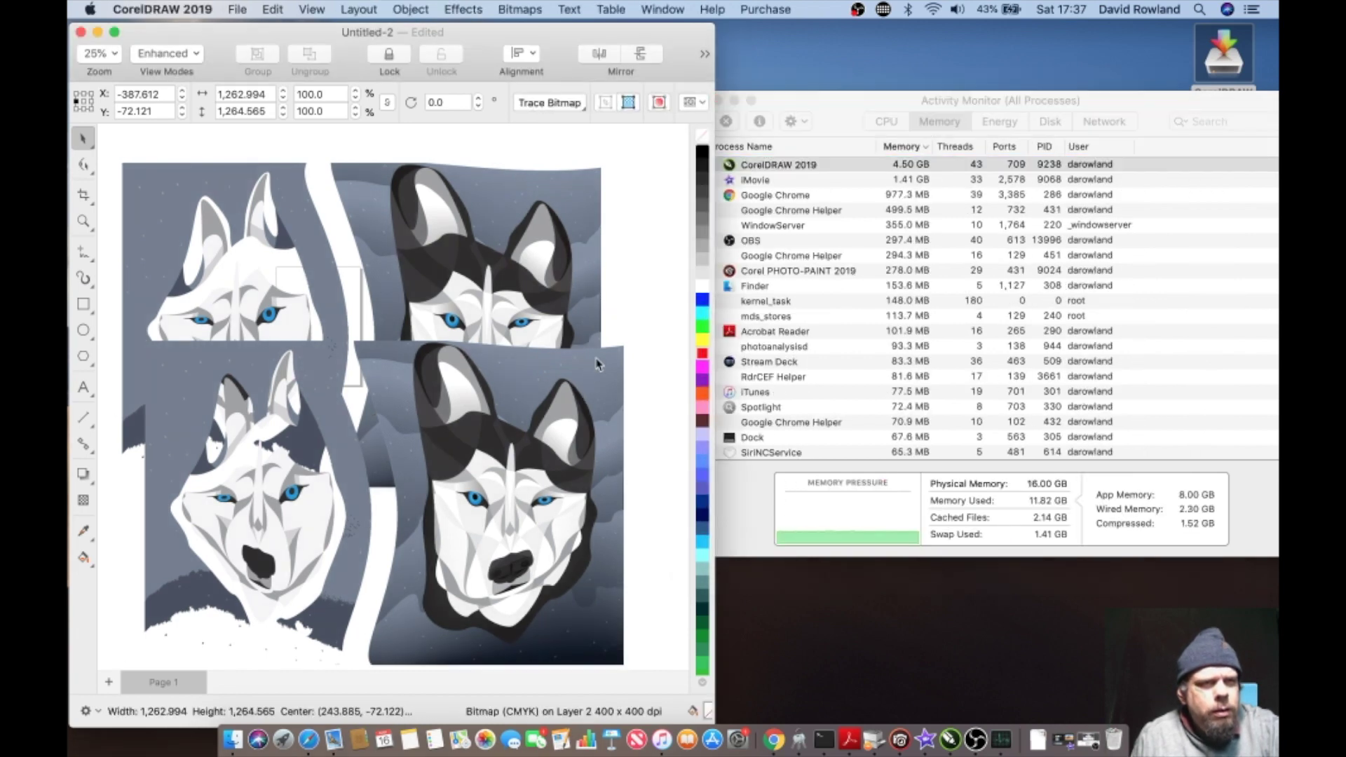
pyautogui.click(883, 122)
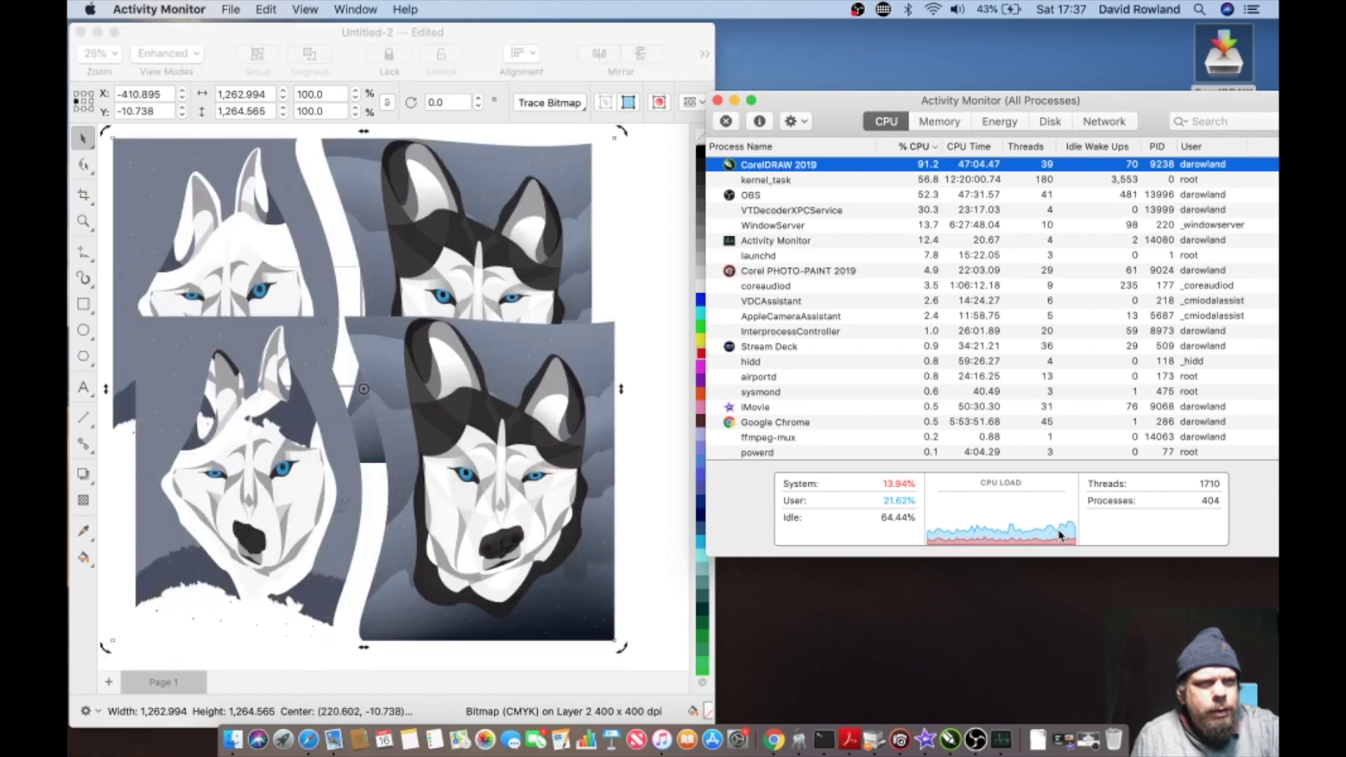
pyautogui.click(459, 35)
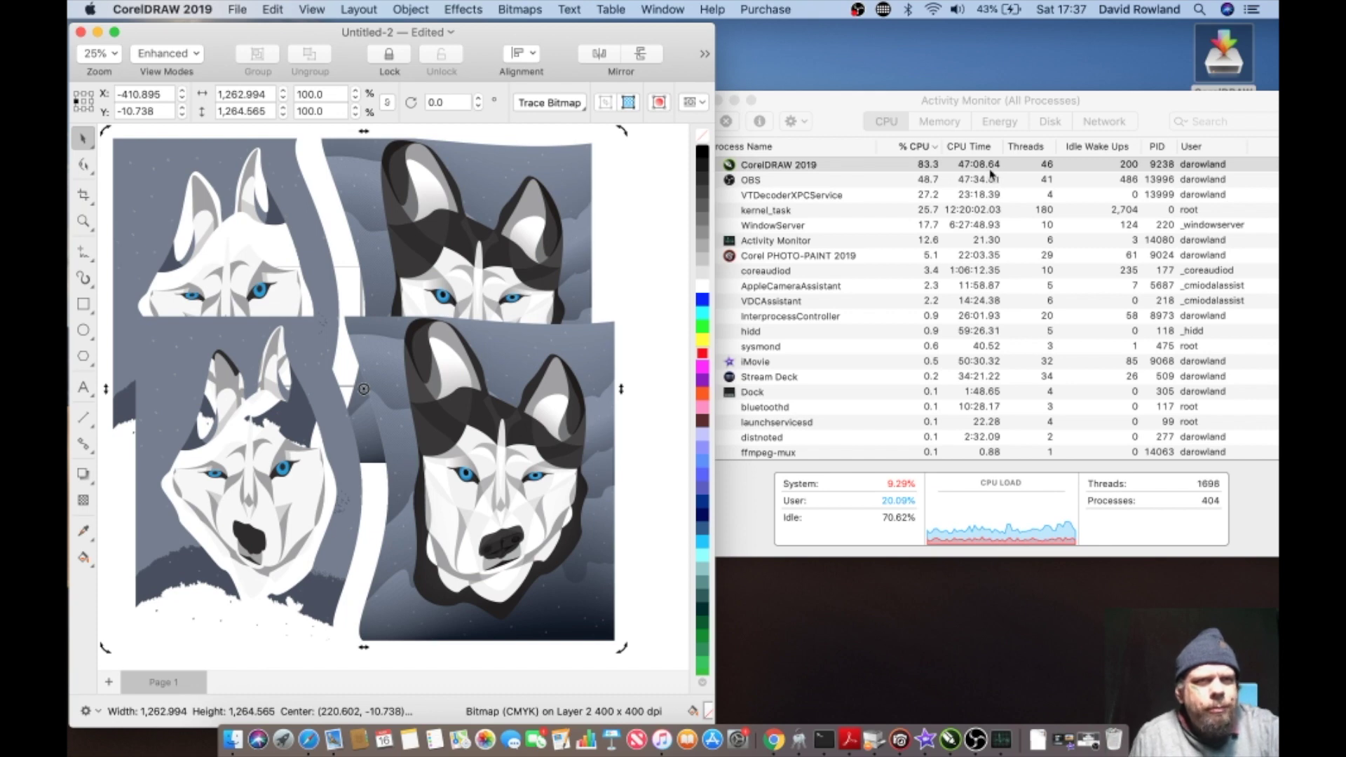
# Step: Check memory and disk activity in Activity Monitor, and move the combined bitmap to a centre of about X 274, Y -34 mm
pyautogui.click(940, 123)
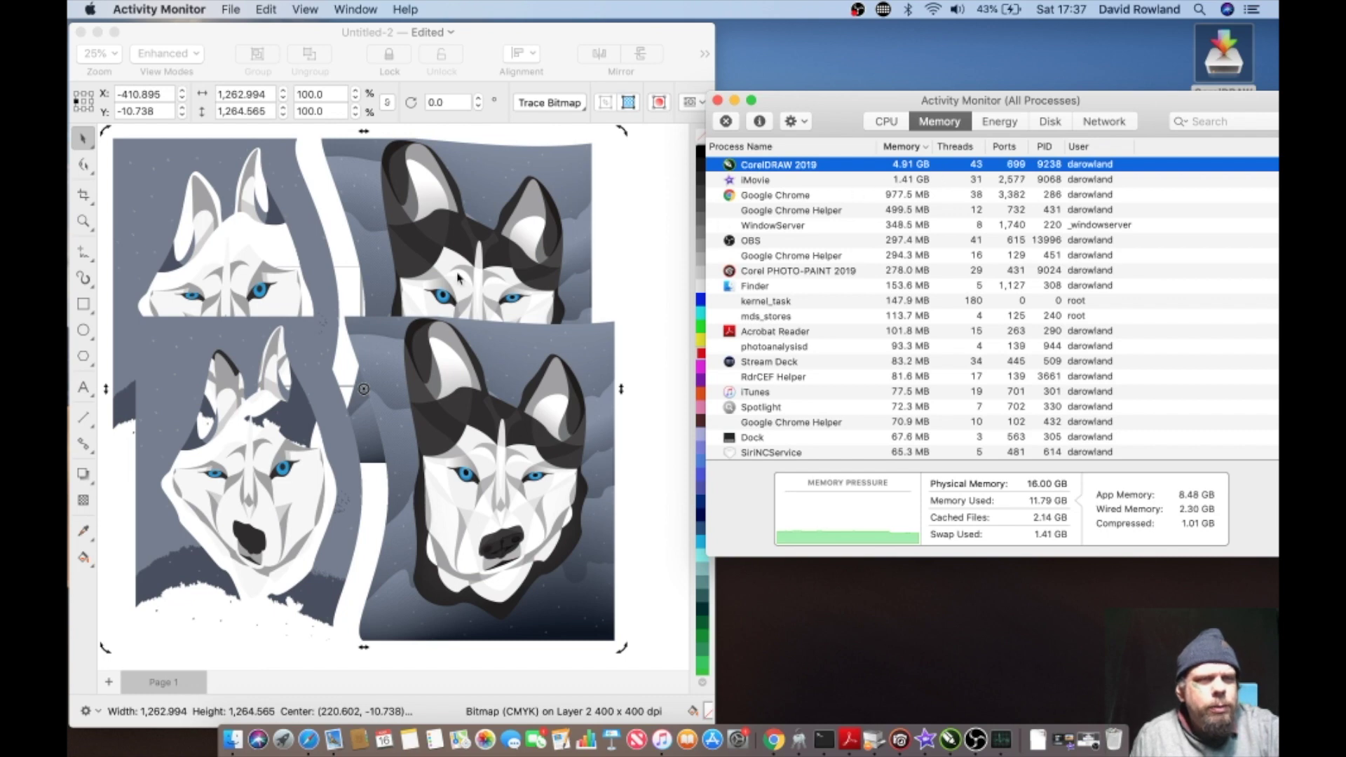
pyautogui.click(637, 284)
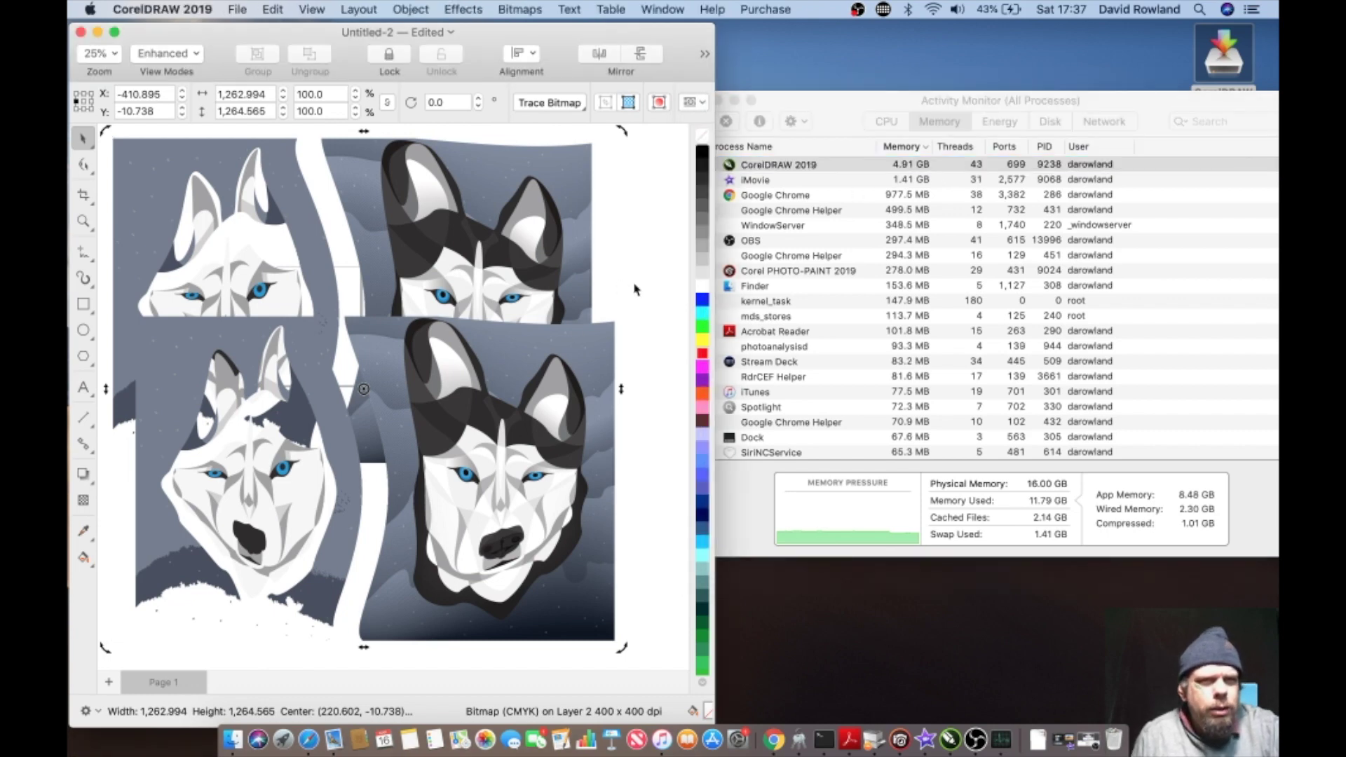
pyautogui.click(1025, 127)
pyautogui.click(1050, 123)
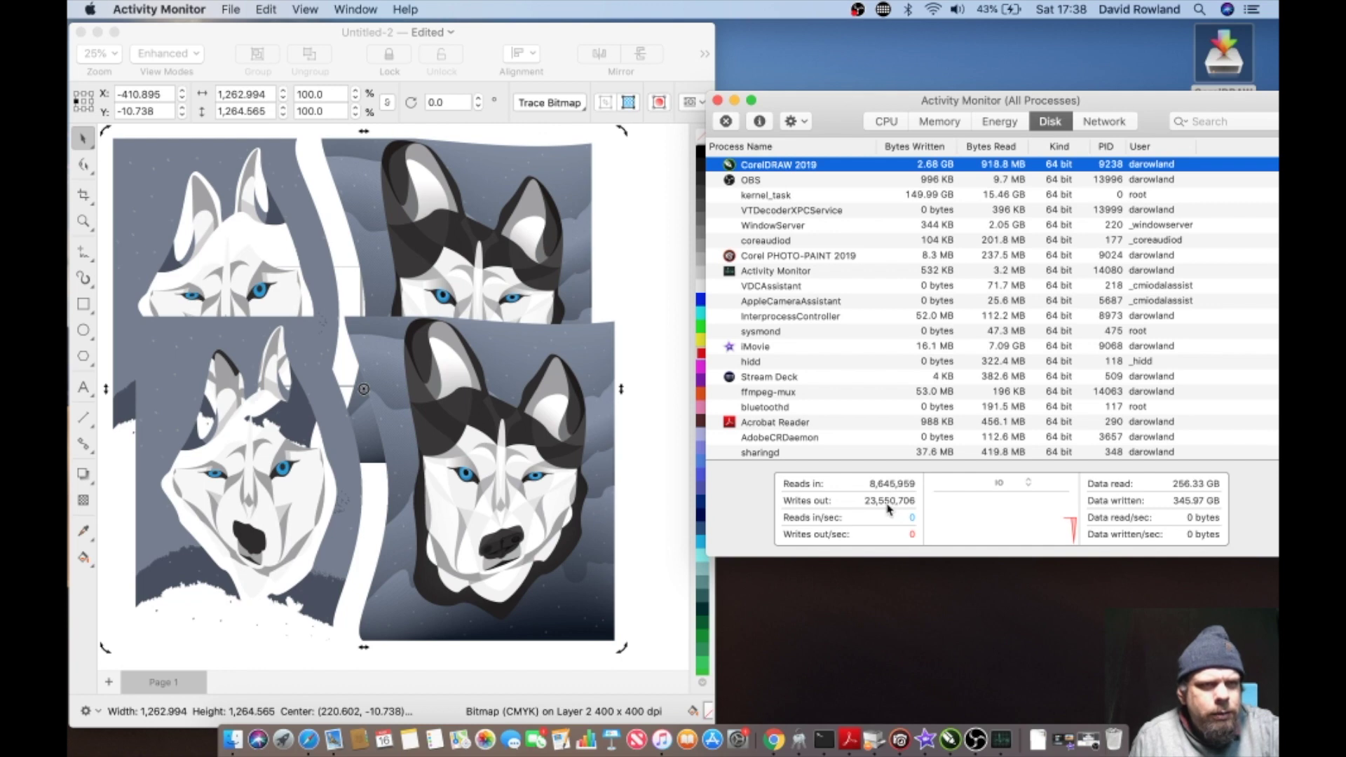
pyautogui.click(235, 446)
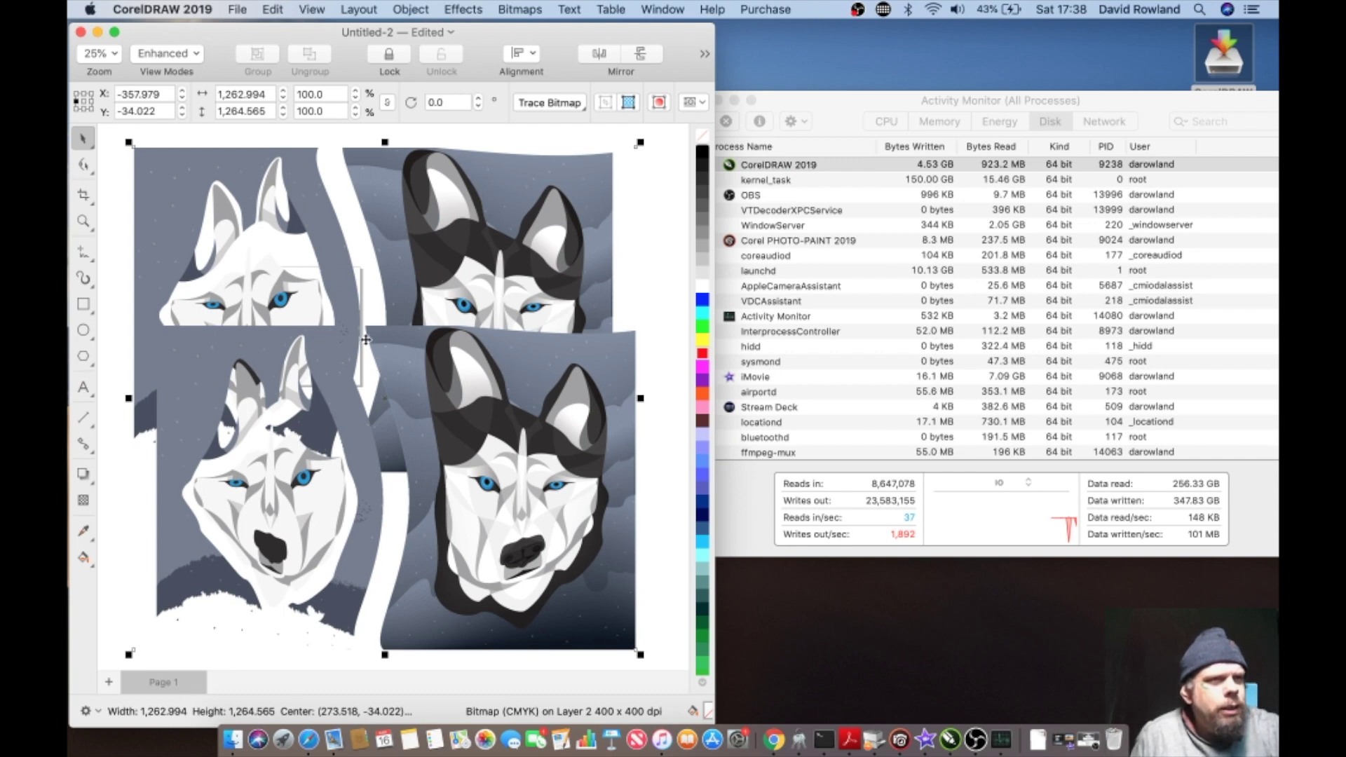
# Step: Undo both moves of the combined bitmap and its 400 dpi conversion, back to two separate bitmaps
pyautogui.click(275, 15)
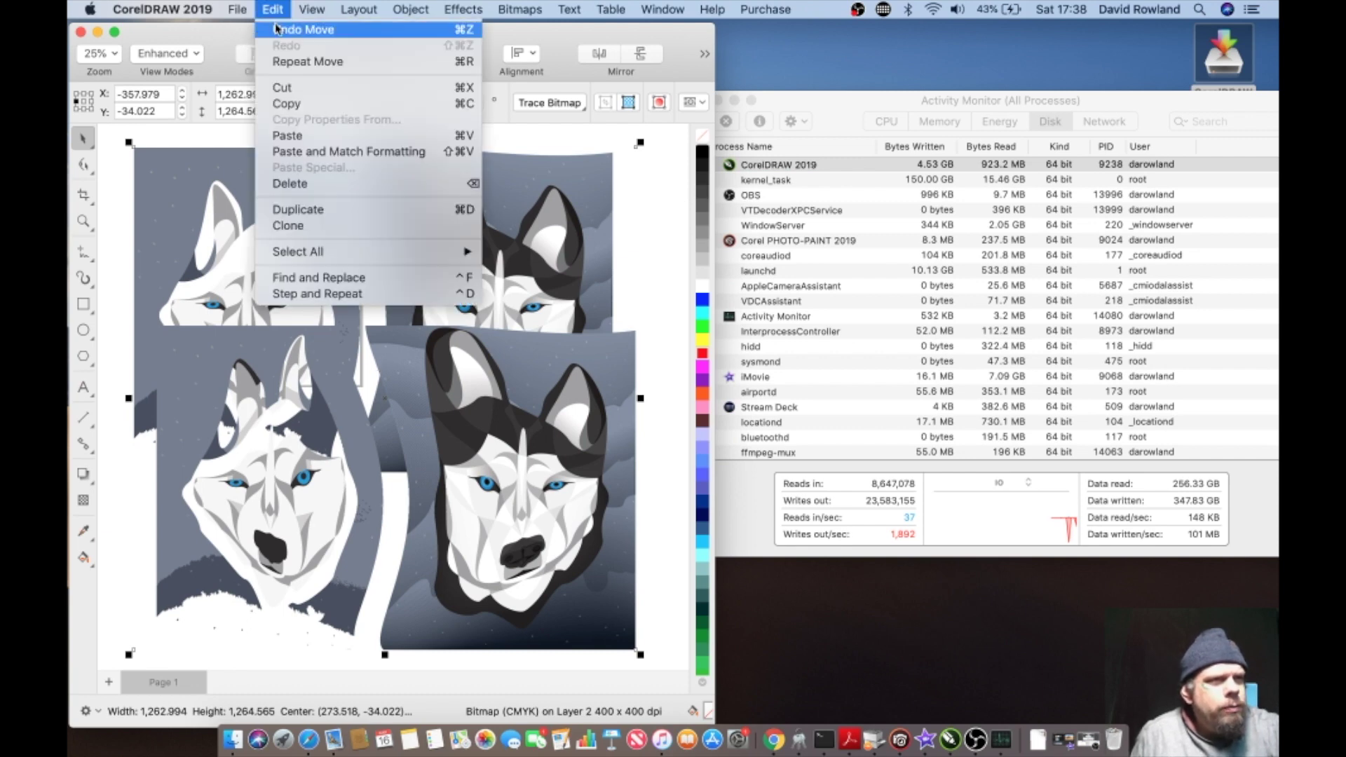
pyautogui.click(276, 29)
pyautogui.click(272, 9)
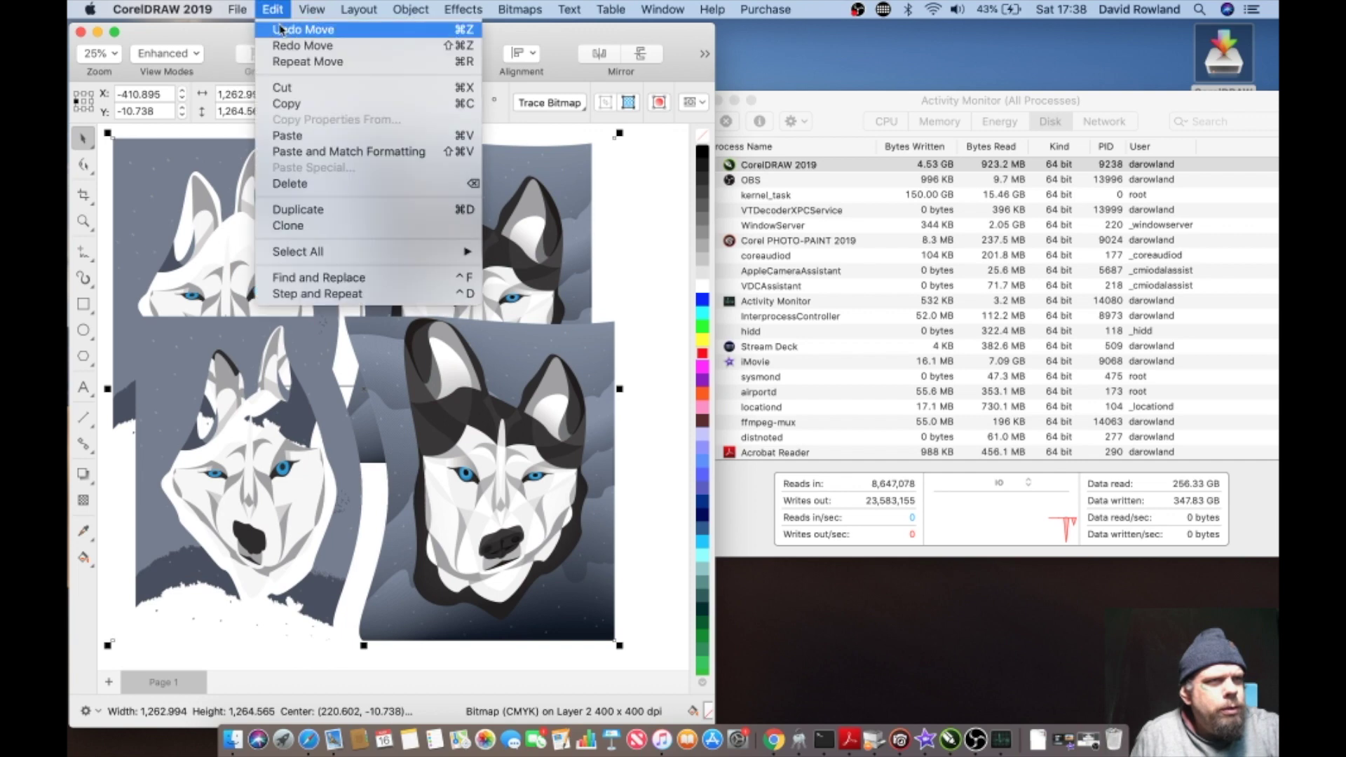
pyautogui.click(276, 29)
pyautogui.click(274, 9)
pyautogui.click(276, 24)
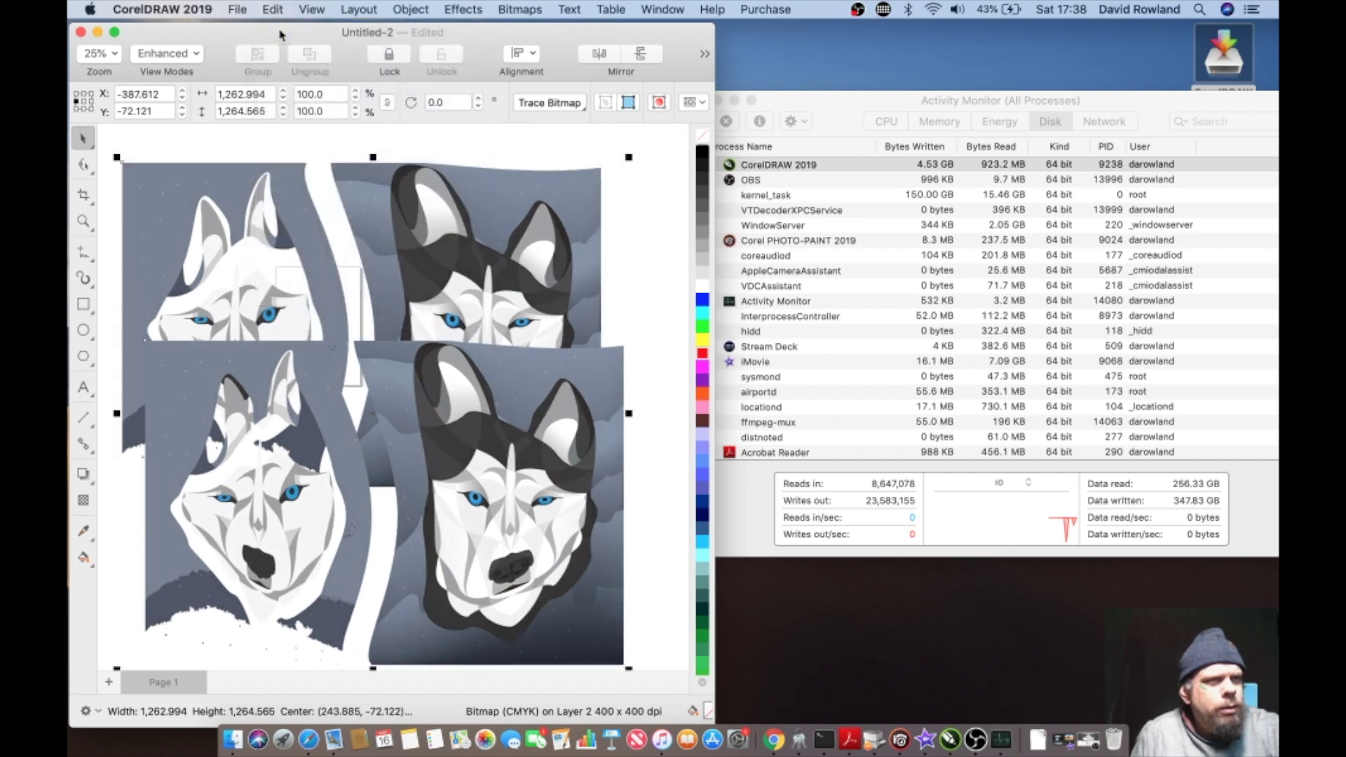
# Step: Move the lower husky copy up and right over the original, to a centre of about X 345, Y -57 mm
pyautogui.click(390, 384)
pyautogui.click(391, 384)
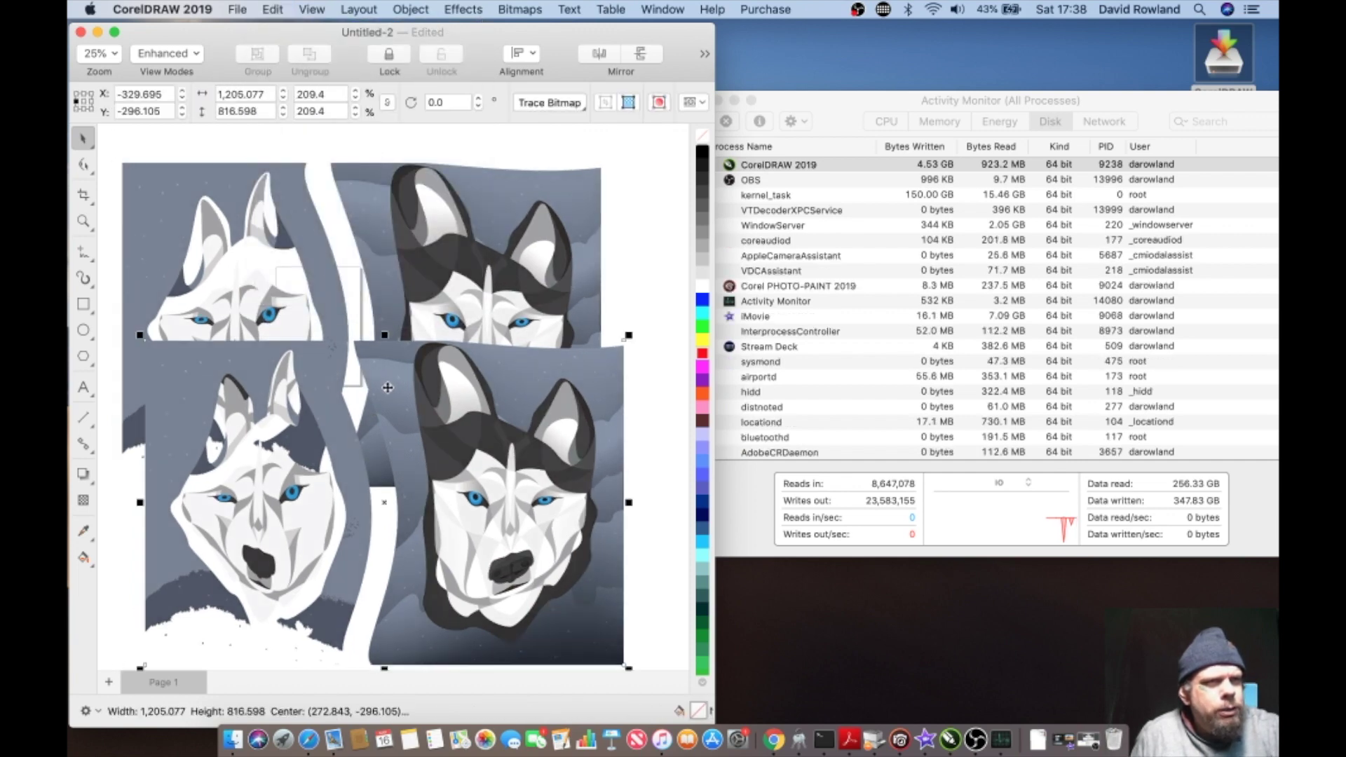
pyautogui.moveTo(288, 477); pyautogui.dragTo(318, 382)
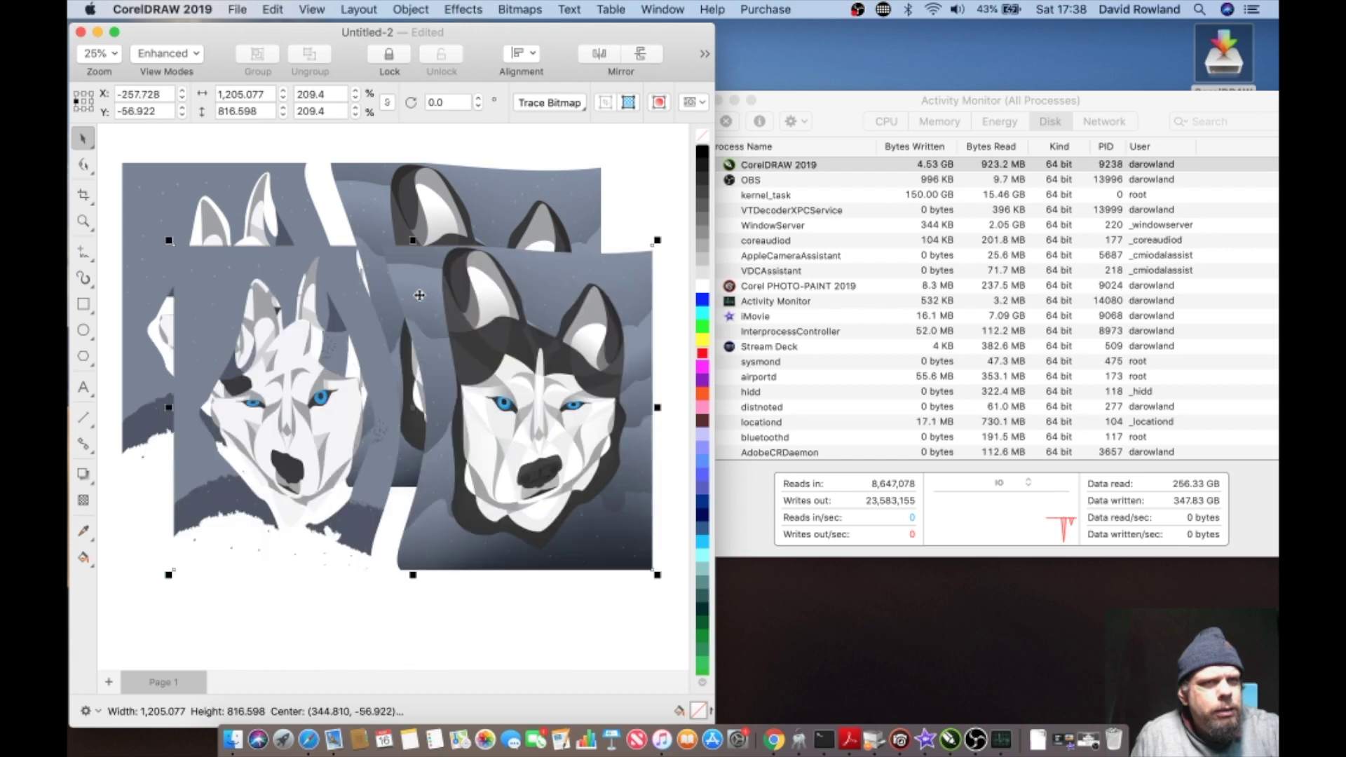
# Step: Convert both husky bitmaps into one 400 dpi CMYK bitmap and move it to a centre of about X 384, Y -160 mm
pyautogui.scroll(-3, 317, 382)
pyautogui.hscroll(4, 318, 382)
pyautogui.press('super+a')
pyautogui.click(410, 10)
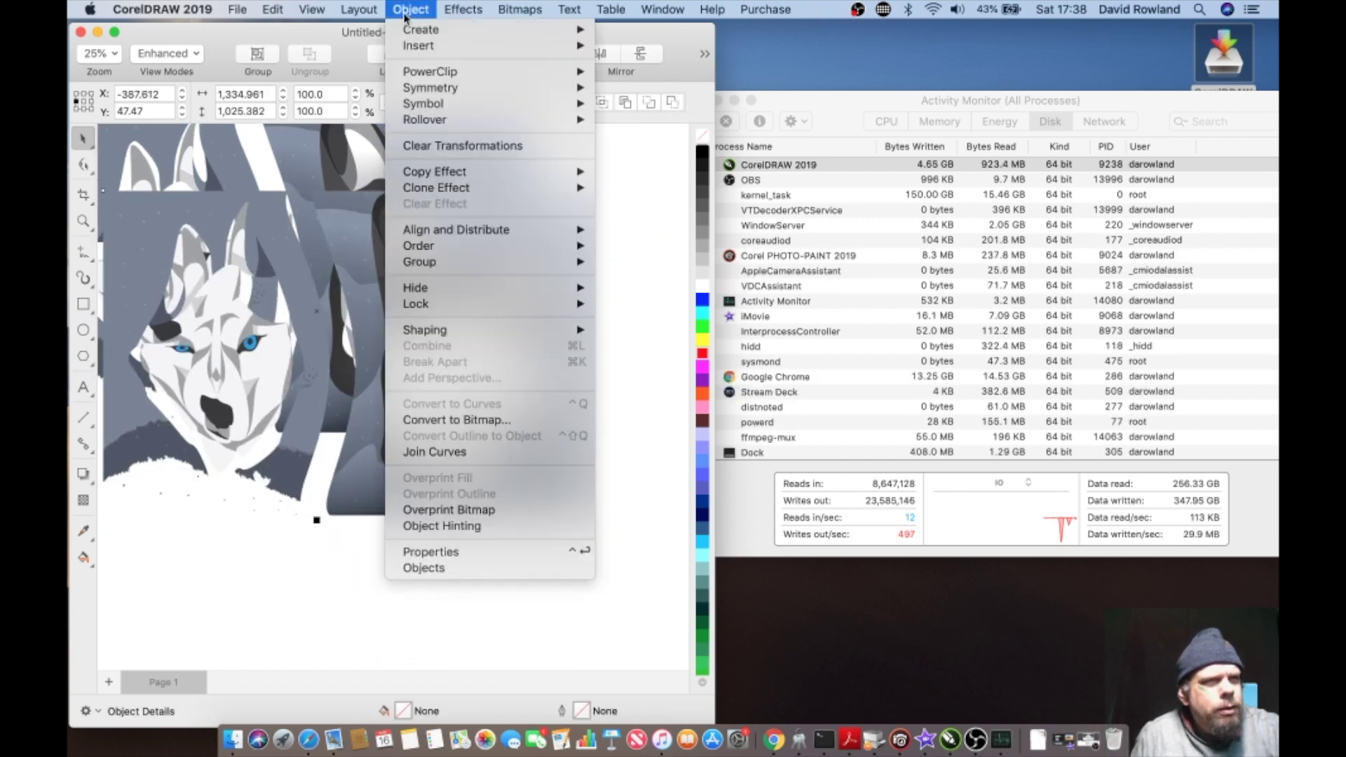
pyautogui.moveTo(519, 9)
pyautogui.click(511, 33)
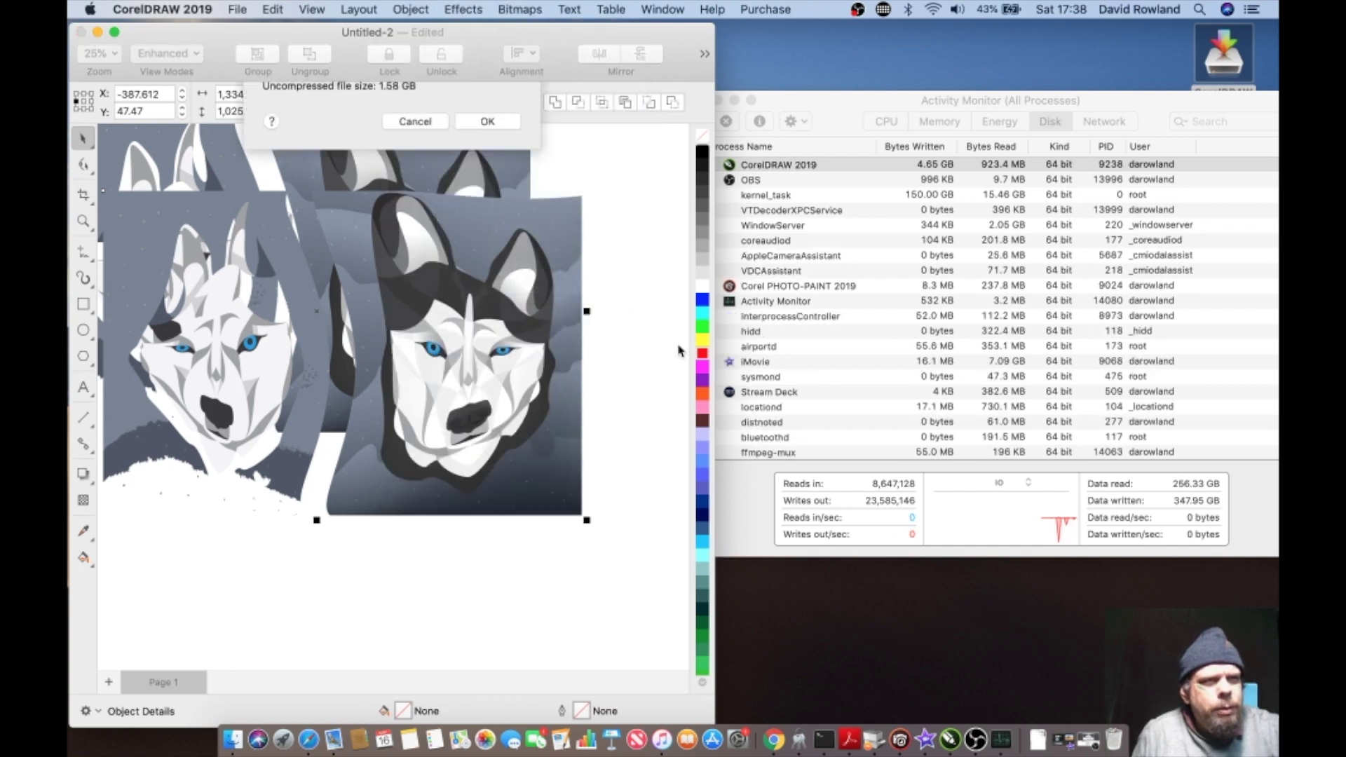
pyautogui.click(470, 340)
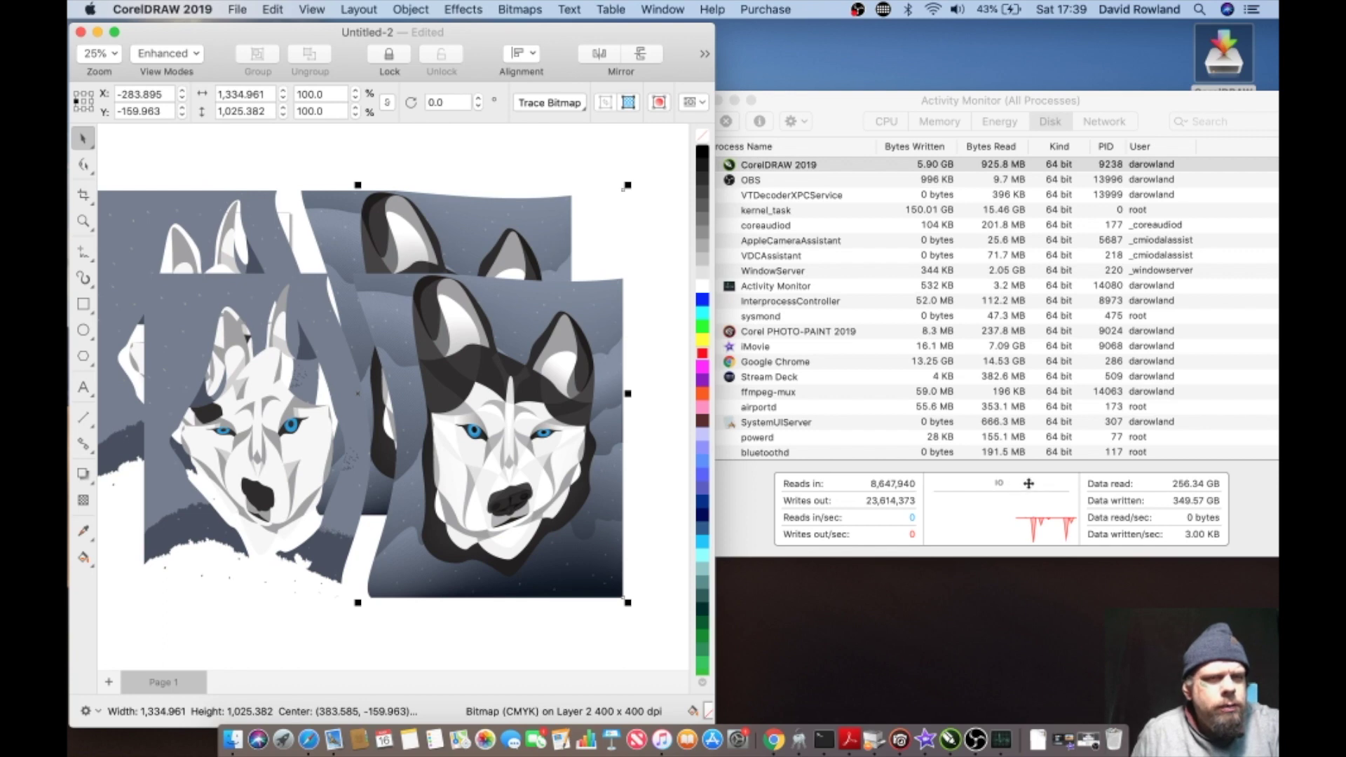
# Step: Switch Activity Monitor's disk graph to data and move the combined bitmap up to a centre of about X 392, Y -54 mm
pyautogui.click(1028, 483)
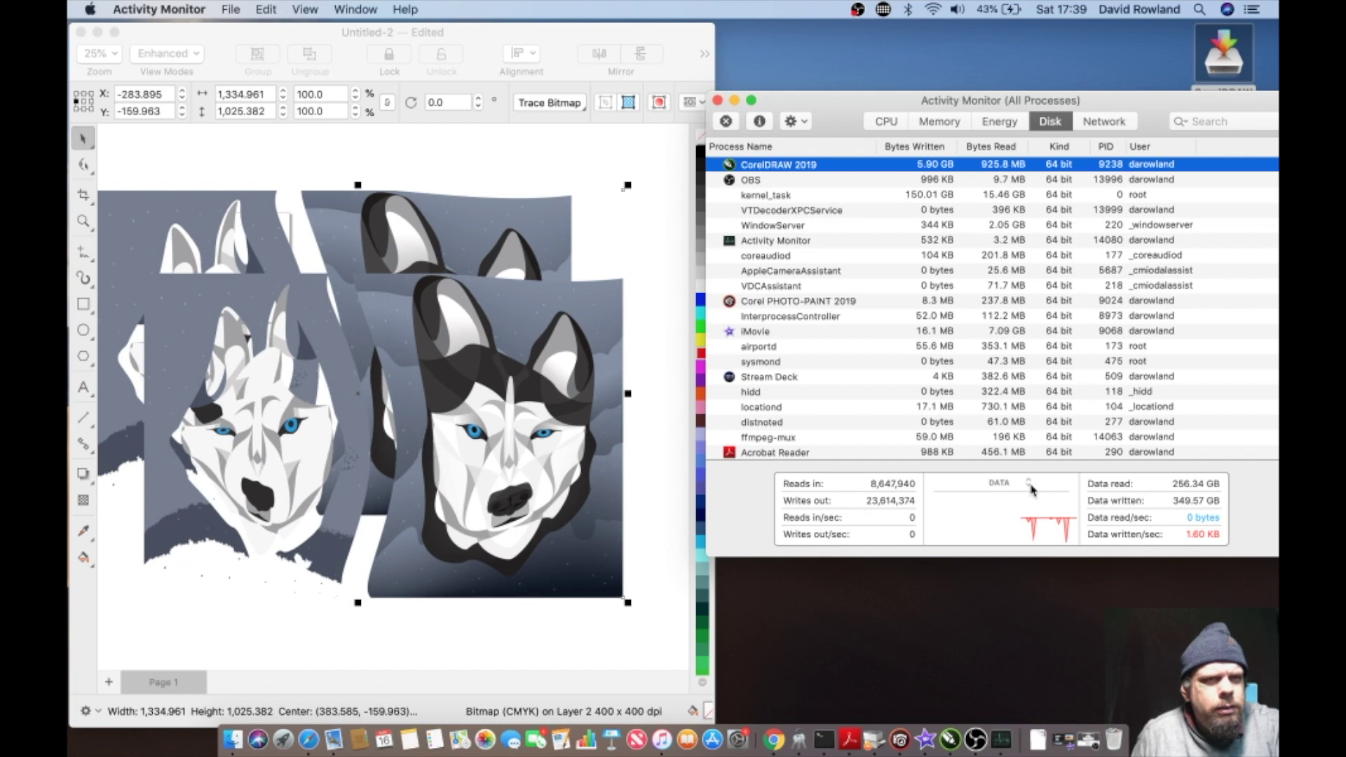
pyautogui.click(554, 396)
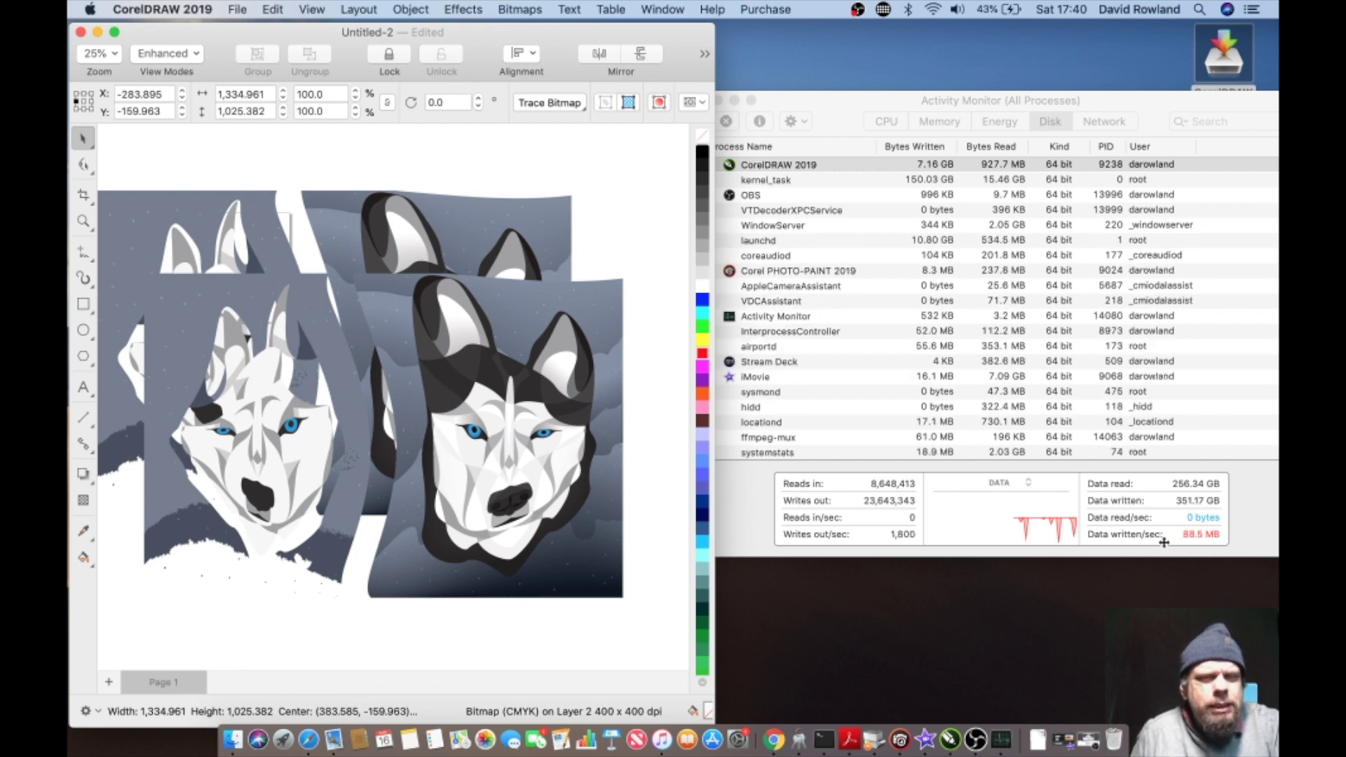
pyautogui.moveTo(1164, 542); pyautogui.dragTo(1166, 546)
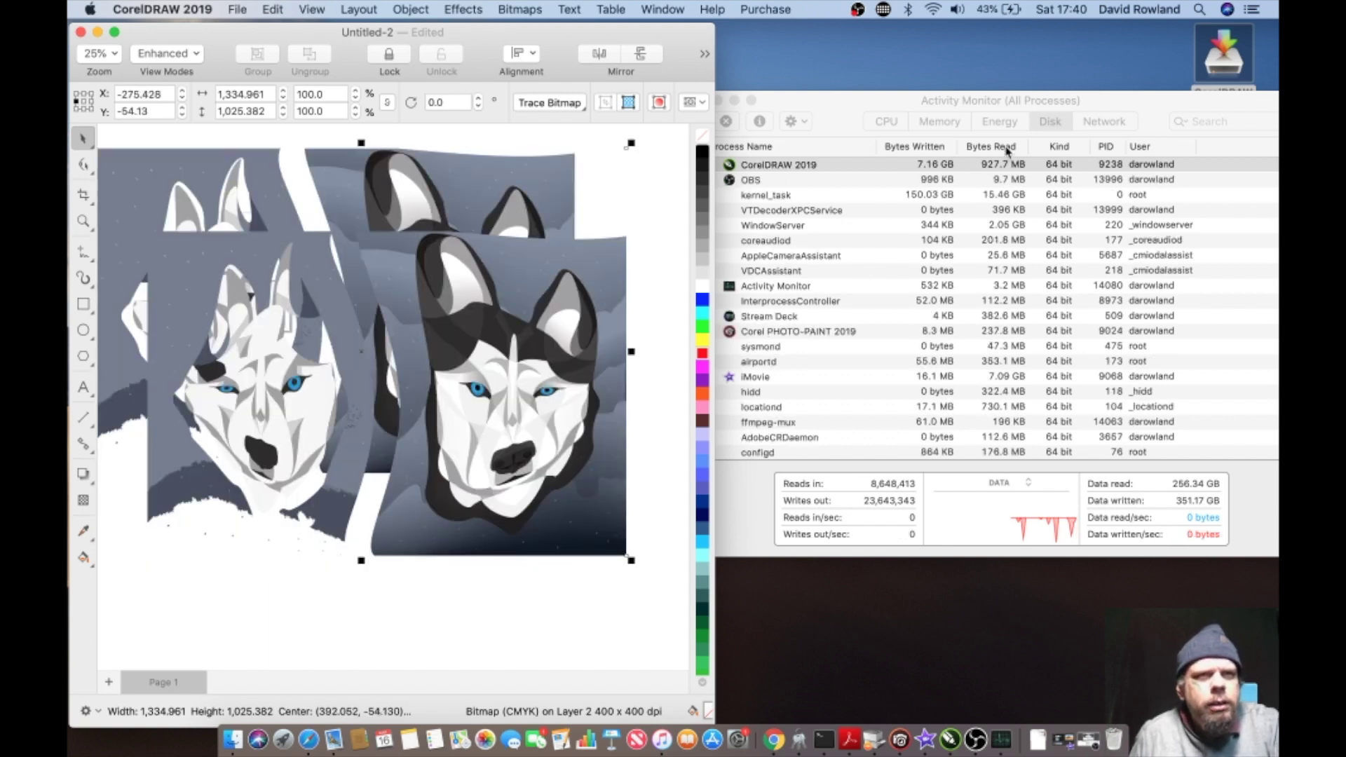
# Step: Check the network, CPU and memory figures in Activity Monitor
pyautogui.click(1101, 130)
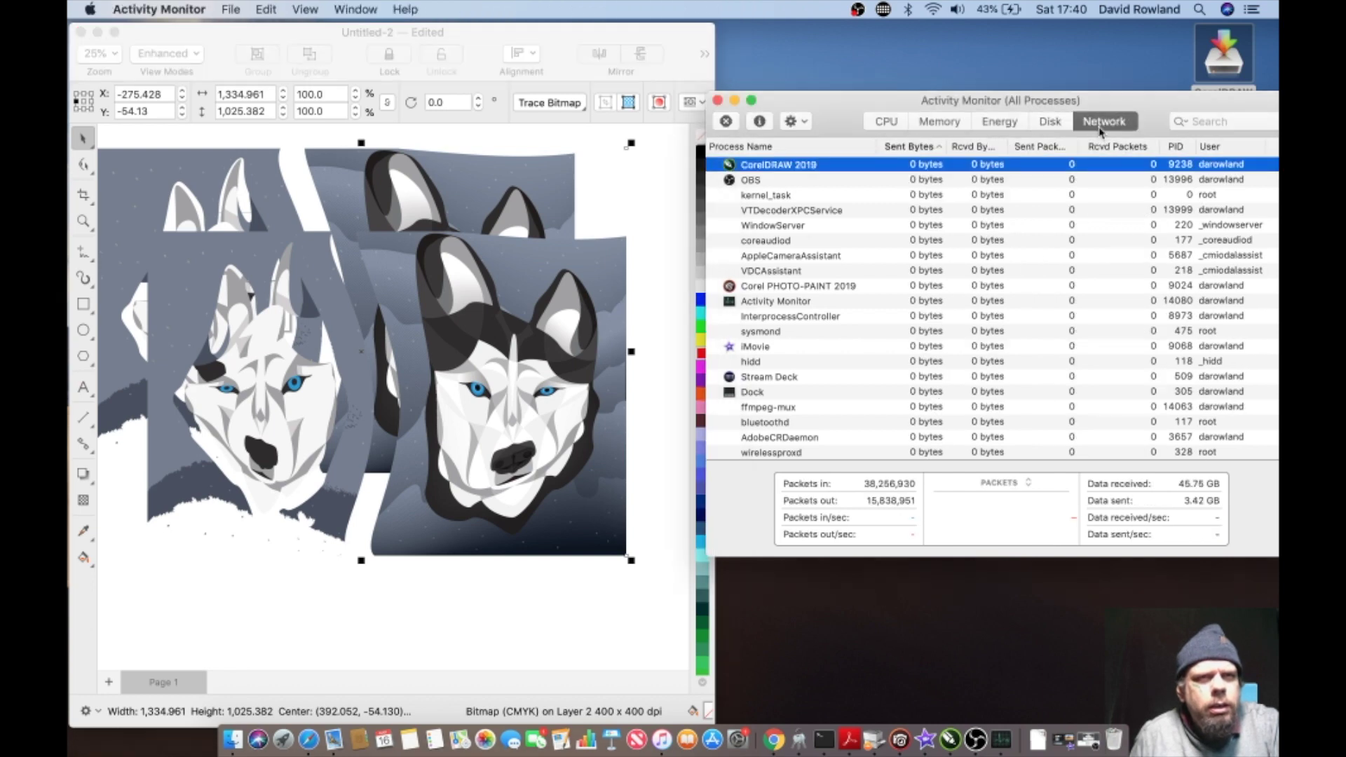
pyautogui.click(887, 122)
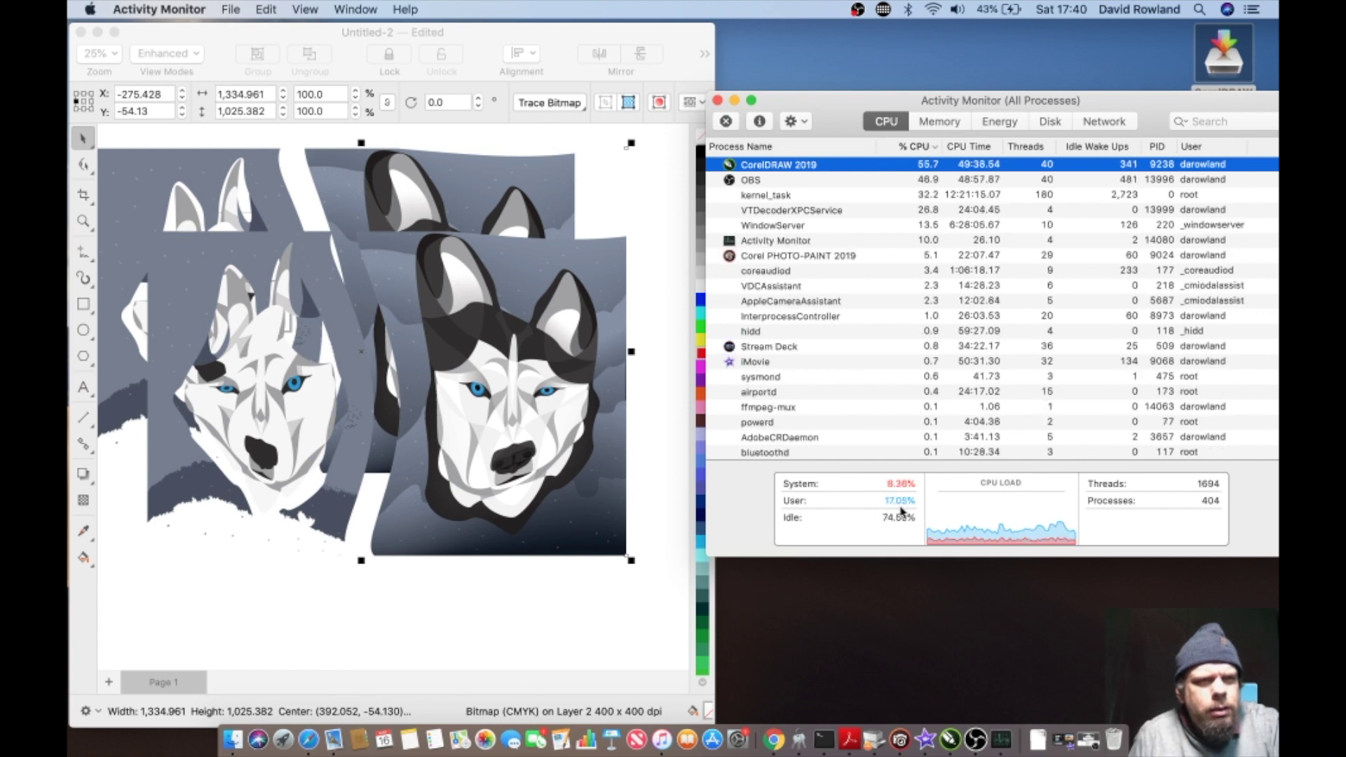
pyautogui.click(934, 120)
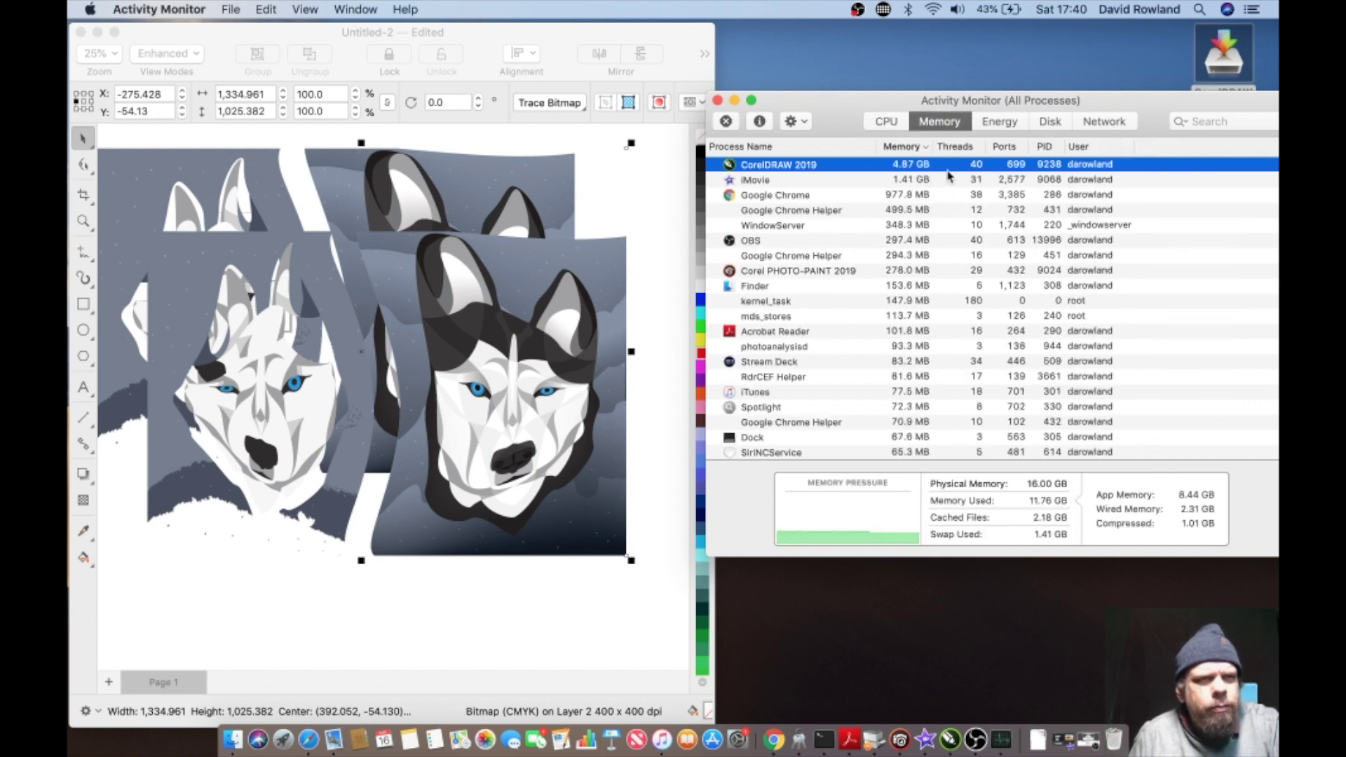
# Step: Look up the Mac's installed memory, displays and storage in About This Mac, and close the window
pyautogui.click(89, 9)
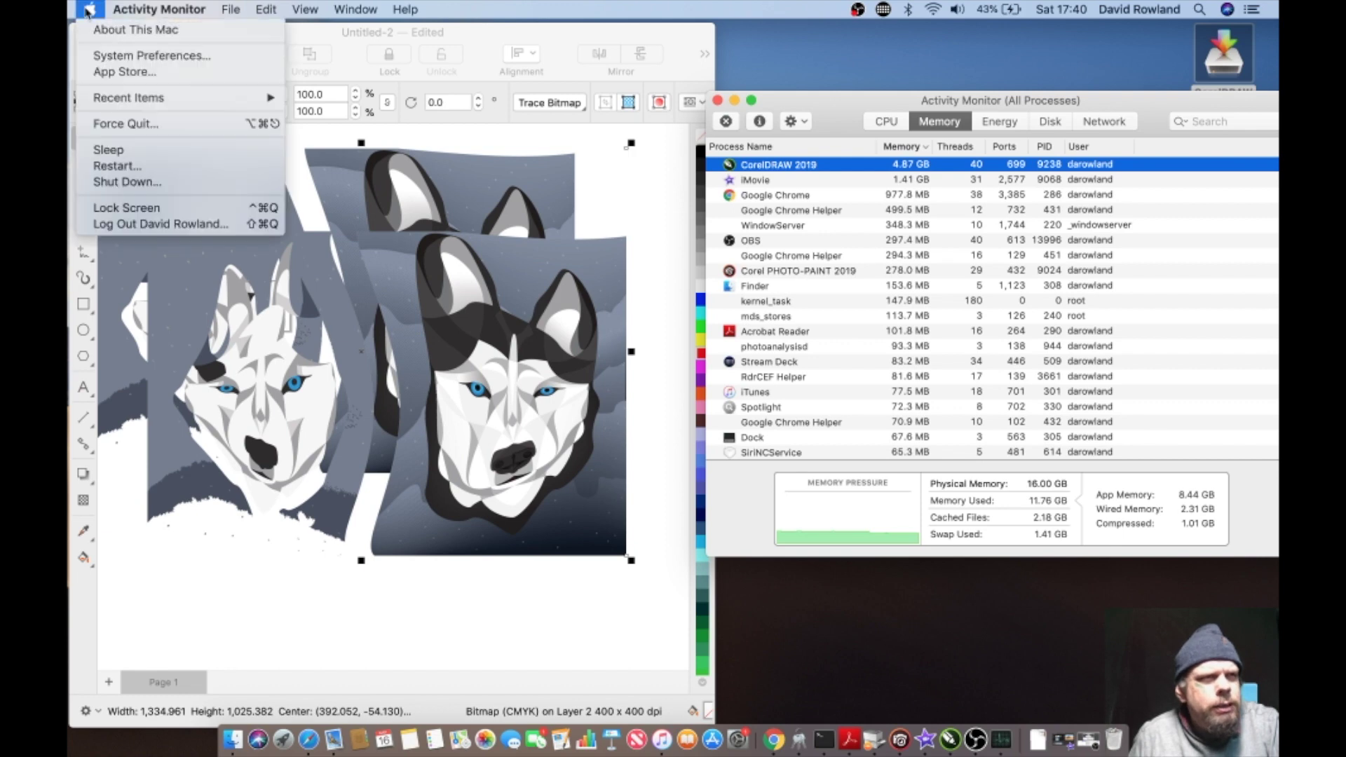
pyautogui.click(105, 33)
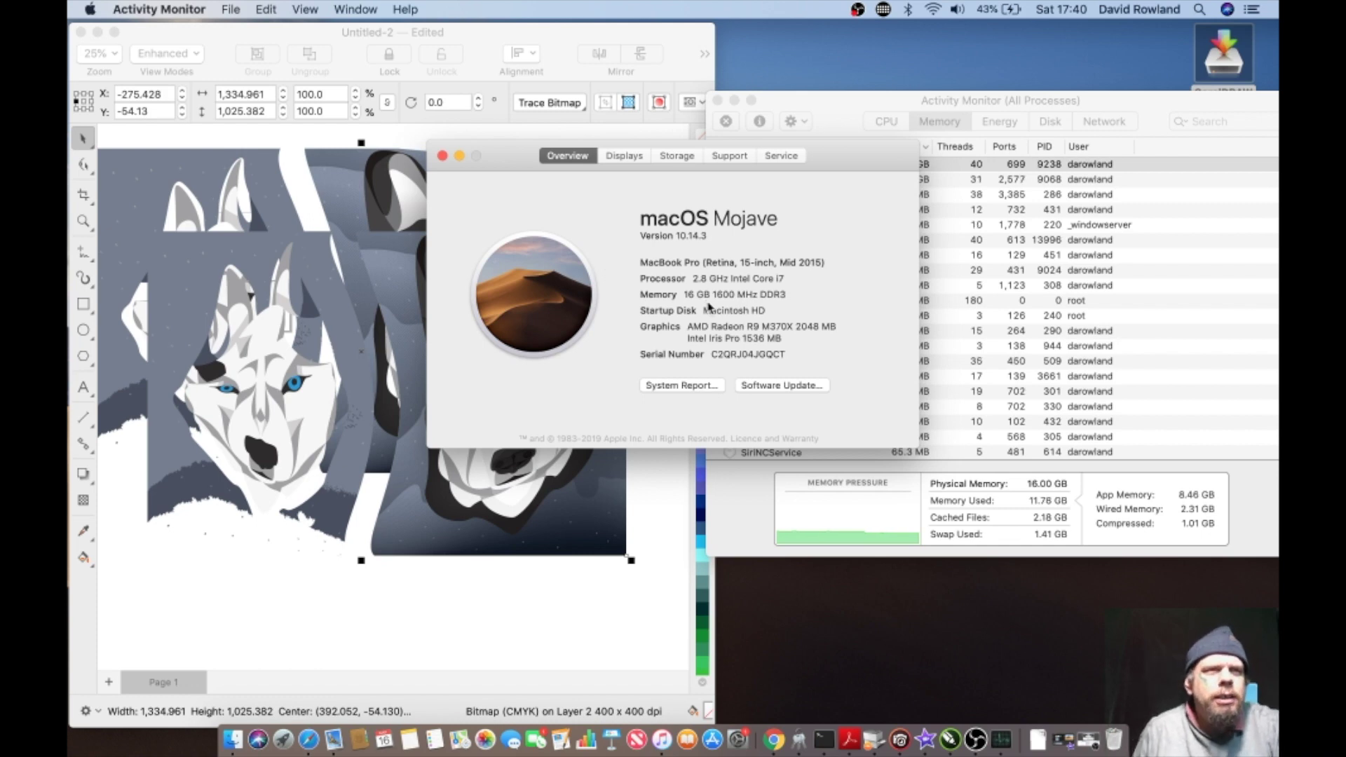
pyautogui.moveTo(690, 295); pyautogui.dragTo(713, 296)
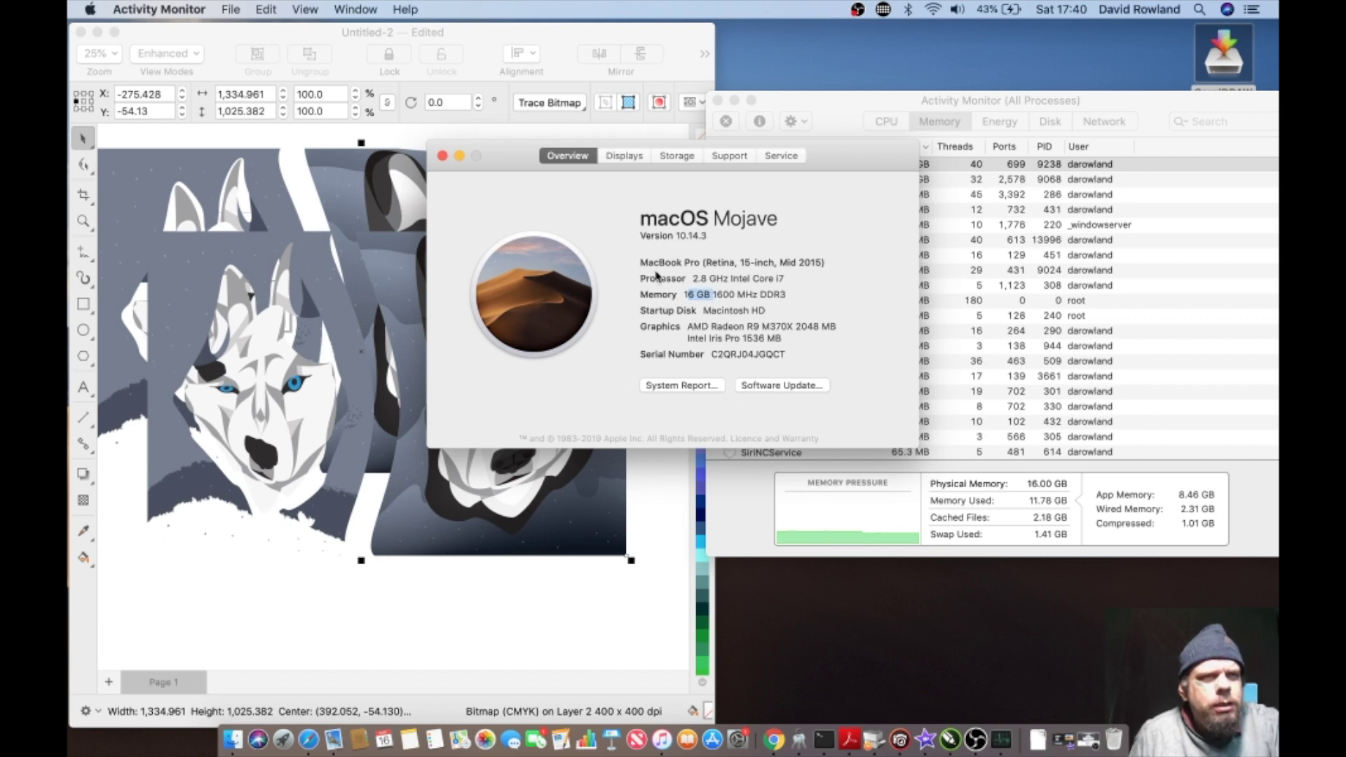
pyautogui.click(626, 157)
pyautogui.click(675, 156)
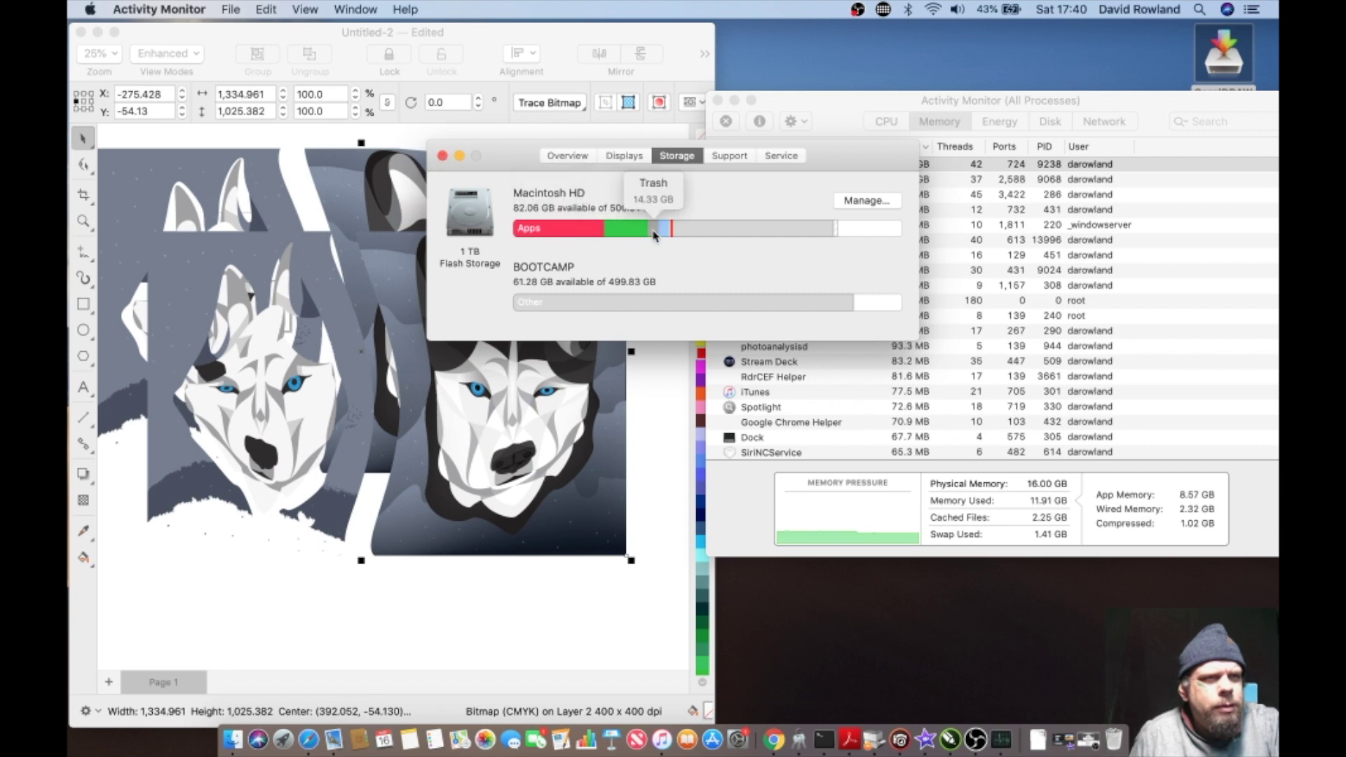
pyautogui.moveTo(677, 234)
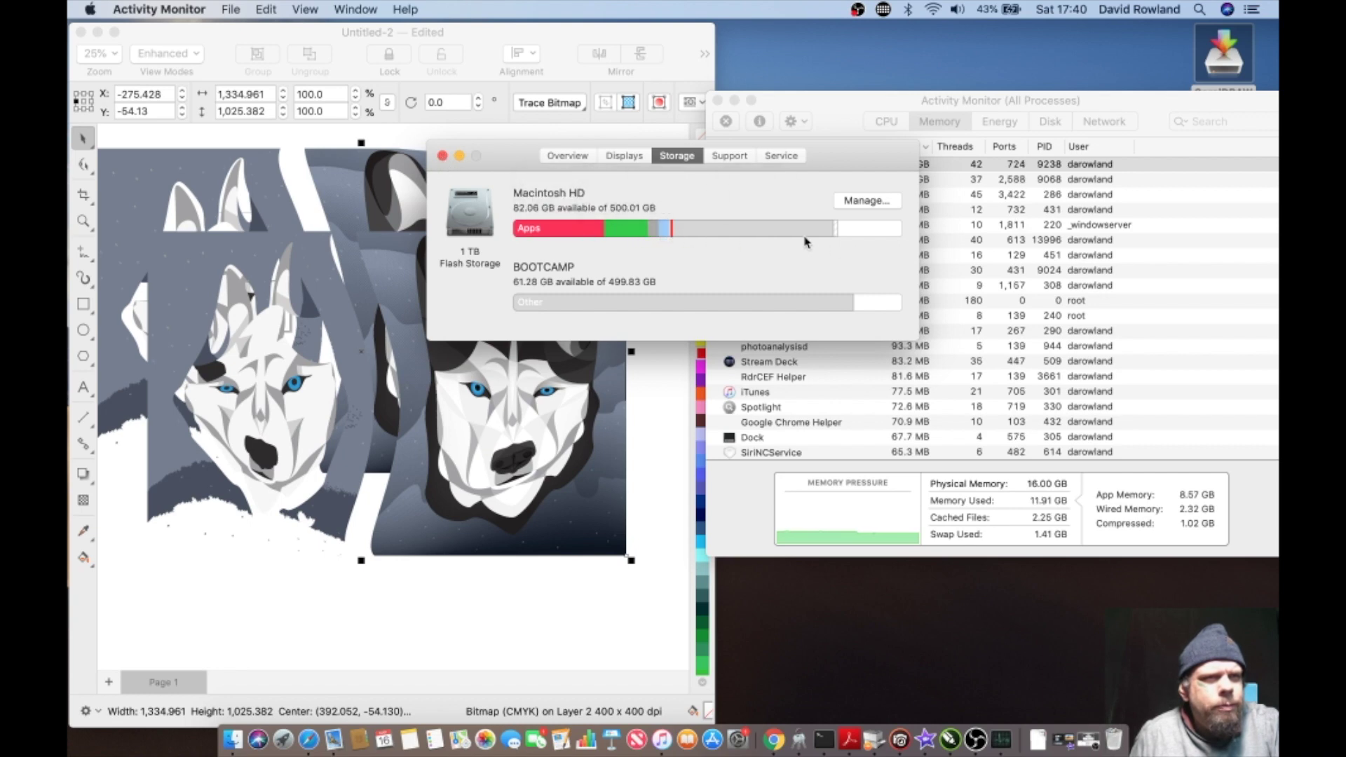
pyautogui.click(442, 156)
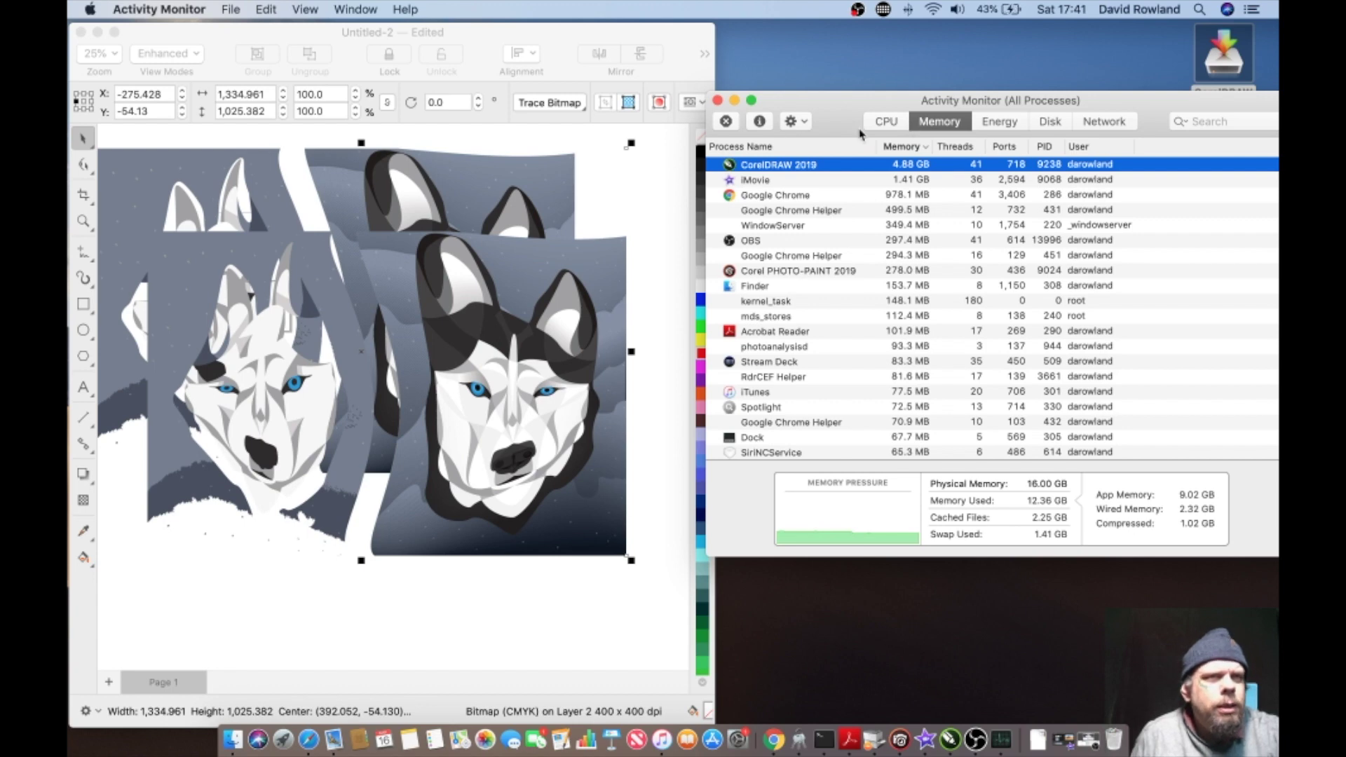
# Step: Check the CPU load by process in Activity Monitor and quit iMovie
pyautogui.click(880, 127)
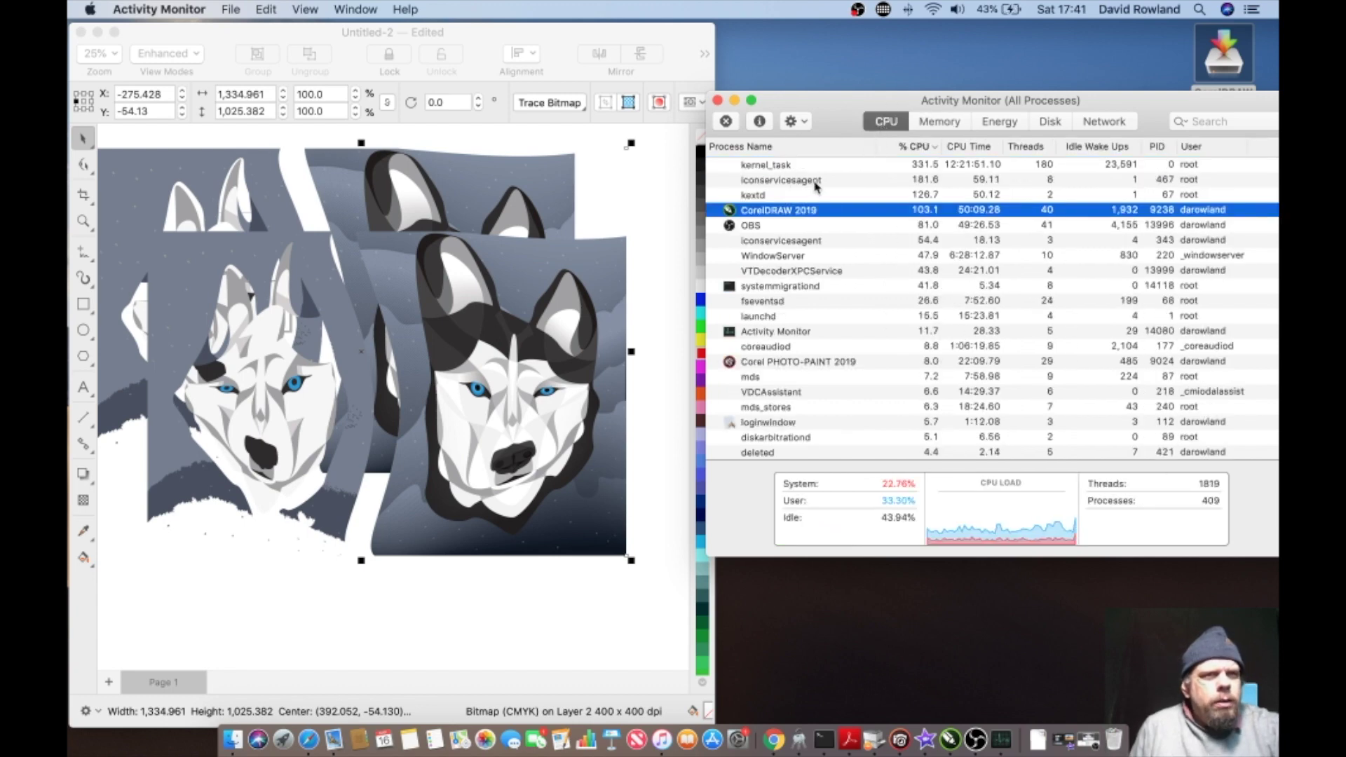
pyautogui.click(361, 40)
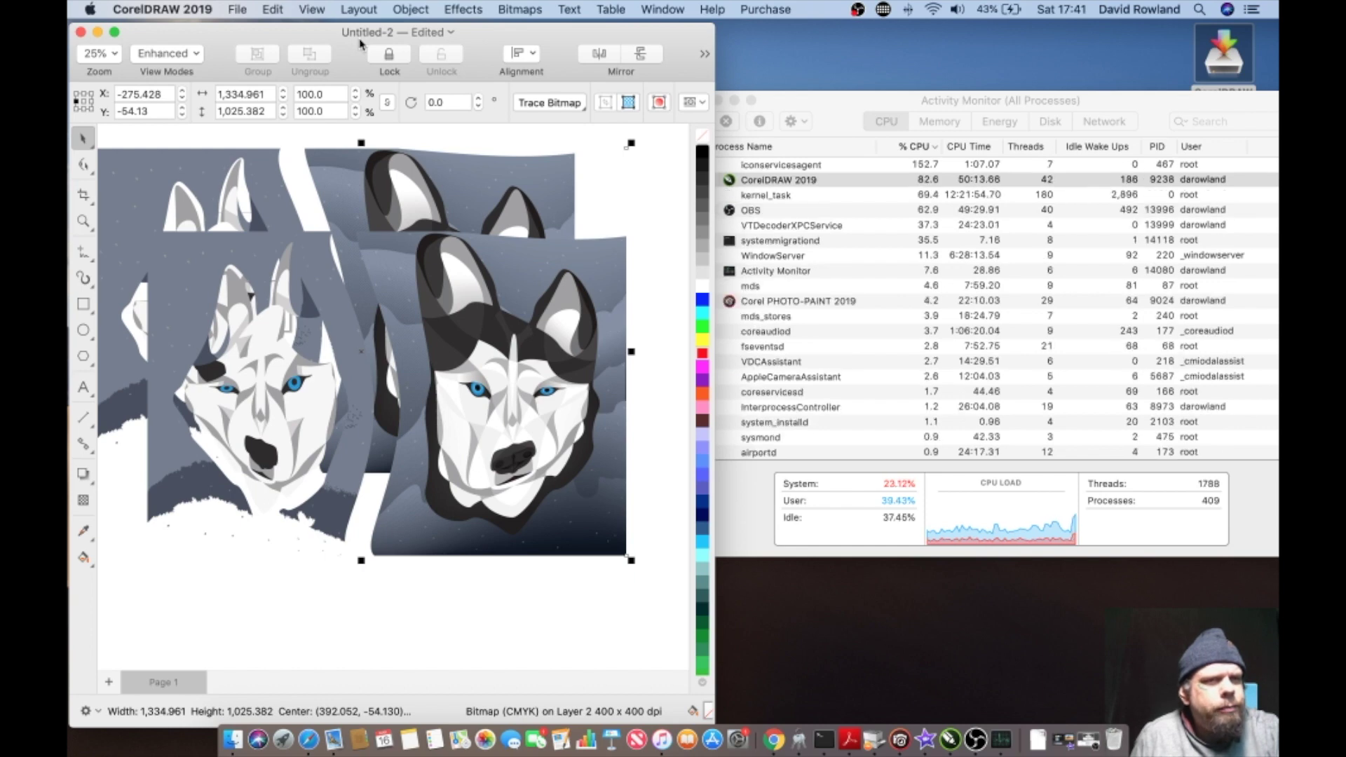
pyautogui.rightClick(924, 749)
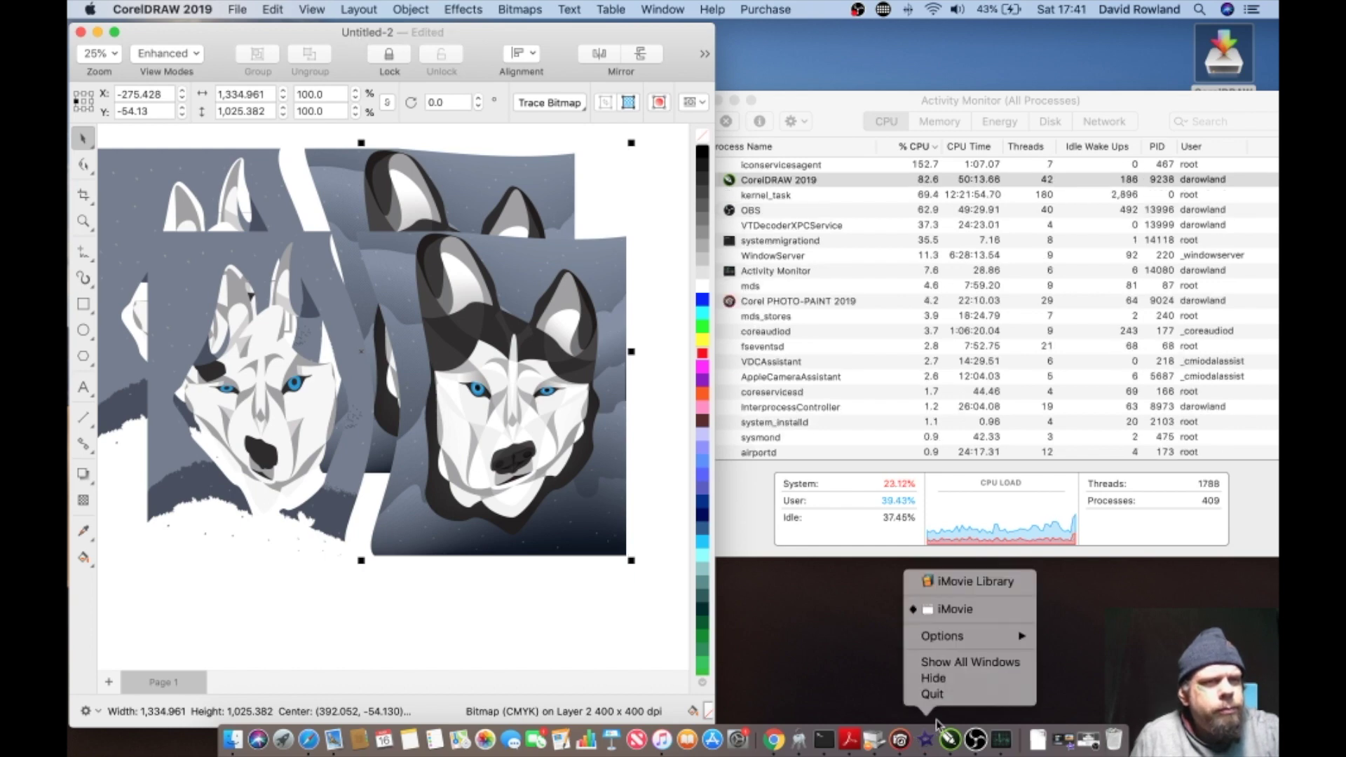
pyautogui.click(933, 694)
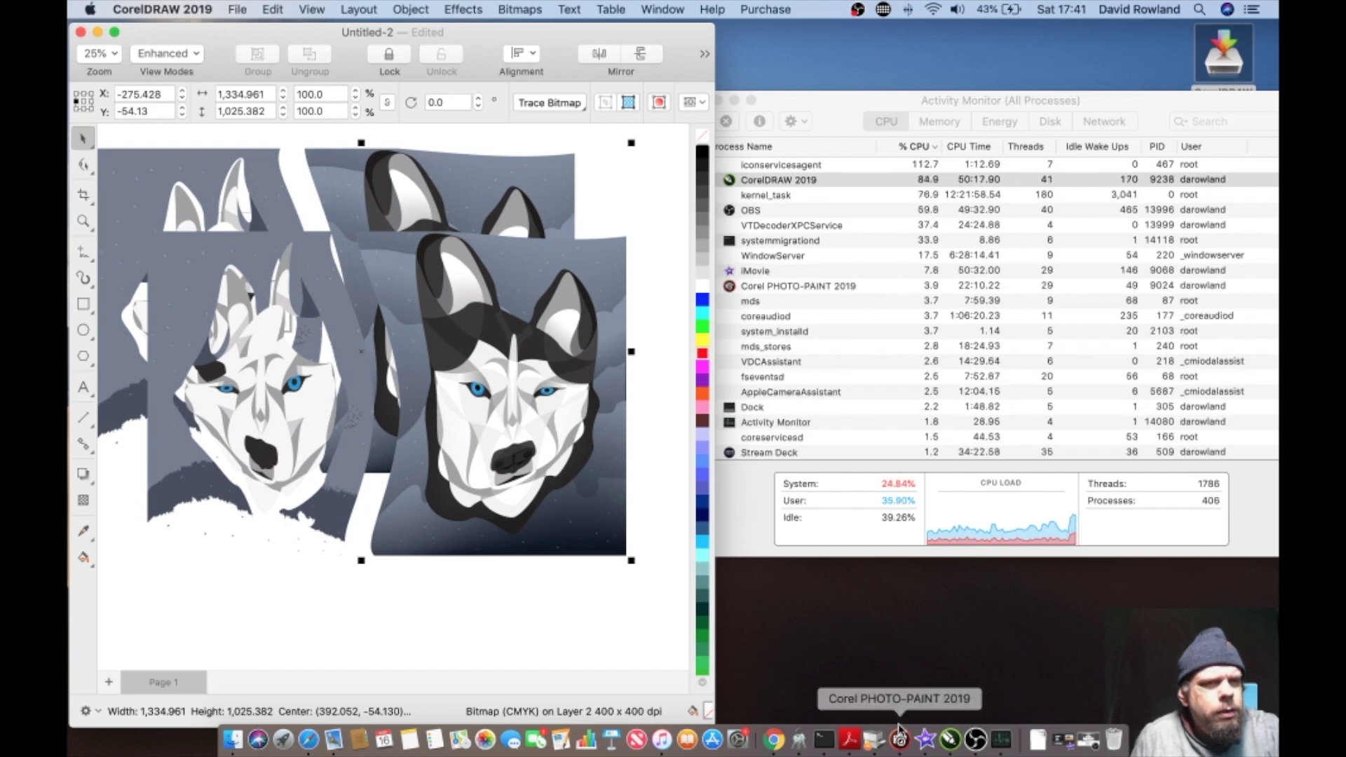
# Step: Quit Corel PHOTO-PAINT 2019, dismiss its trial window and return to the CorelDRAW document
pyautogui.rightClick(897, 744)
pyautogui.click(914, 694)
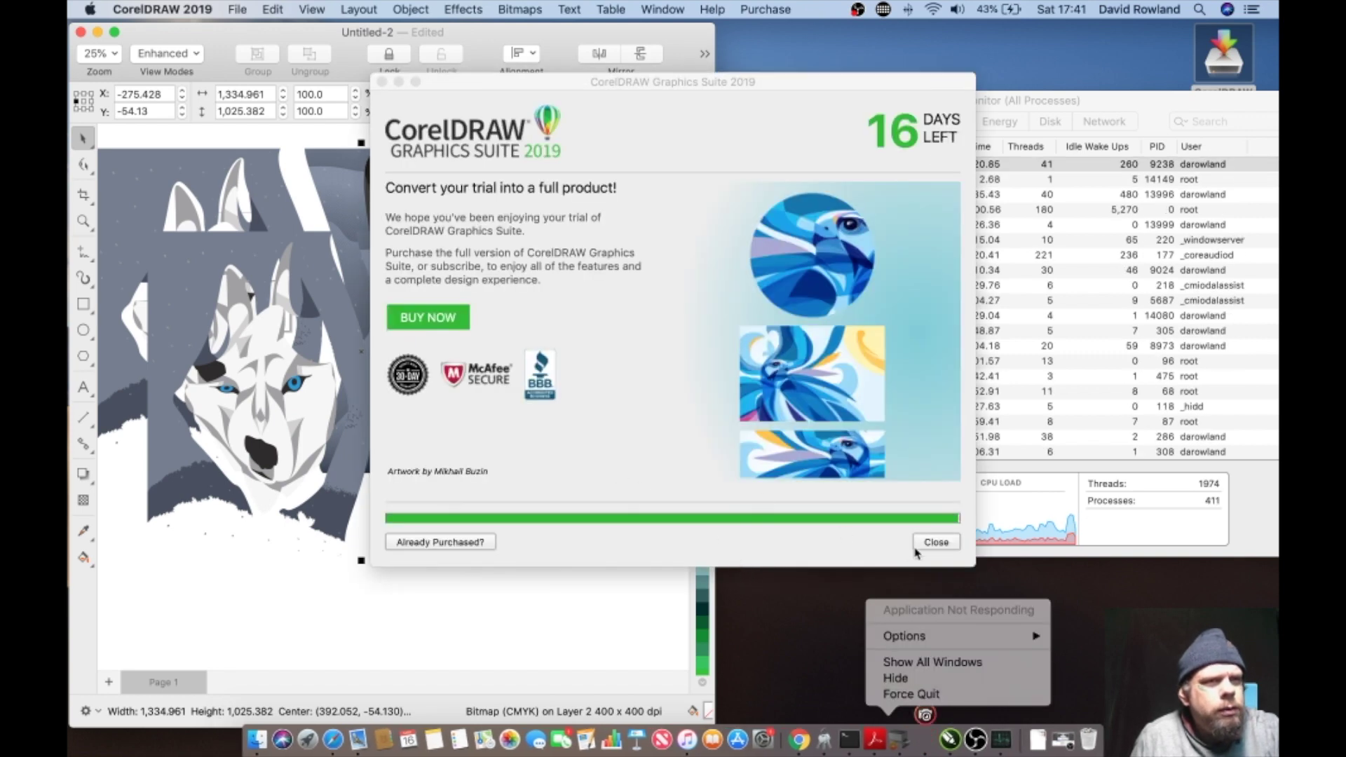
pyautogui.click(934, 548)
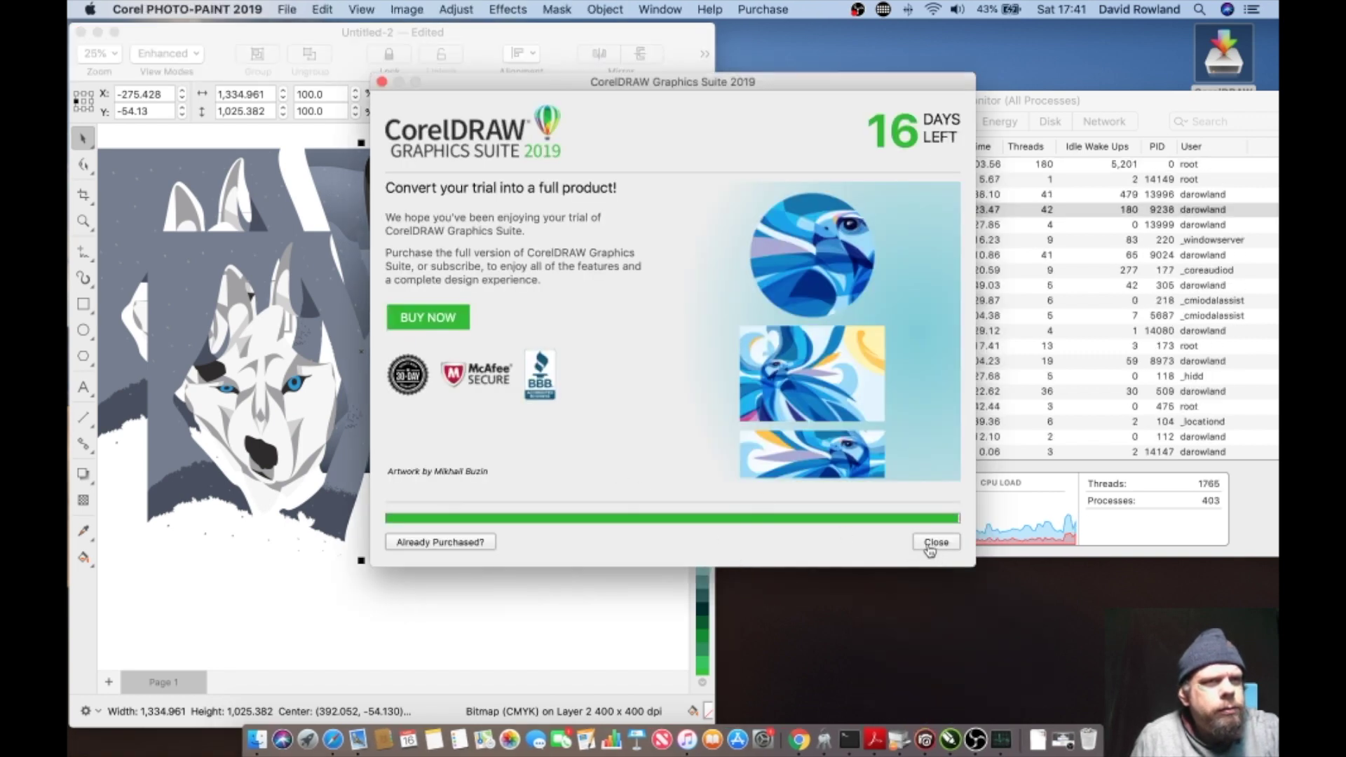
pyautogui.click(934, 544)
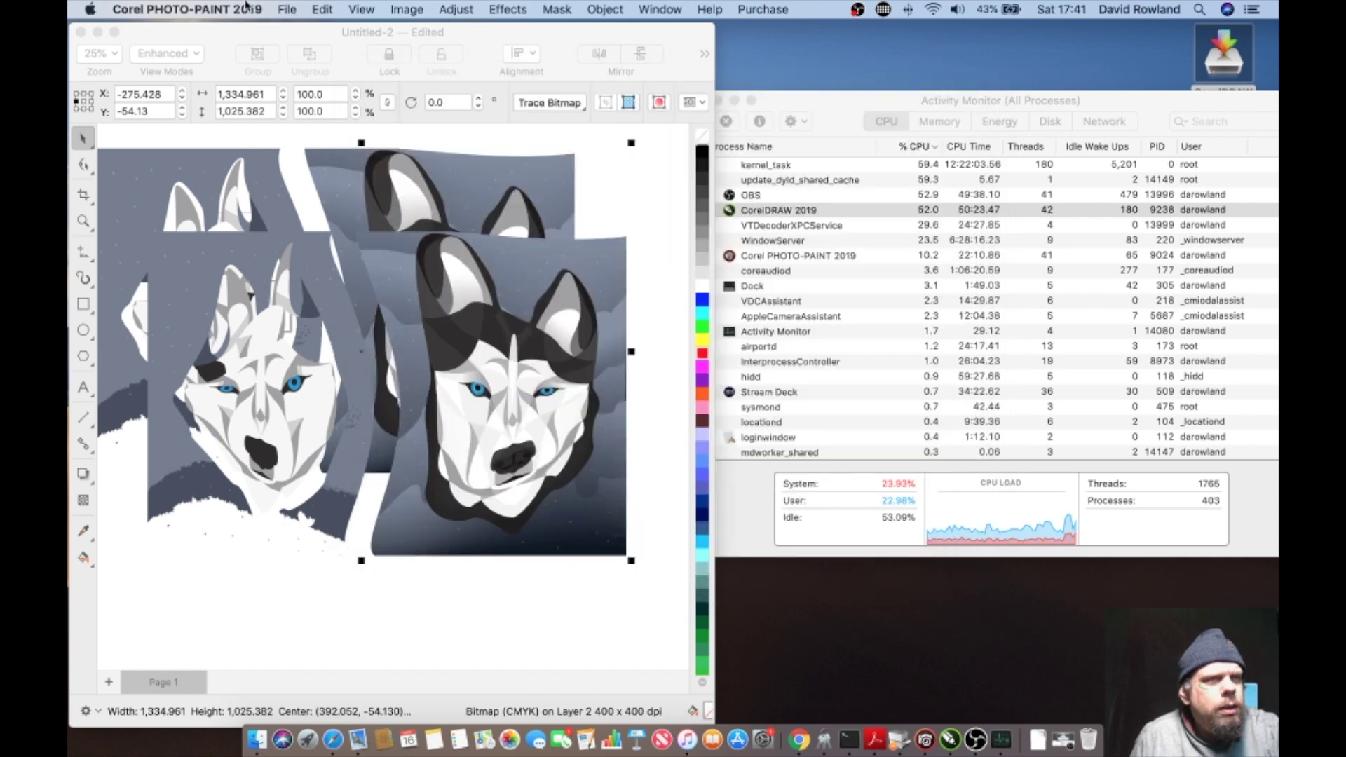
pyautogui.click(524, 571)
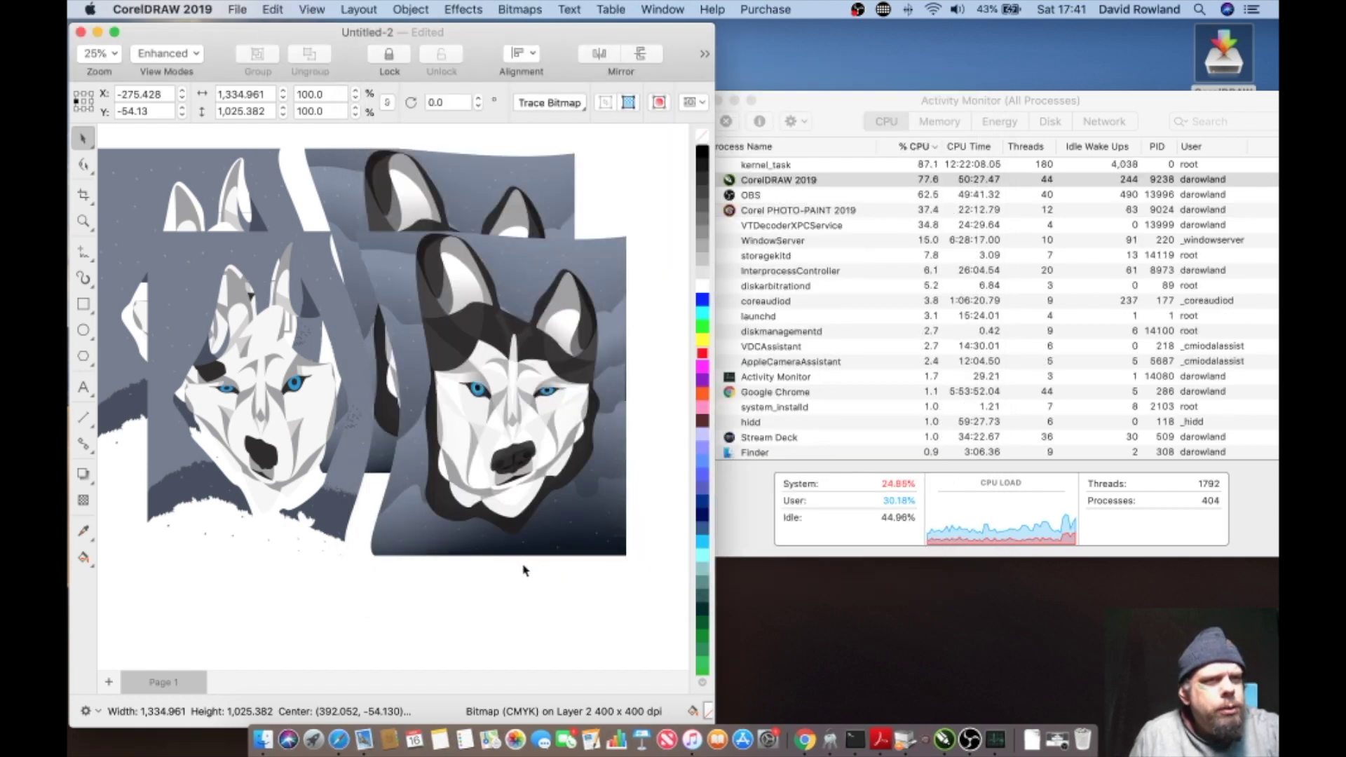
# Step: Move the combined bitmap to a centre of about X 462, Y -48 mm and check memory usage in Activity Monitor
pyautogui.click(351, 414)
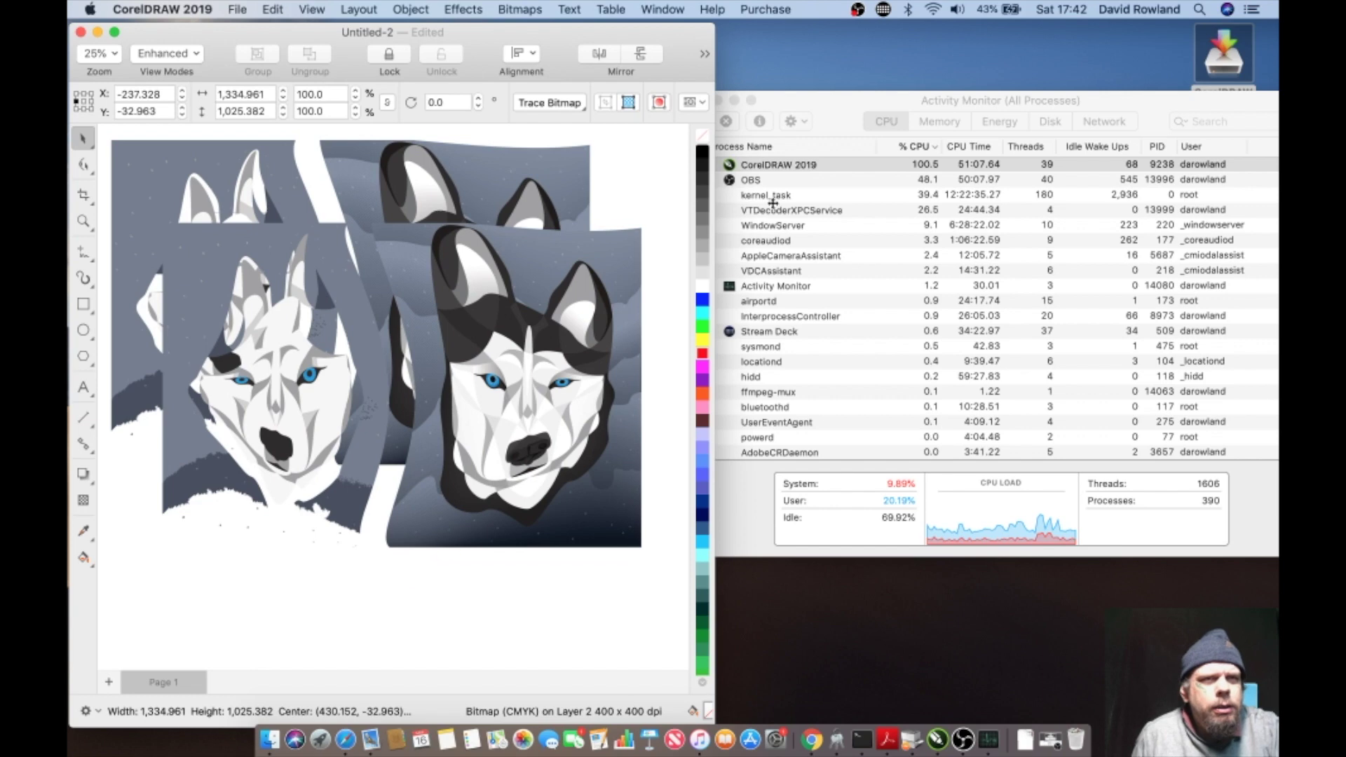
pyautogui.click(933, 126)
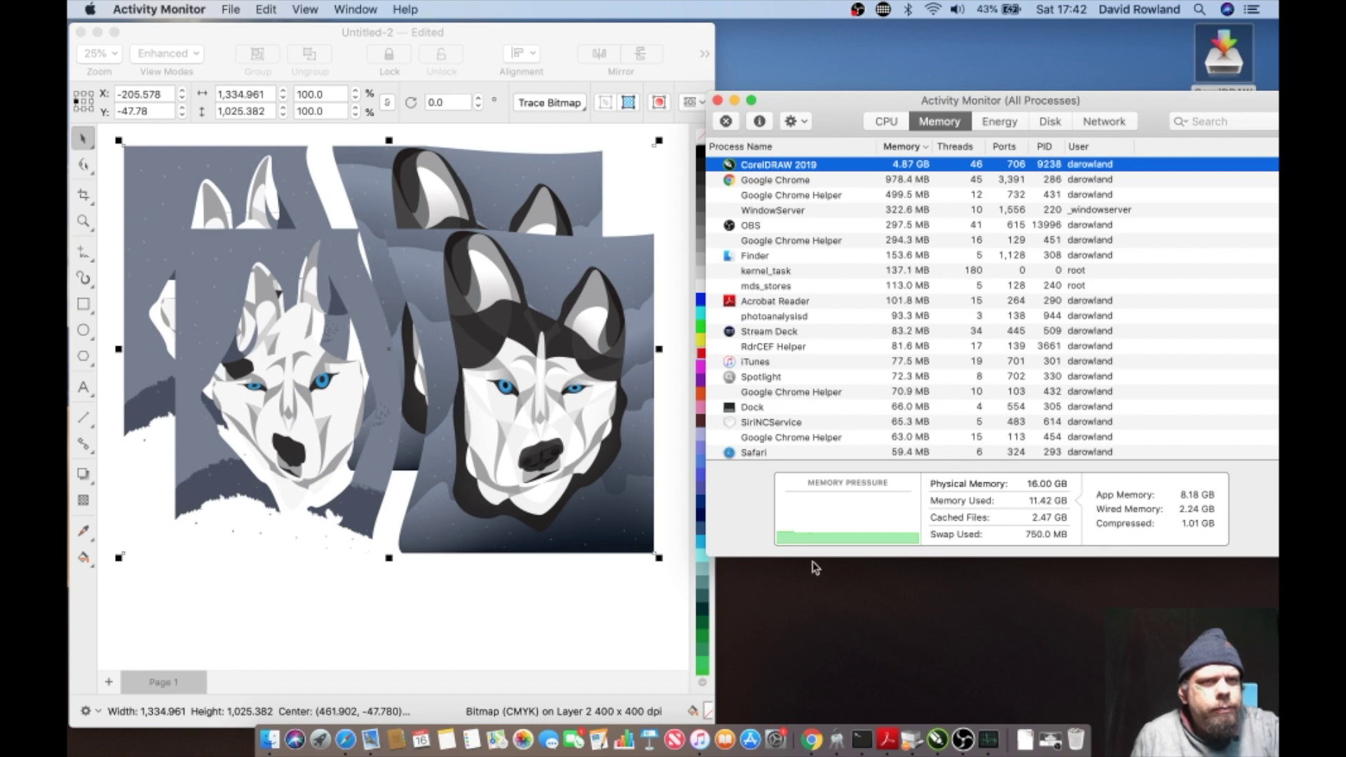
pyautogui.moveTo(913, 542)
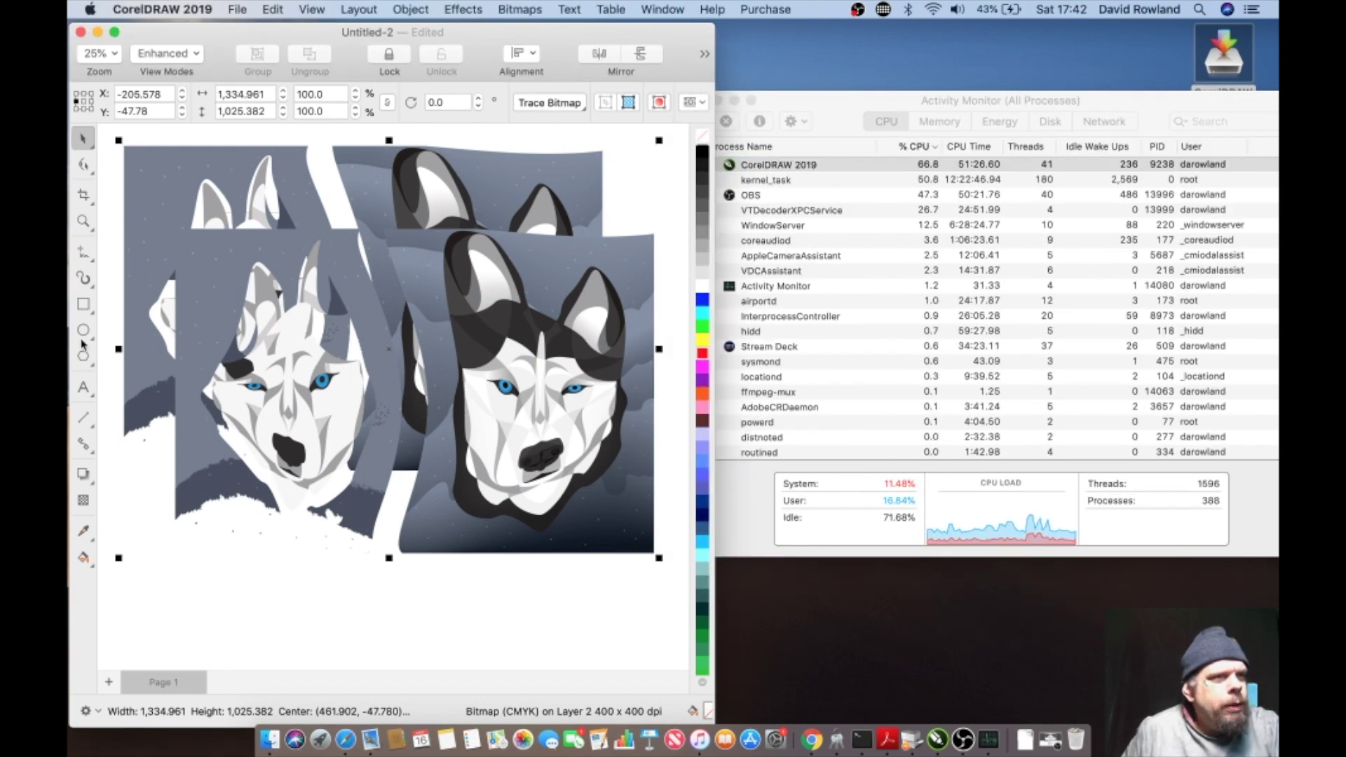
# Step: Draw a five-sided polygon about 1067 by 703 mm over the husky faces, and place a copy of the combined bitmap down and left
pyautogui.click(84, 358)
pyautogui.moveTo(196, 249); pyautogui.dragTo(631, 538)
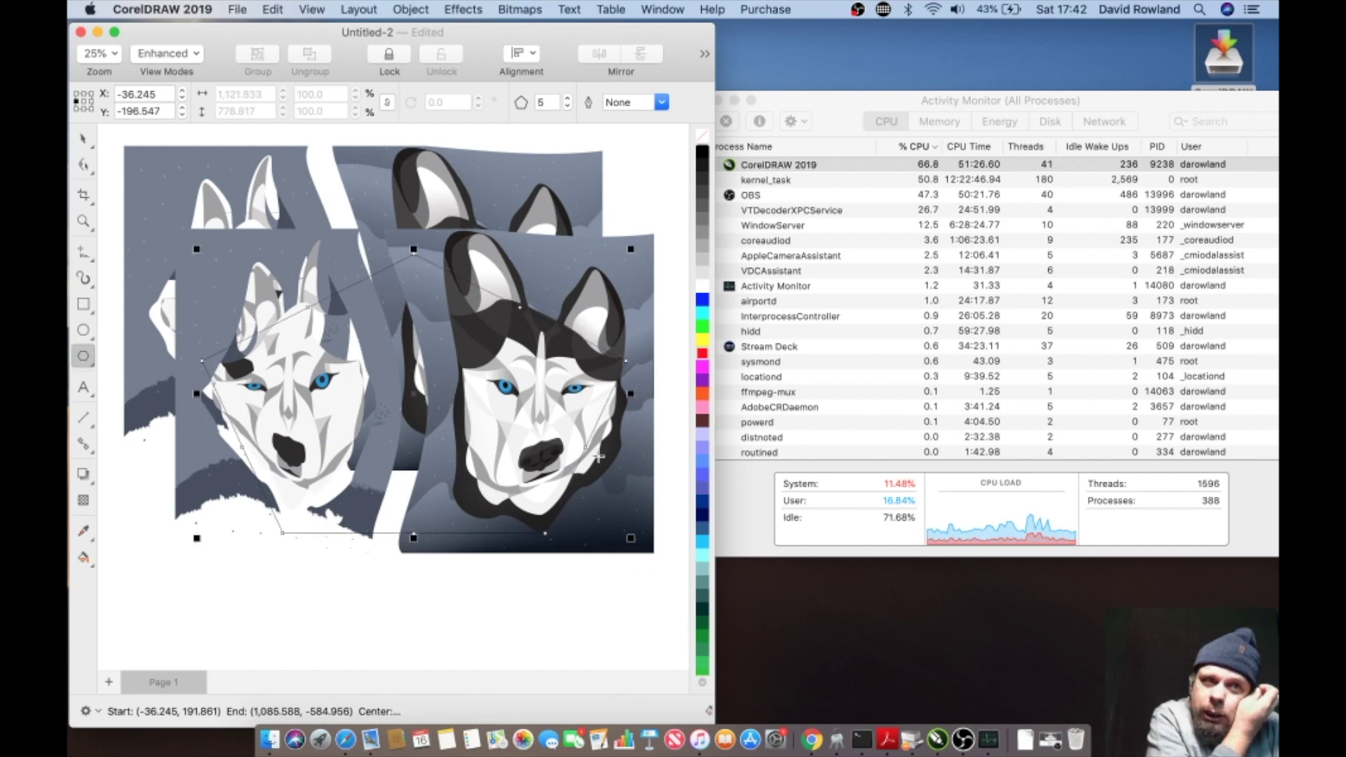
pyautogui.click(83, 140)
pyautogui.click(502, 202)
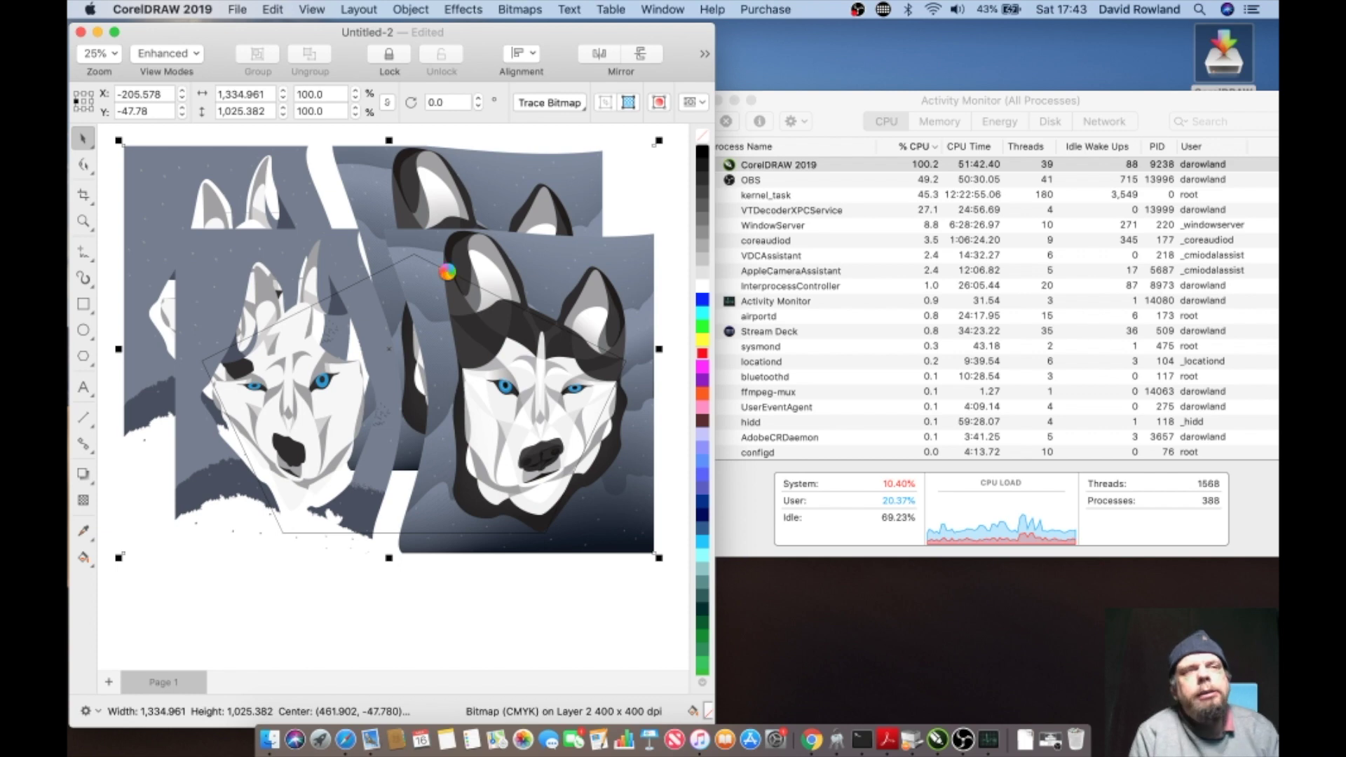
pyautogui.rightClick(449, 276)
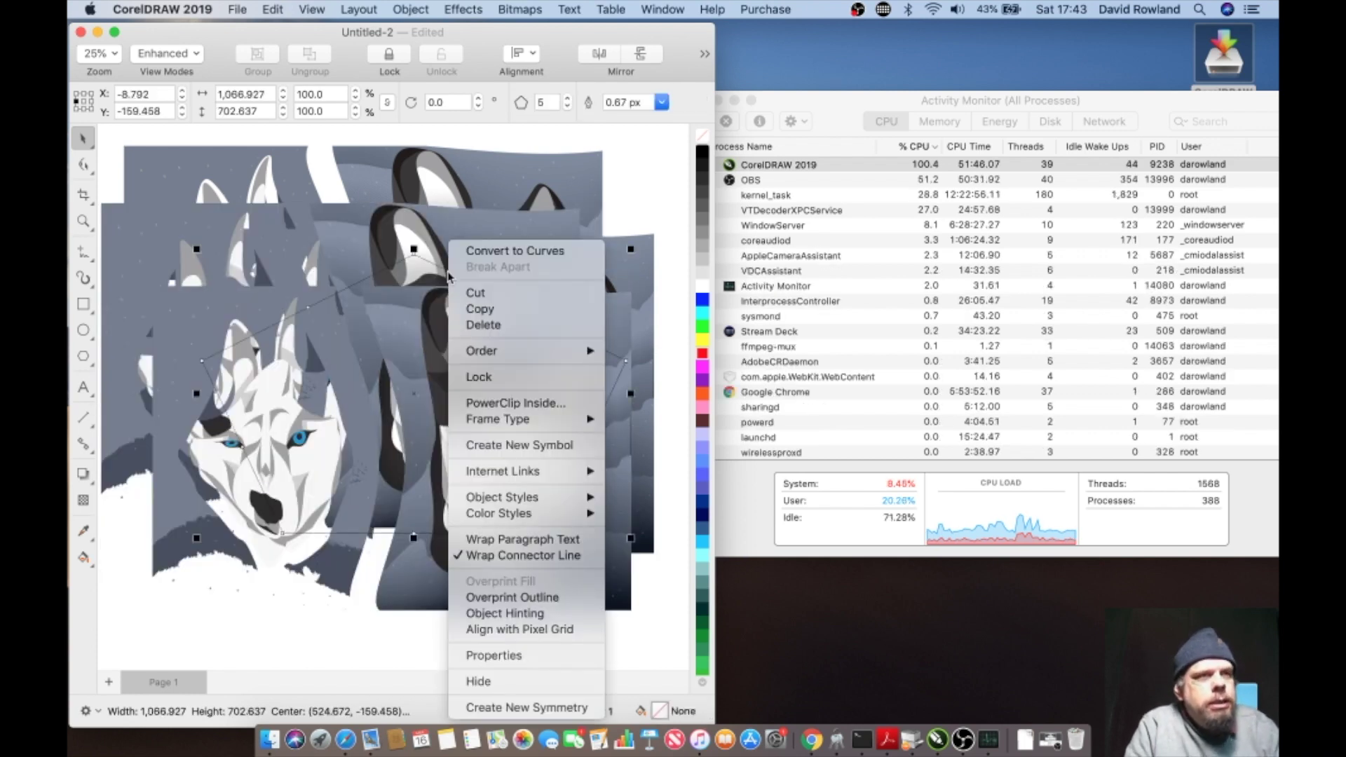
pyautogui.click(519, 403)
pyautogui.click(509, 384)
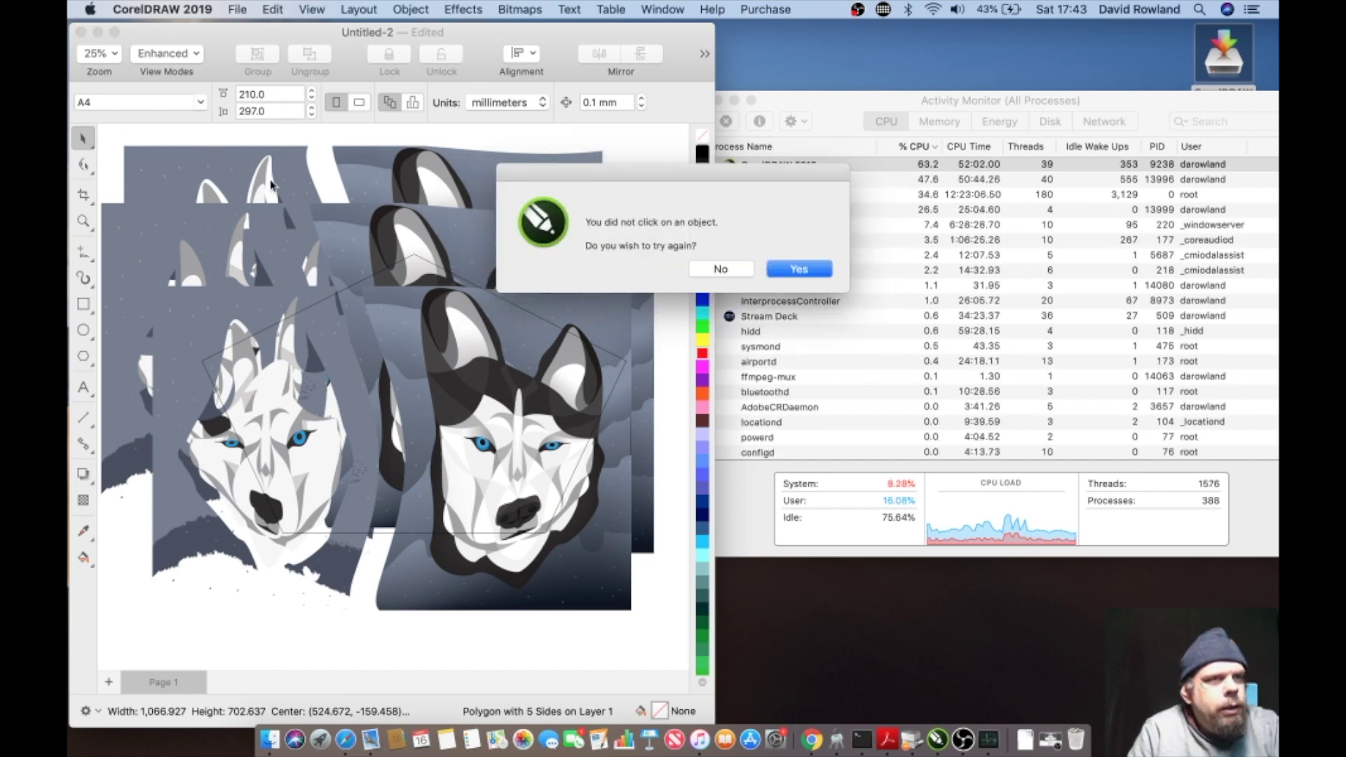
pyautogui.click(701, 272)
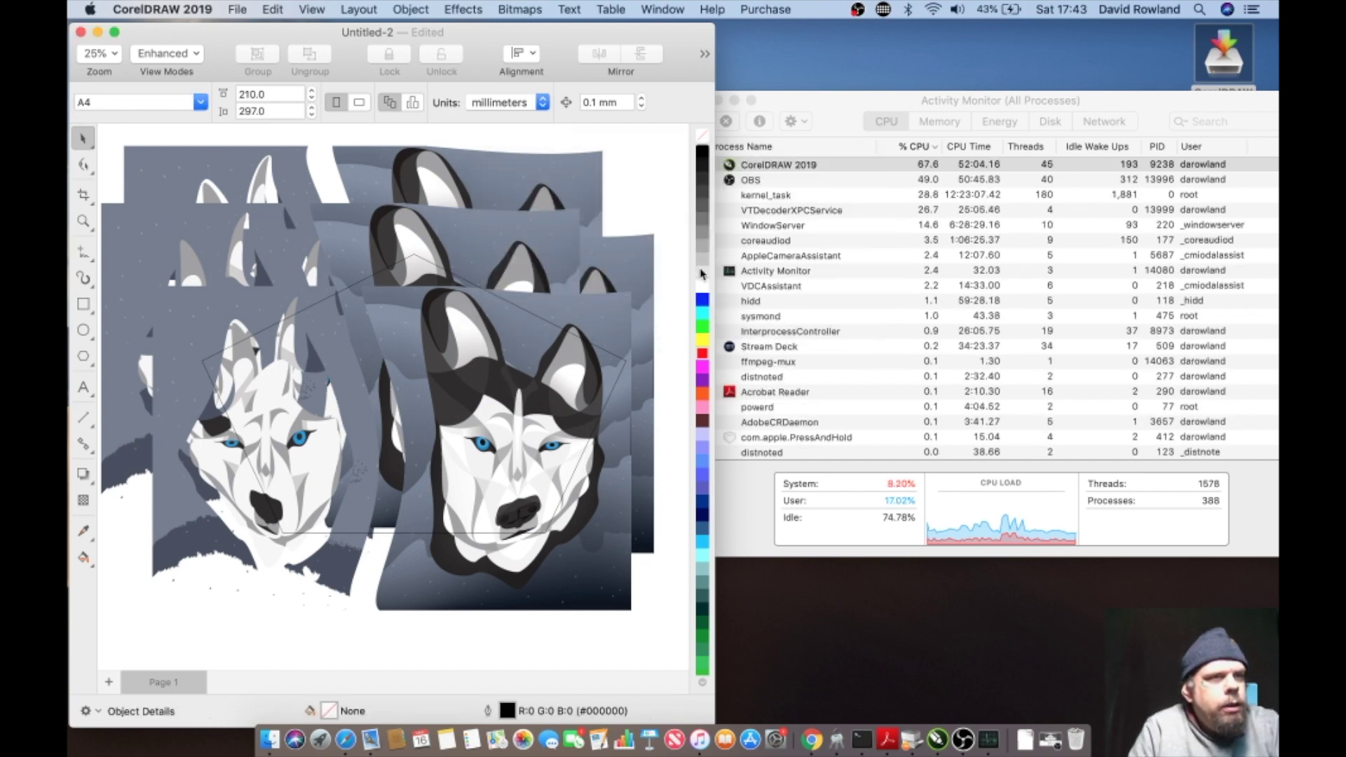
# Step: PowerClip the original combined husky bitmap inside the five-sided polygon and deselect everything
pyautogui.click(379, 241)
pyautogui.click(259, 179)
pyautogui.click(421, 9)
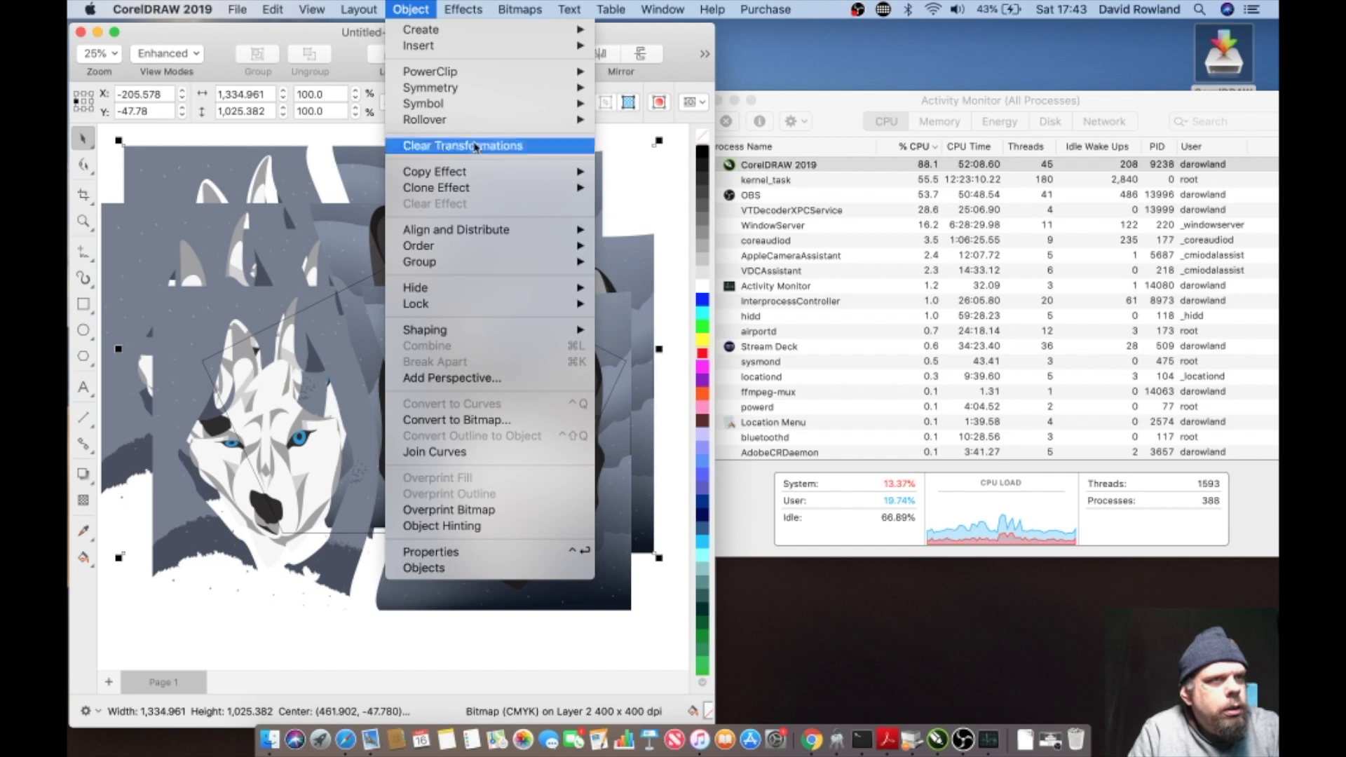
pyautogui.moveTo(473, 75)
pyautogui.click(631, 78)
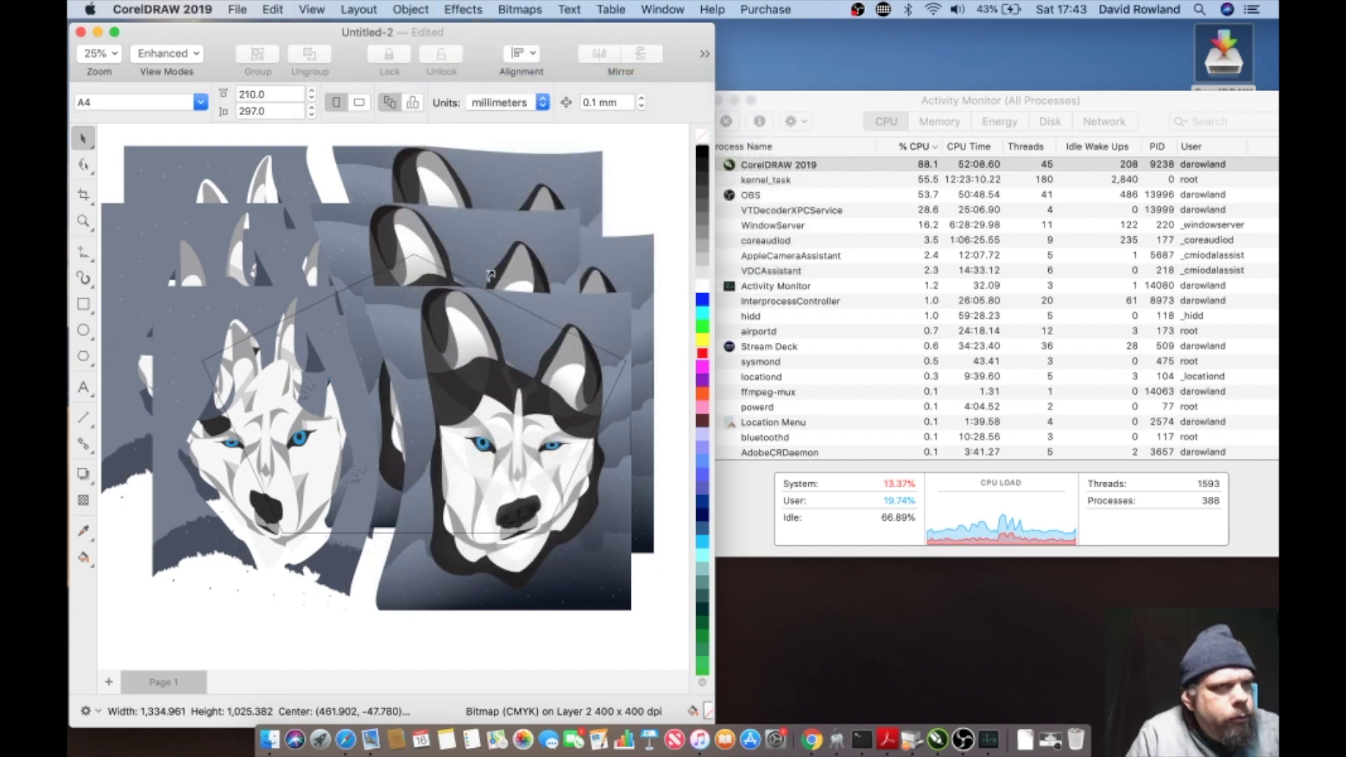
pyautogui.click(493, 300)
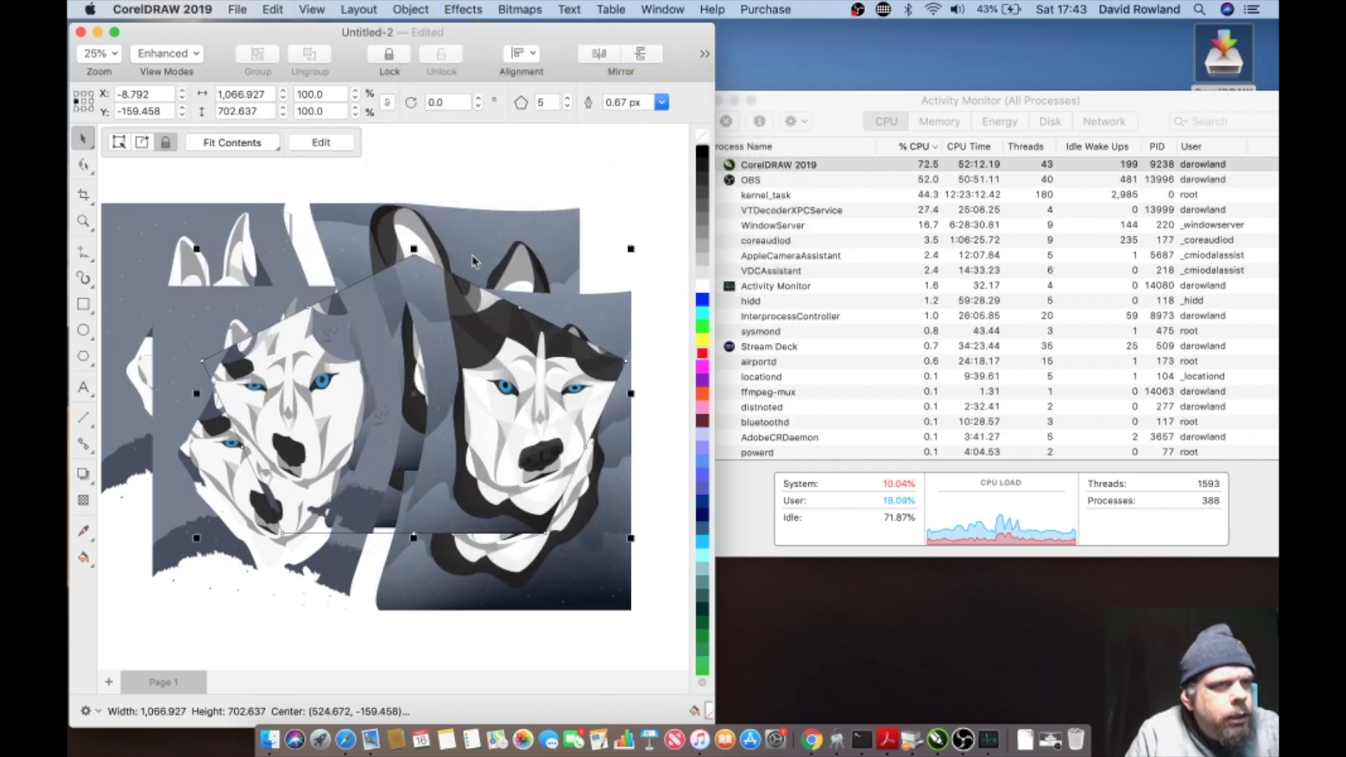
pyautogui.click(286, 226)
pyautogui.press('Escape')
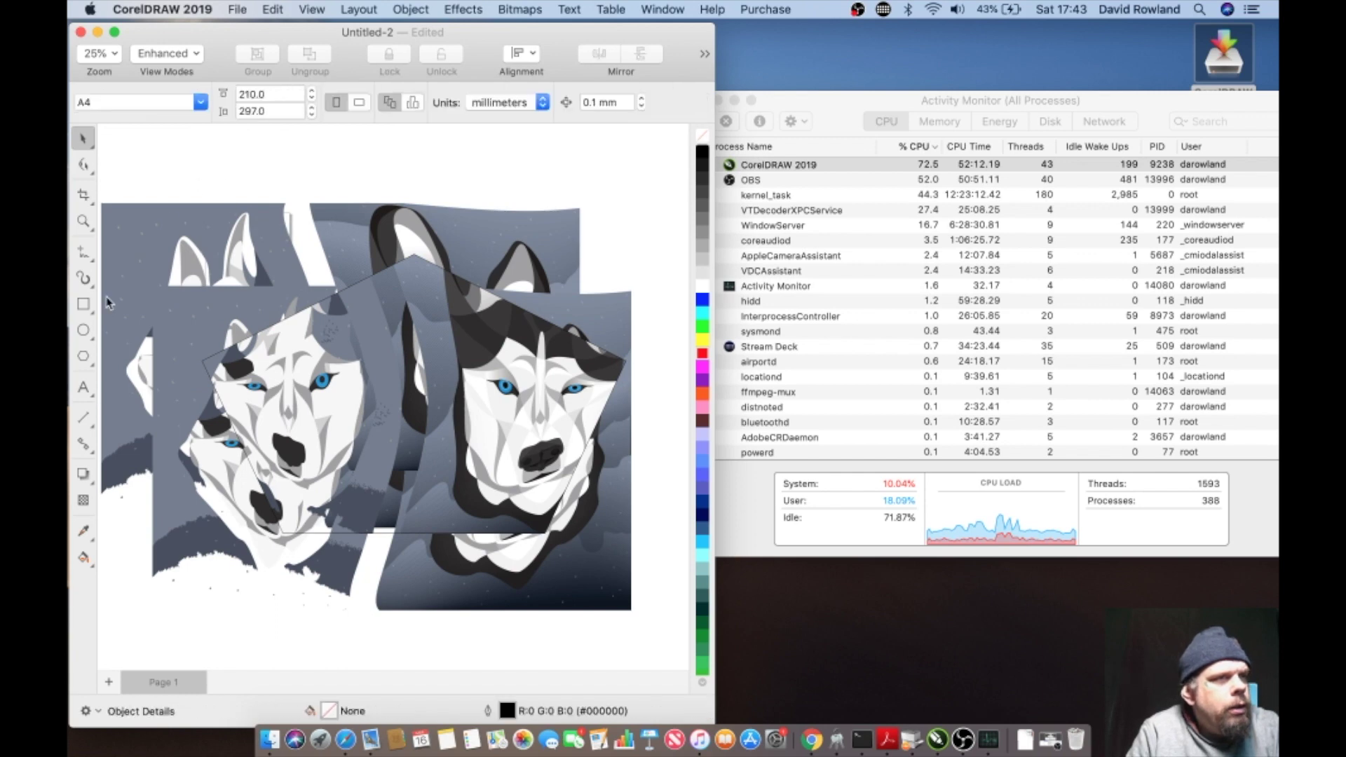
# Step: Draw a closed curve about 1197 by 406 mm above the husky faces, and check its closing node
pyautogui.click(82, 259)
pyautogui.moveTo(135, 187)
pyautogui.mouseDown()
pyautogui.moveTo(234, 155)
pyautogui.moveTo(467, 156)
pyautogui.moveTo(605, 277)
pyautogui.moveTo(407, 232)
pyautogui.moveTo(249, 305)
pyautogui.moveTo(171, 281)
pyautogui.moveTo(141, 243)
pyautogui.moveTo(134, 186)
pyautogui.mouseUp()
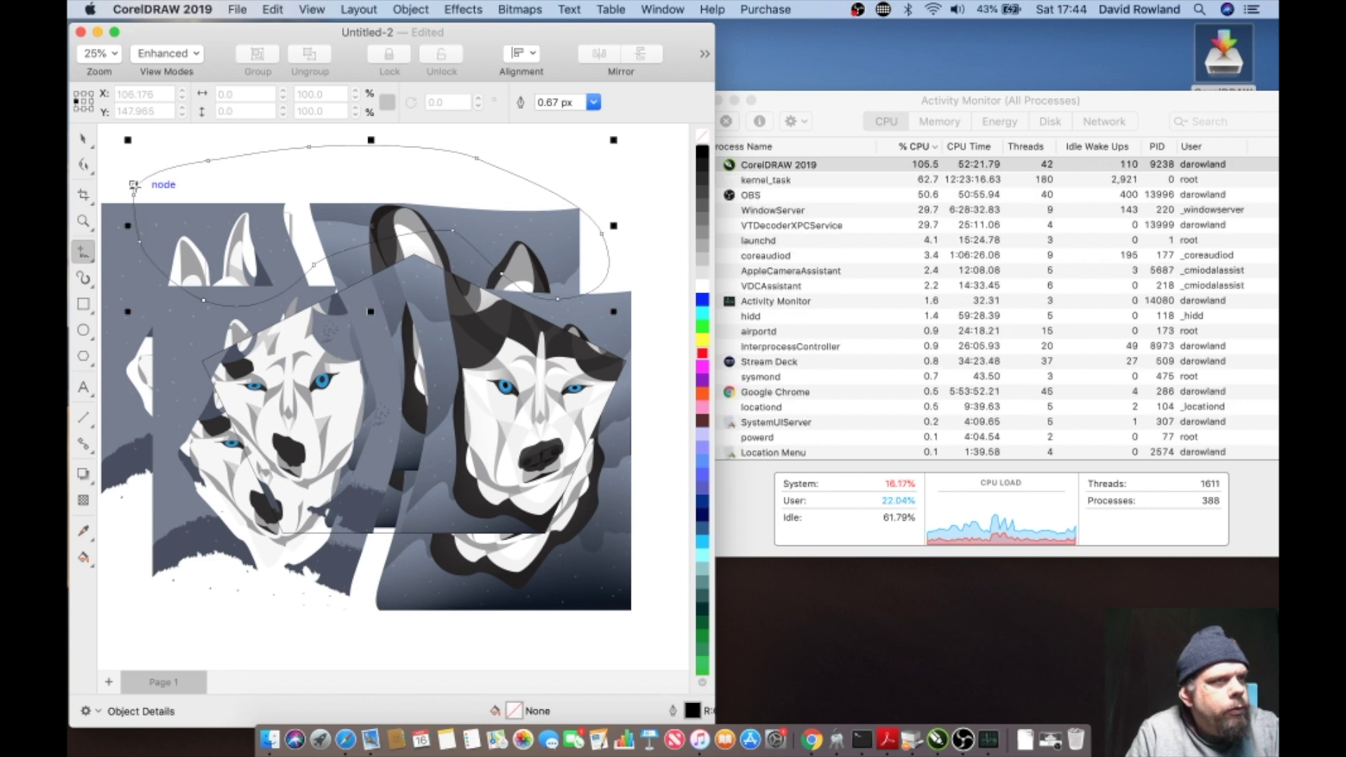
pyautogui.click(83, 163)
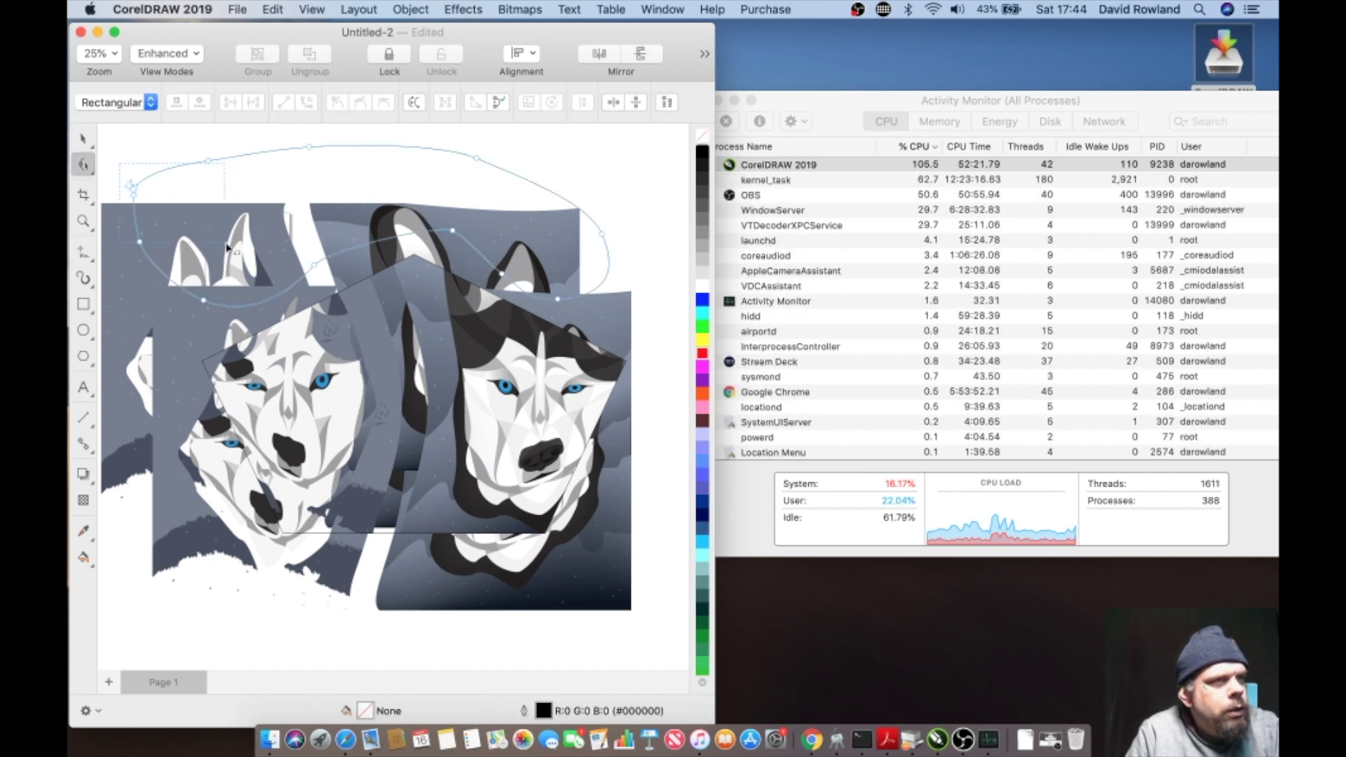
pyautogui.click(134, 186)
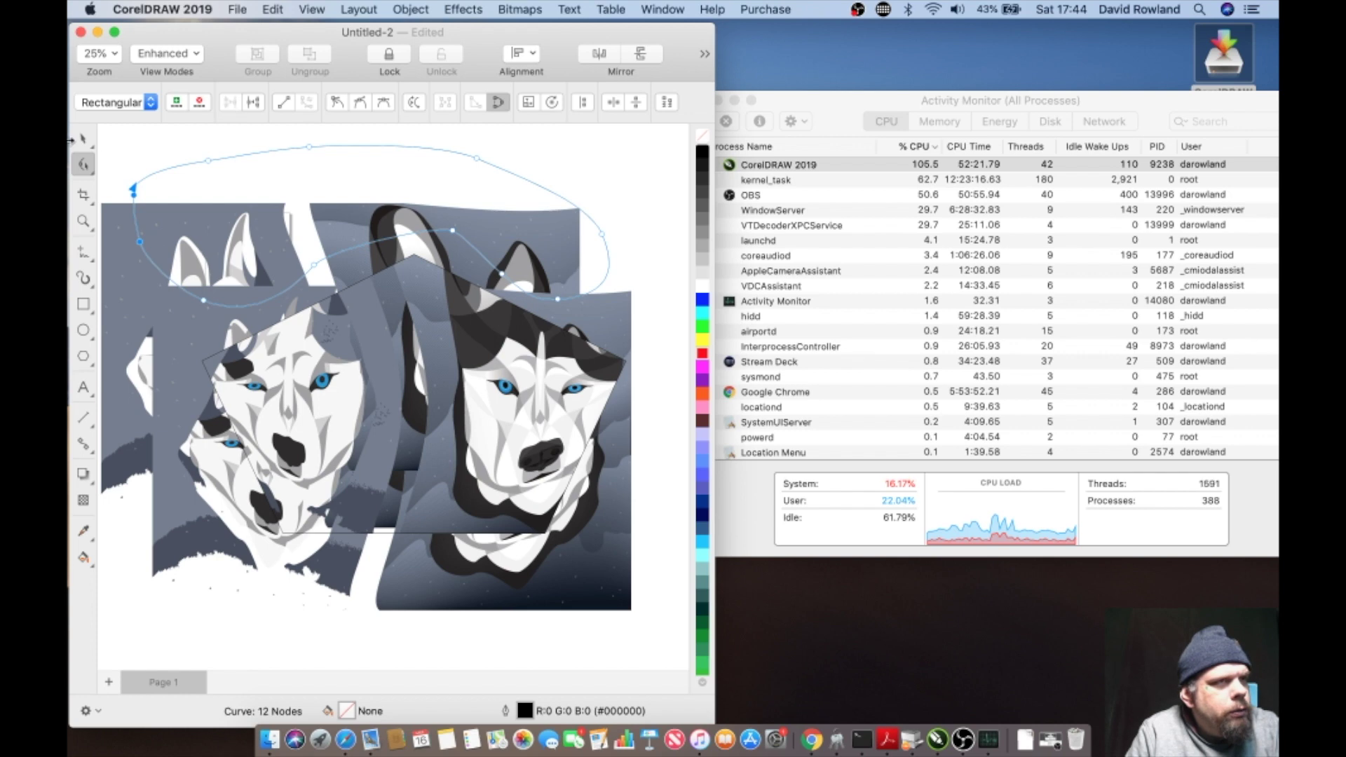
pyautogui.press('space')
# Step: Try to PowerClip the closed curve inside the copy of the combined husky bitmap
pyautogui.click(128, 251)
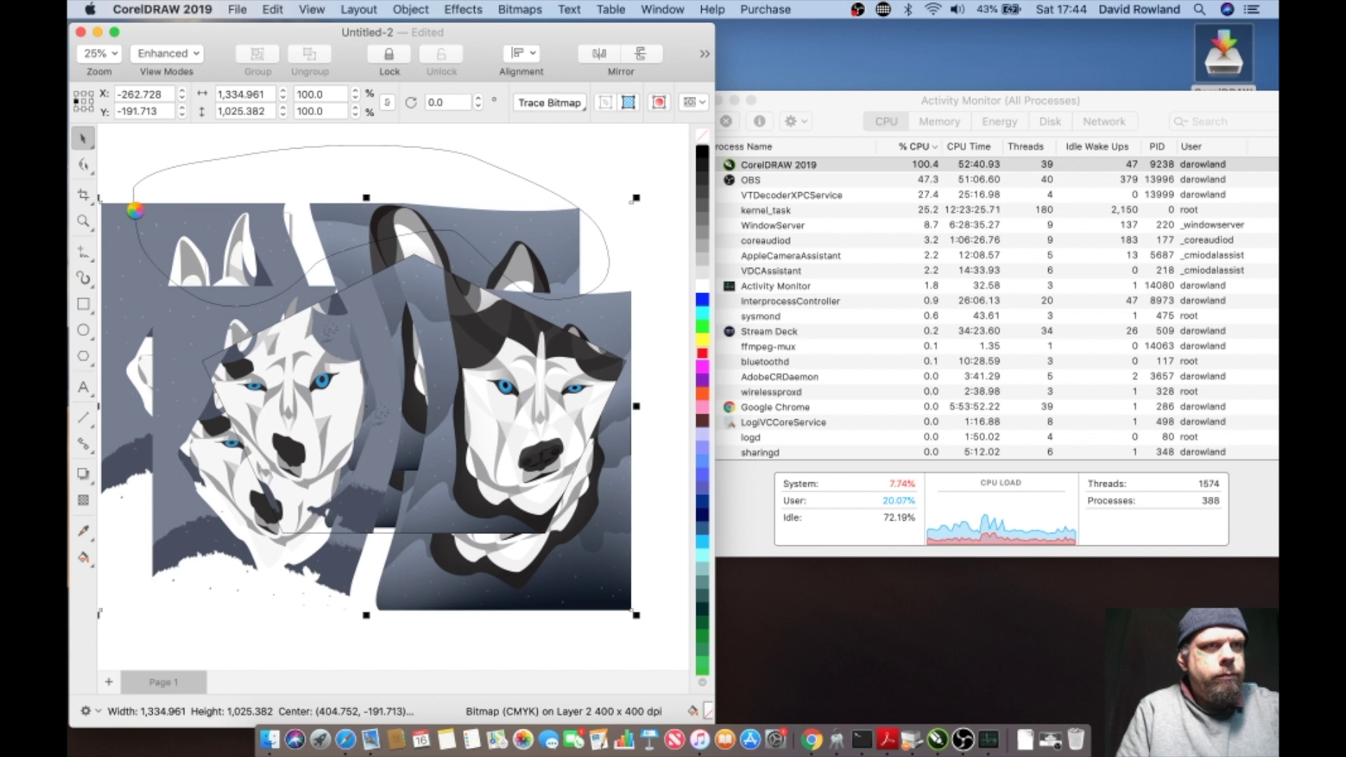
pyautogui.rightClick(141, 231)
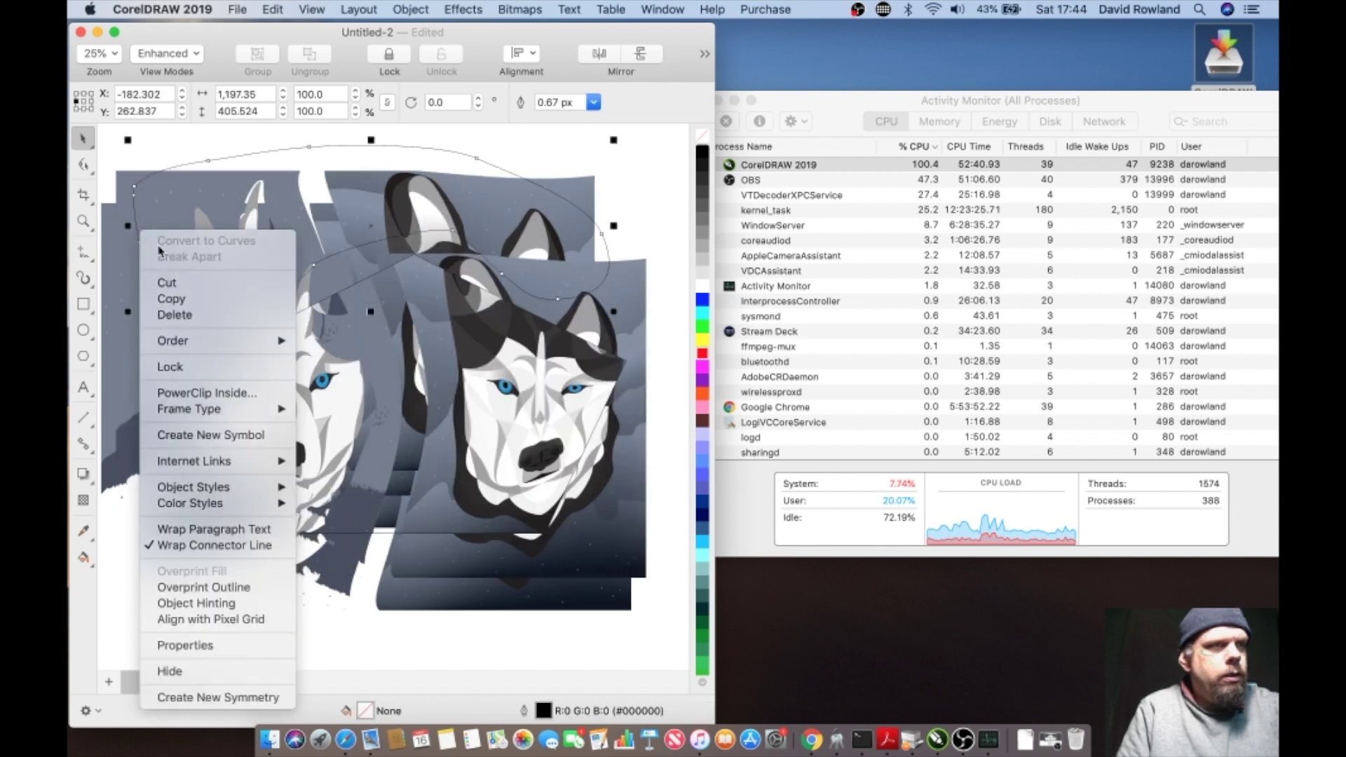
pyautogui.click(190, 394)
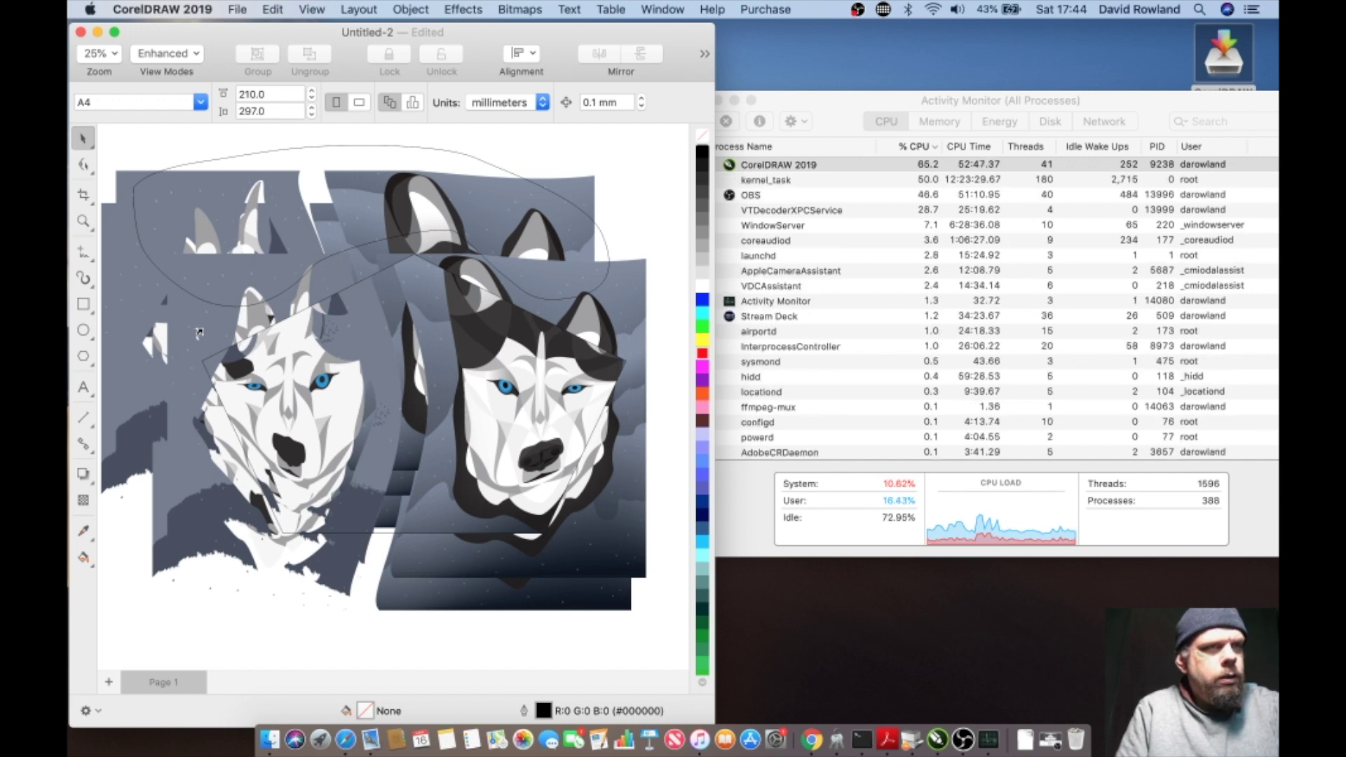
pyautogui.click(177, 171)
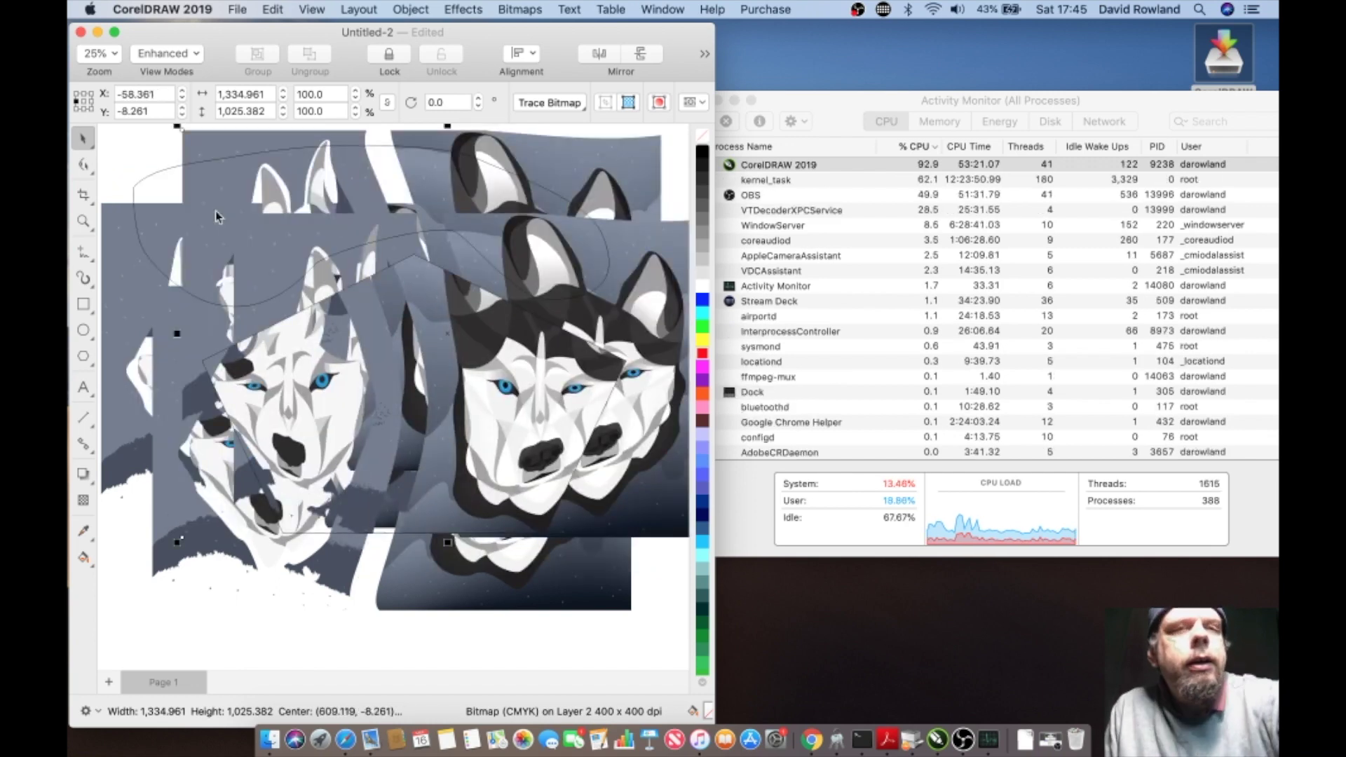
# Step: Delete the unclipped copy of the combined bitmap and the closed curve above the pentagon
pyautogui.click(120, 246)
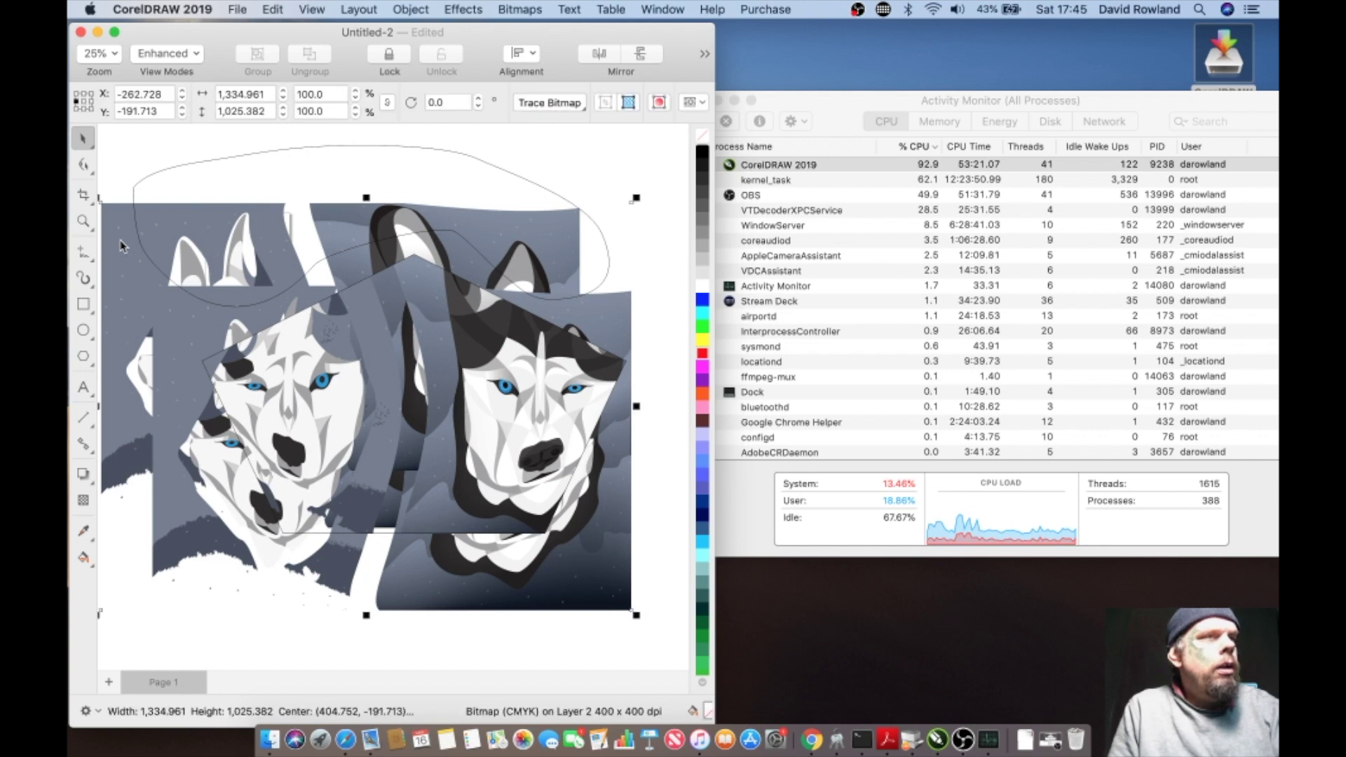
pyautogui.press('Delete')
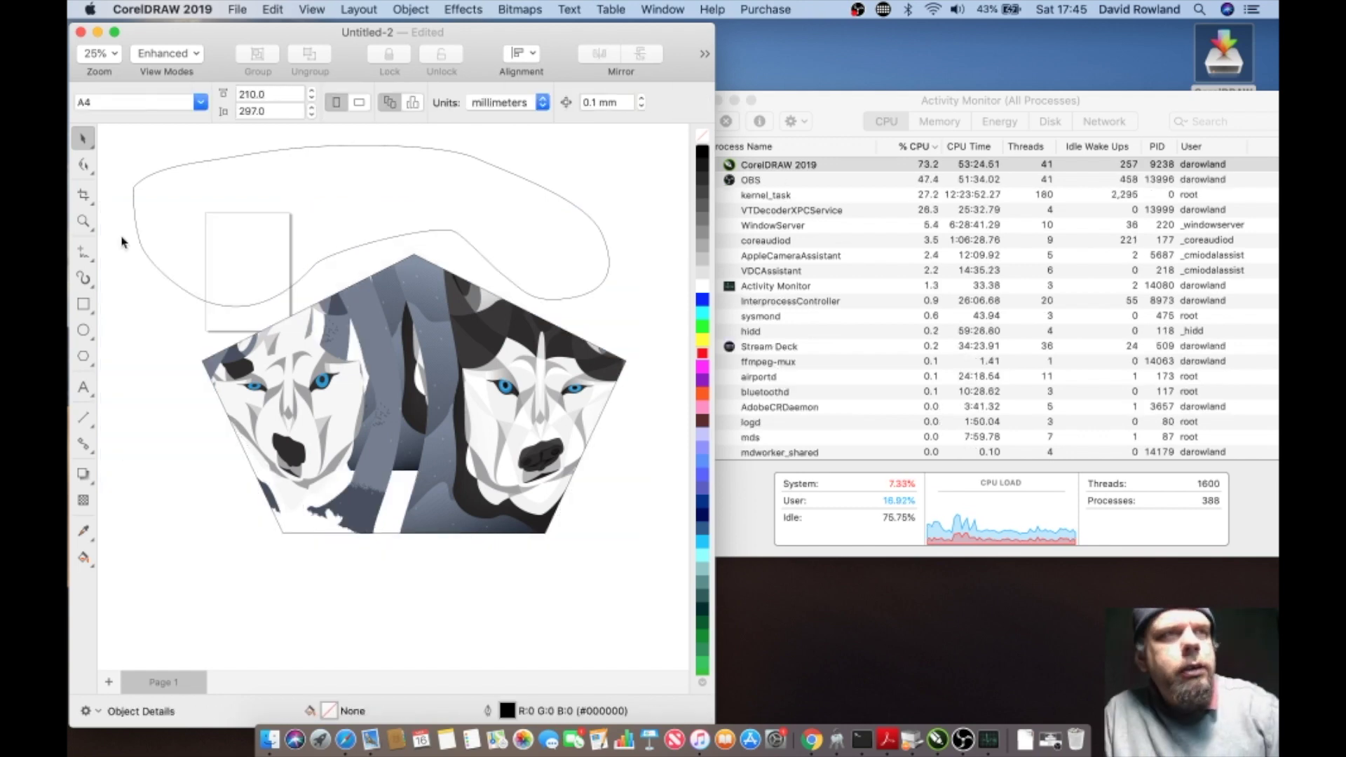
pyautogui.click(161, 273)
pyautogui.press('Delete')
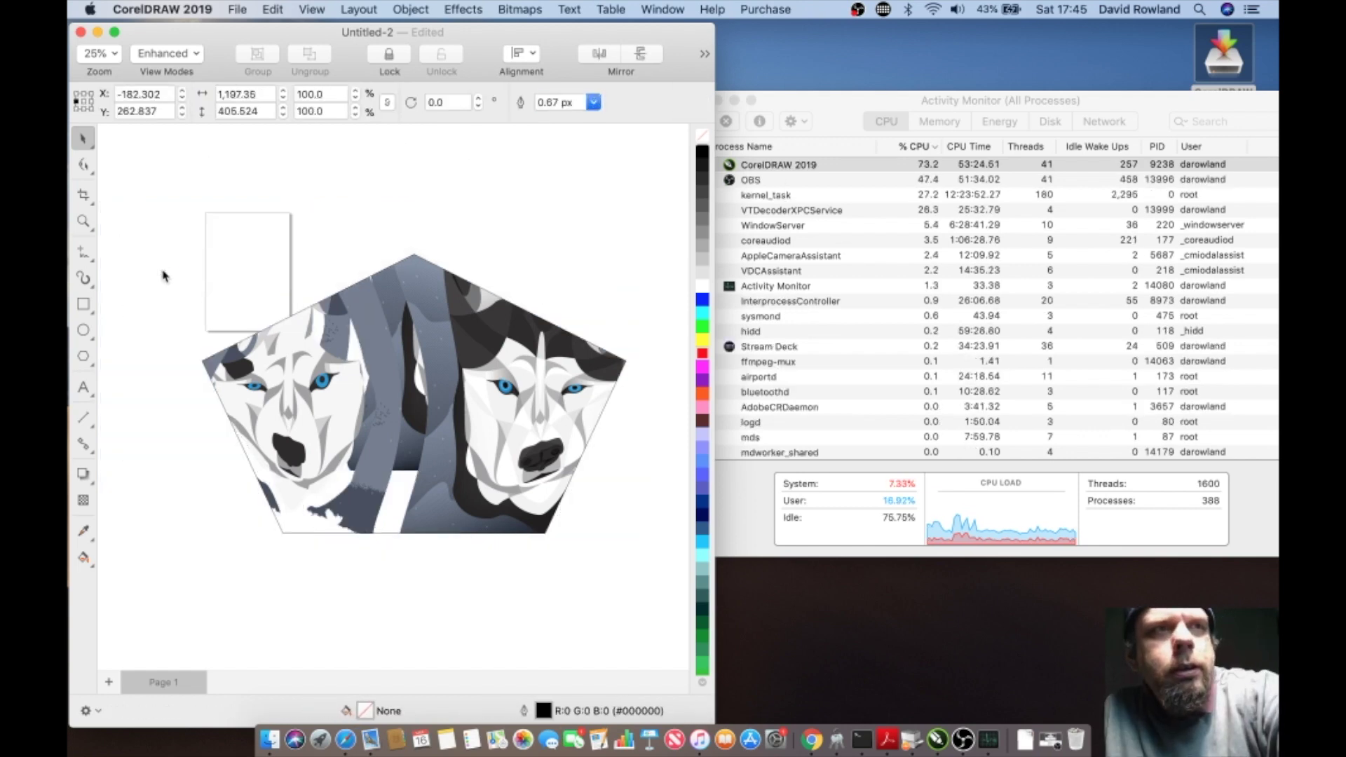
# Step: Check CorelDRAW's memory and CPU usage in Activity Monitor
pyautogui.moveTo(423, 344)
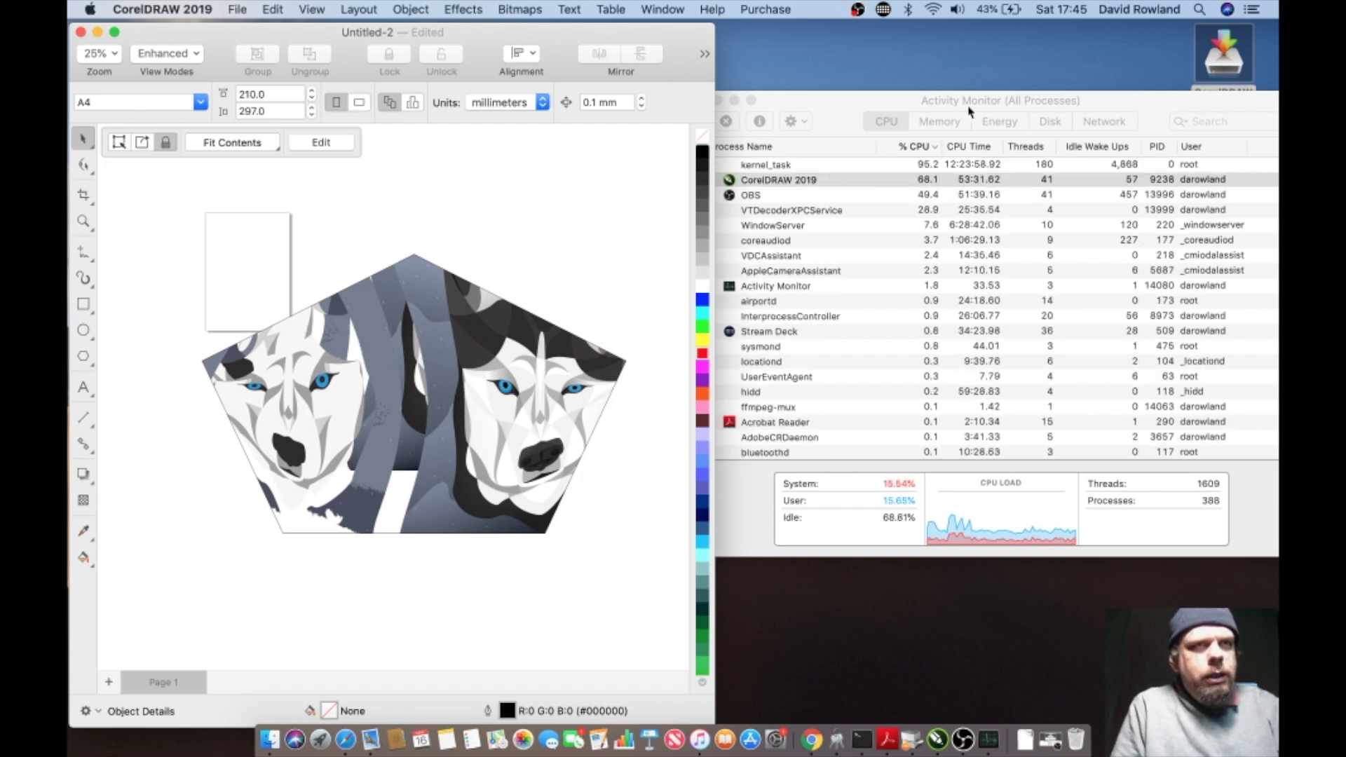
pyautogui.click(945, 124)
pyautogui.click(946, 124)
pyautogui.click(886, 123)
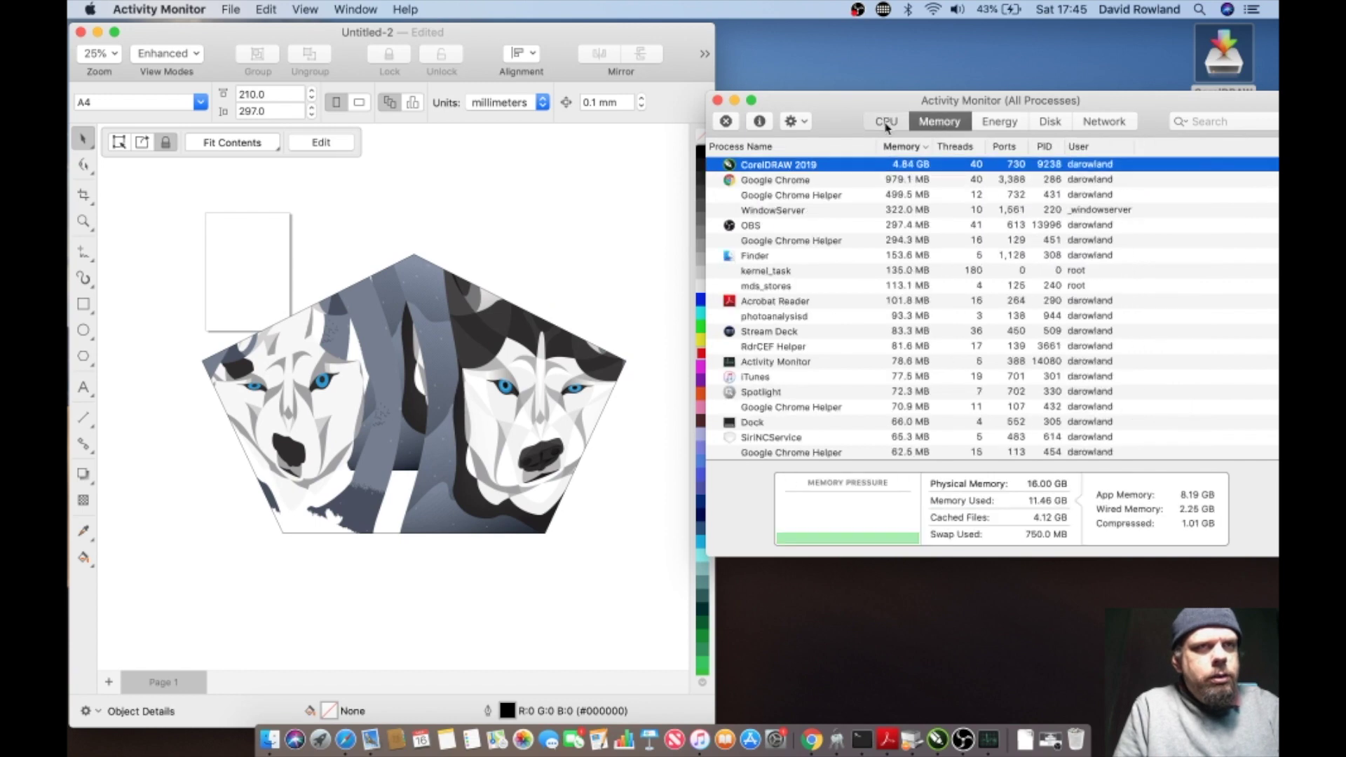
# Step: Return to CorelDRAW, move the PowerClipped pentagon to a centre of about X 533, Y -62 mm, and recheck memory usage in Activity Monitor
pyautogui.click(466, 34)
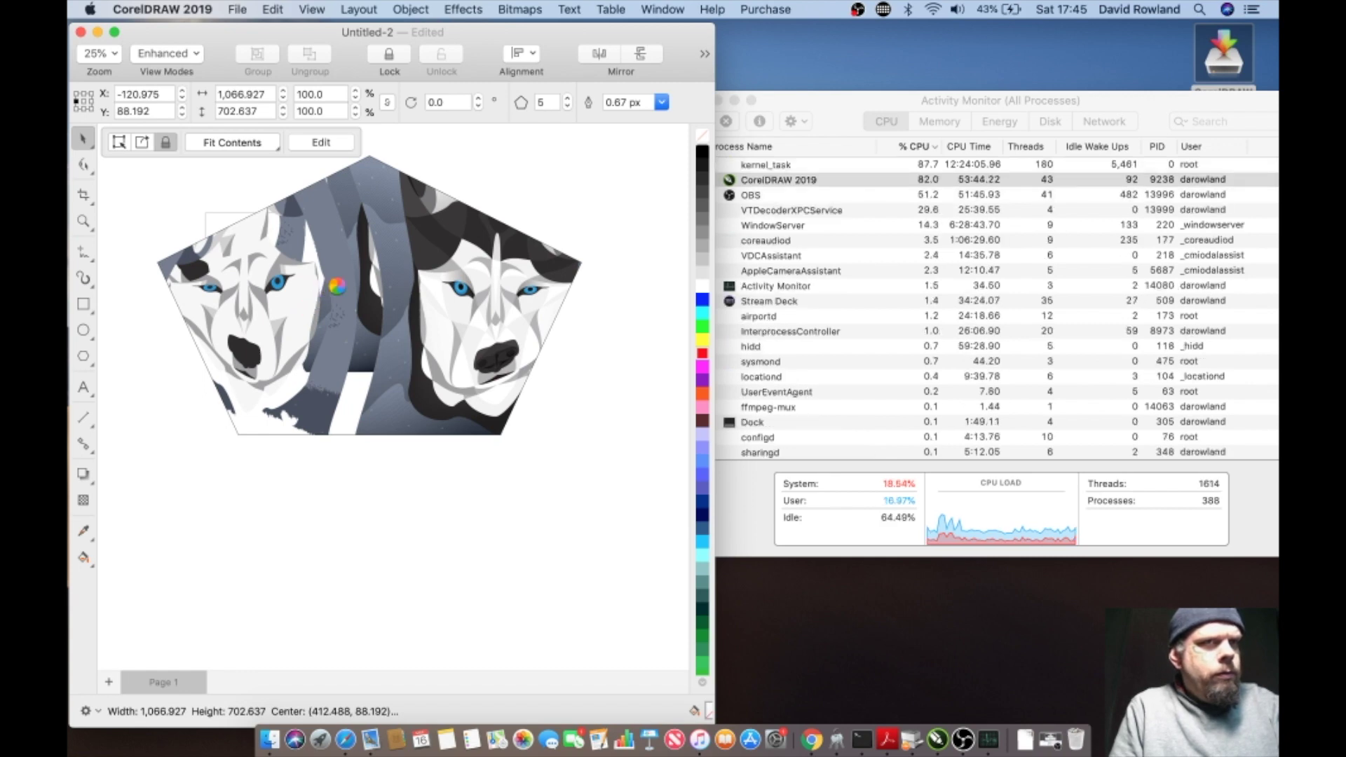
pyautogui.click(948, 116)
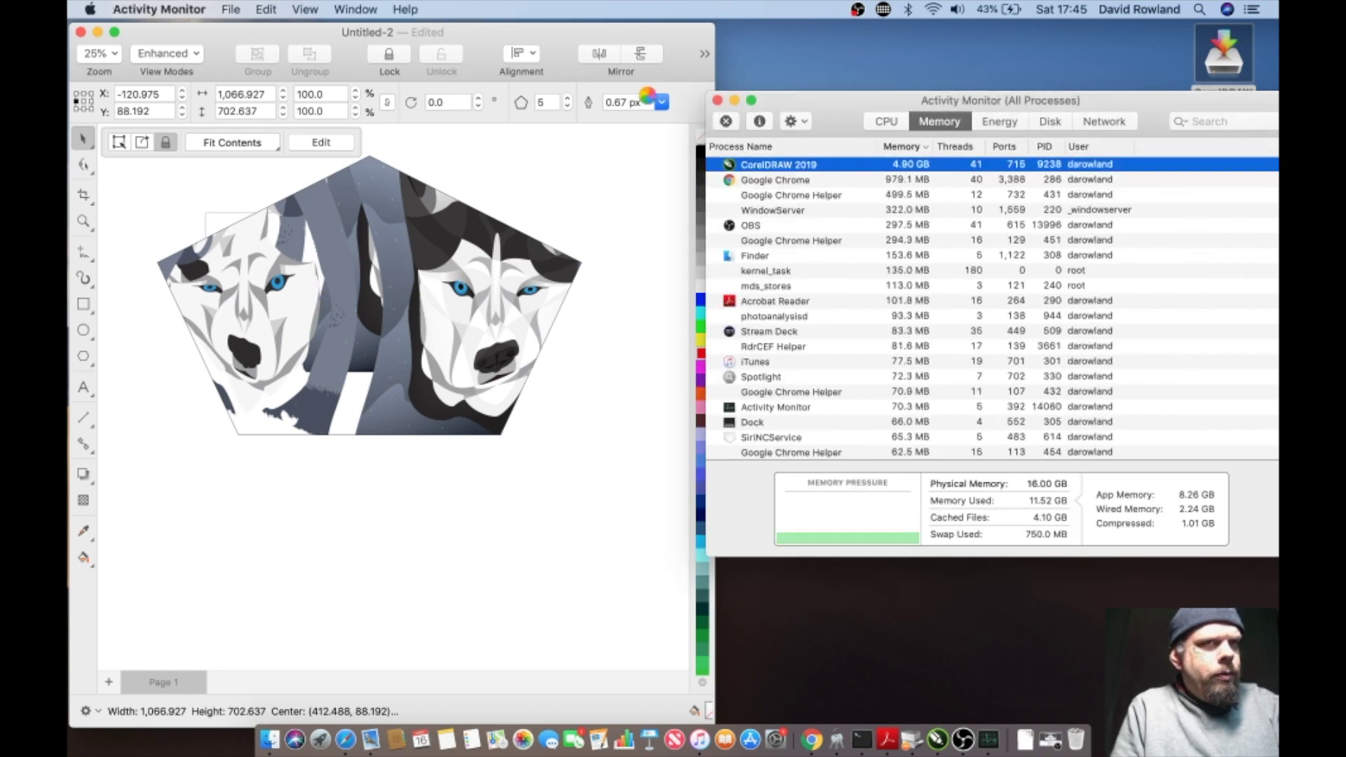
pyautogui.click(396, 31)
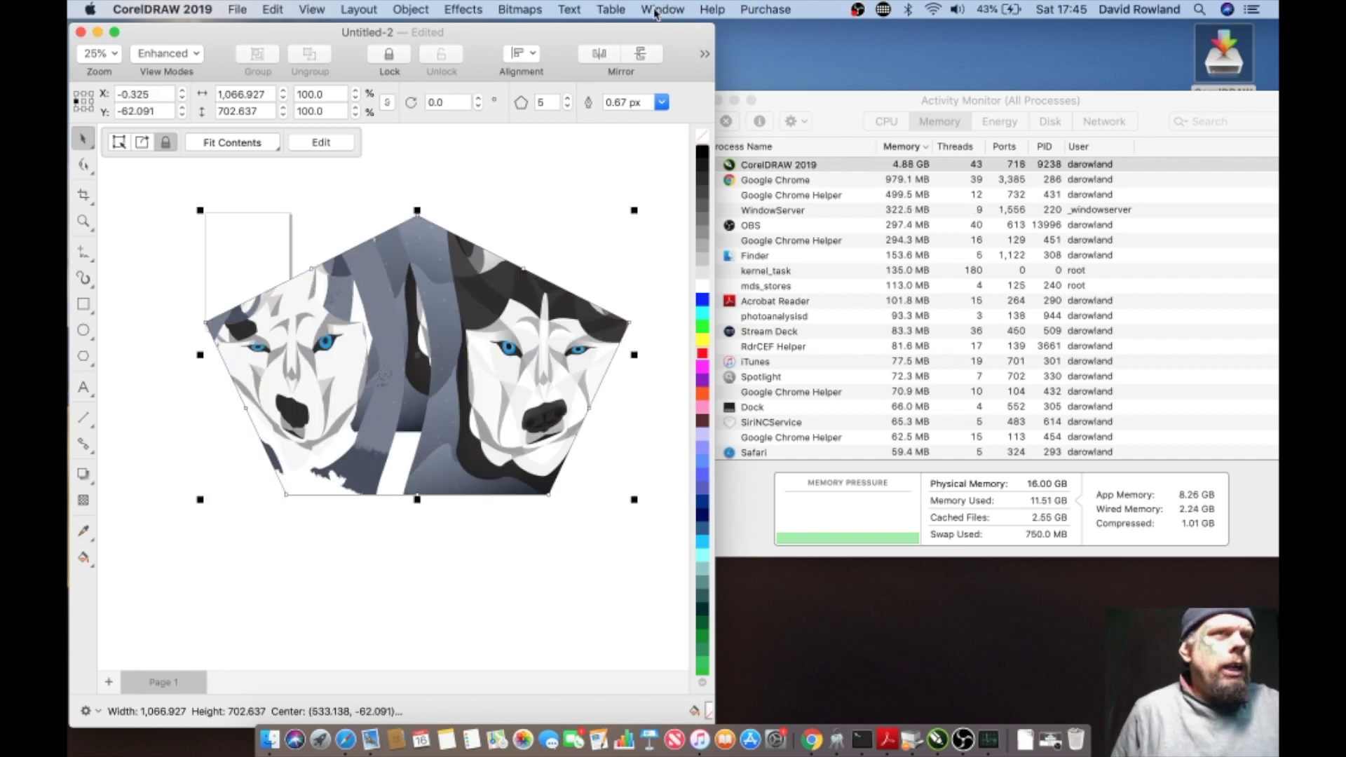
# Step: Set the regular undo levels to 2 in CorelDRAW's general preferences
pyautogui.click(620, 12)
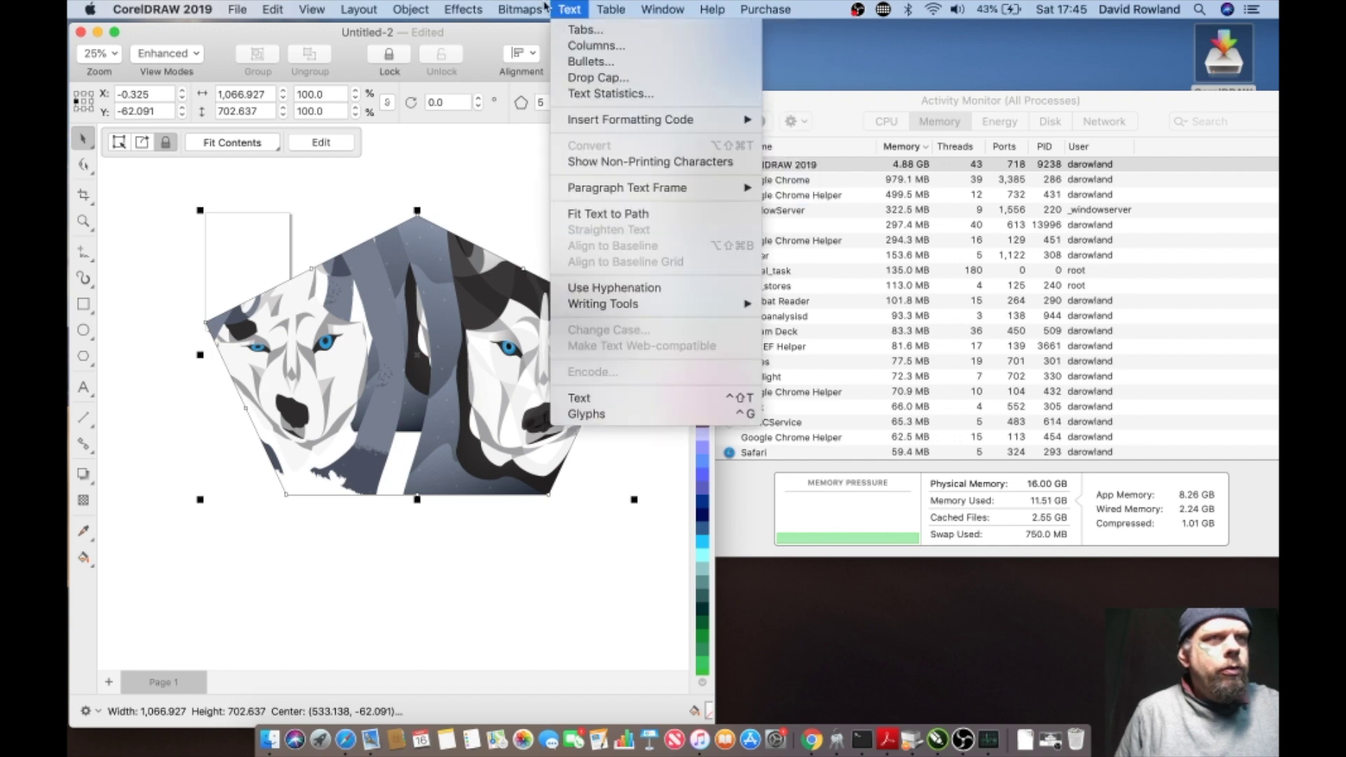
pyautogui.moveTo(573, 10)
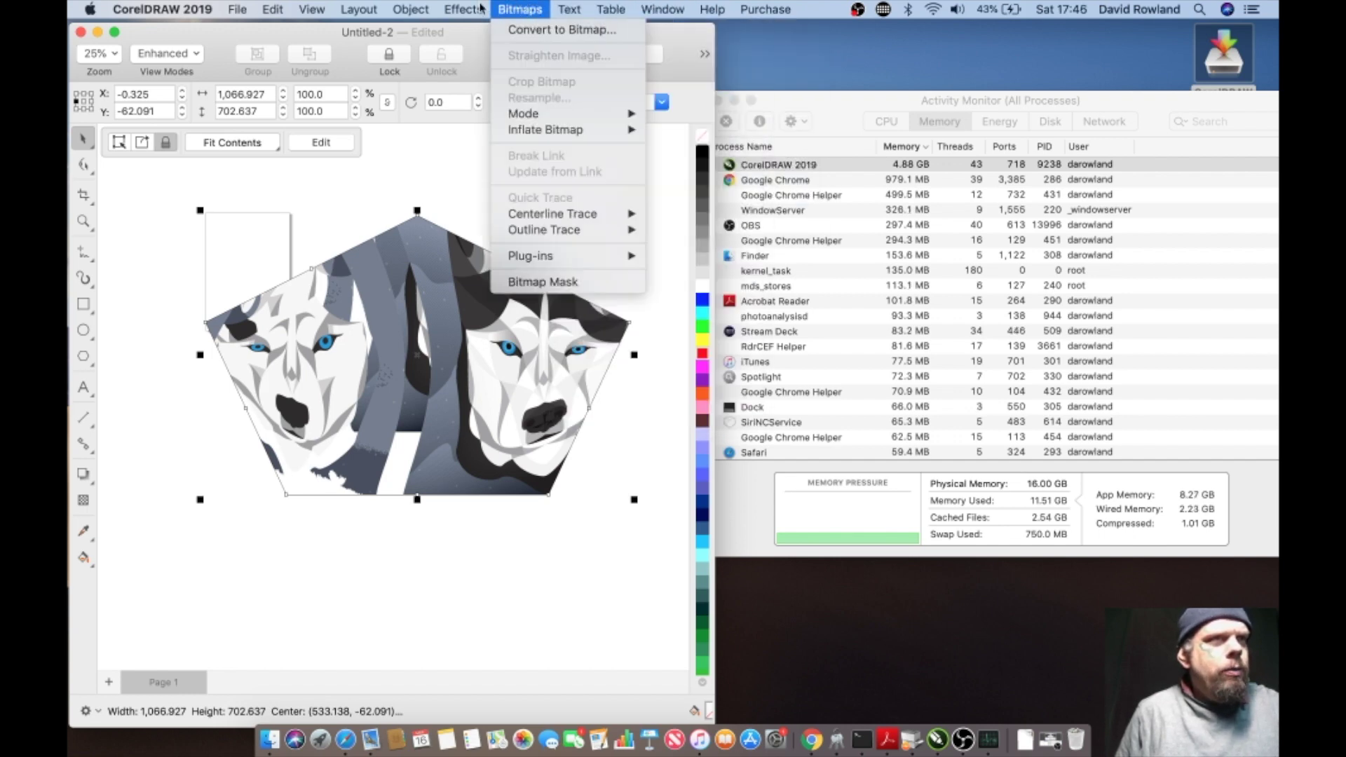
pyautogui.moveTo(477, 9)
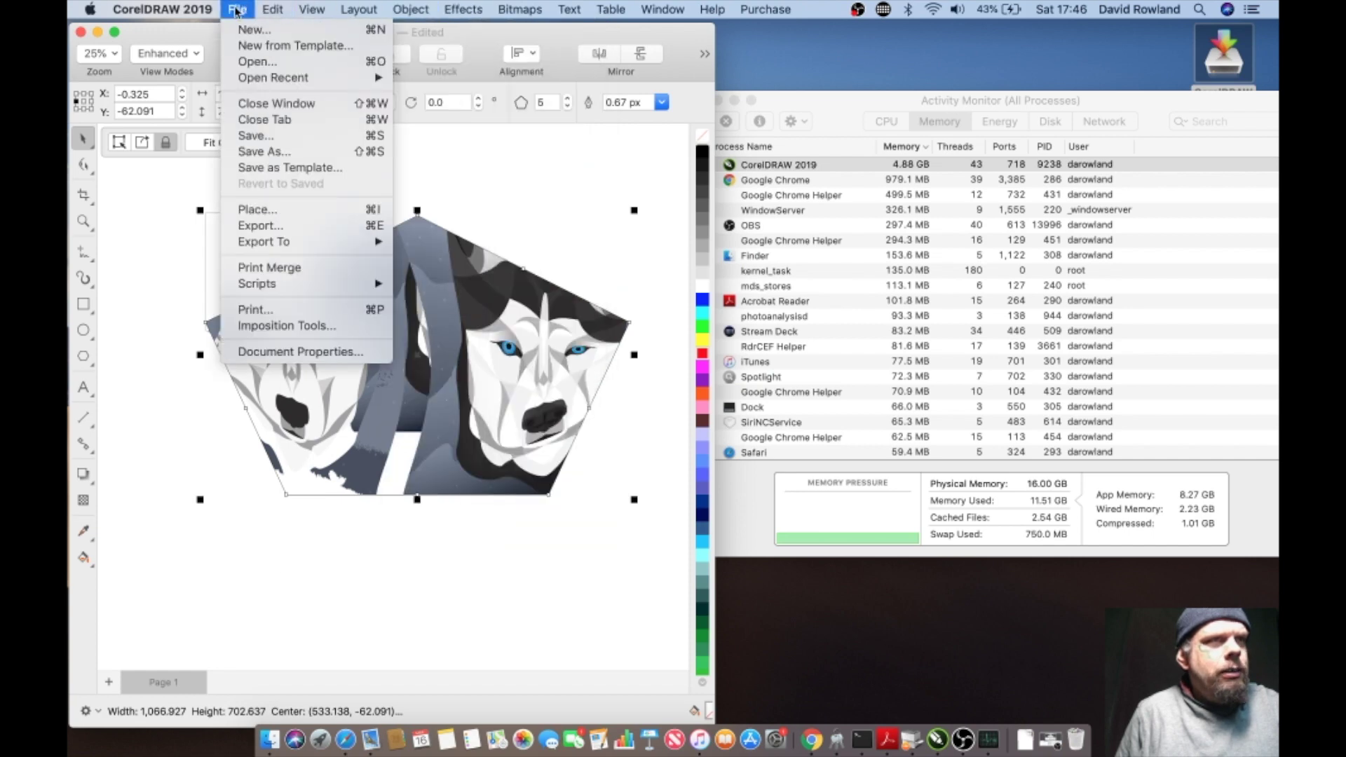
pyautogui.moveTo(217, 10)
pyautogui.moveTo(219, 58)
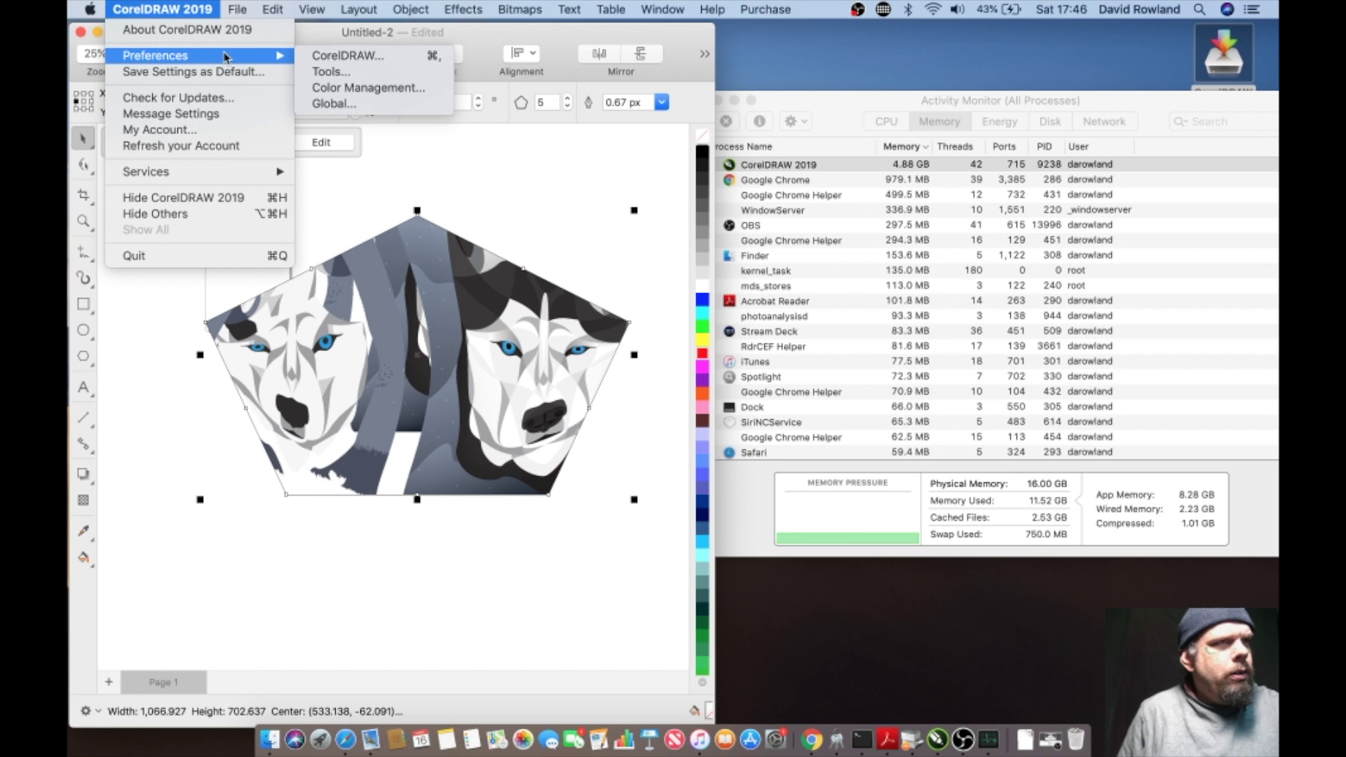
pyautogui.click(341, 62)
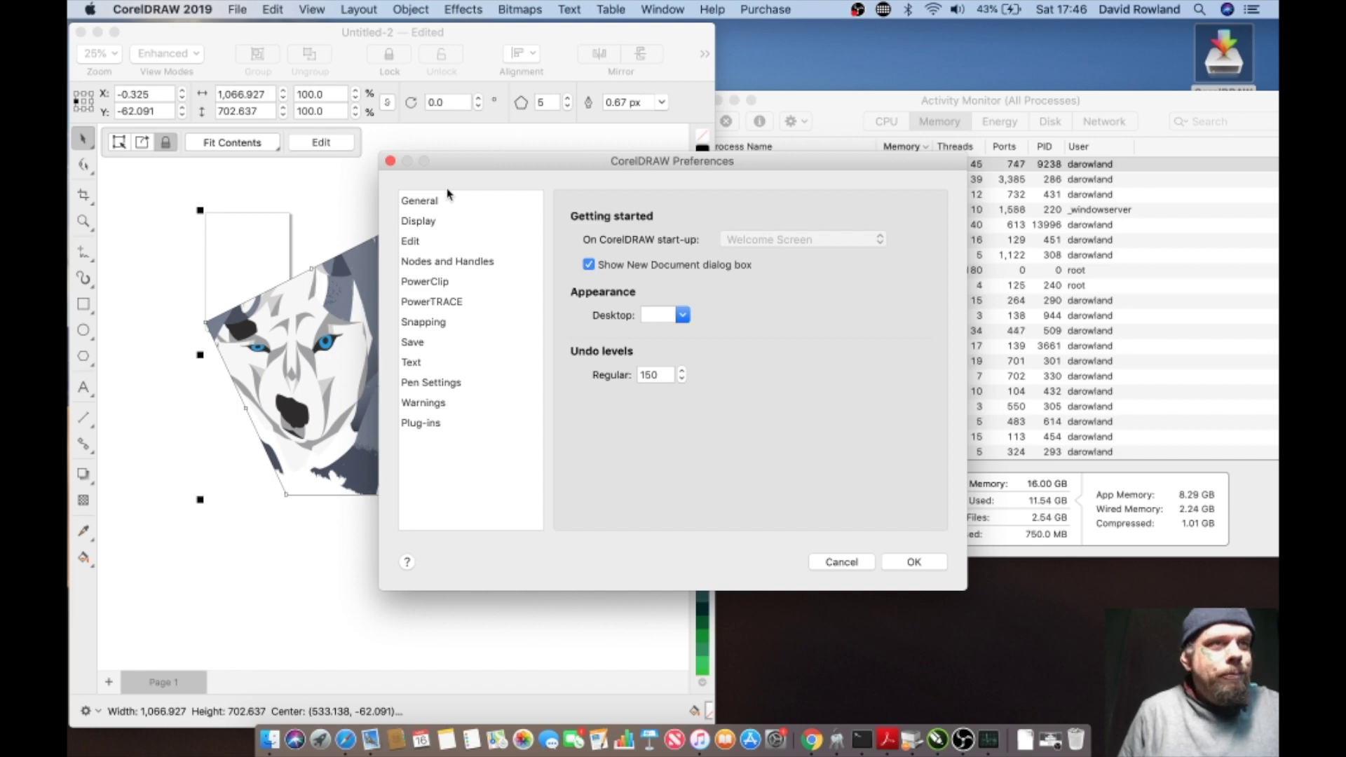
pyautogui.click(662, 375)
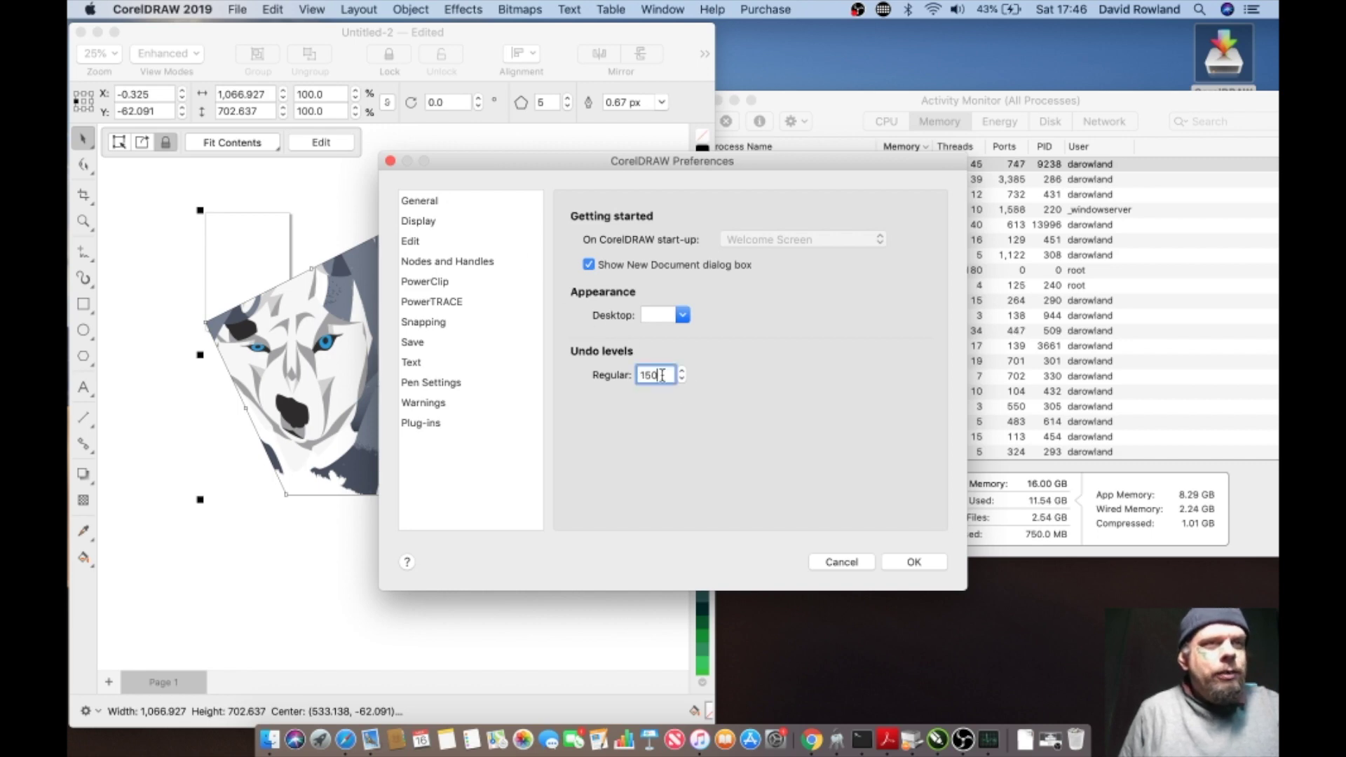
pyautogui.moveTo(659, 377); pyautogui.dragTo(624, 373)
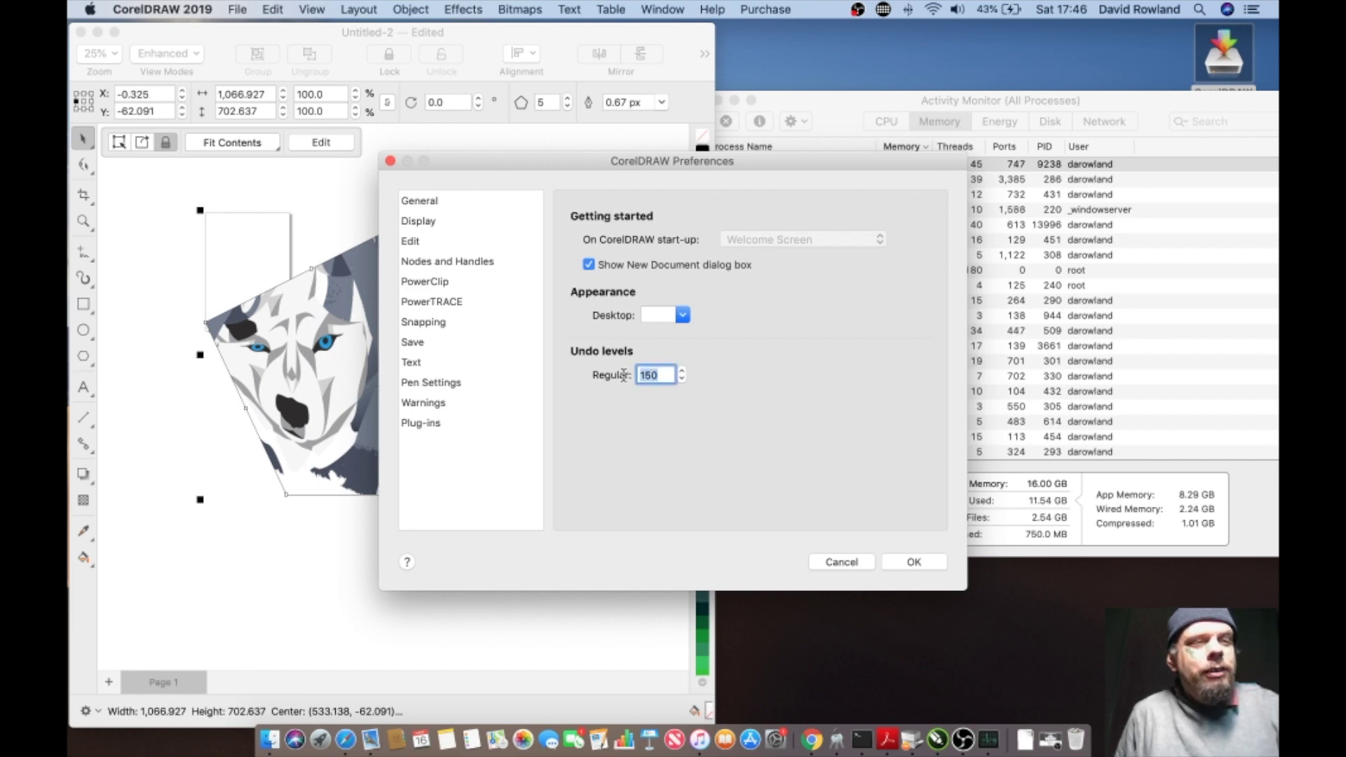
pyautogui.write('2')
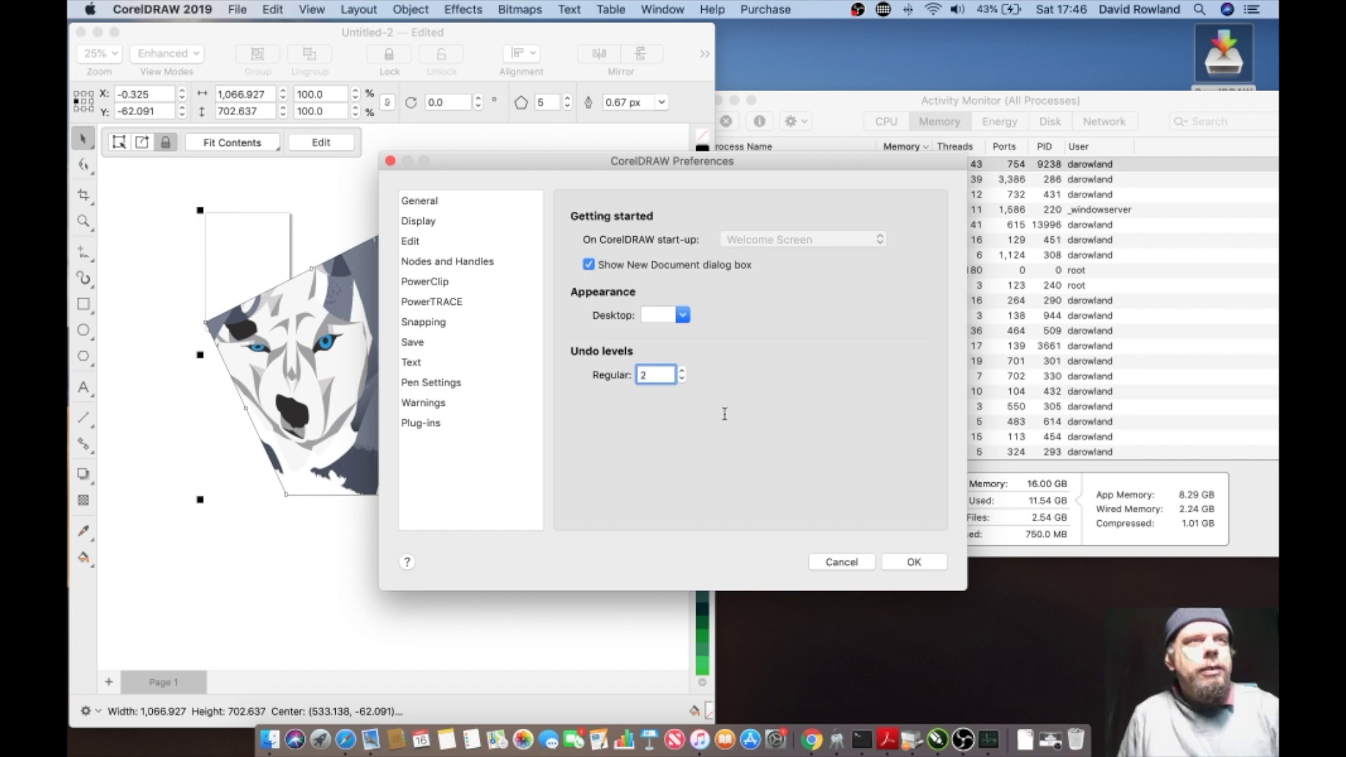
pyautogui.click(914, 563)
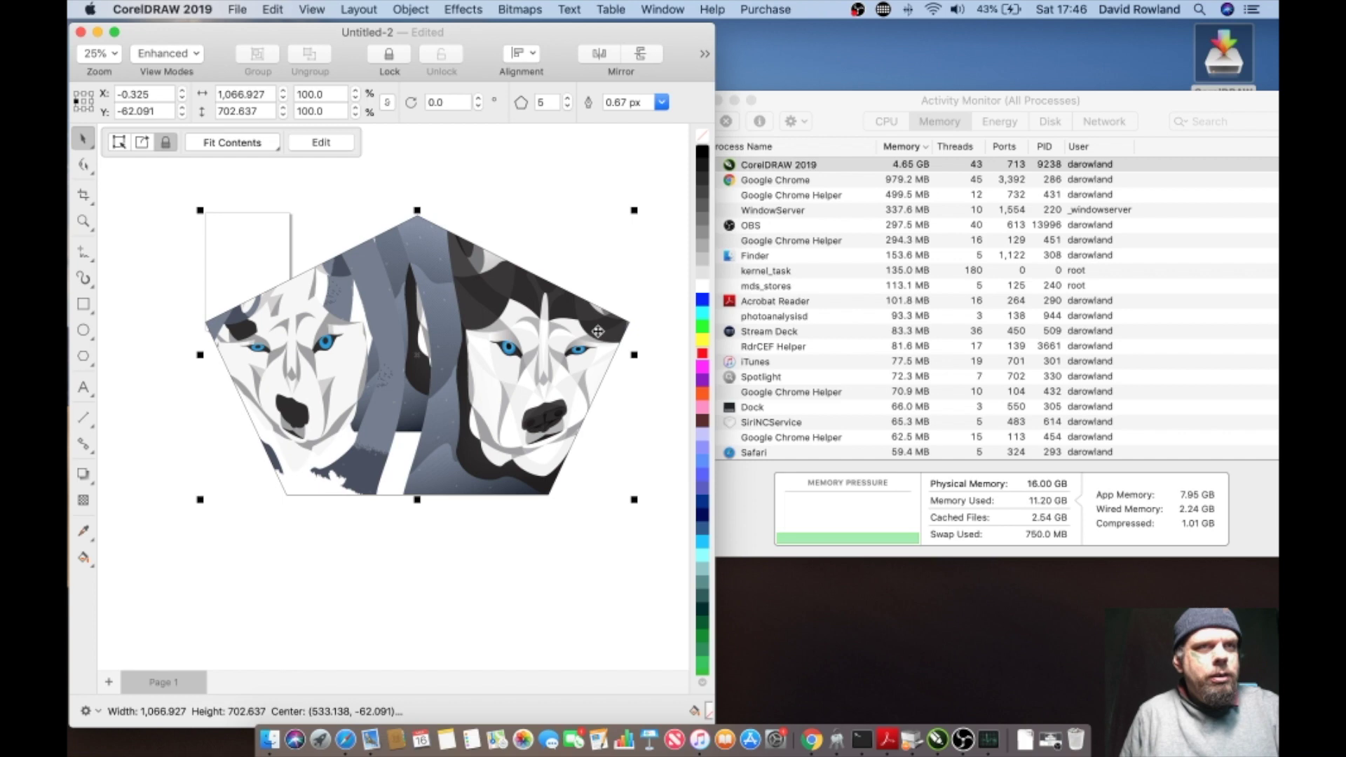
# Step: Move the PowerClipped pentagon around the page, leaving its centre at about X 480, Y -60 mm
pyautogui.moveTo(523, 323); pyautogui.dragTo(530, 338)
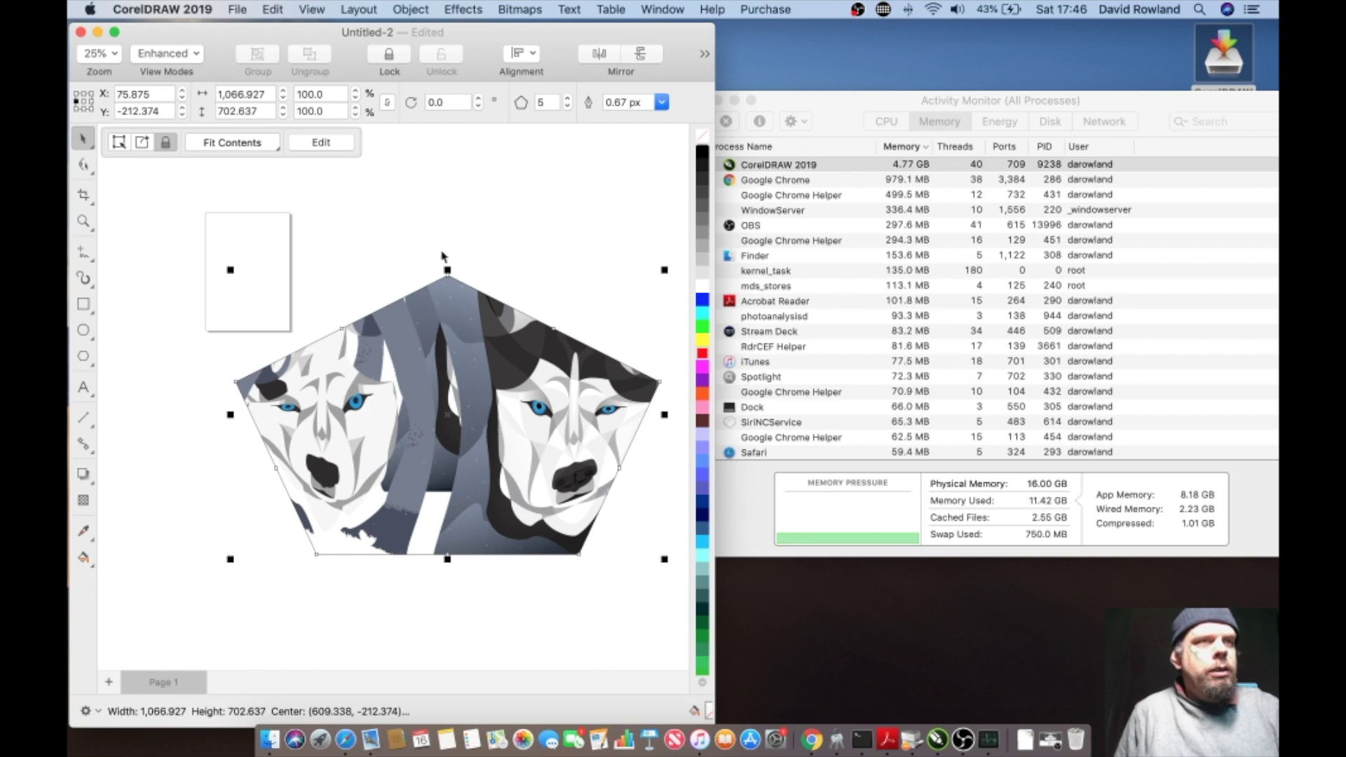
pyautogui.click(421, 289)
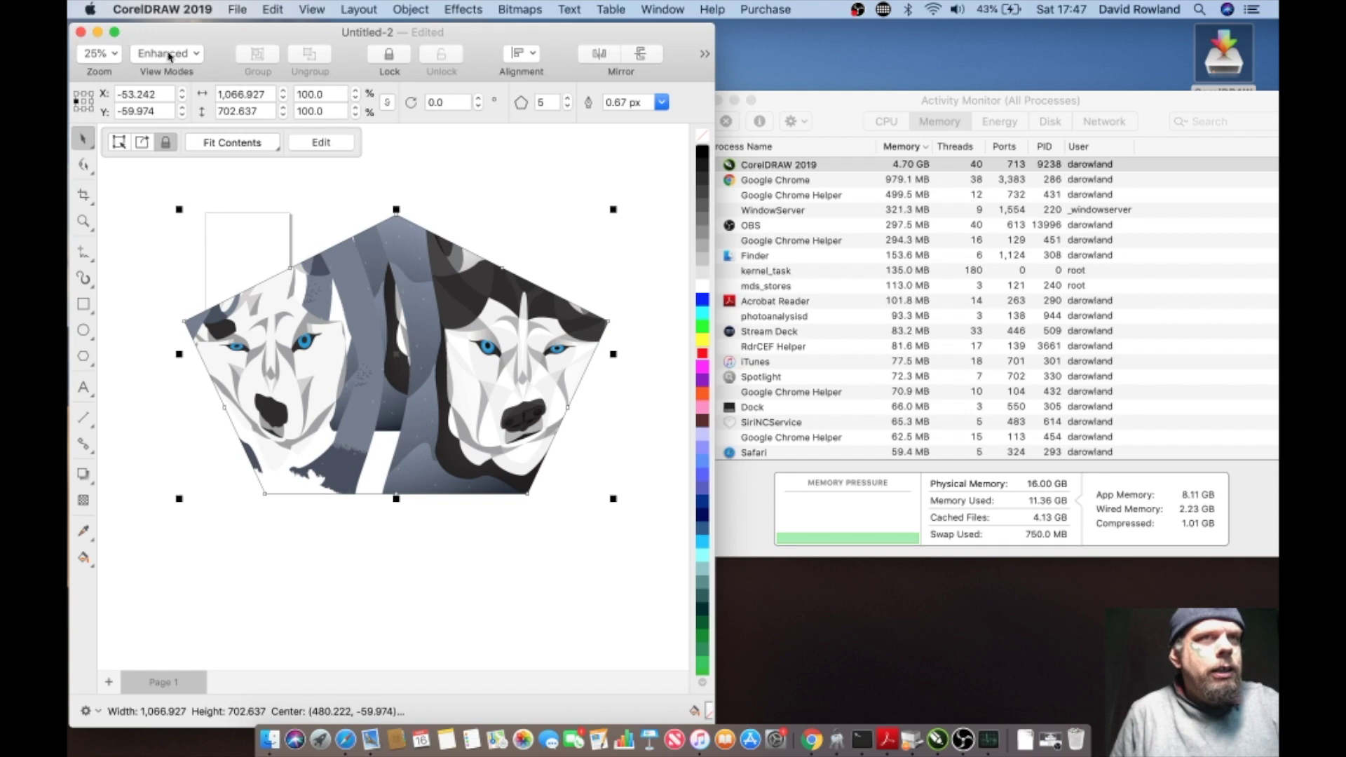
# Step: Save the document to the Desktop as Dogs in version 21.0 (2019) with embedded color profiles
pyautogui.click(247, 13)
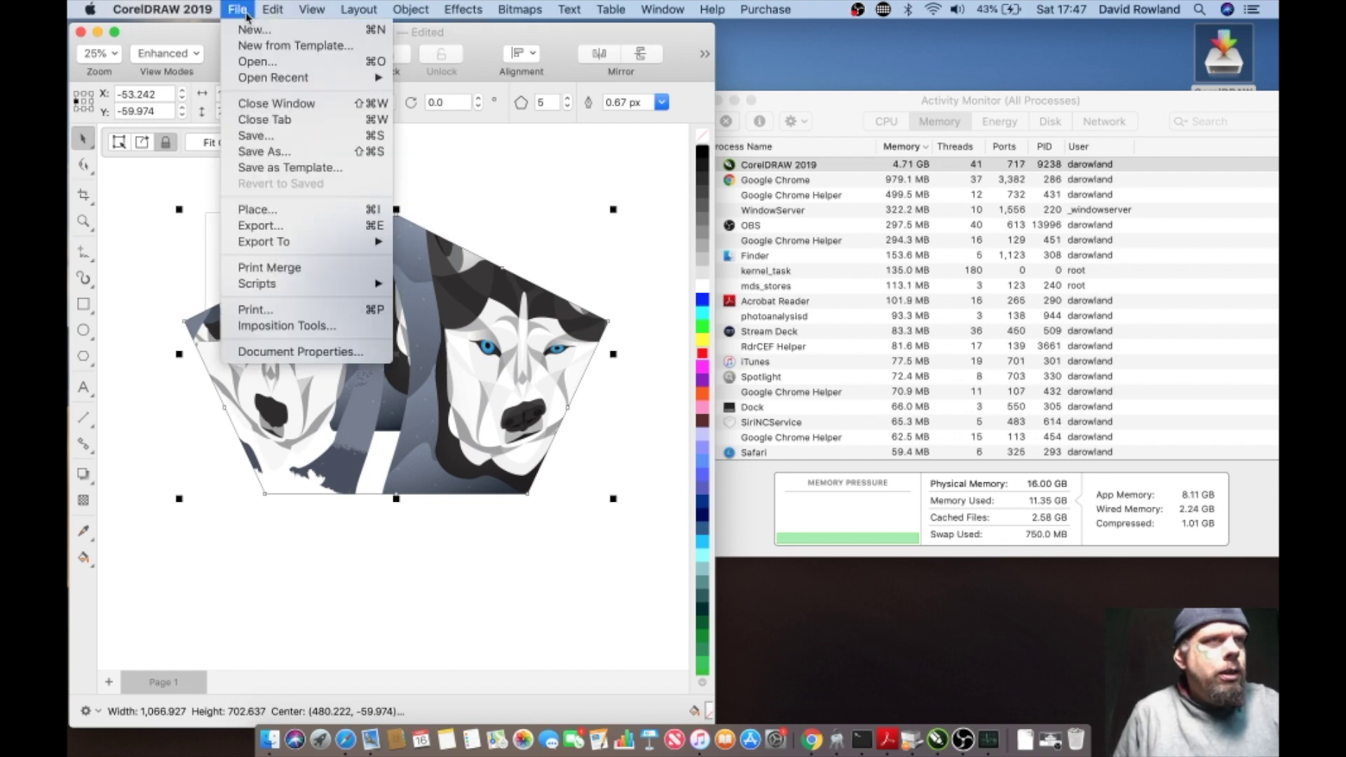
pyautogui.click(262, 152)
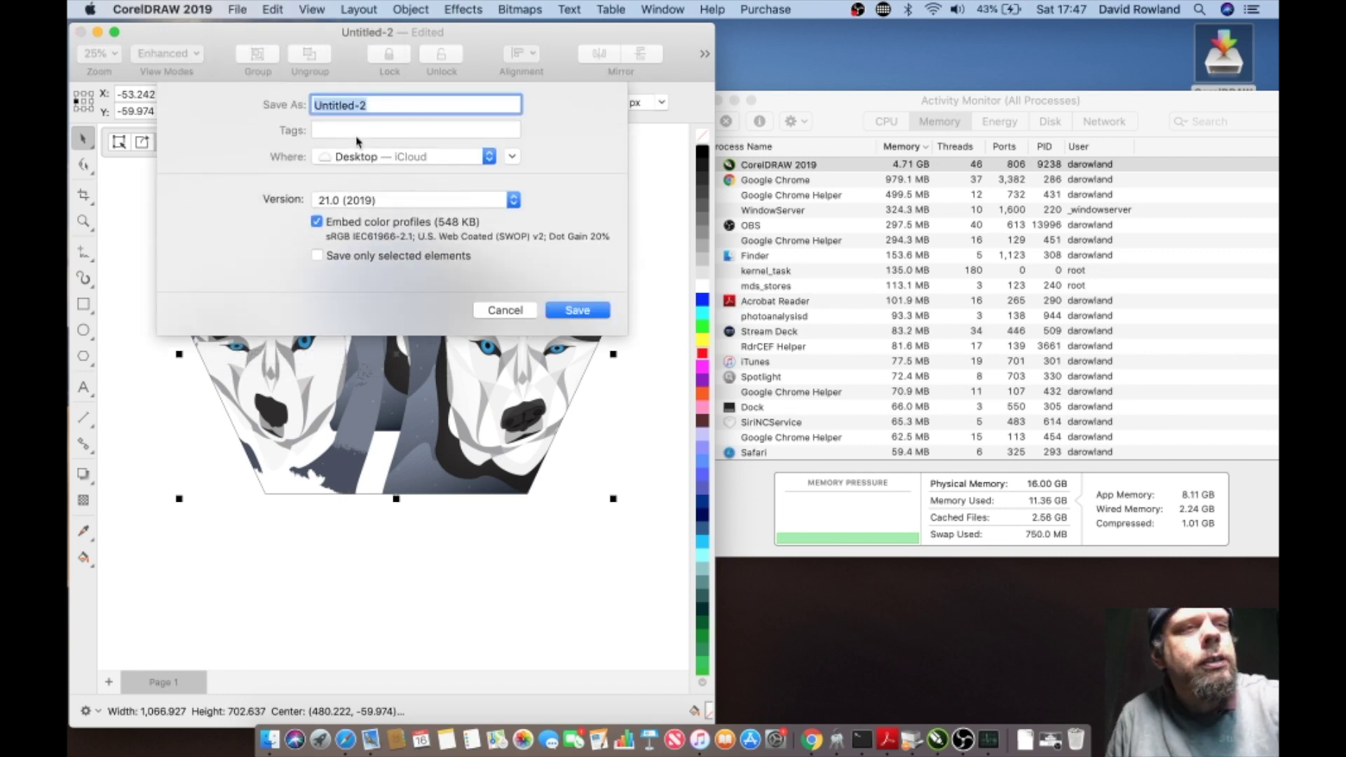
pyautogui.write('D')
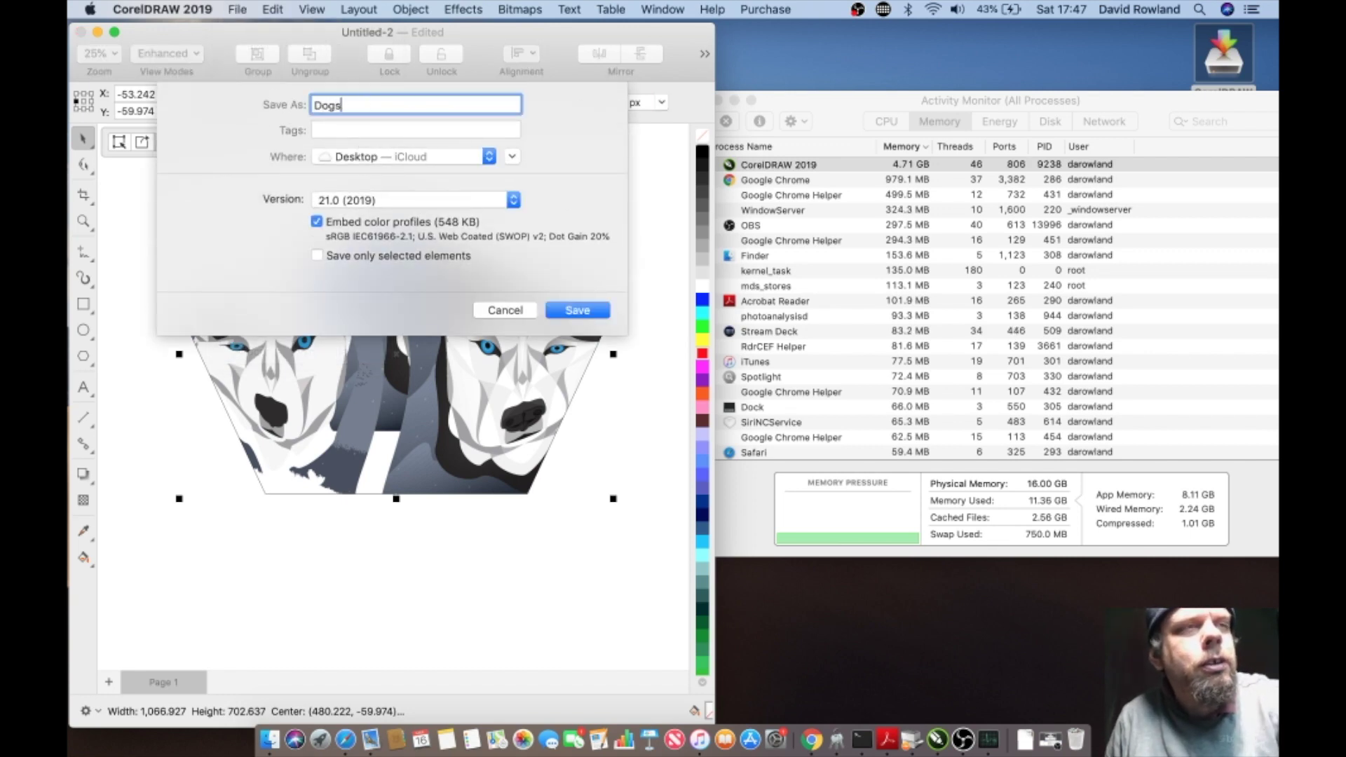
pyautogui.write('ogs')
pyautogui.press('Return')
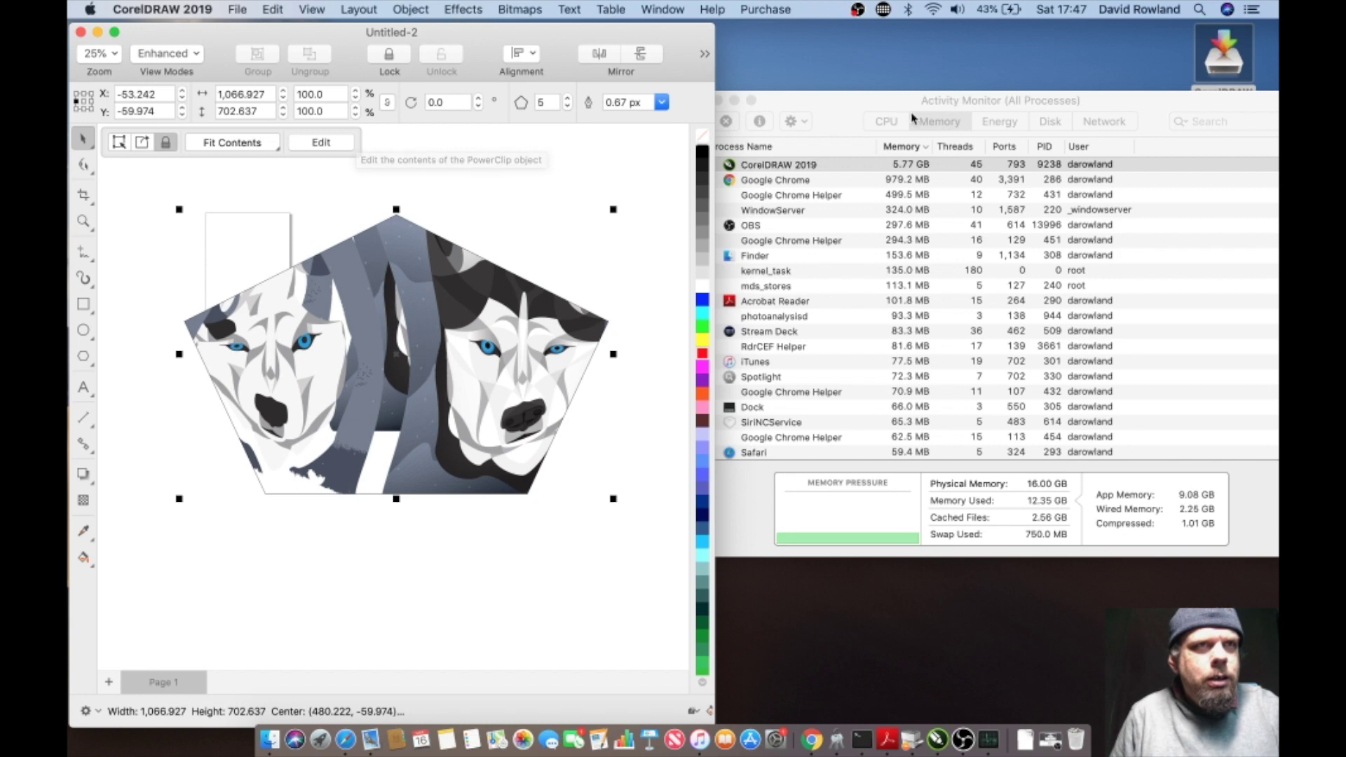
# Step: Compare CorelDRAW's CPU and memory usage in Activity Monitor after saving the document
pyautogui.click(887, 122)
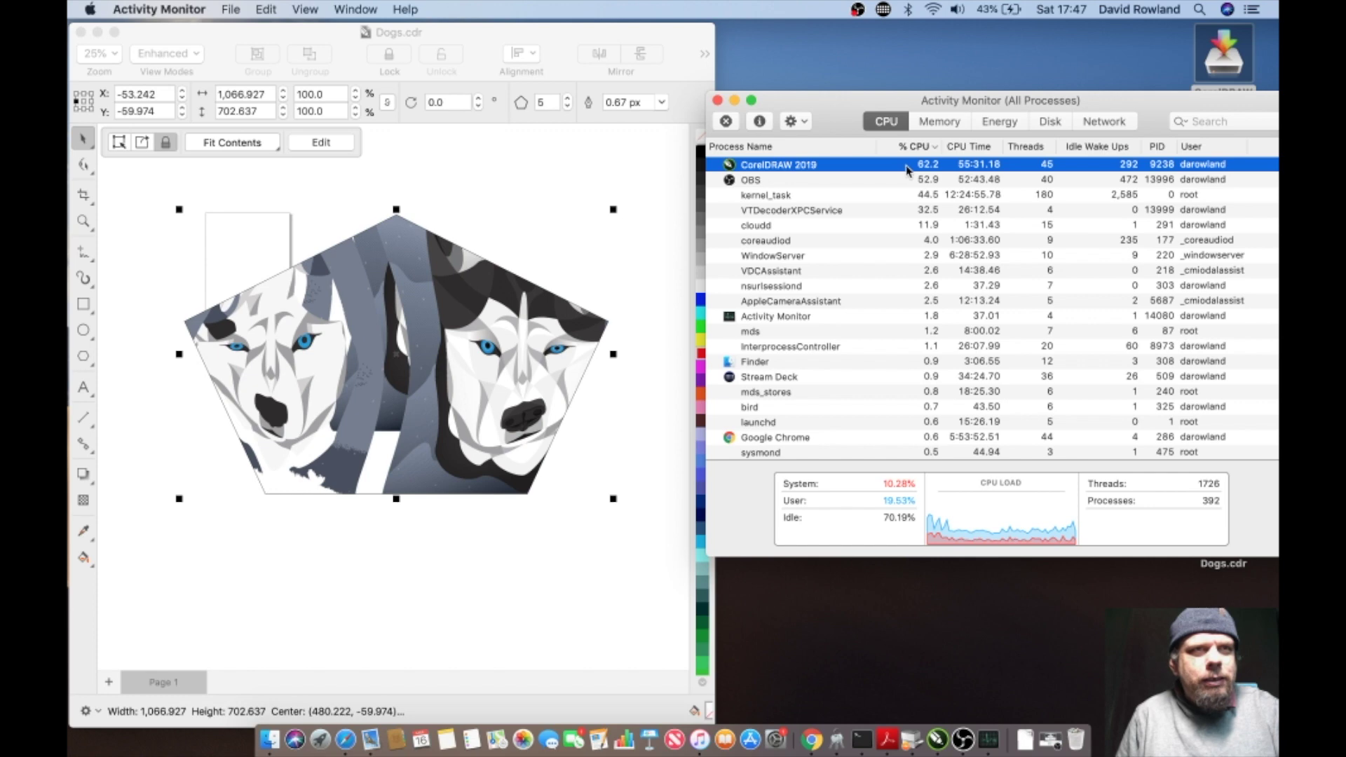
pyautogui.click(939, 132)
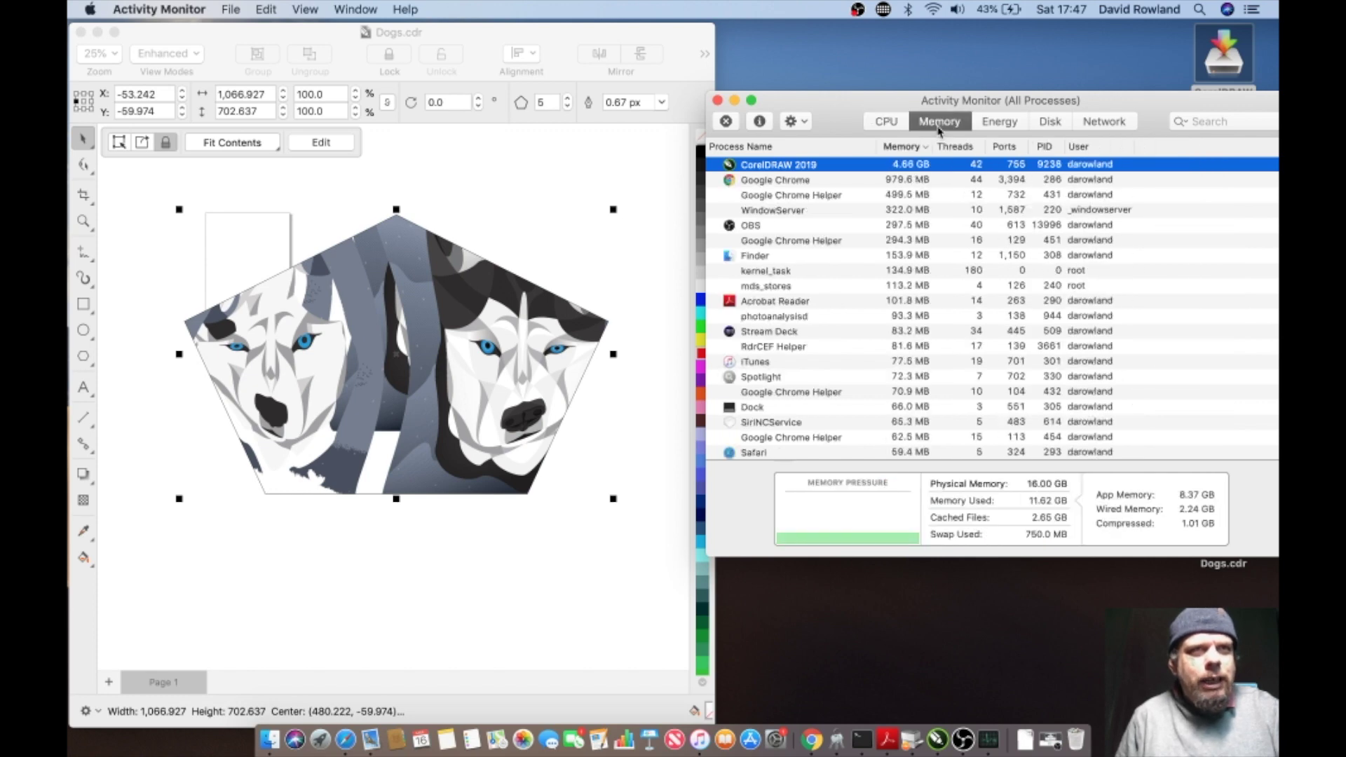
pyautogui.click(886, 123)
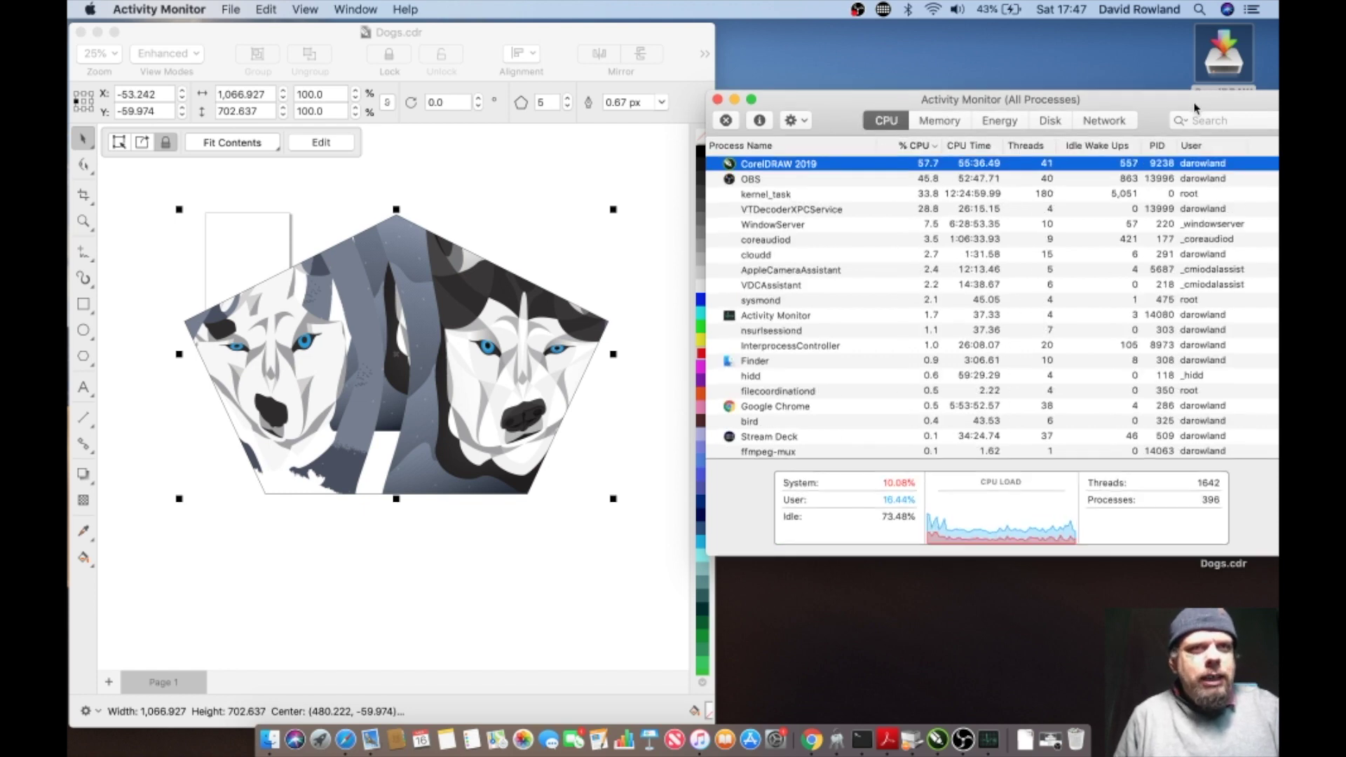
# Step: Move the Activity Monitor window off the desktop files and view the file information of Dogs.cdr to check its size
pyautogui.moveTo(1248, 100); pyautogui.dragTo(1111, 108)
pyautogui.click(1207, 524)
pyautogui.rightClick(1208, 524)
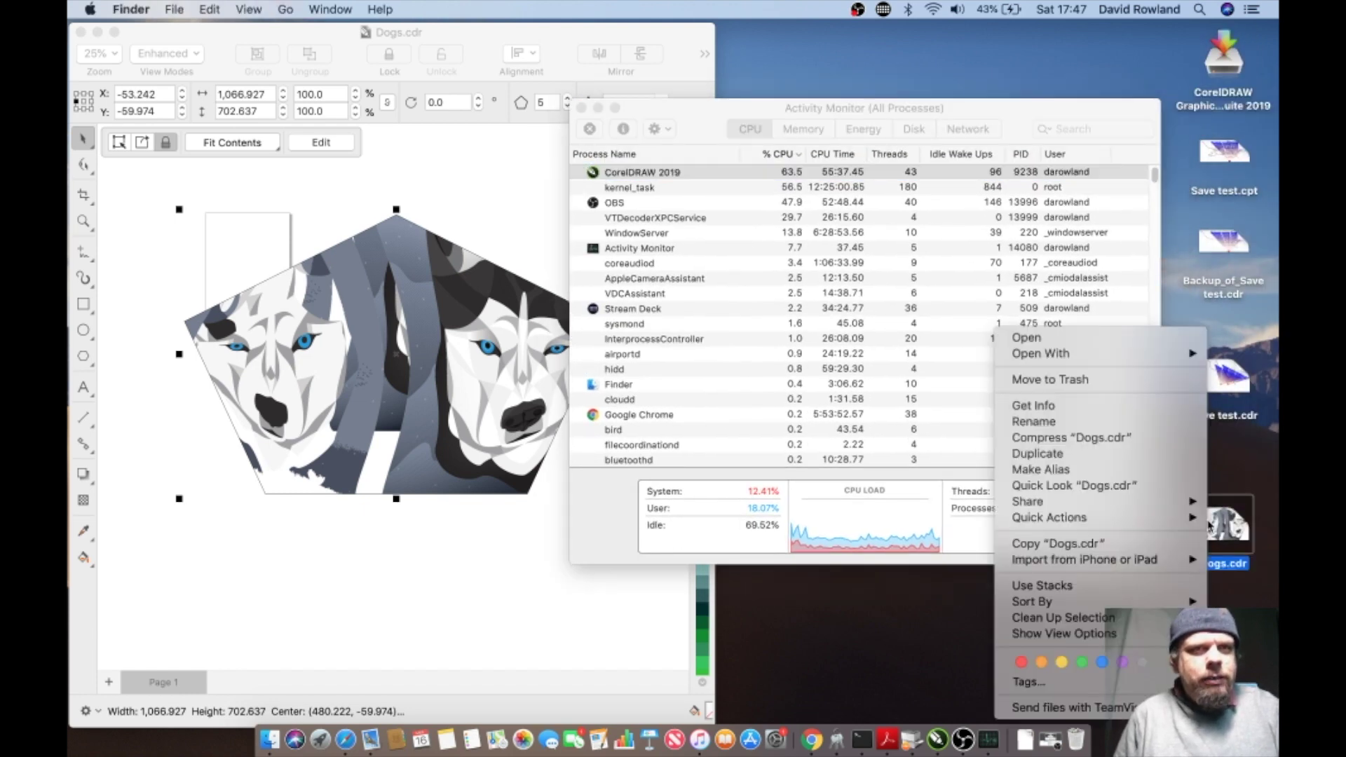
pyautogui.click(1122, 412)
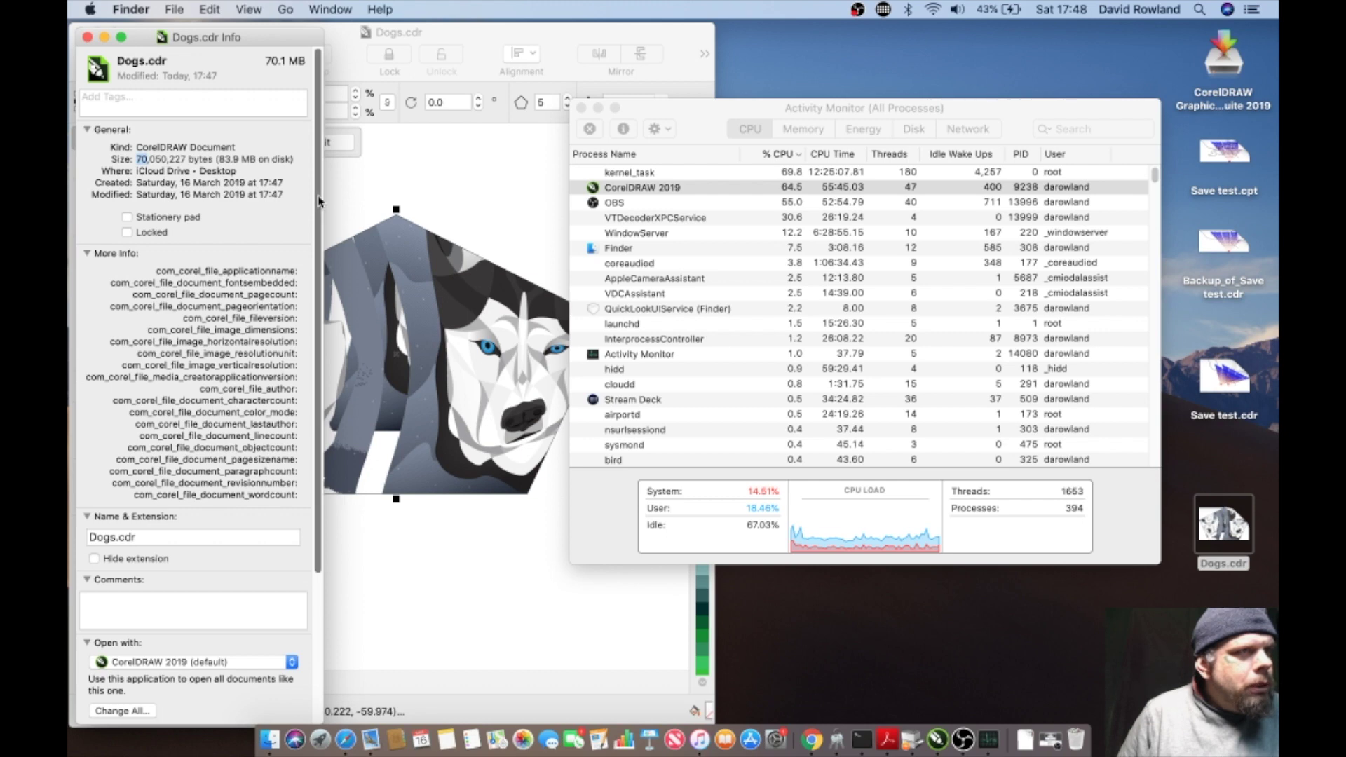
# Step: Check the rest of the Dogs.cdr file information, then close it together with the open Dogs document
pyautogui.scroll(-5, 316, 201)
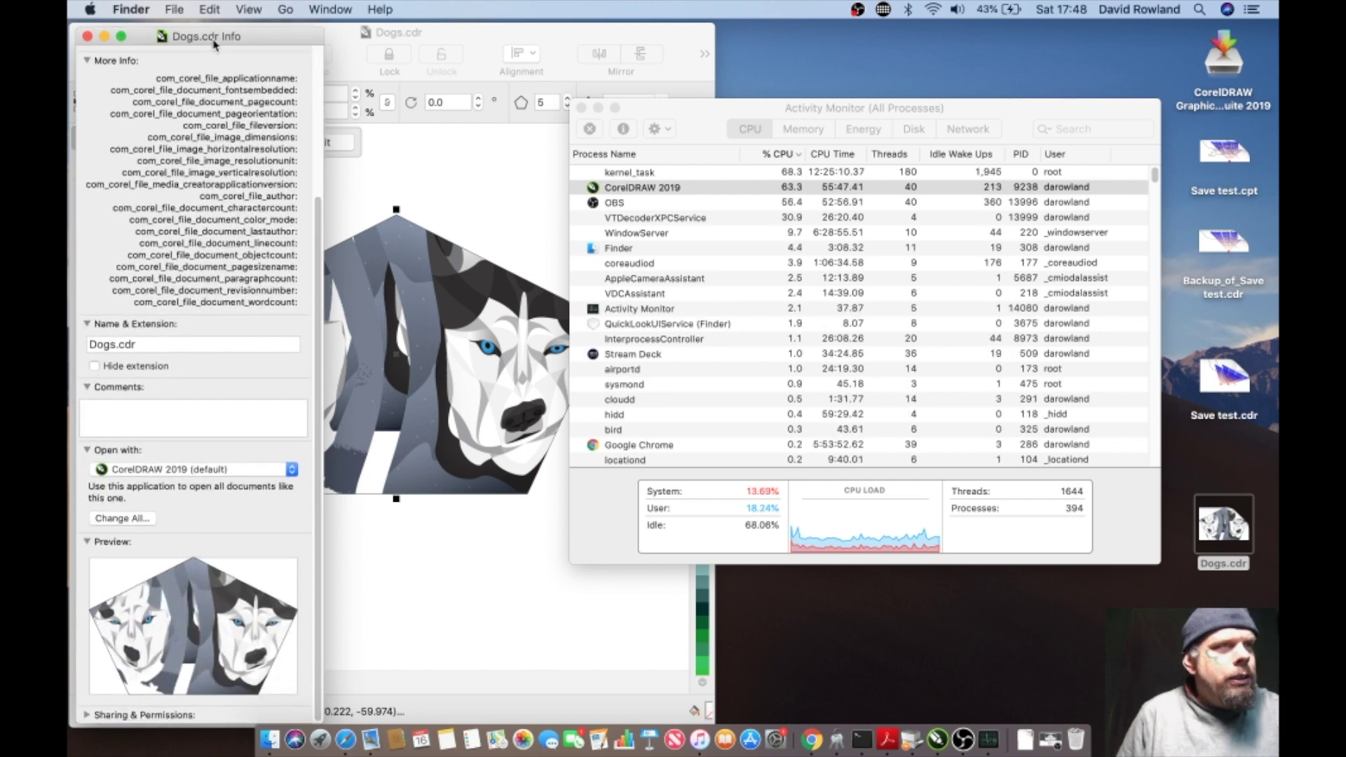
pyautogui.click(87, 37)
pyautogui.click(222, 40)
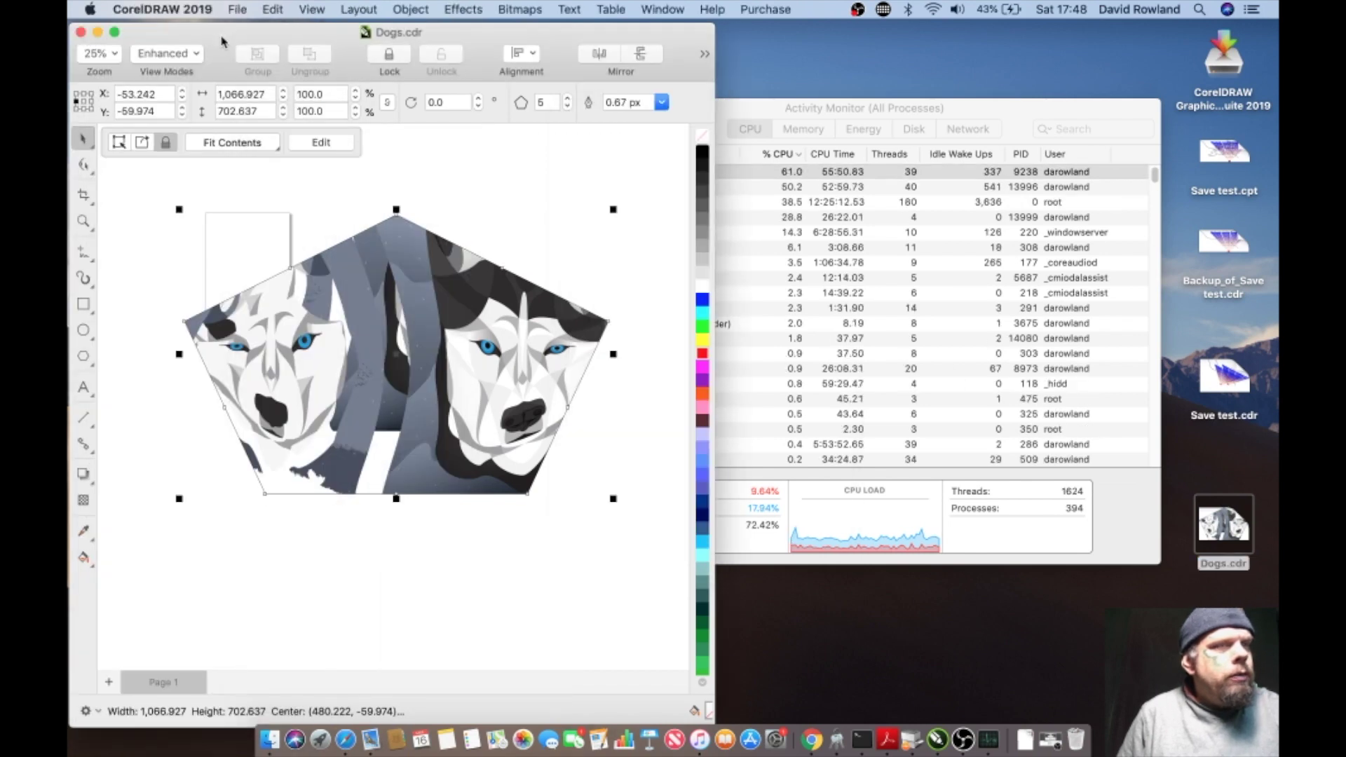
pyautogui.click(237, 9)
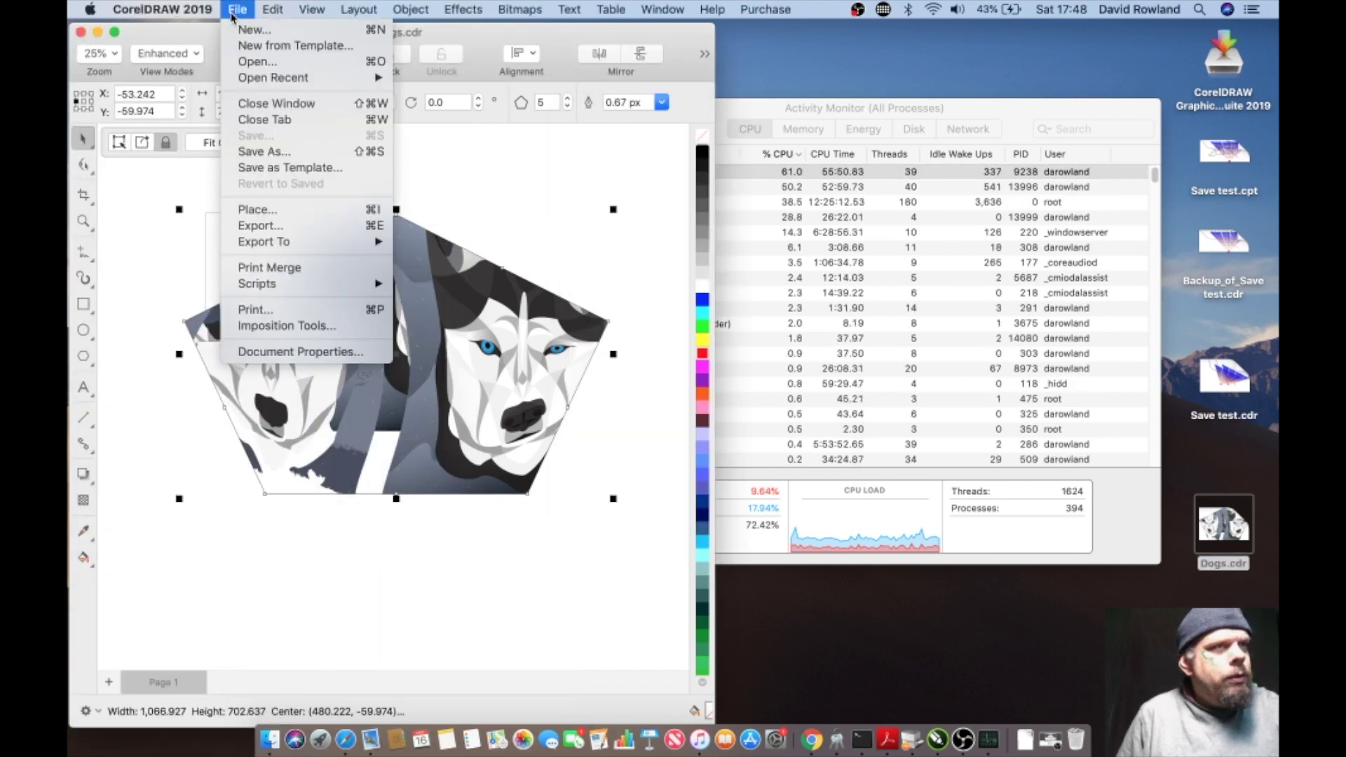
pyautogui.click(238, 121)
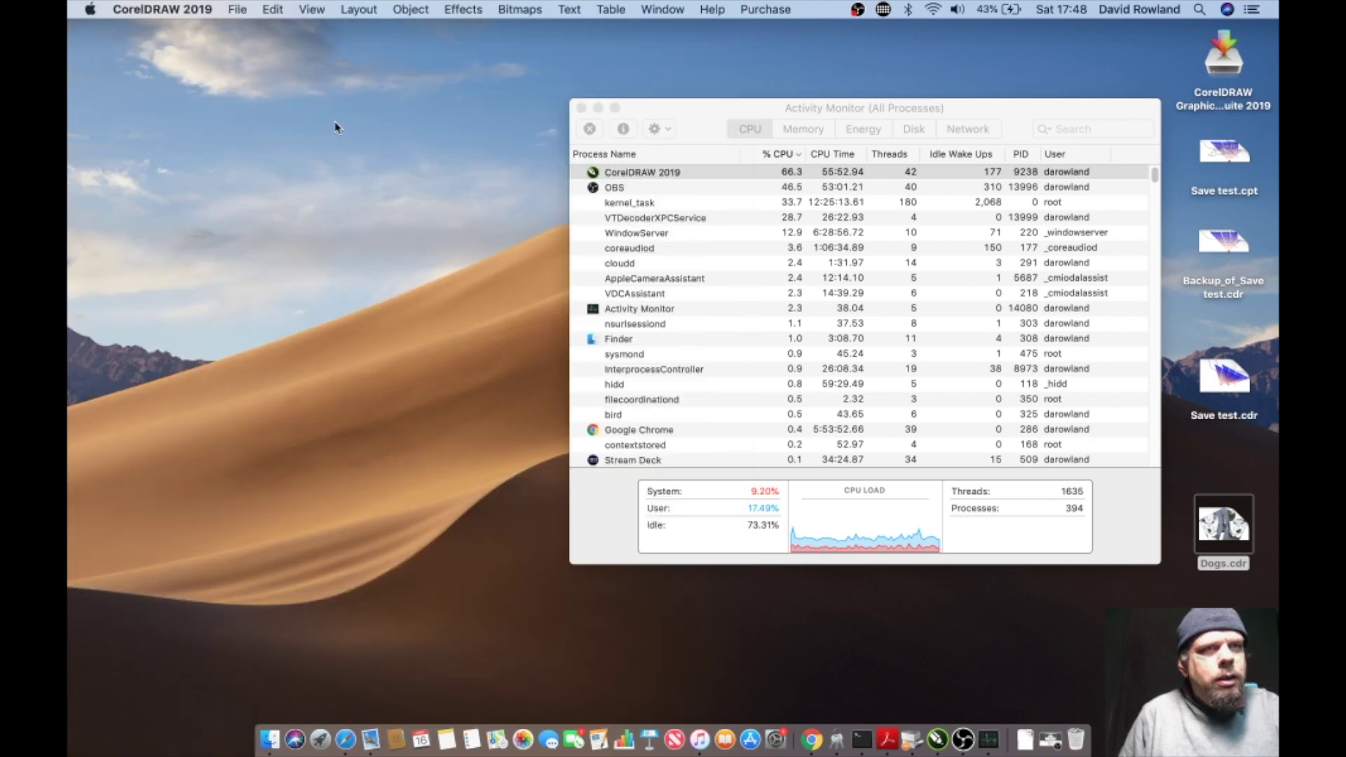
# Step: Quit CorelDRAW 2019 and check the remaining processor load in Activity Monitor
pyautogui.click(173, 10)
pyautogui.click(210, 256)
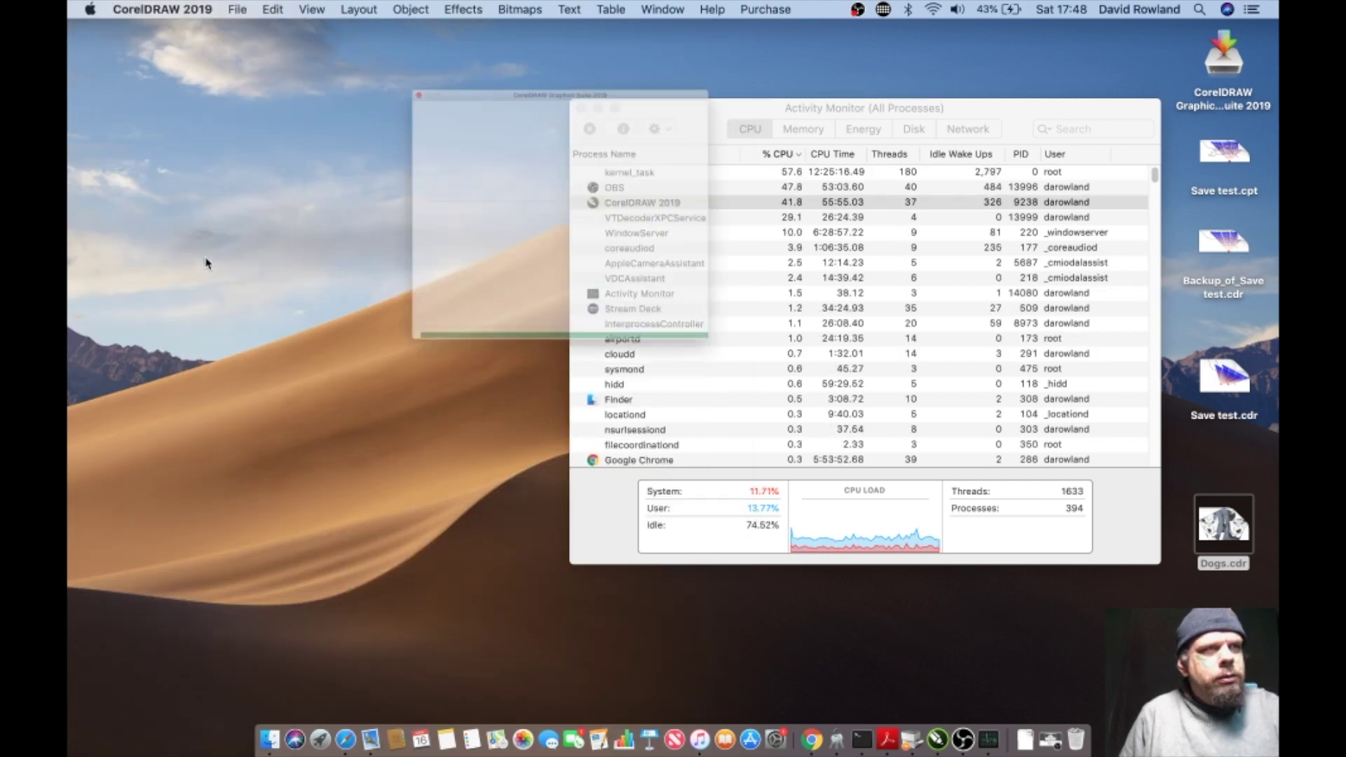
pyautogui.click(932, 546)
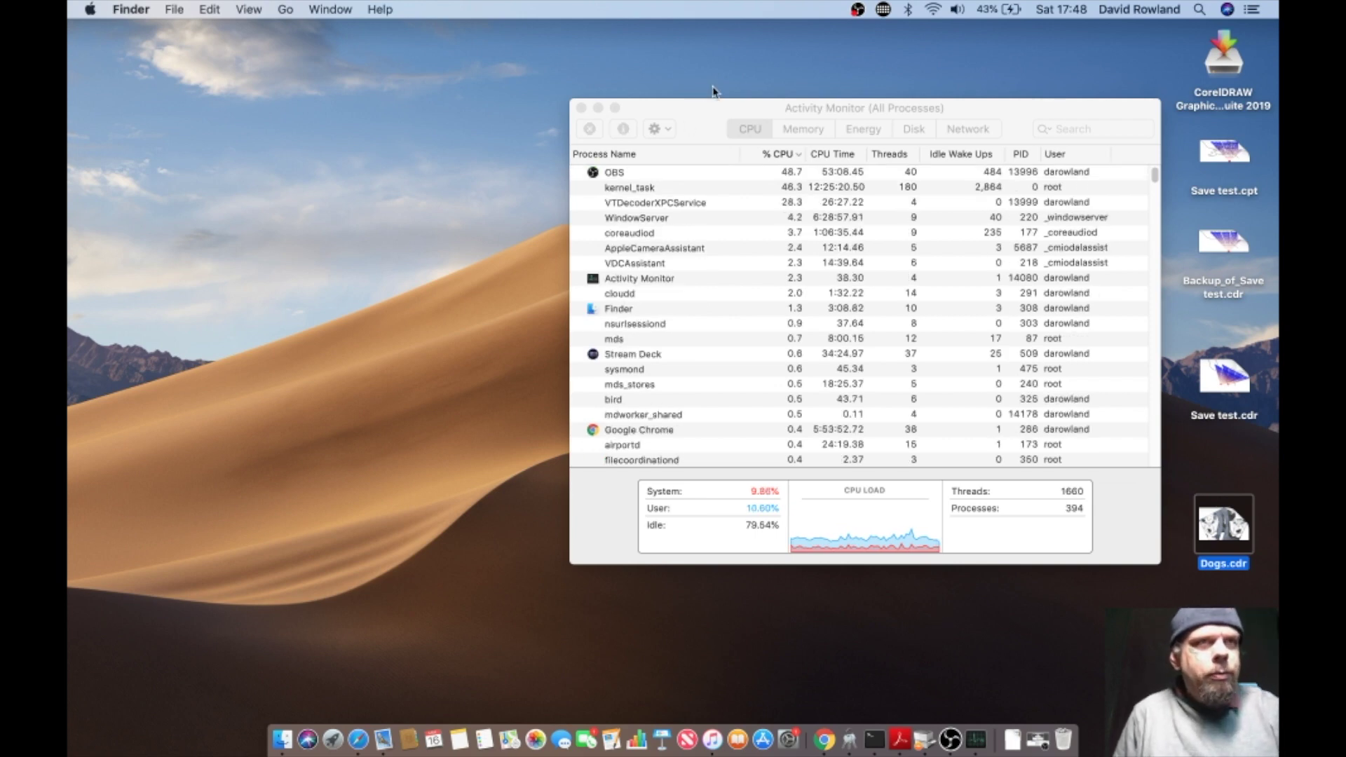
pyautogui.click(797, 131)
pyautogui.click(751, 130)
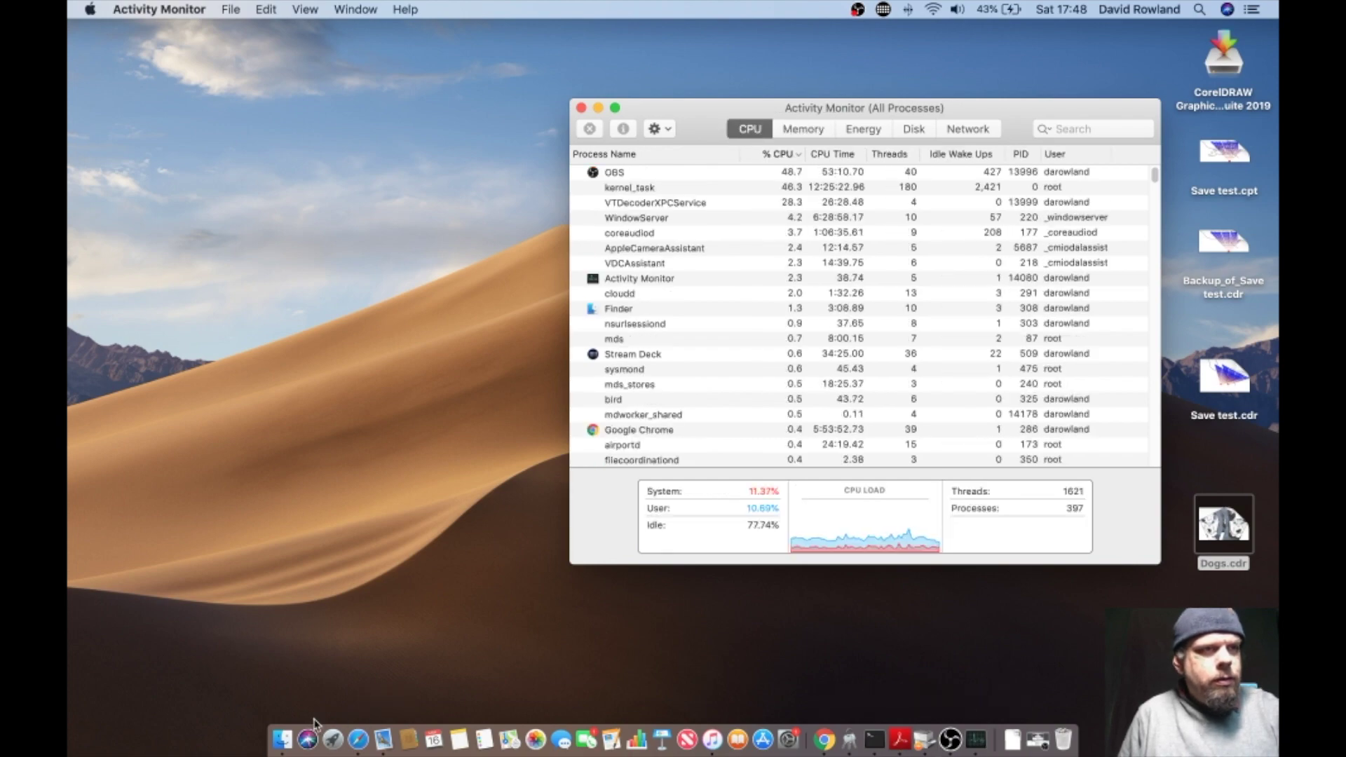
# Step: Launch CorelDRAW 2019 again and open the recent document Dogs.cdr
pyautogui.click(333, 740)
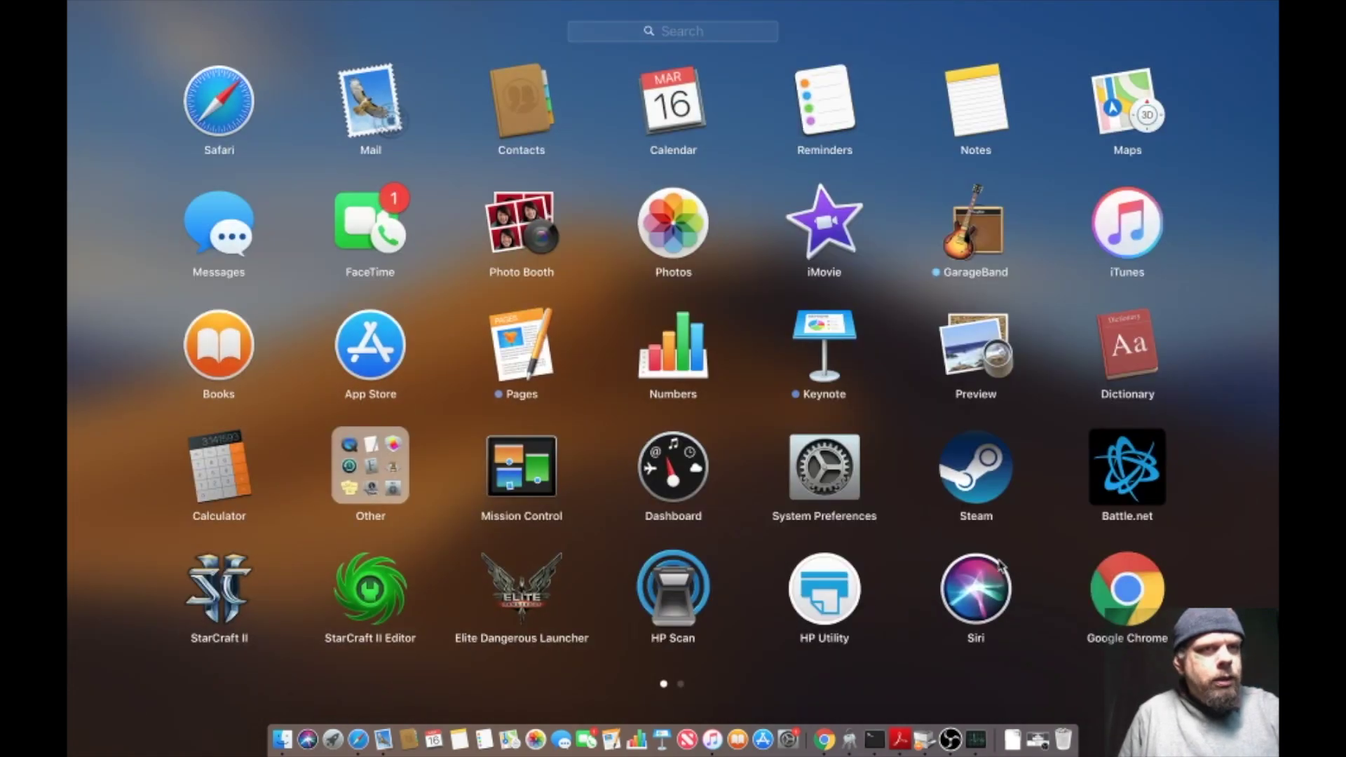
pyautogui.hscroll(3, 1002, 566)
pyautogui.click(979, 602)
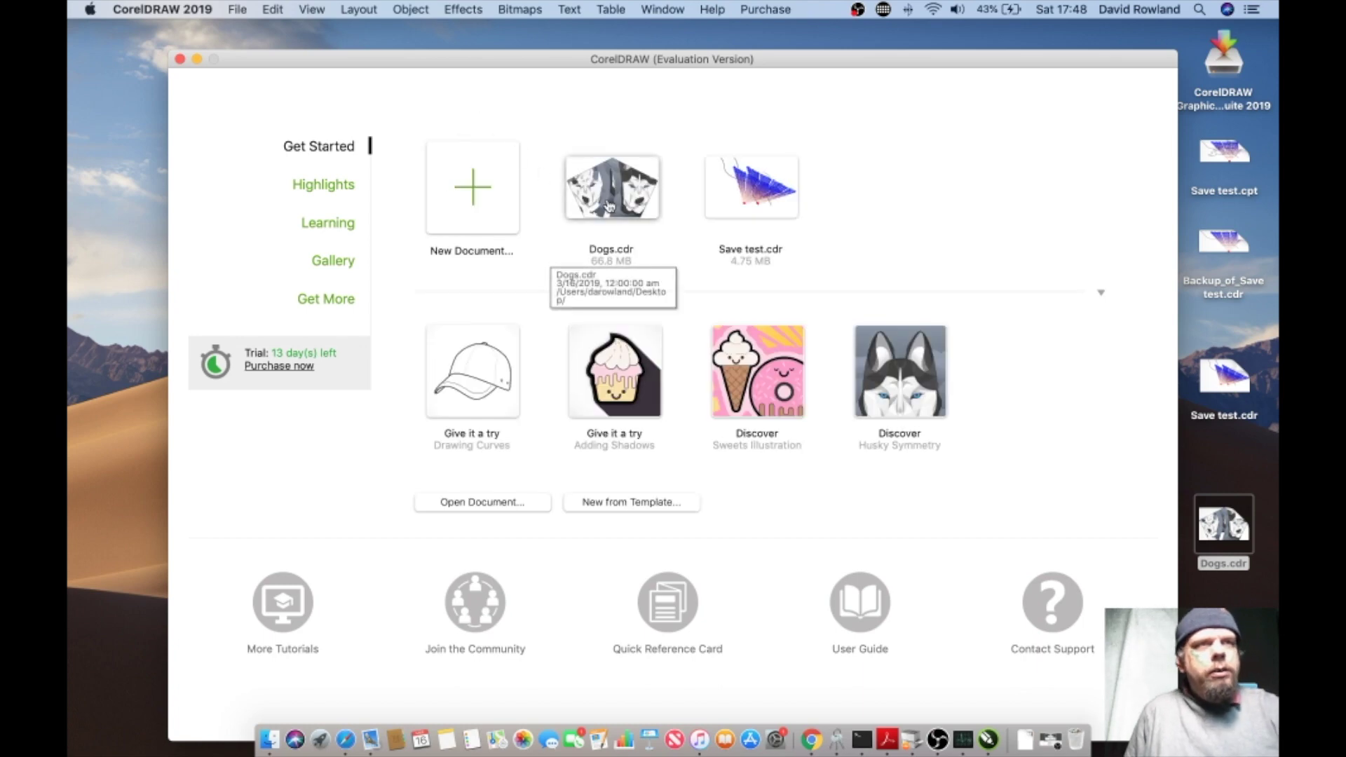
pyautogui.click(608, 204)
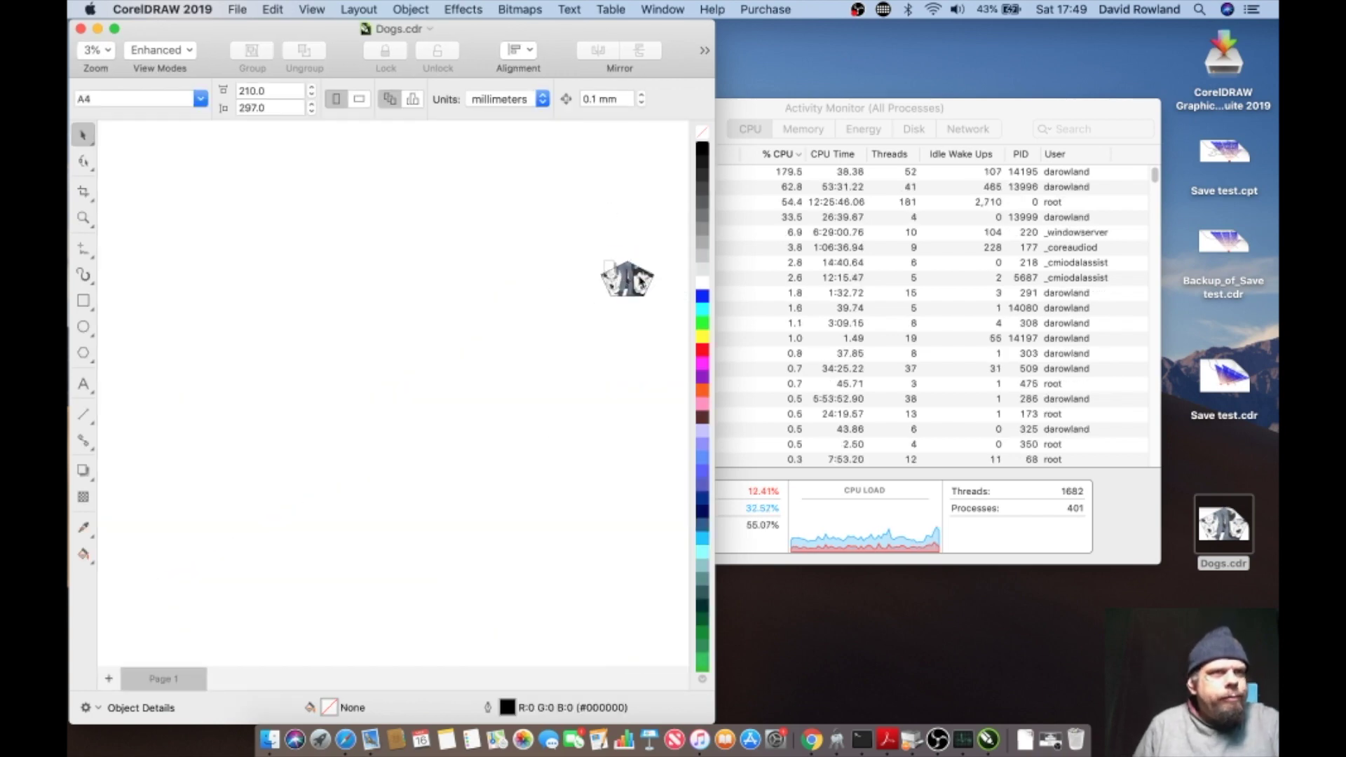
# Step: Compare CorelDRAW's CPU and memory usage in Activity Monitor with the freshly reopened Dogs document
pyautogui.click(788, 157)
pyautogui.click(743, 173)
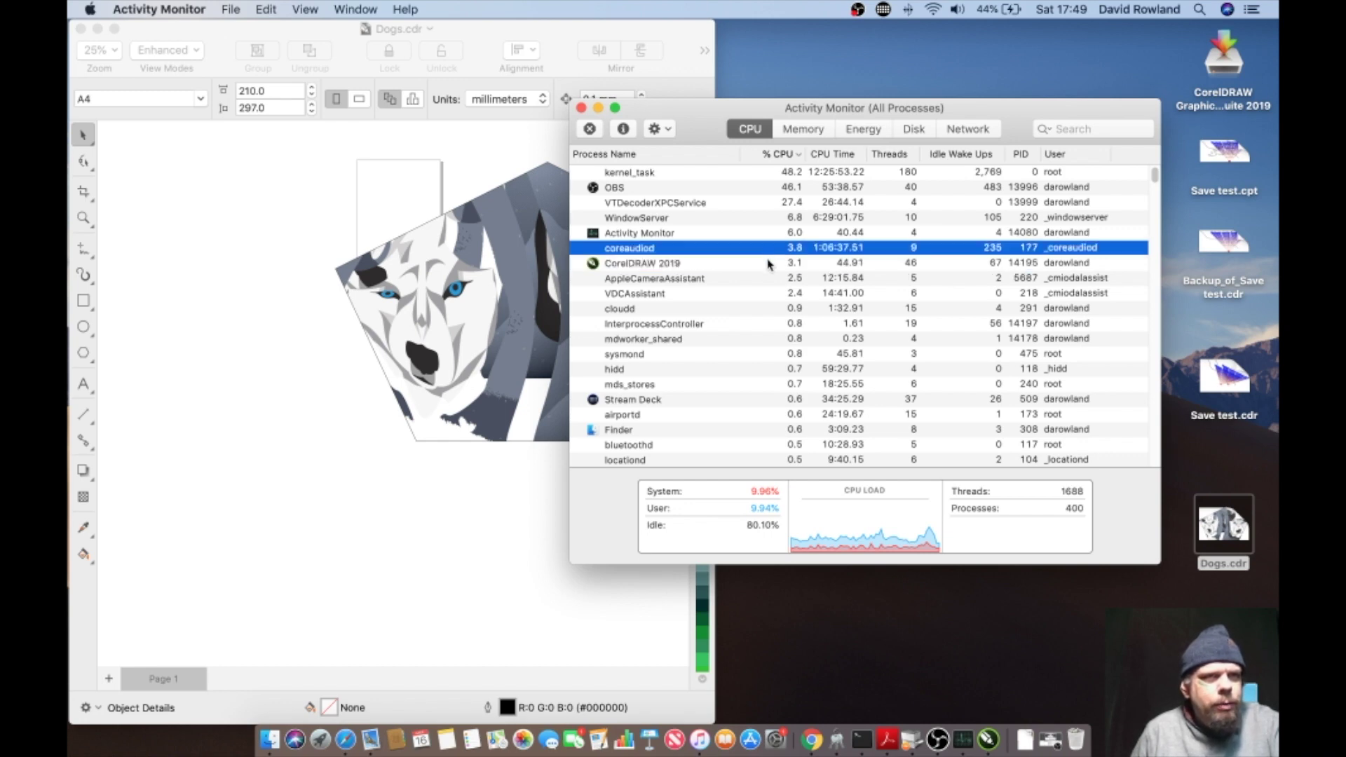
pyautogui.click(767, 264)
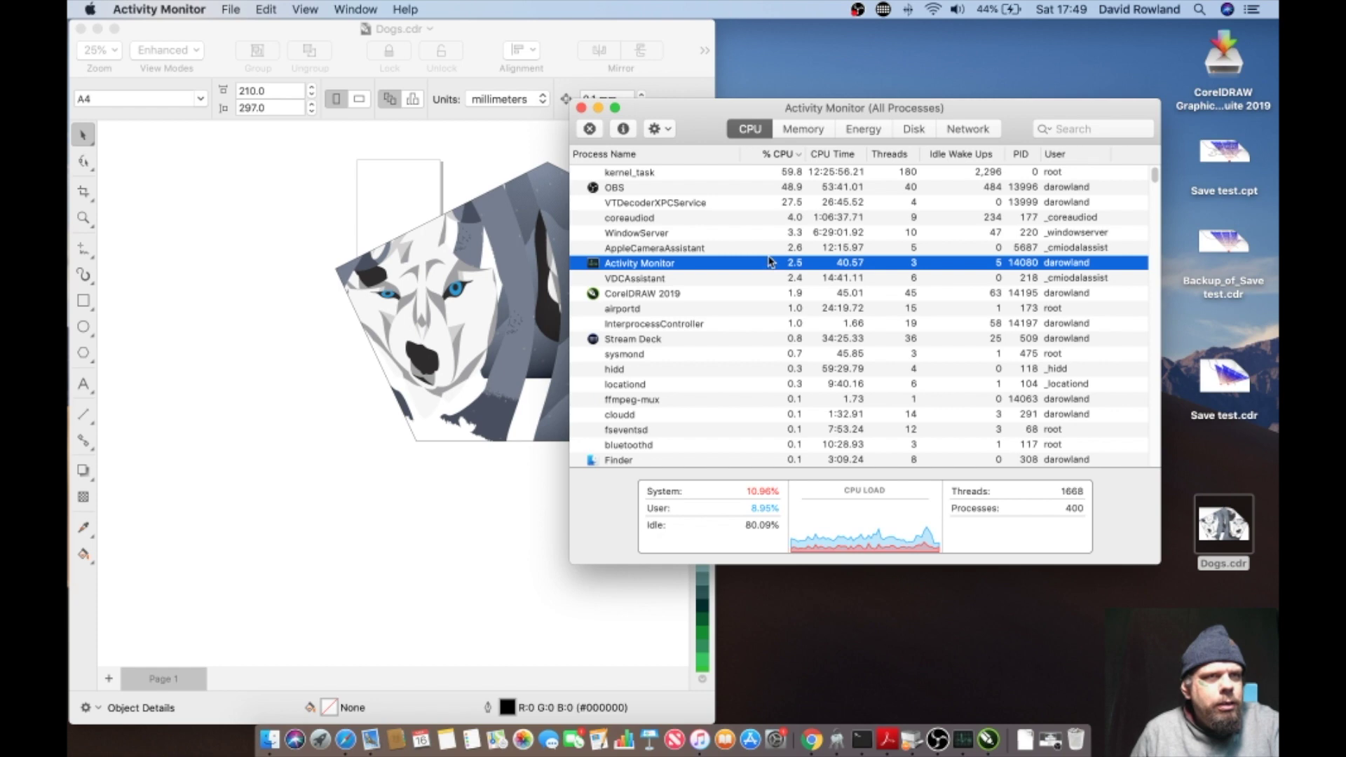
pyautogui.click(772, 293)
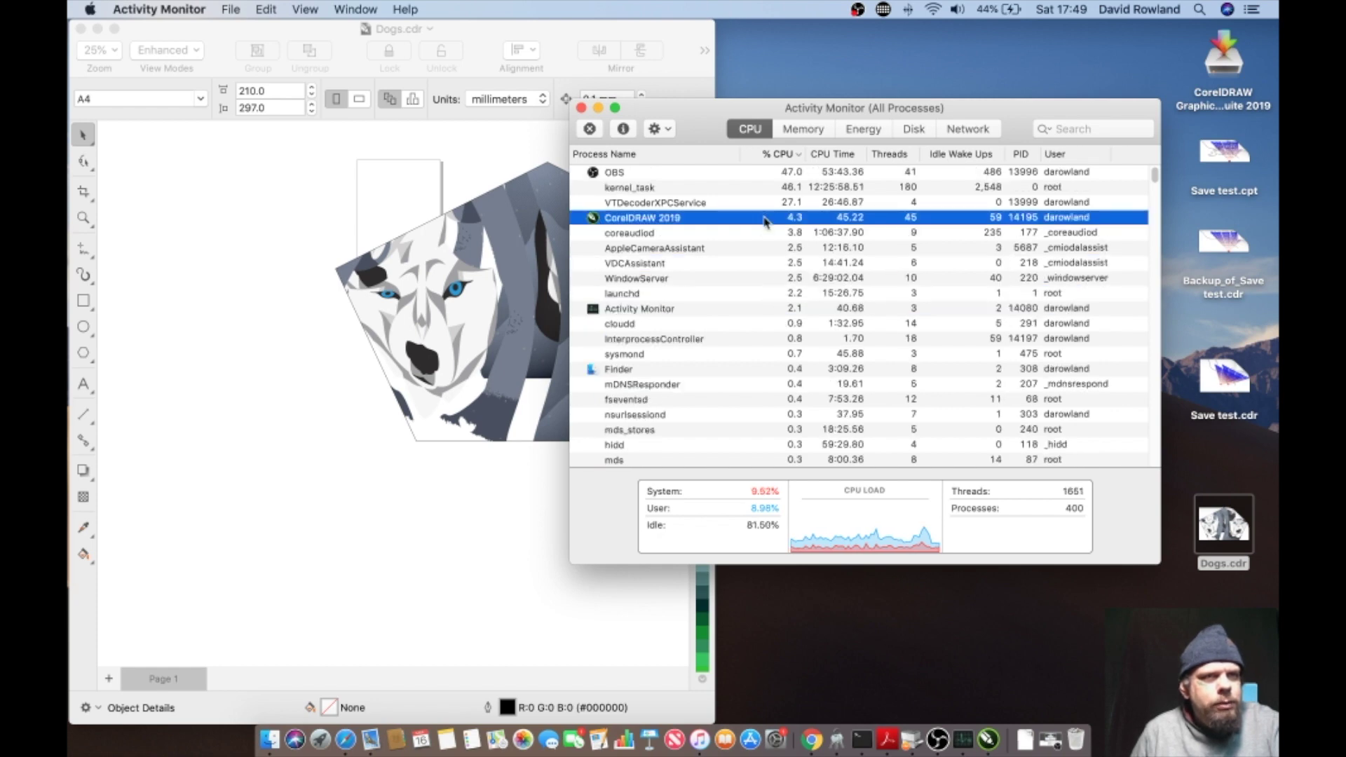
pyautogui.click(802, 129)
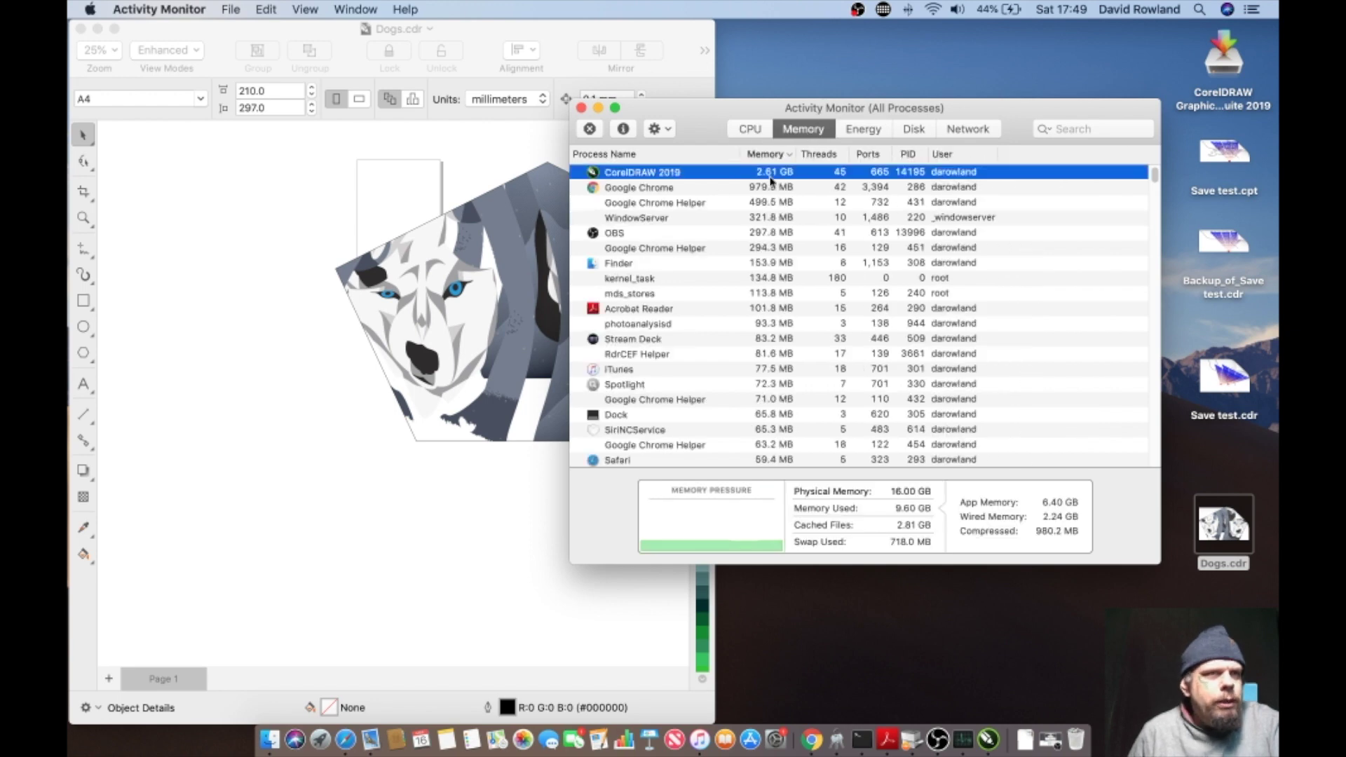
# Step: View the Dogs document's properties, such as file size, page size and color profiles, and leave them unchanged
pyautogui.click(264, 223)
pyautogui.click(238, 10)
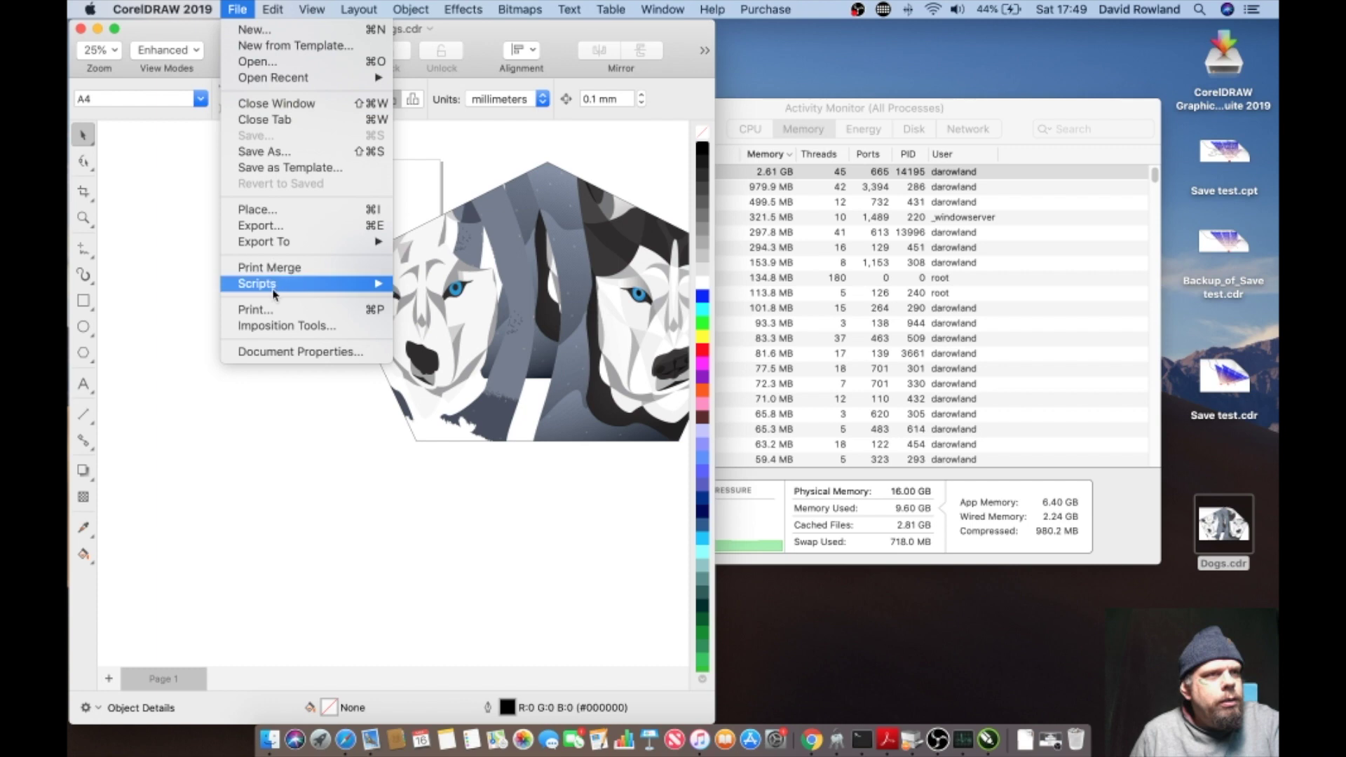
pyautogui.click(297, 351)
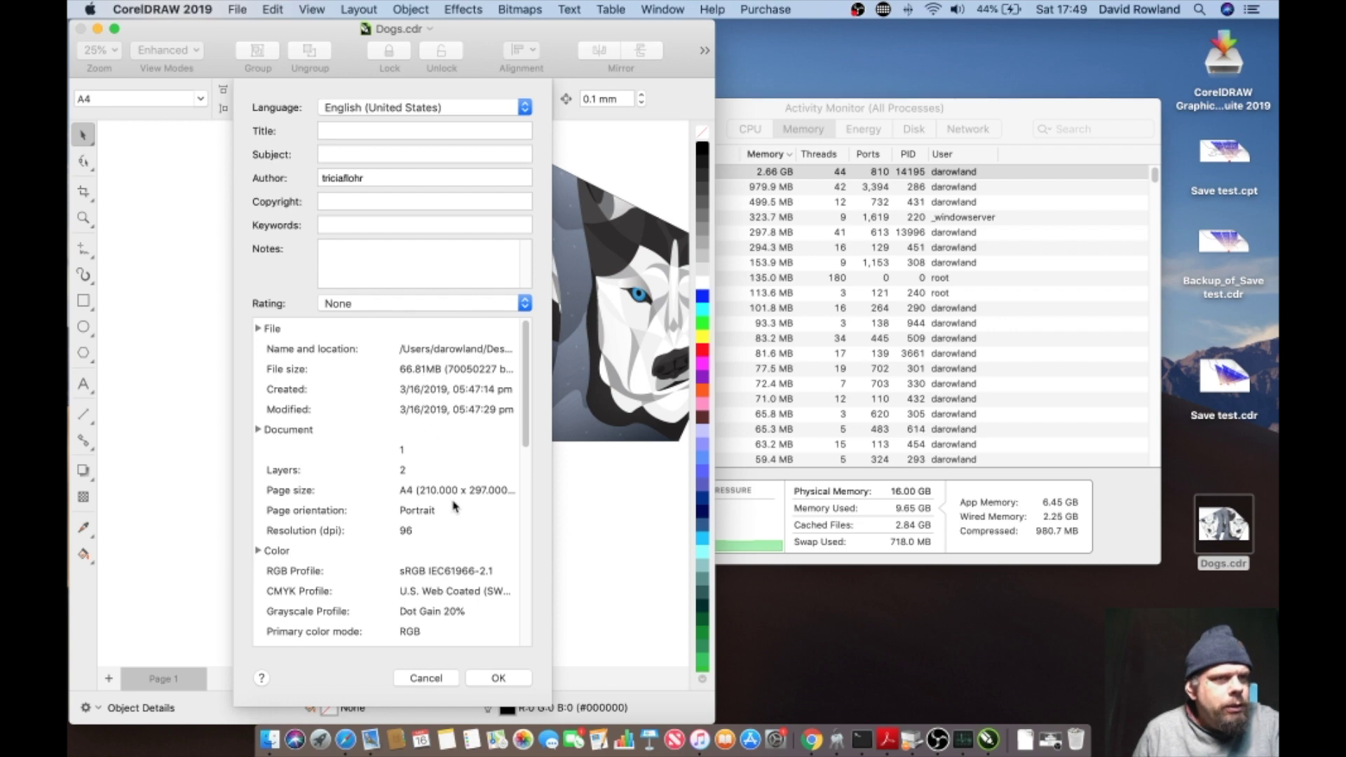
pyautogui.click(431, 682)
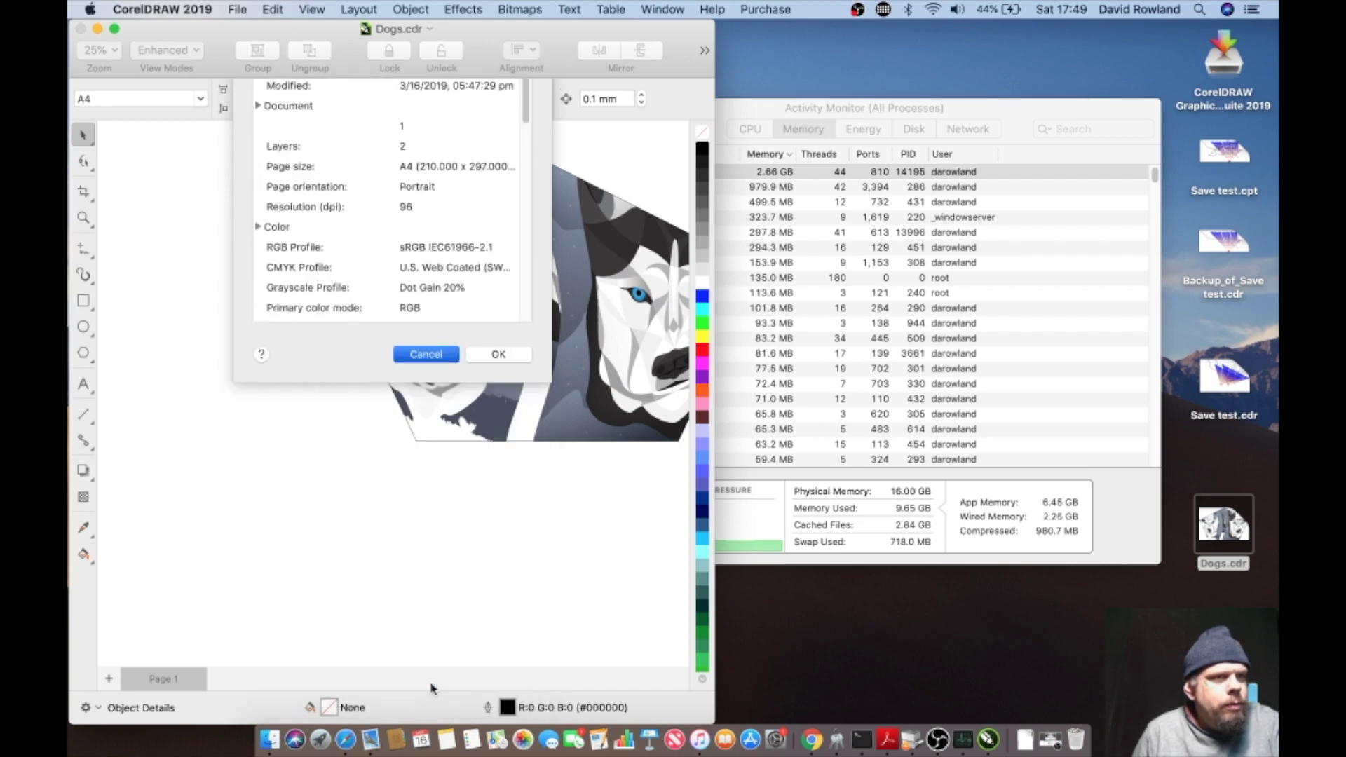
# Step: Check the uncompressed file size for converting the pentagon to a 400 dpi CMYK Color (32-bit) bitmap, and cancel the conversion
pyautogui.click(490, 420)
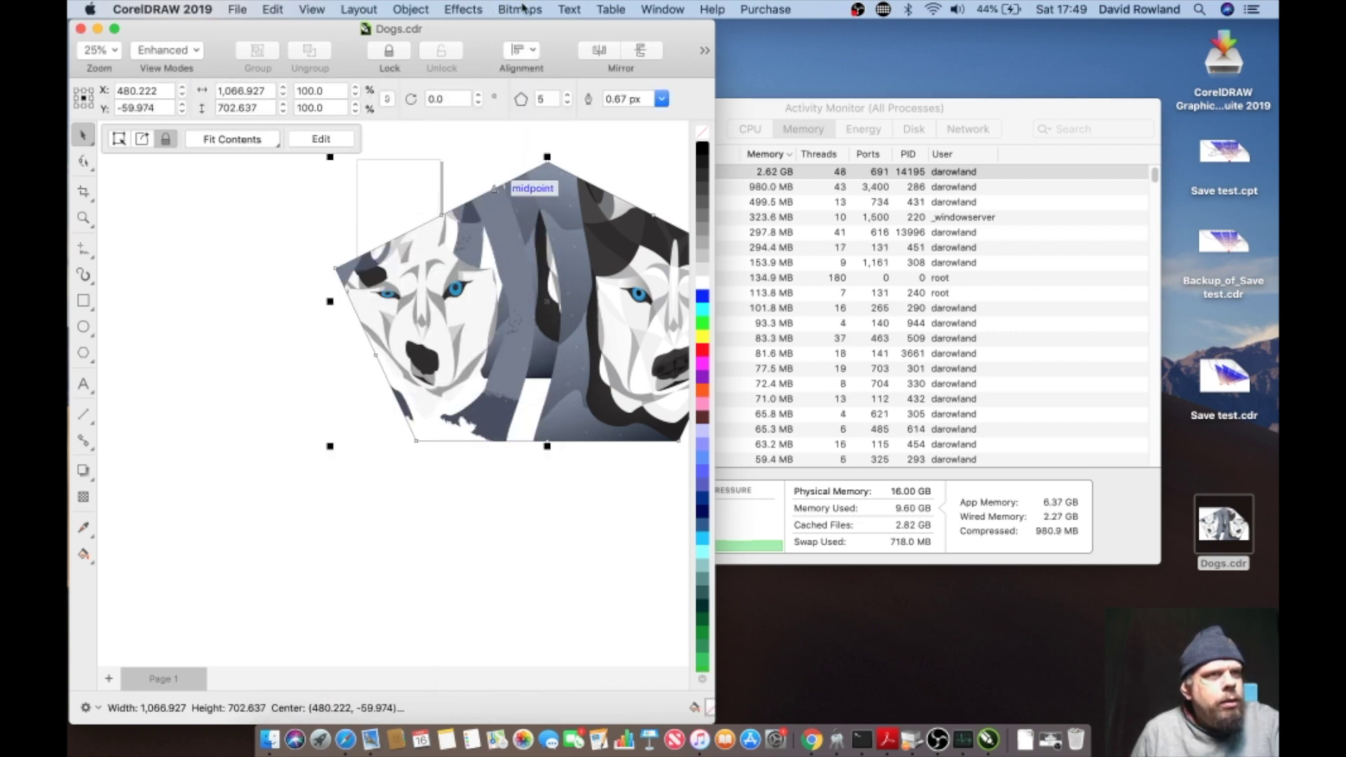
pyautogui.click(520, 9)
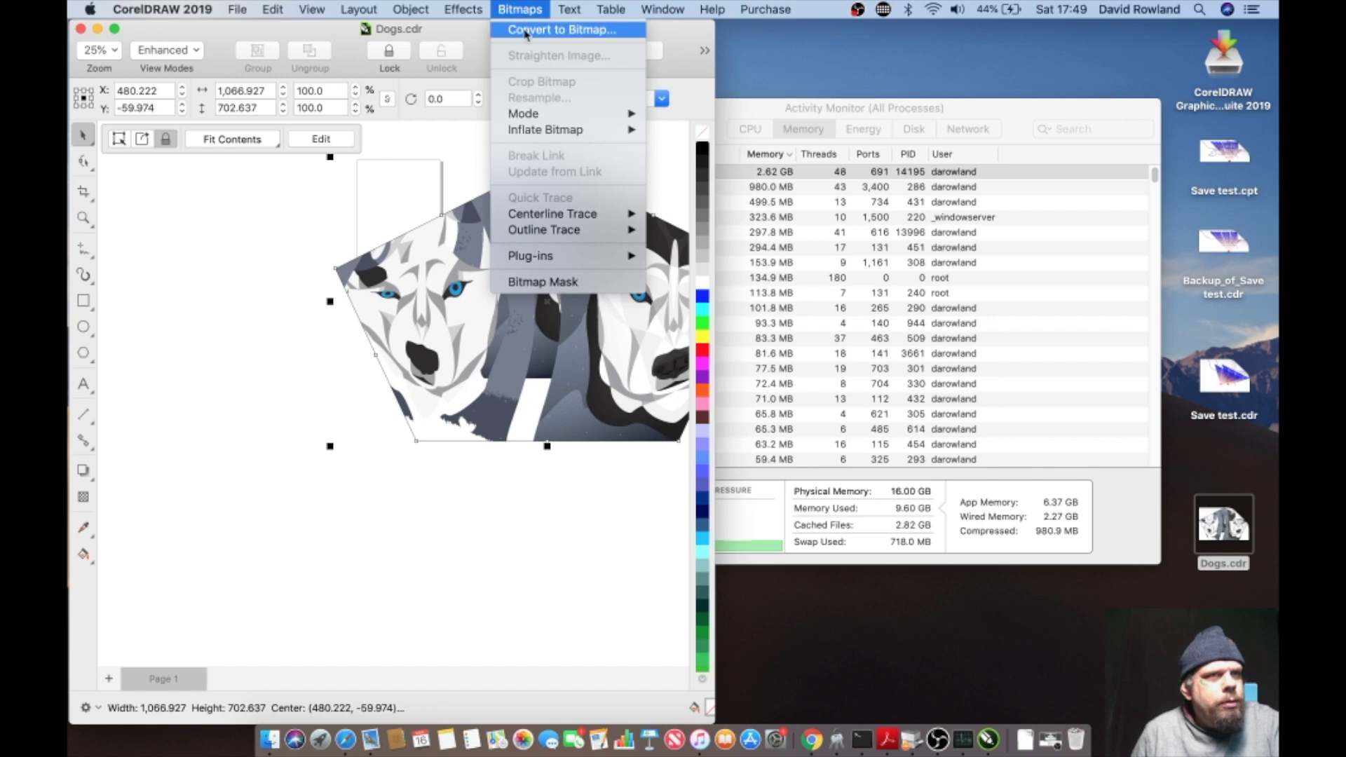
pyautogui.click(526, 31)
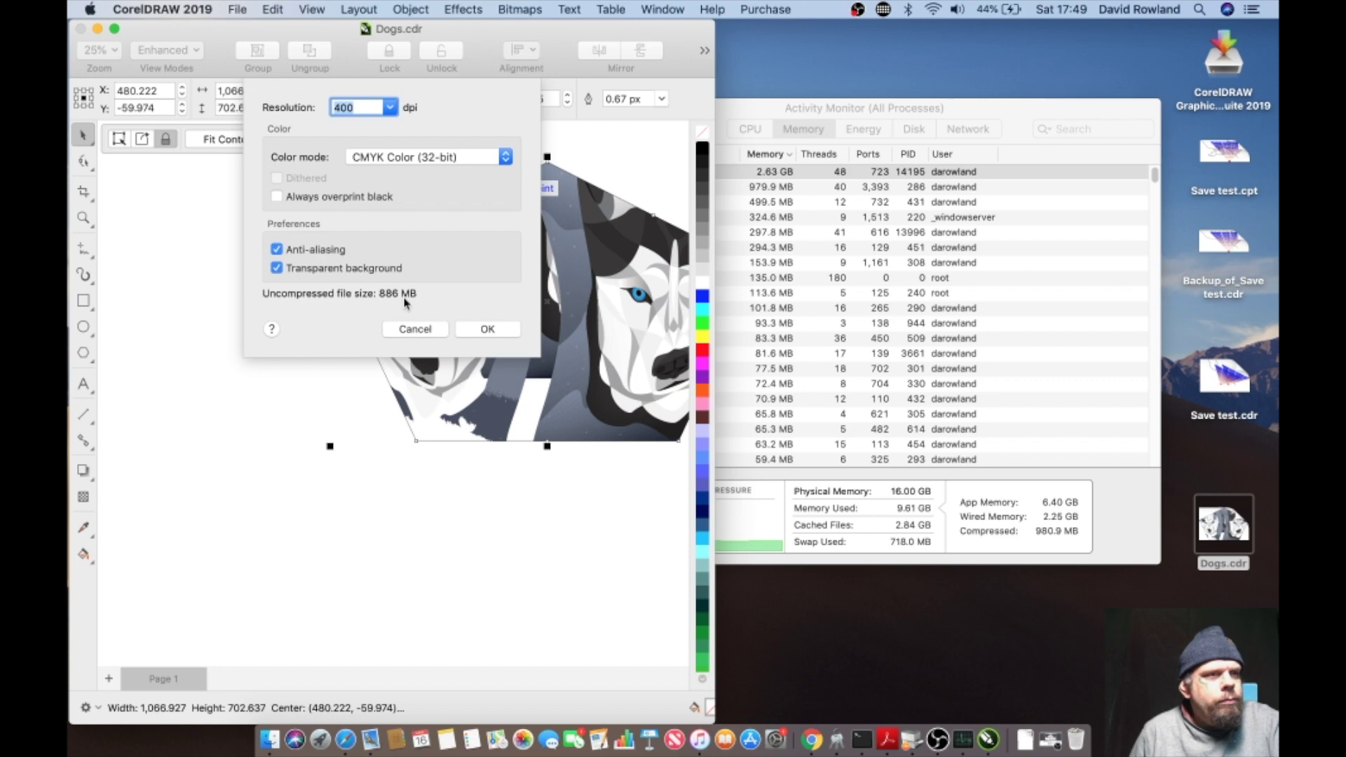
pyautogui.click(407, 329)
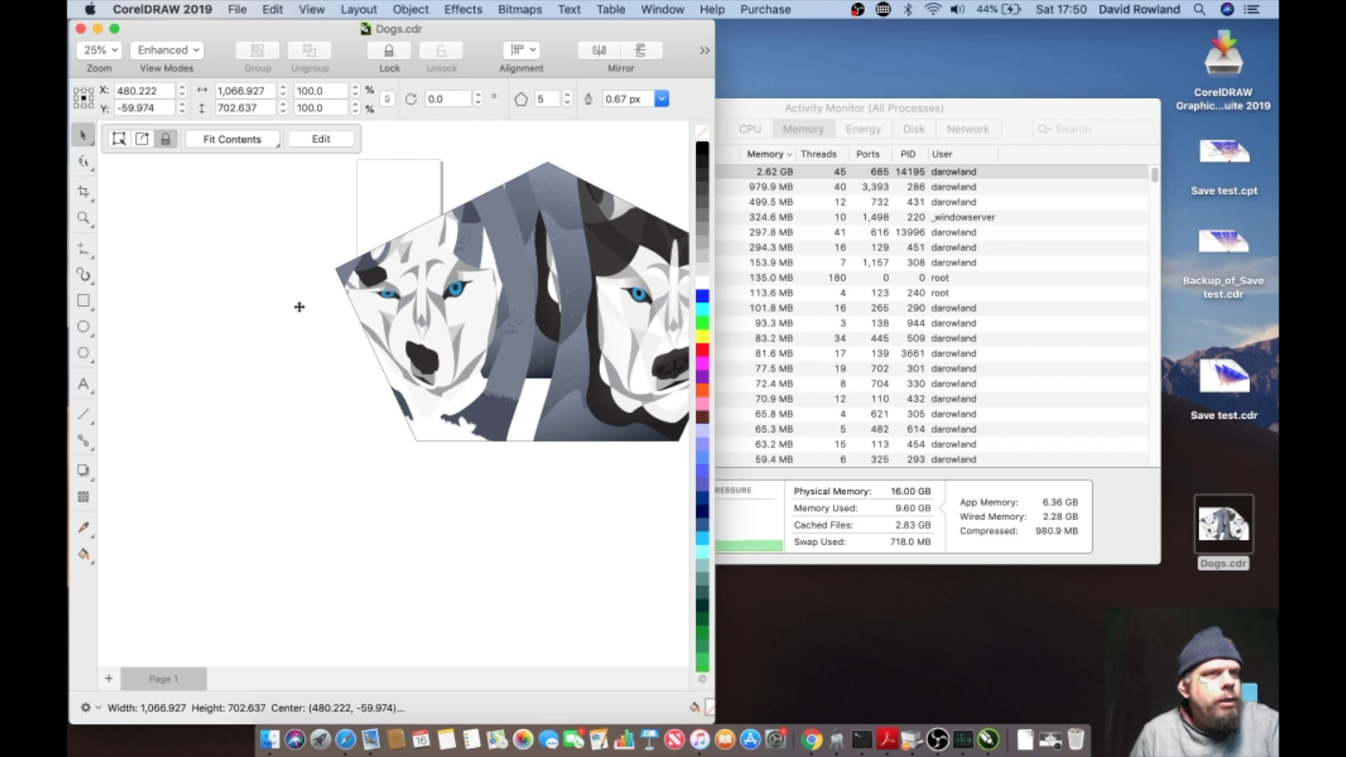
# Step: Move Activity Monitor clear of the drawing and place the pentagon below the page, centred at about X 192, Y -515 mm
pyautogui.click(755, 111)
pyautogui.moveTo(755, 110); pyautogui.dragTo(873, 104)
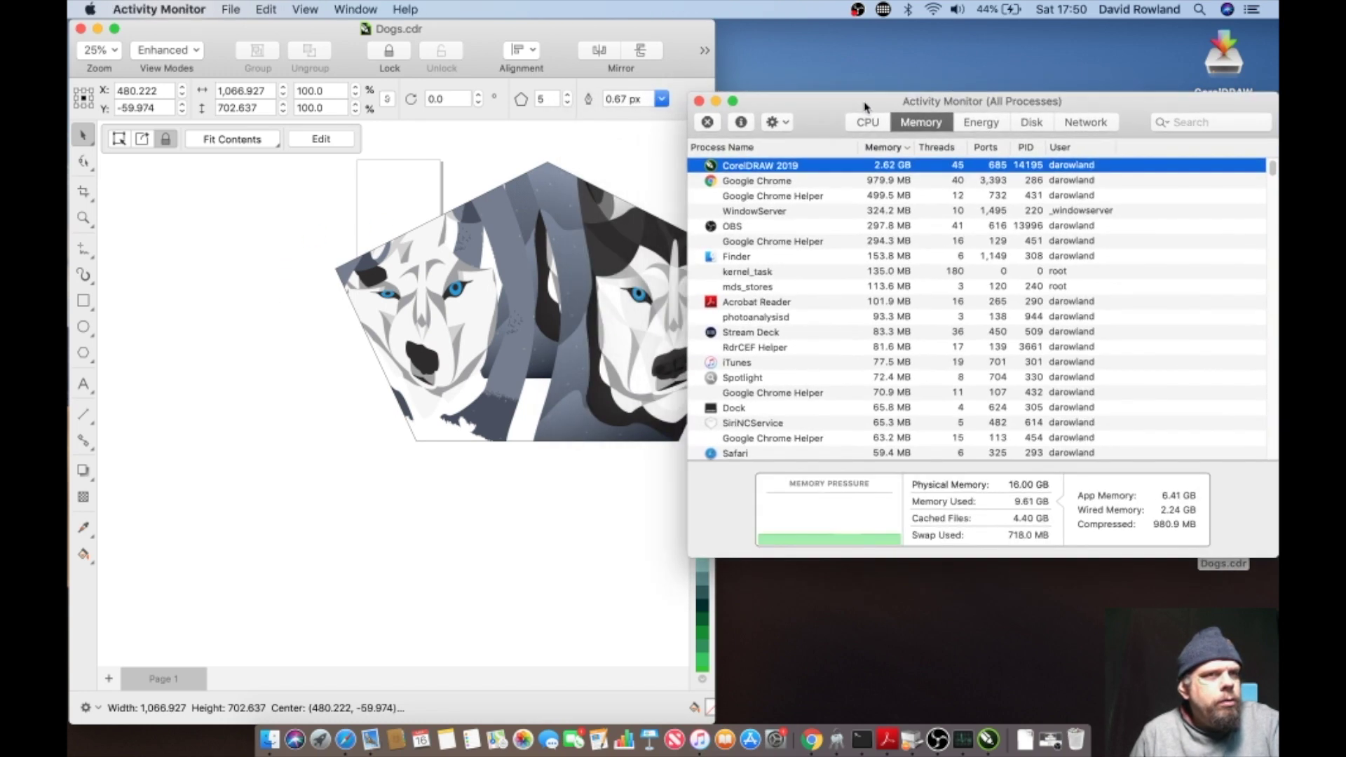
pyautogui.click(207, 255)
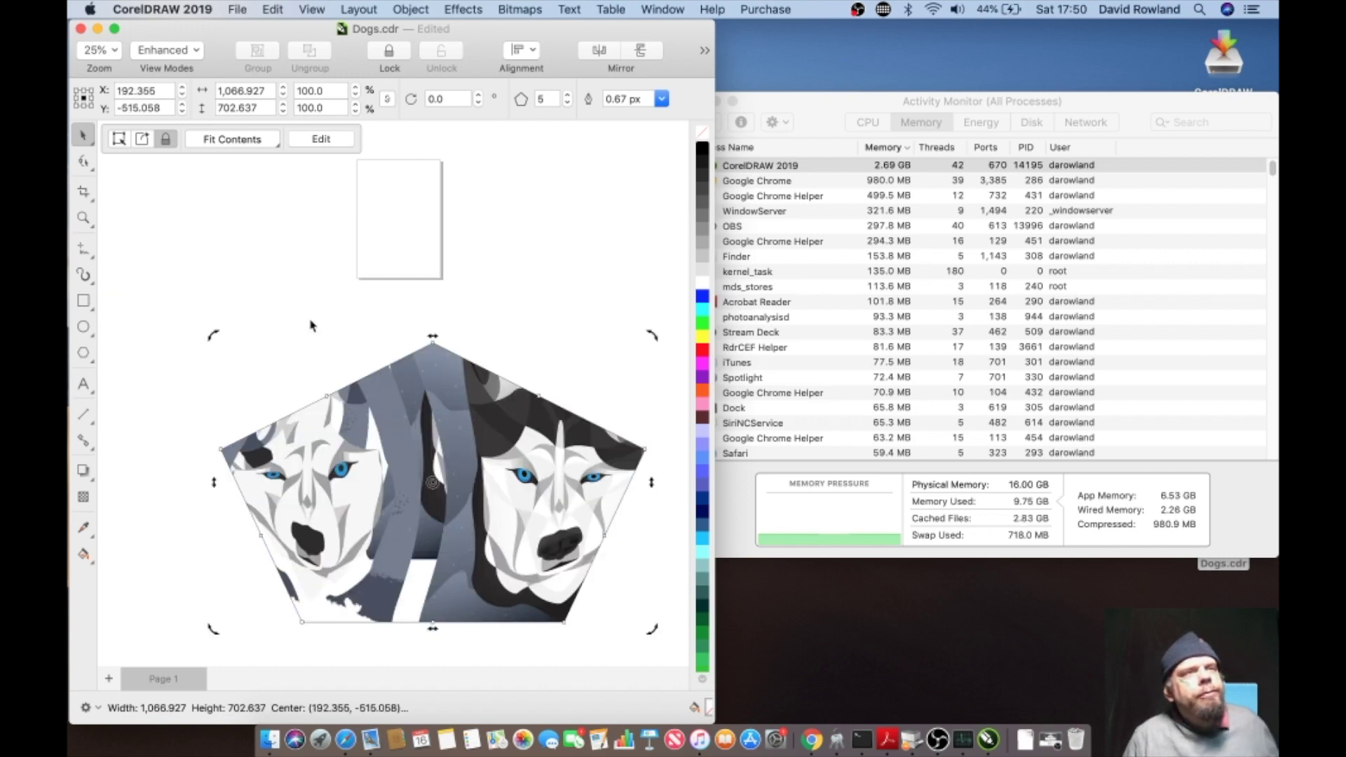
pyautogui.click(248, 340)
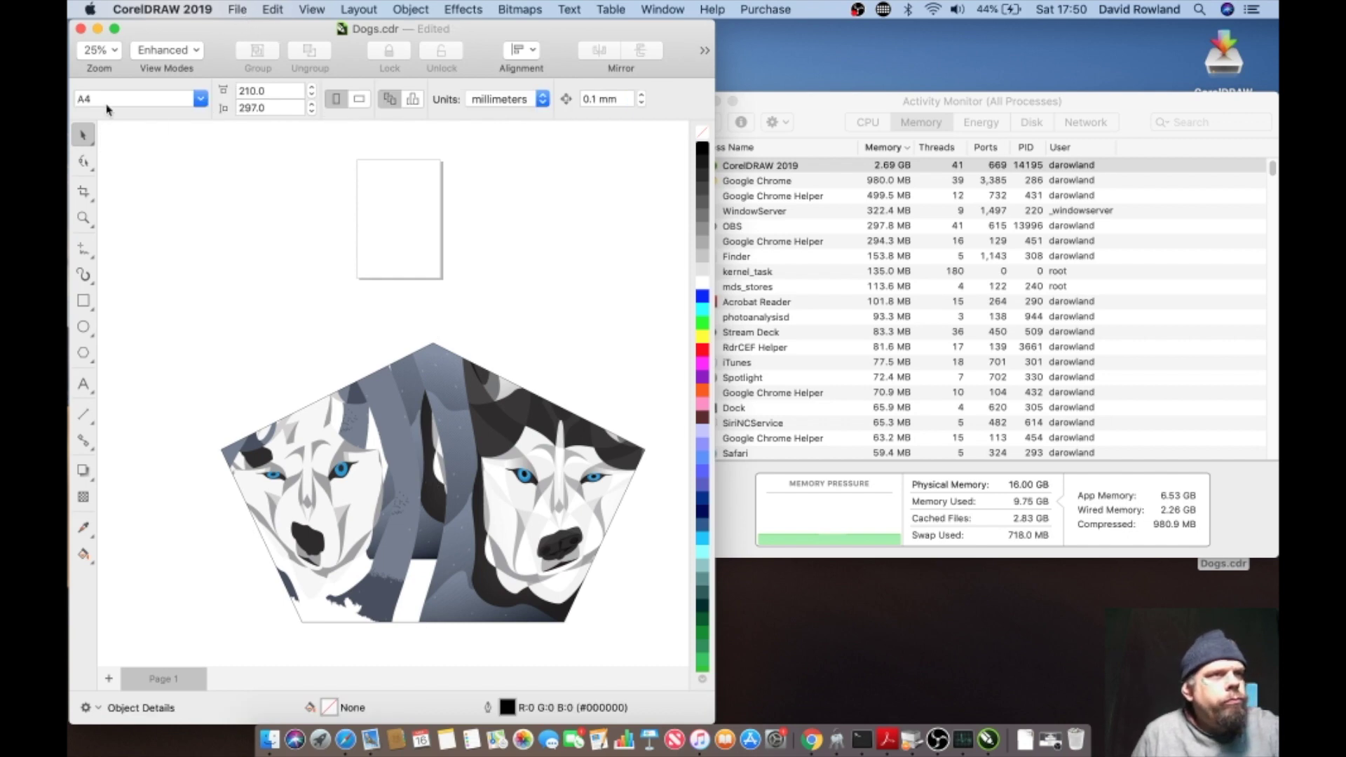
# Step: Close the edited Dogs document window
pyautogui.click(234, 10)
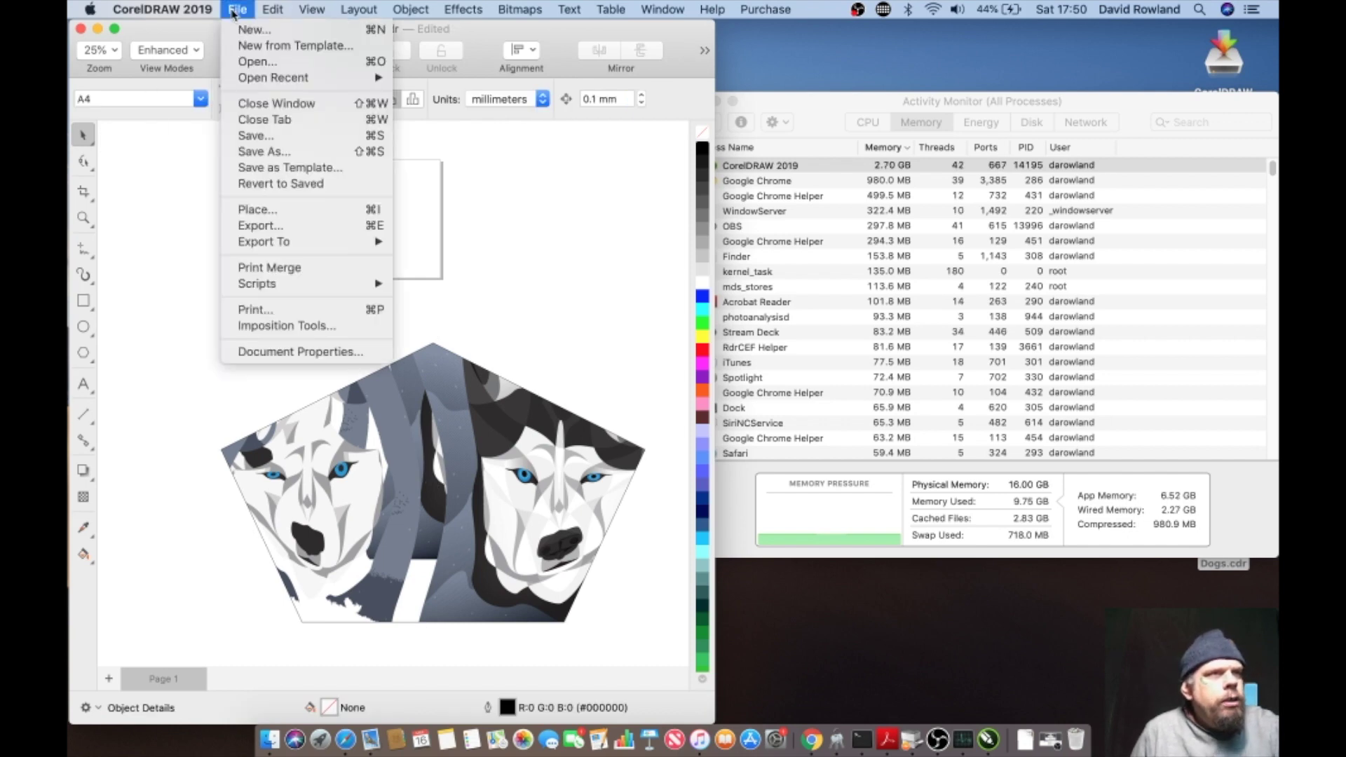
pyautogui.click(247, 105)
pyautogui.click(334, 169)
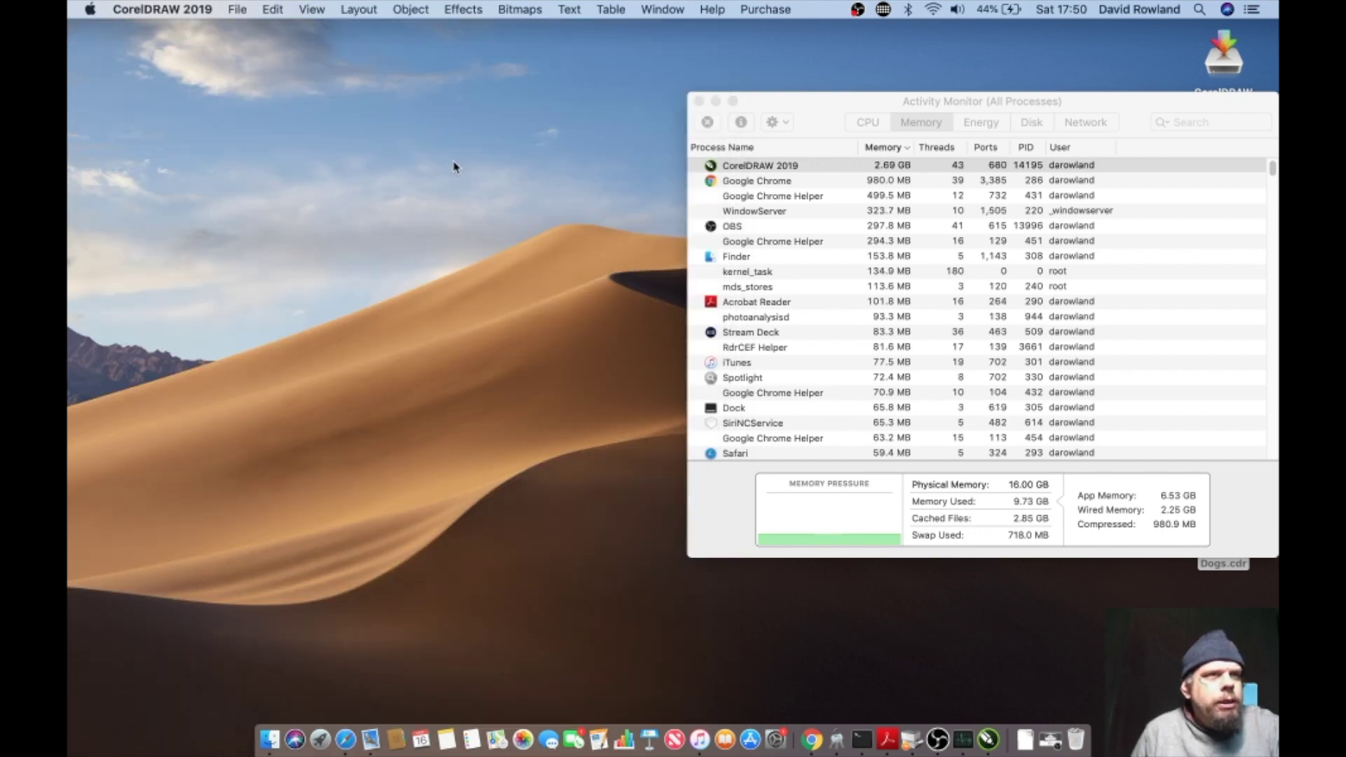
pyautogui.click(247, 5)
pyautogui.click(248, 7)
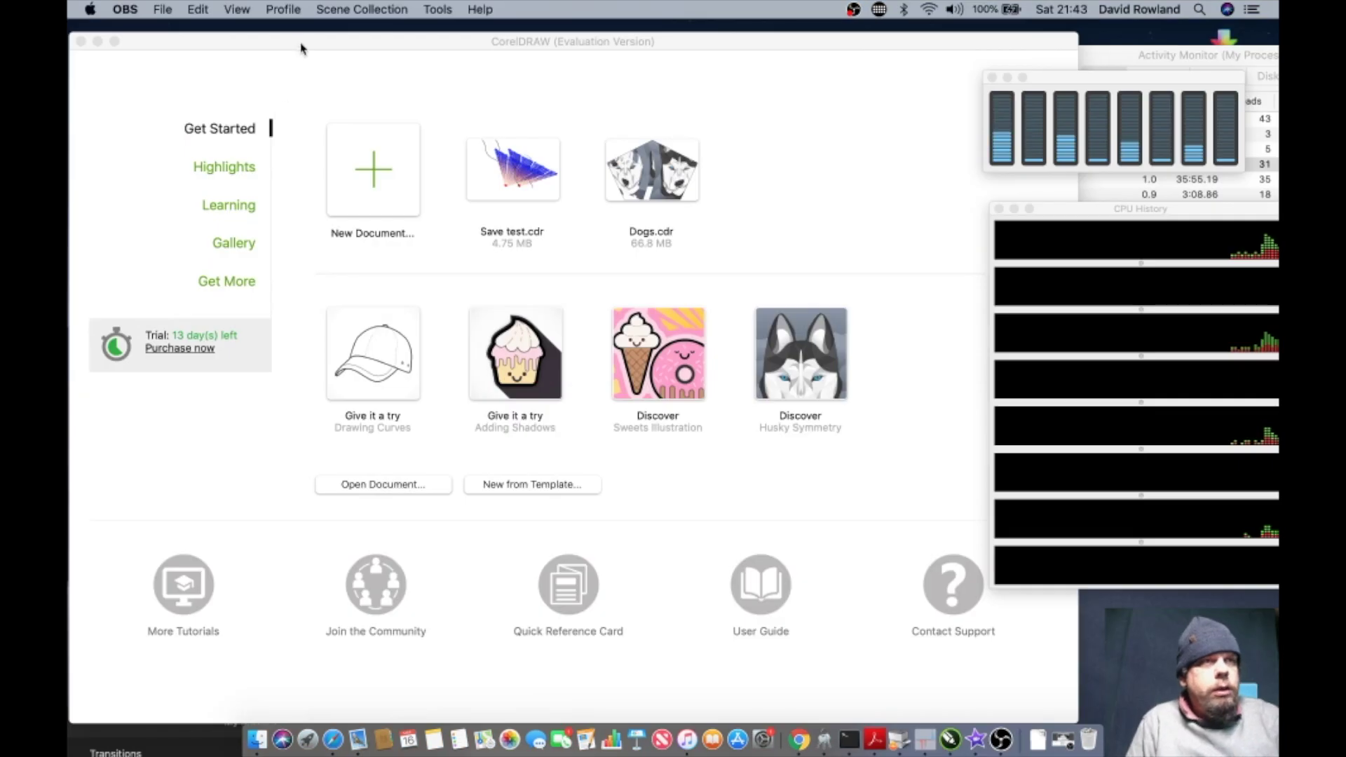
# Step: Arrange the CPU usage meter above the CPU History window beside the CorelDRAW welcome screen
pyautogui.click(302, 48)
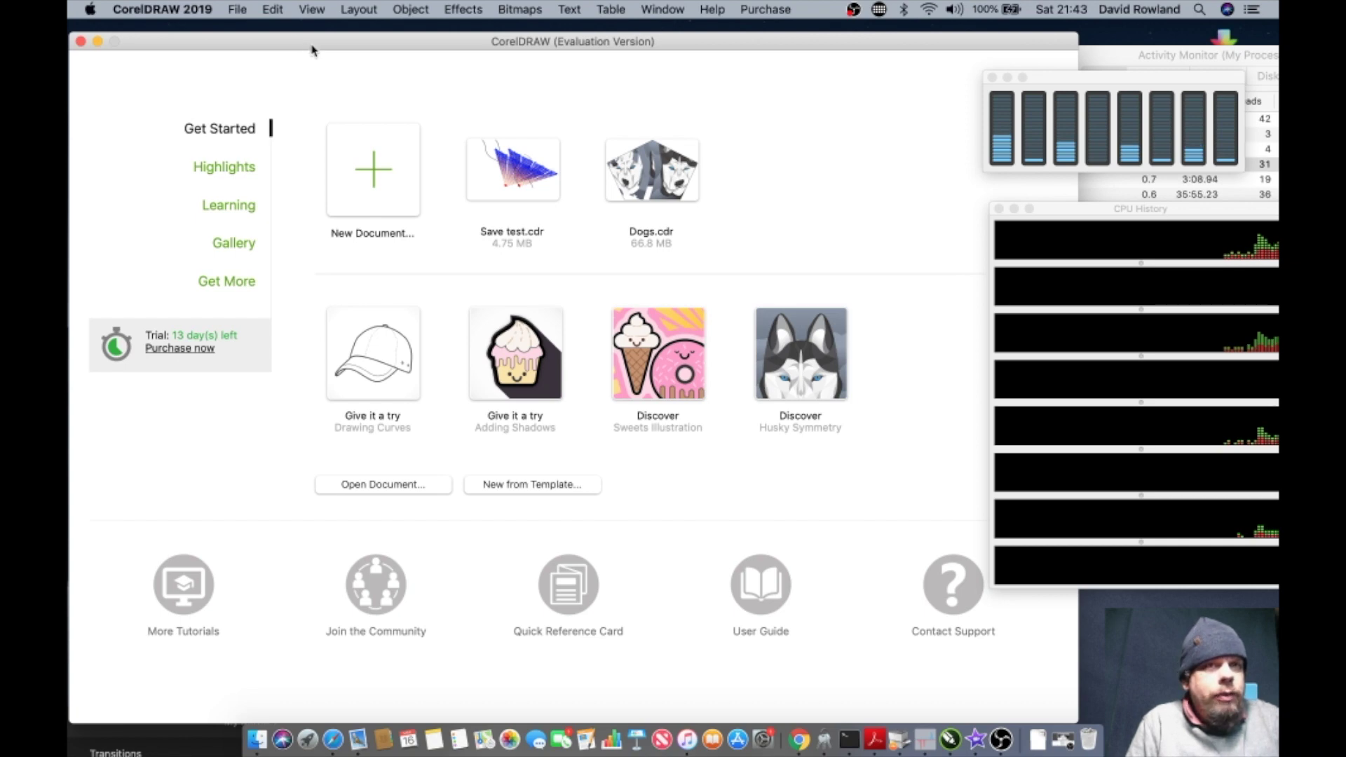
pyautogui.click(1106, 83)
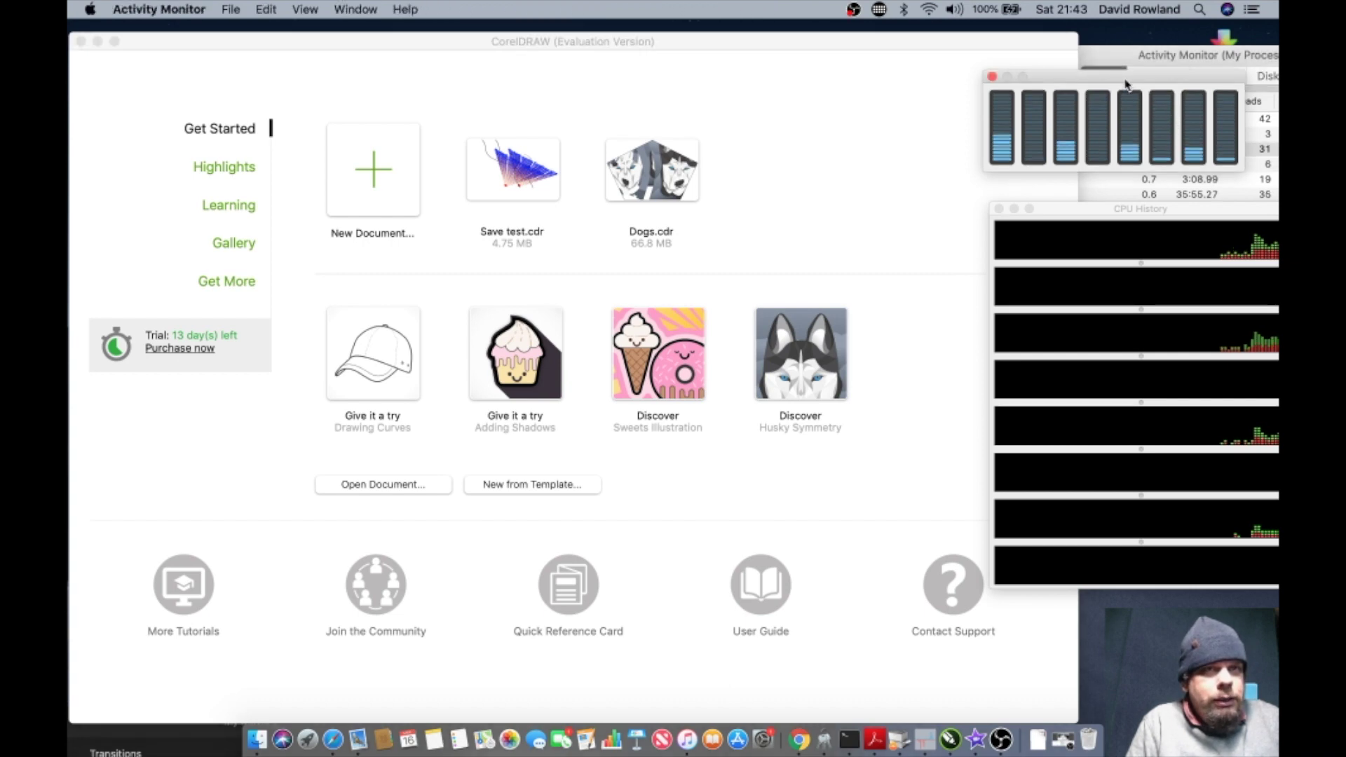
pyautogui.moveTo(1129, 89); pyautogui.dragTo(1125, 81)
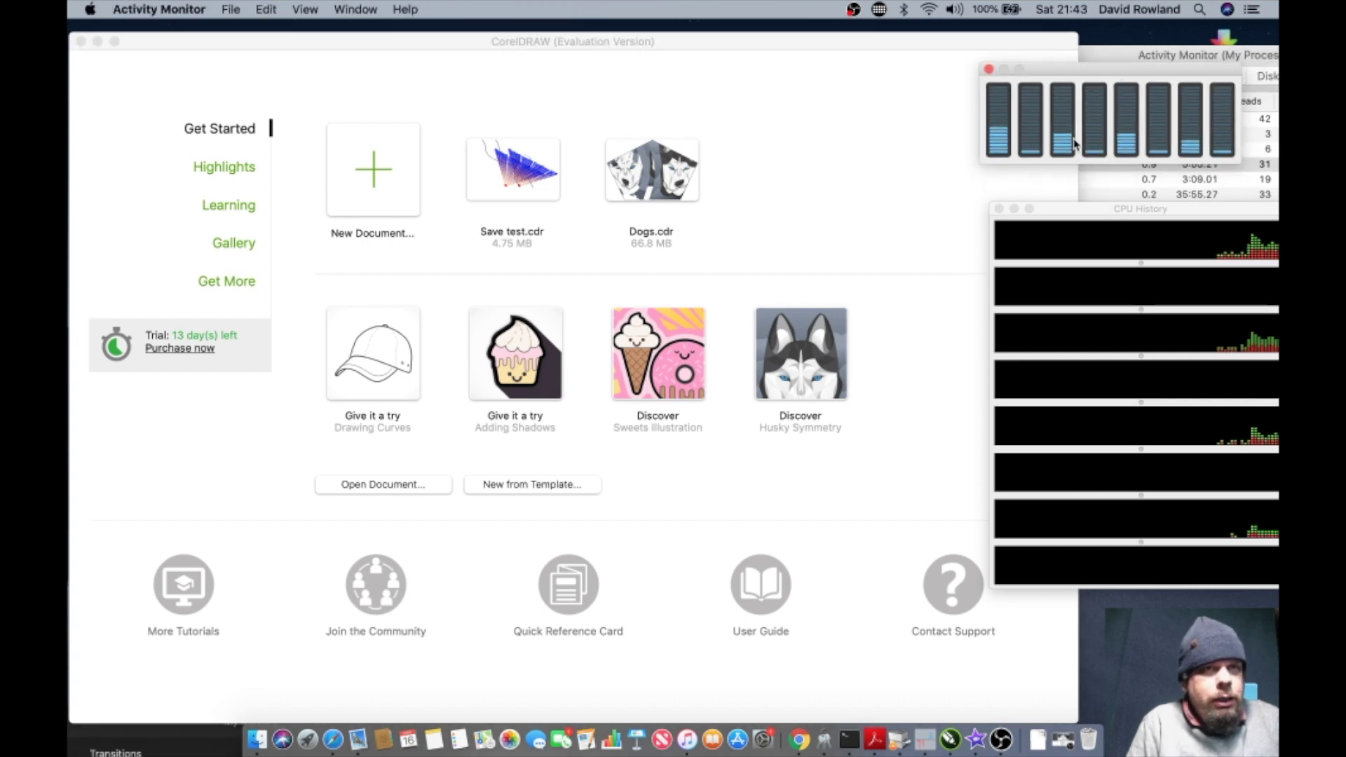
pyautogui.moveTo(1084, 113); pyautogui.dragTo(1105, 122)
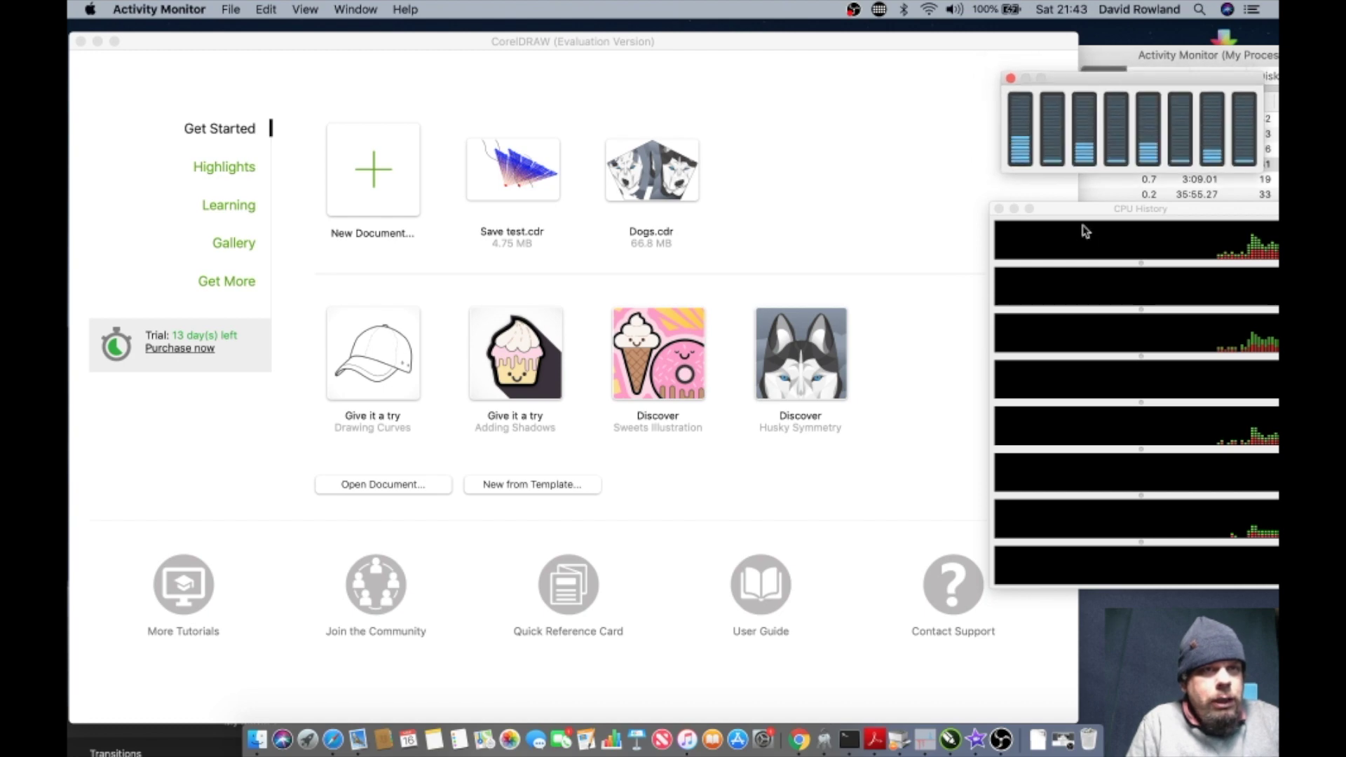
pyautogui.moveTo(1087, 215); pyautogui.dragTo(1072, 207)
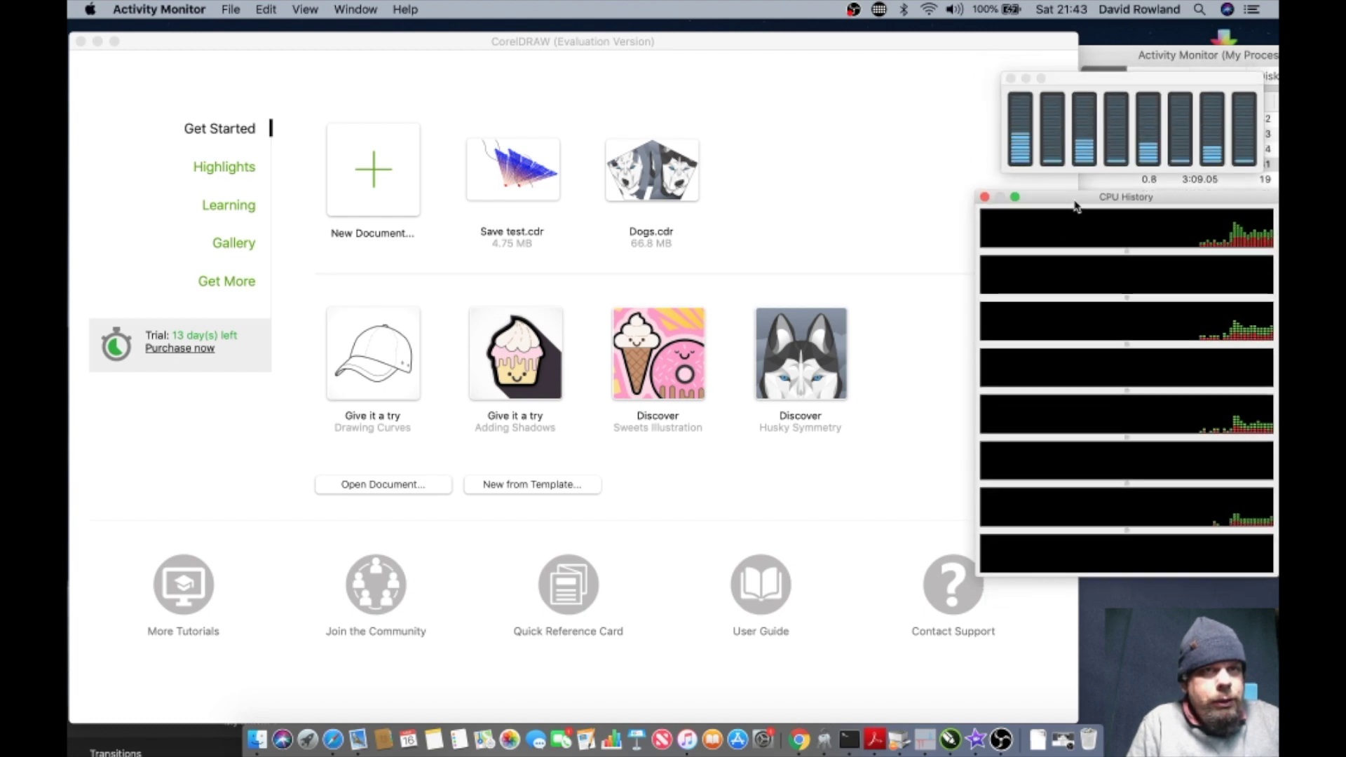
# Step: Compare the CPU usage of CorelDRAW 2019 and OBS in Activity Monitor's process list, and move its window clear of the recent documents
pyautogui.moveTo(1120, 74); pyautogui.dragTo(551, 83)
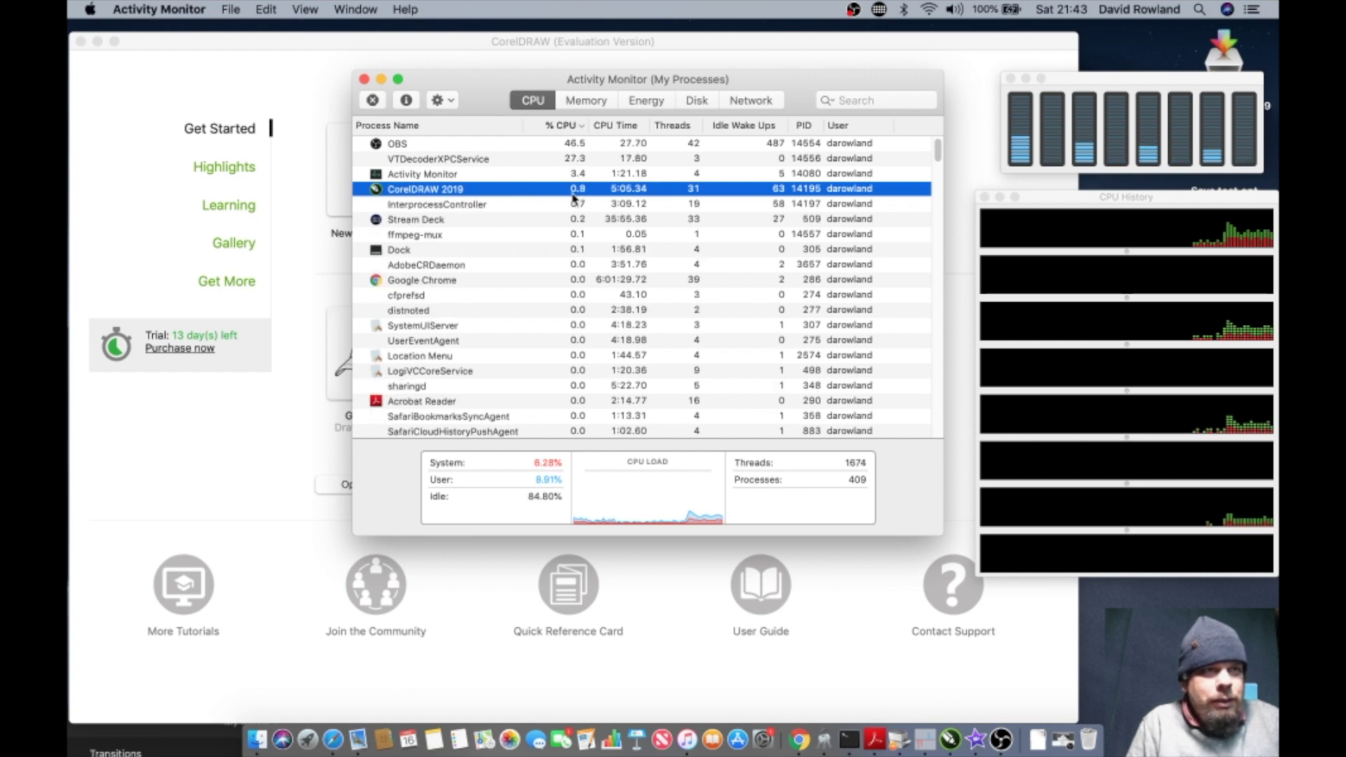
pyautogui.click(467, 145)
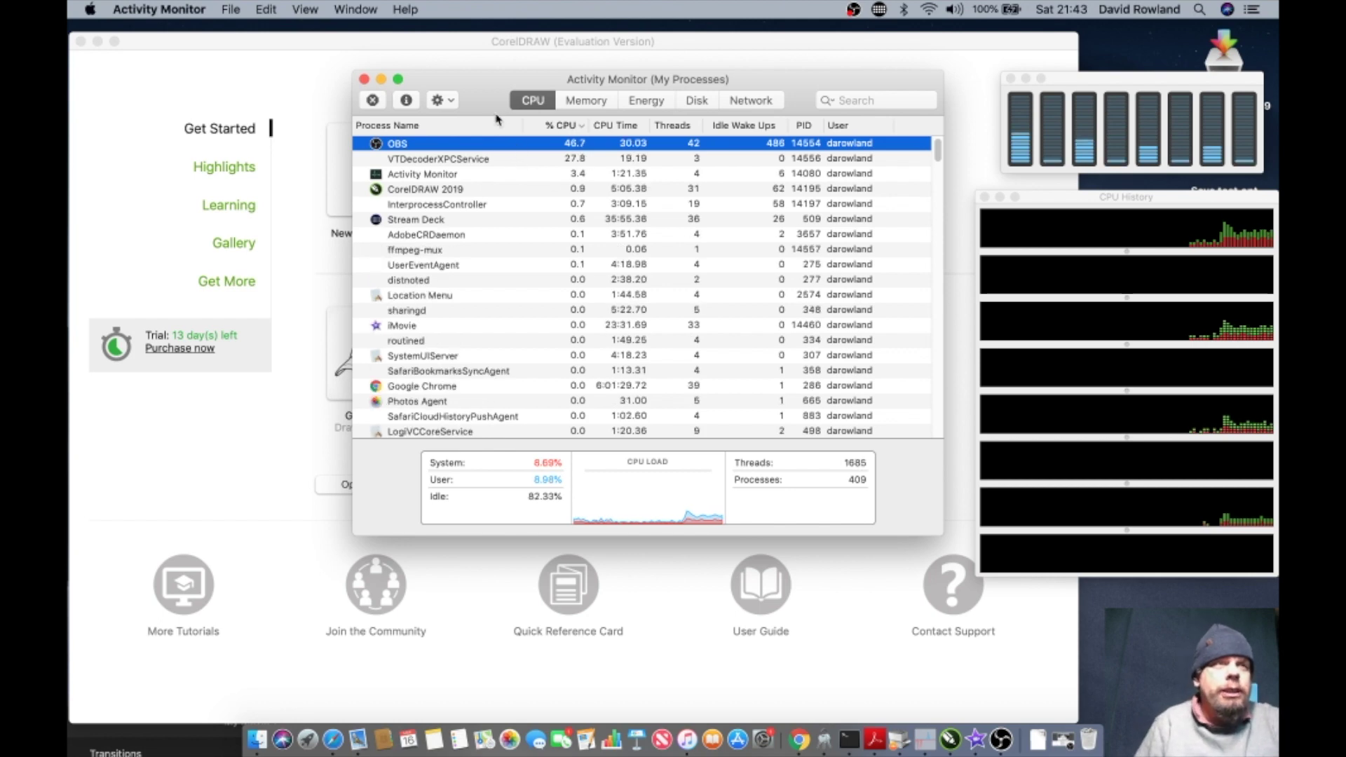
pyautogui.moveTo(489, 92); pyautogui.dragTo(854, 611)
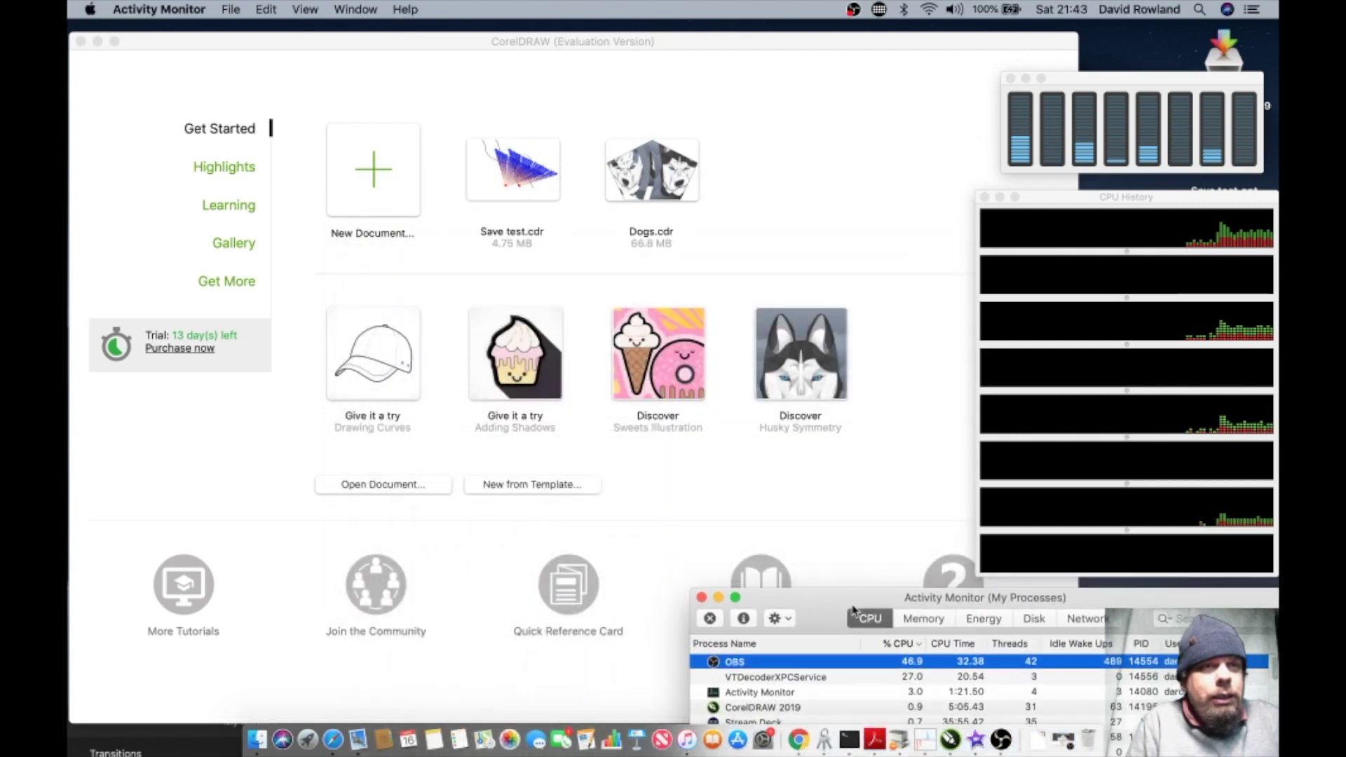
# Step: Reopen the Dogs.cdr document in CorelDRAW and watch the load on the CPU usage meter and CPU History
pyautogui.click(370, 51)
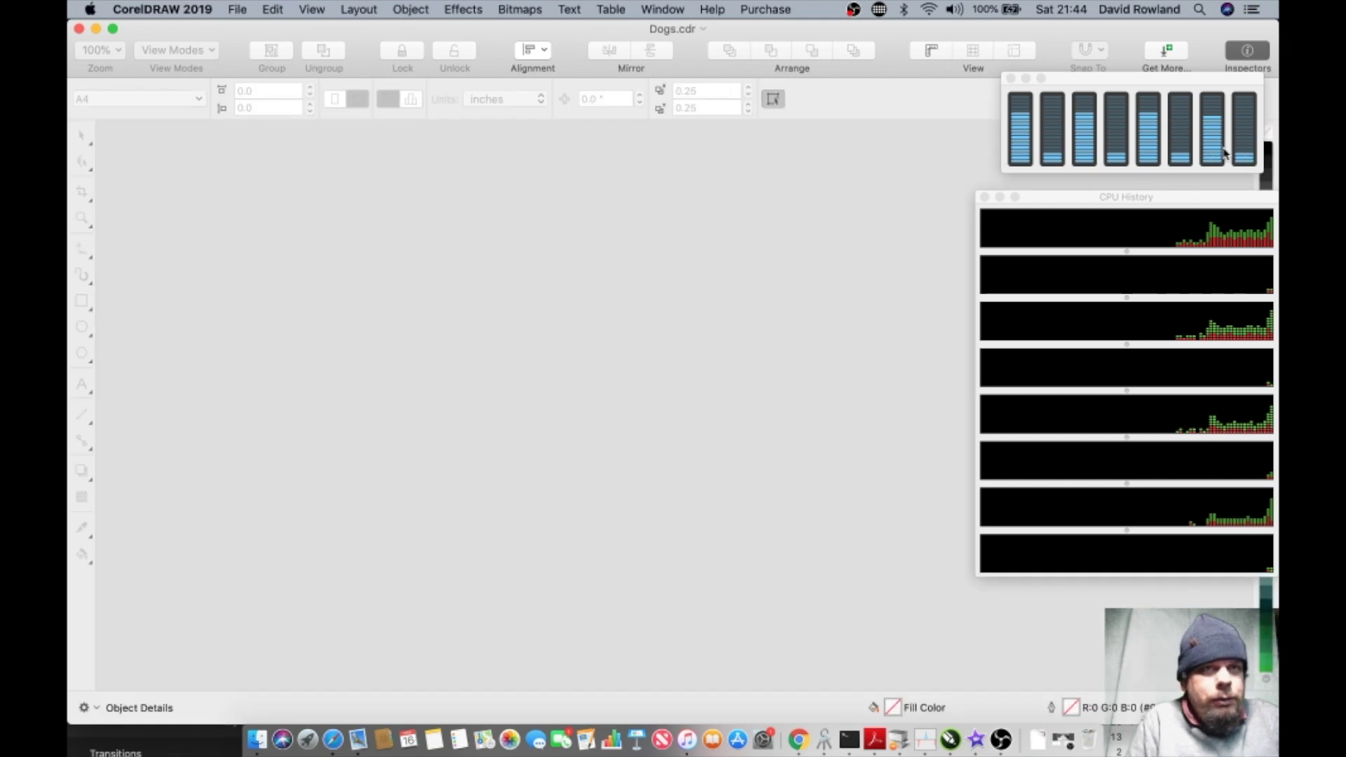
pyautogui.click(1053, 160)
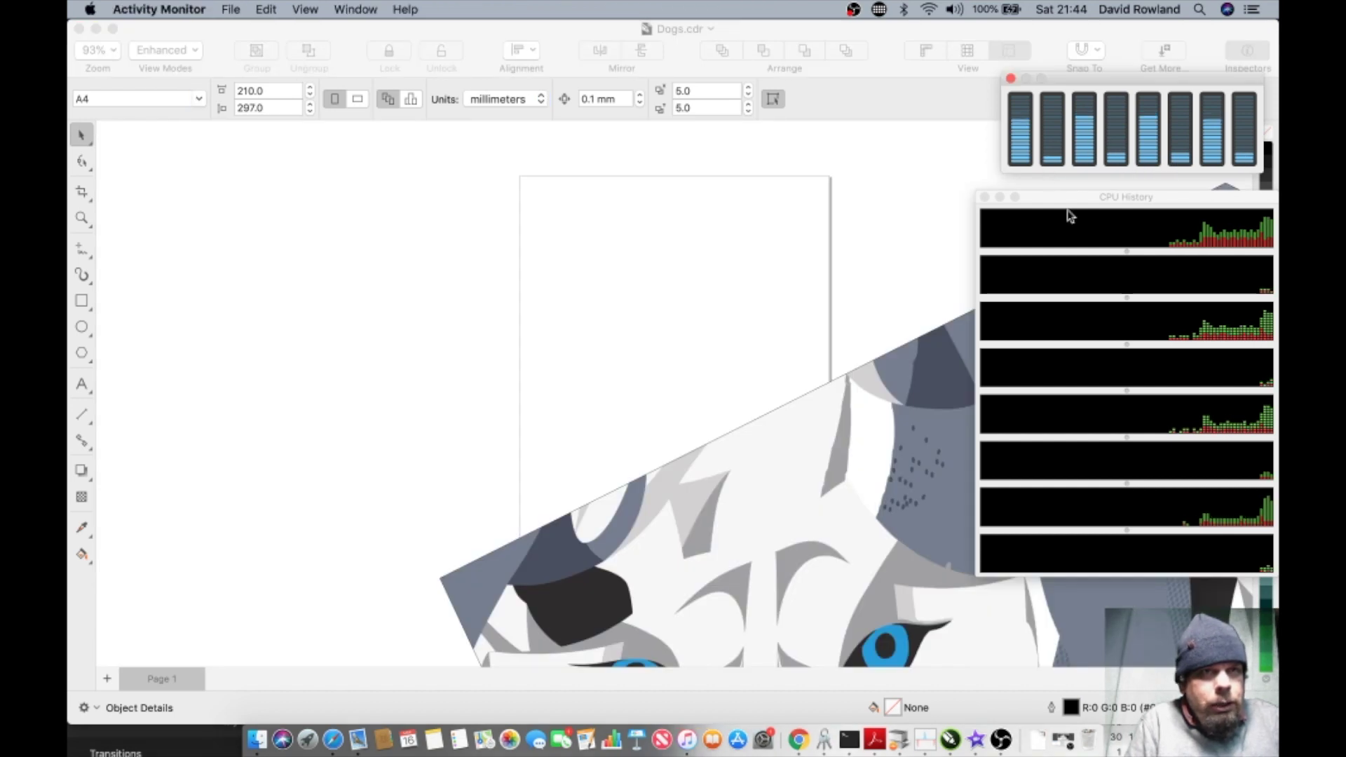
pyautogui.click(1249, 281)
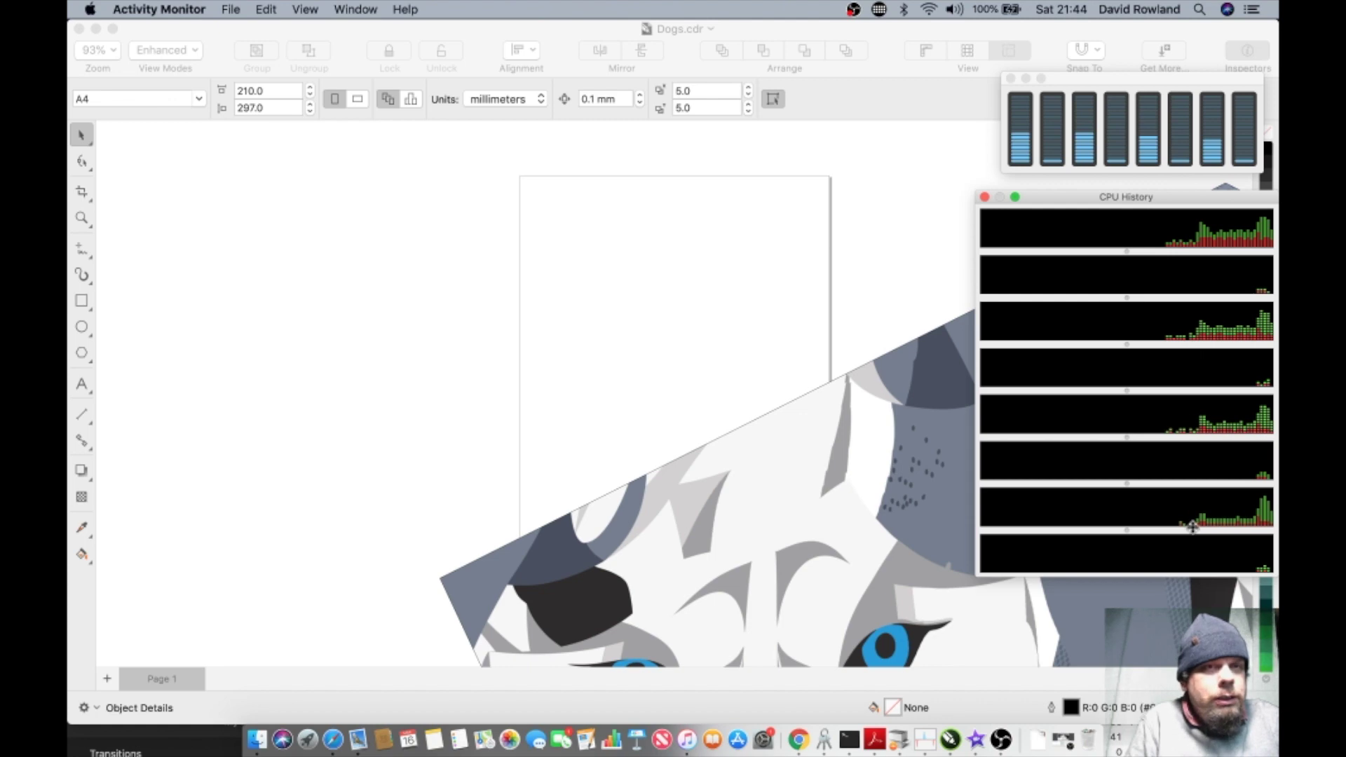
# Step: Scale the PowerClipped husky pentagon to about 47.7% and move it over the page's lower part, centred at about X 4, Y -64 mm
pyautogui.click(148, 30)
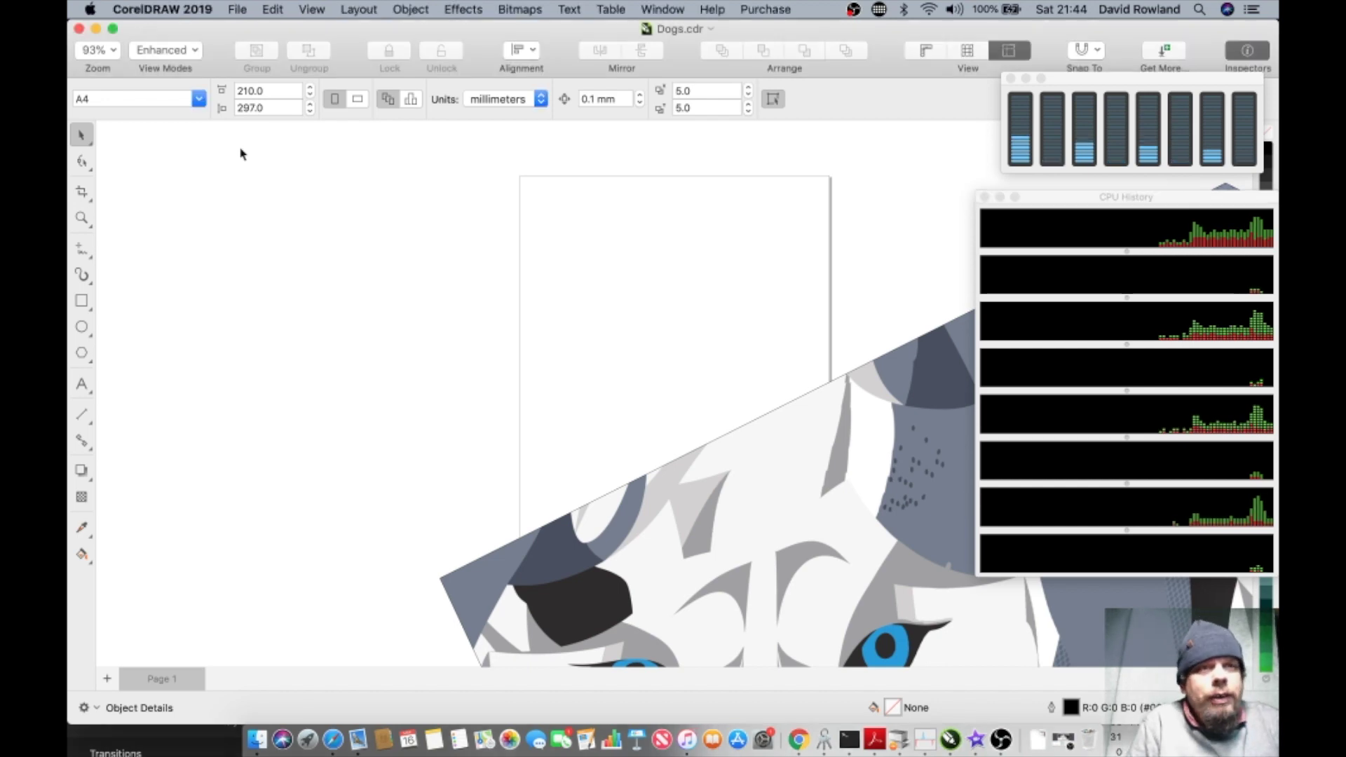
pyautogui.scroll(-5, 265, 181)
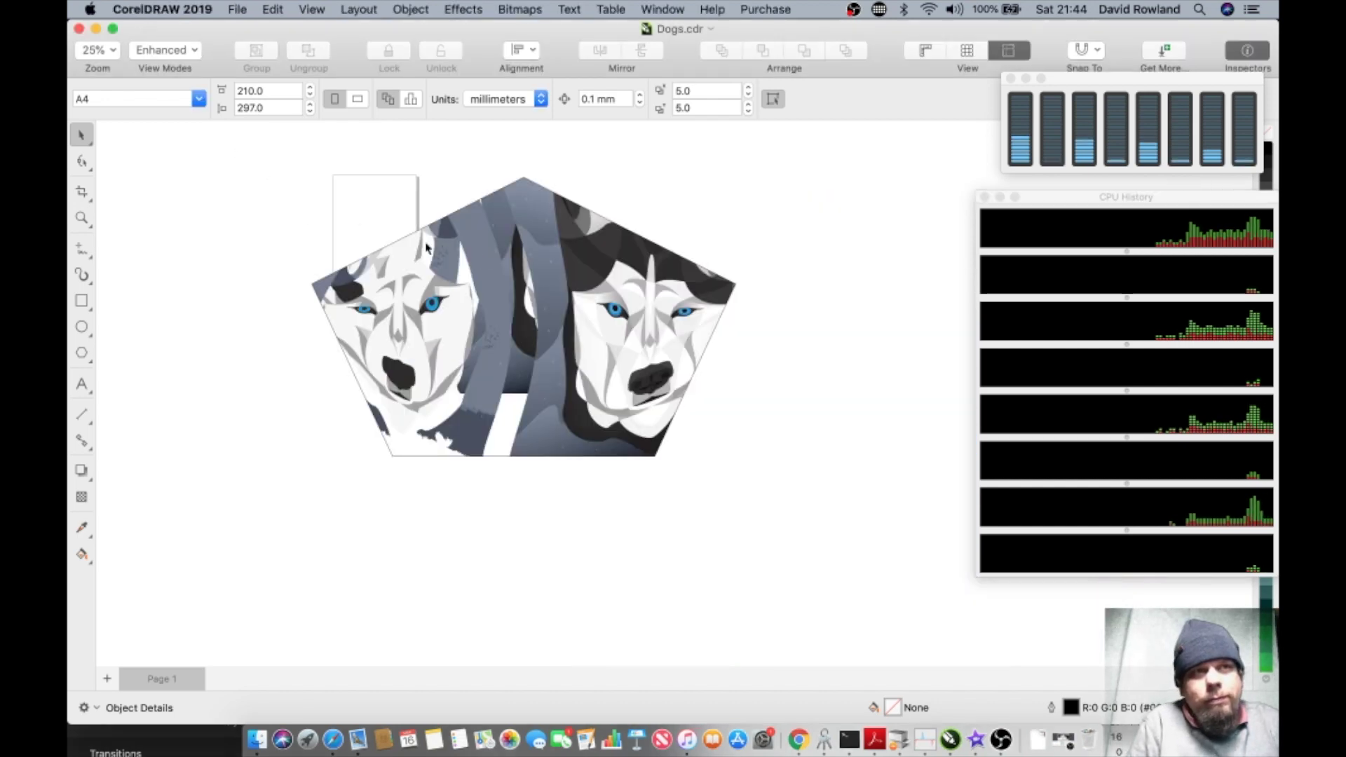
pyautogui.click(427, 247)
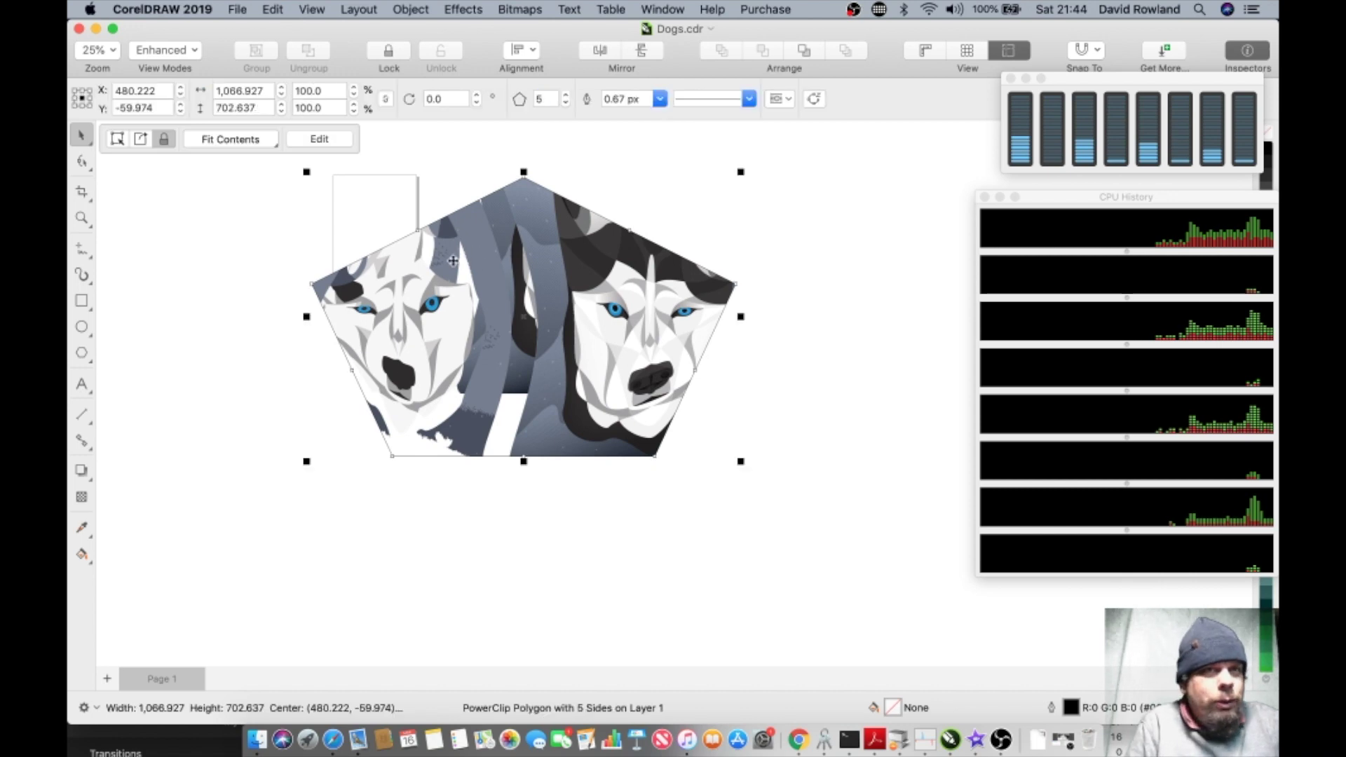
pyautogui.moveTo(454, 286); pyautogui.dragTo(466, 306)
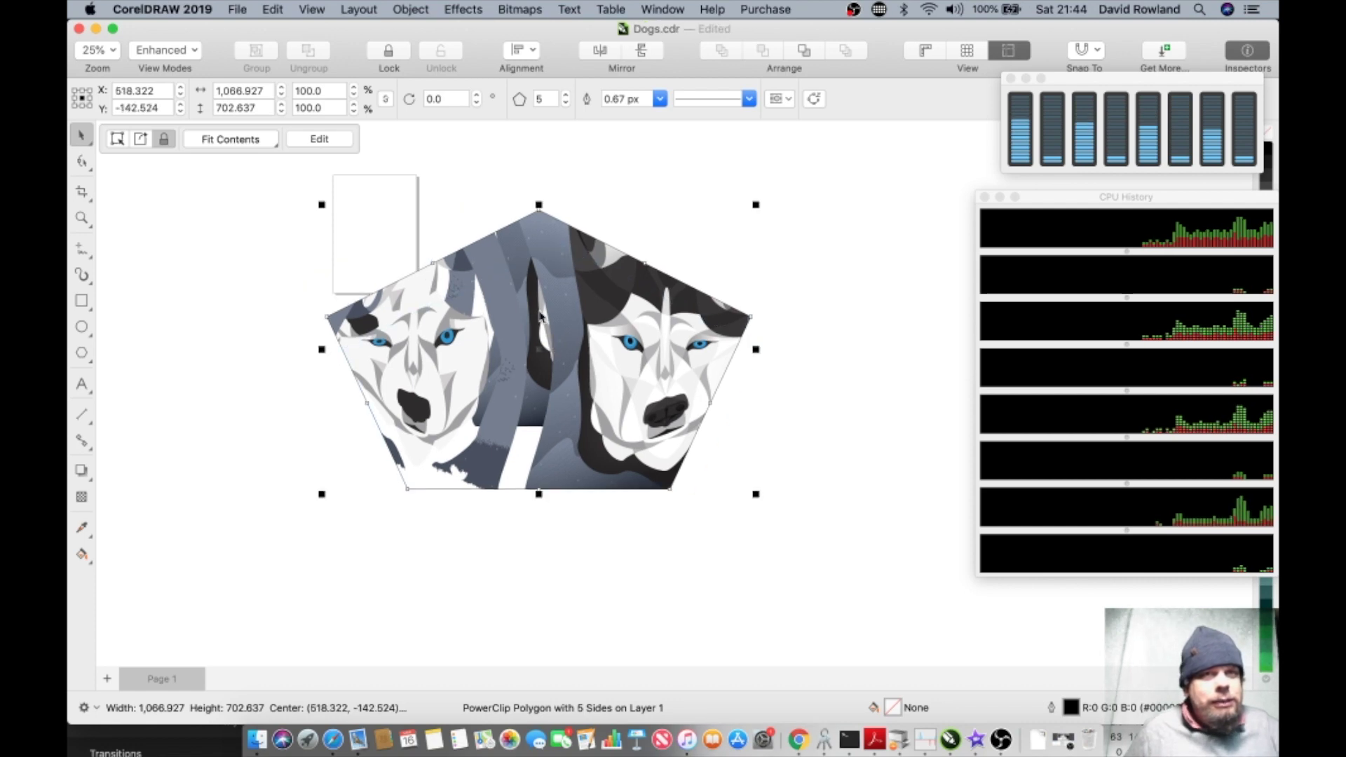
pyautogui.moveTo(756, 494); pyautogui.dragTo(535, 347)
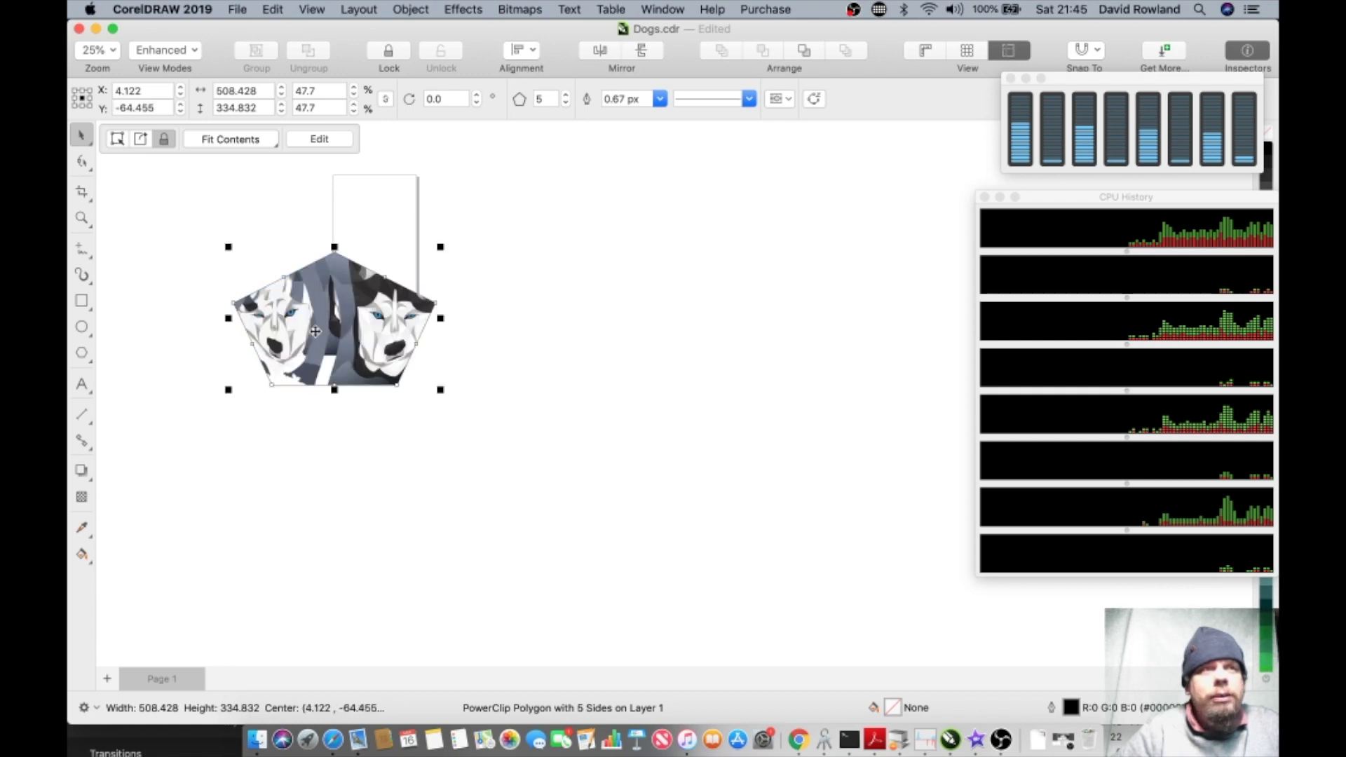
# Step: Duplicate the reduced pentagon and place the copy beside the original, centred at about X 551, Y -76 mm
pyautogui.click(273, 9)
pyautogui.click(289, 26)
pyautogui.click(281, 10)
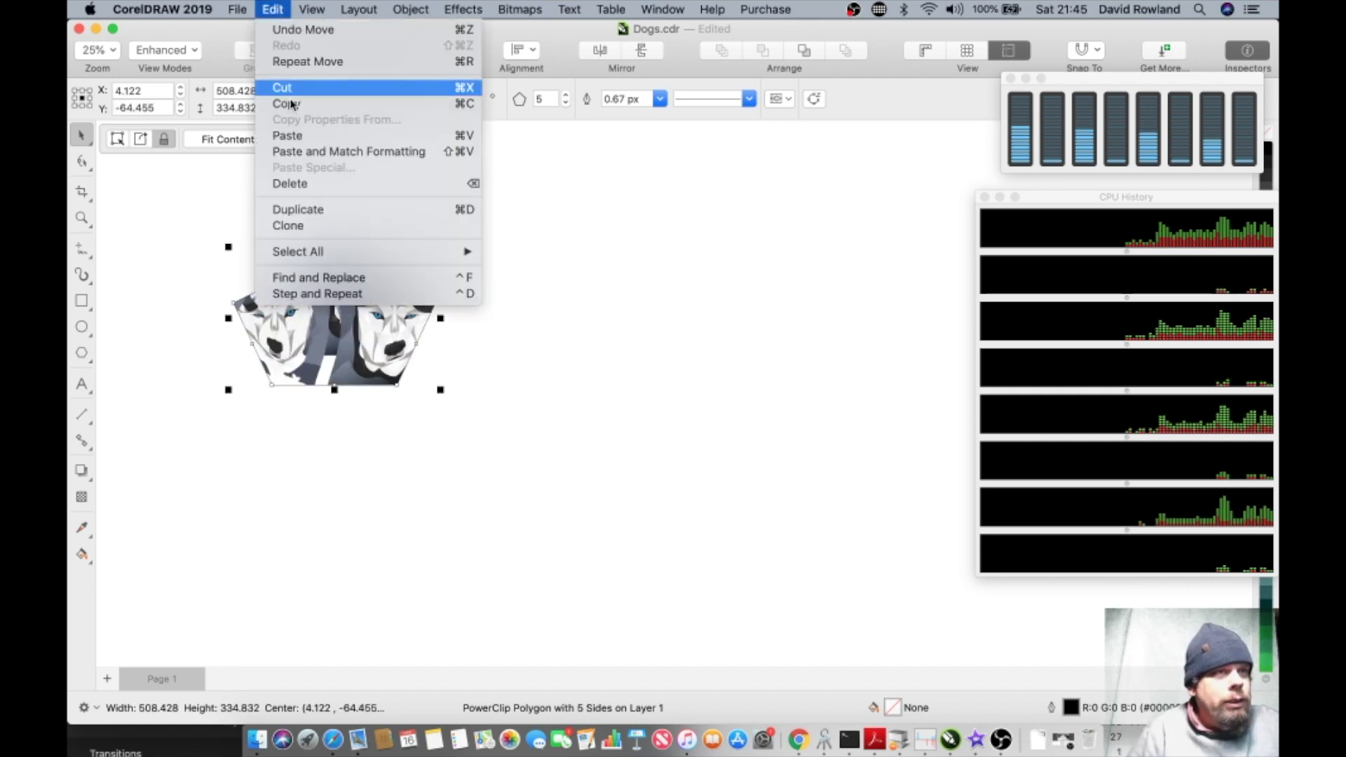
pyautogui.click(287, 207)
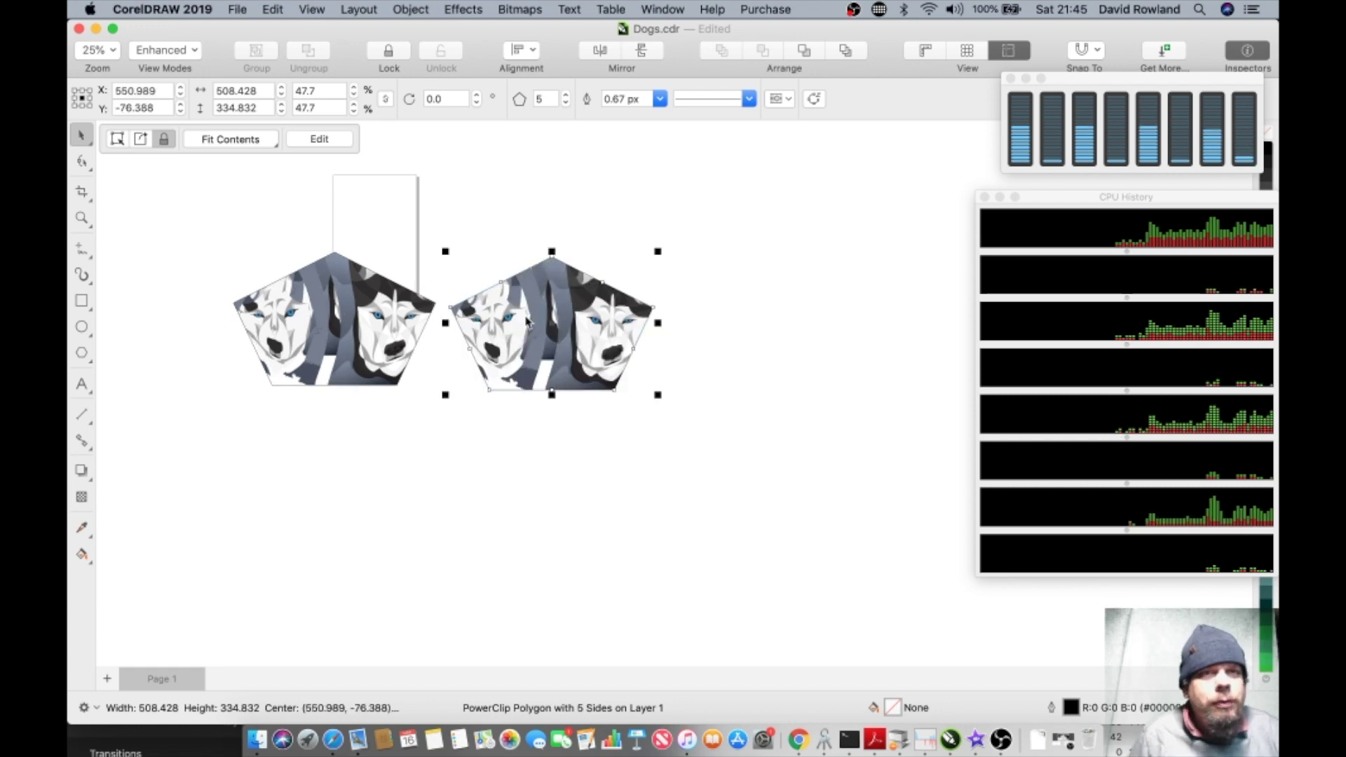
# Step: Convert both pentagons to one 400 dpi CMYK Color (32-bit) bitmap with anti-aliasing and a transparent background
pyautogui.moveTo(147, 227); pyautogui.dragTo(845, 534)
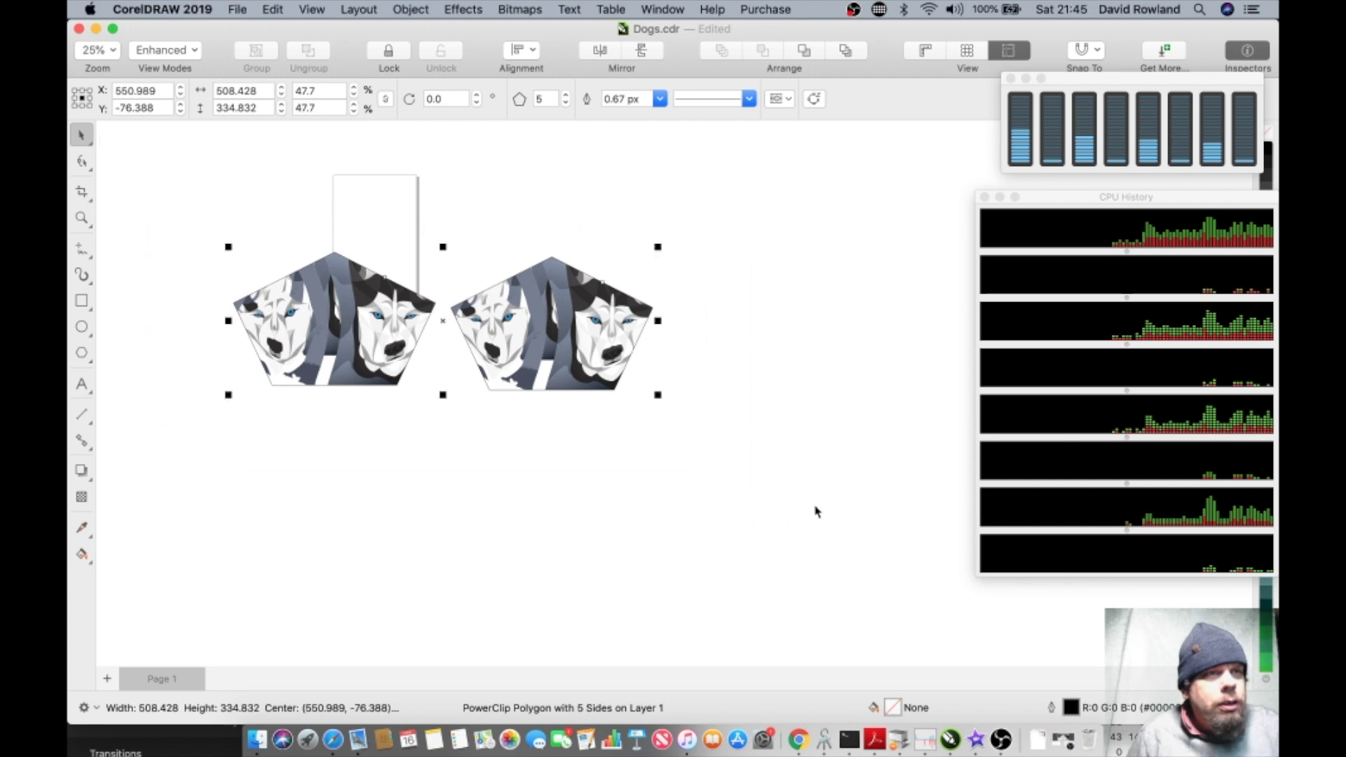
pyautogui.click(535, 7)
pyautogui.click(554, 31)
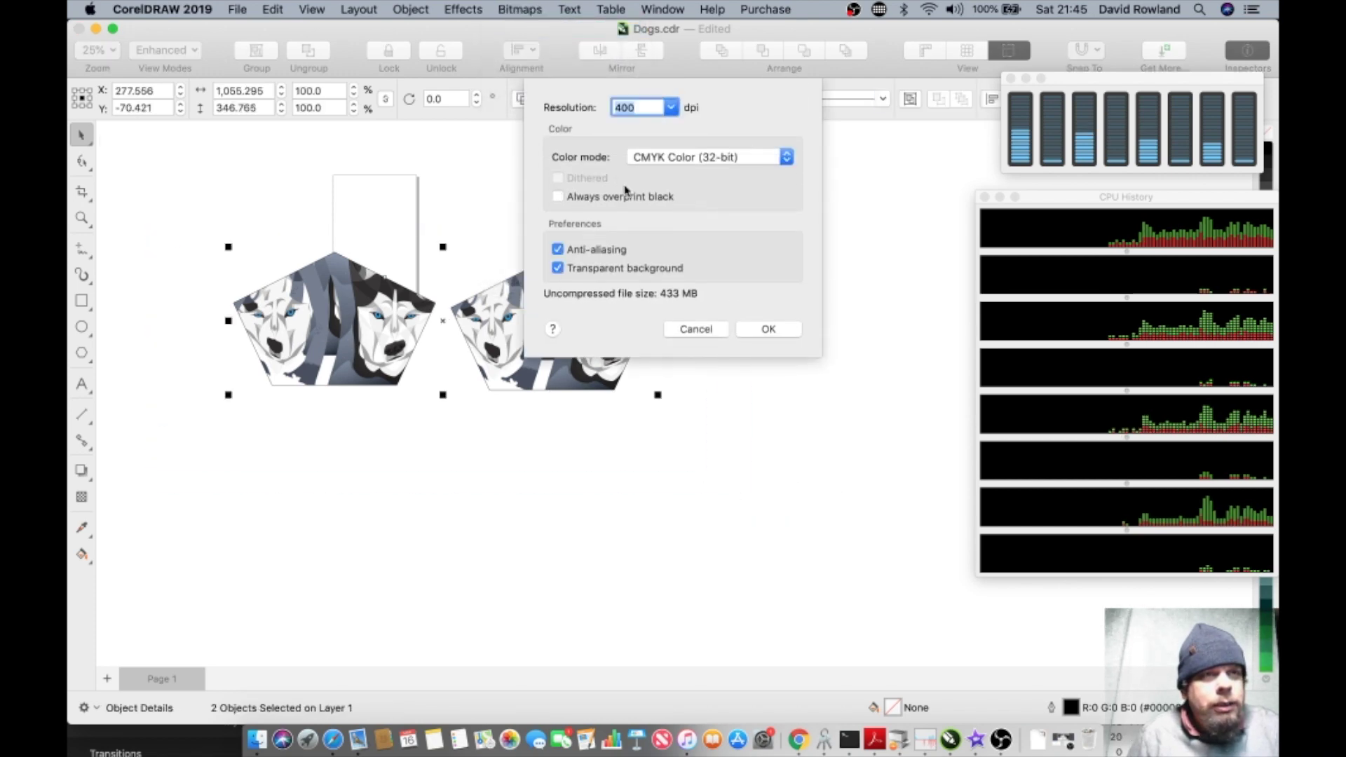
pyautogui.click(764, 329)
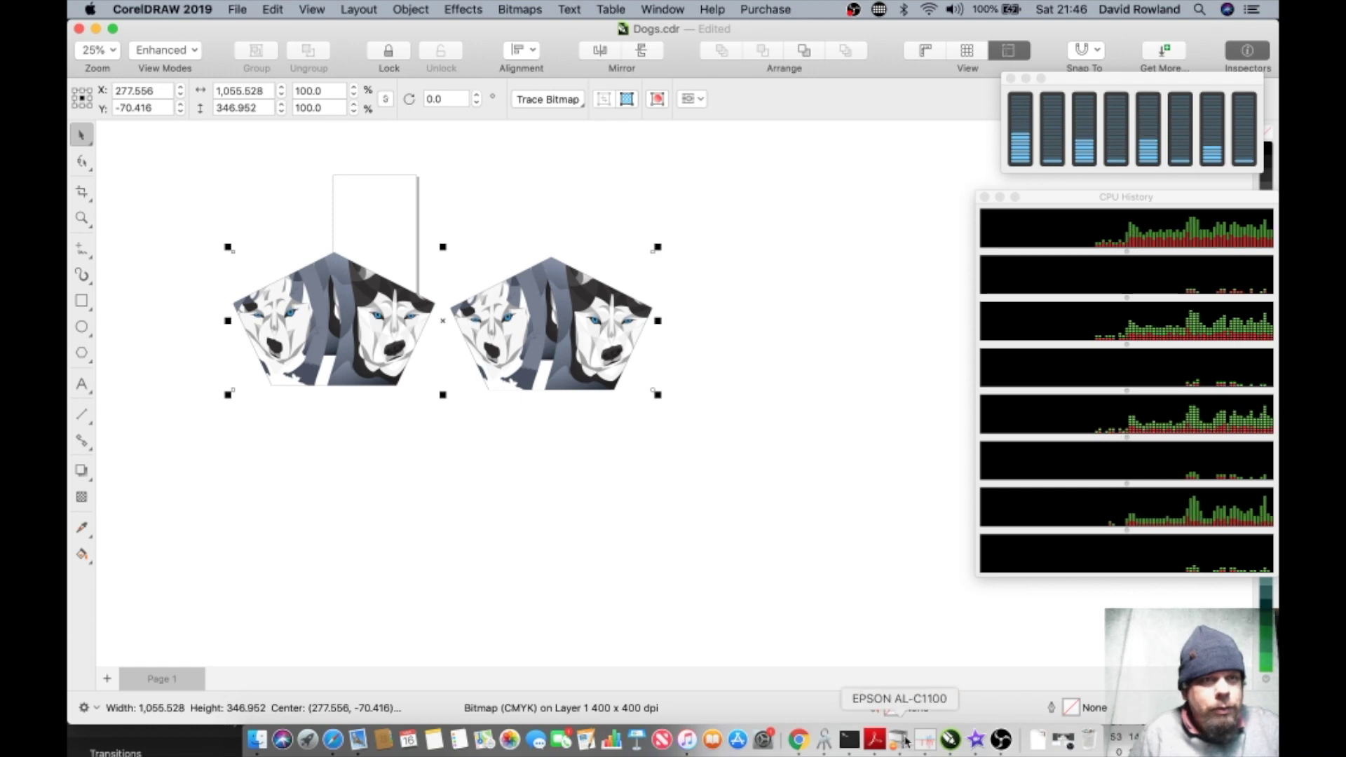
# Step: Bring up Activity Monitor's process list and move it over the drawing to check CorelDRAW 2019's CPU usage
pyautogui.rightClick(924, 745)
pyautogui.moveTo(937, 602)
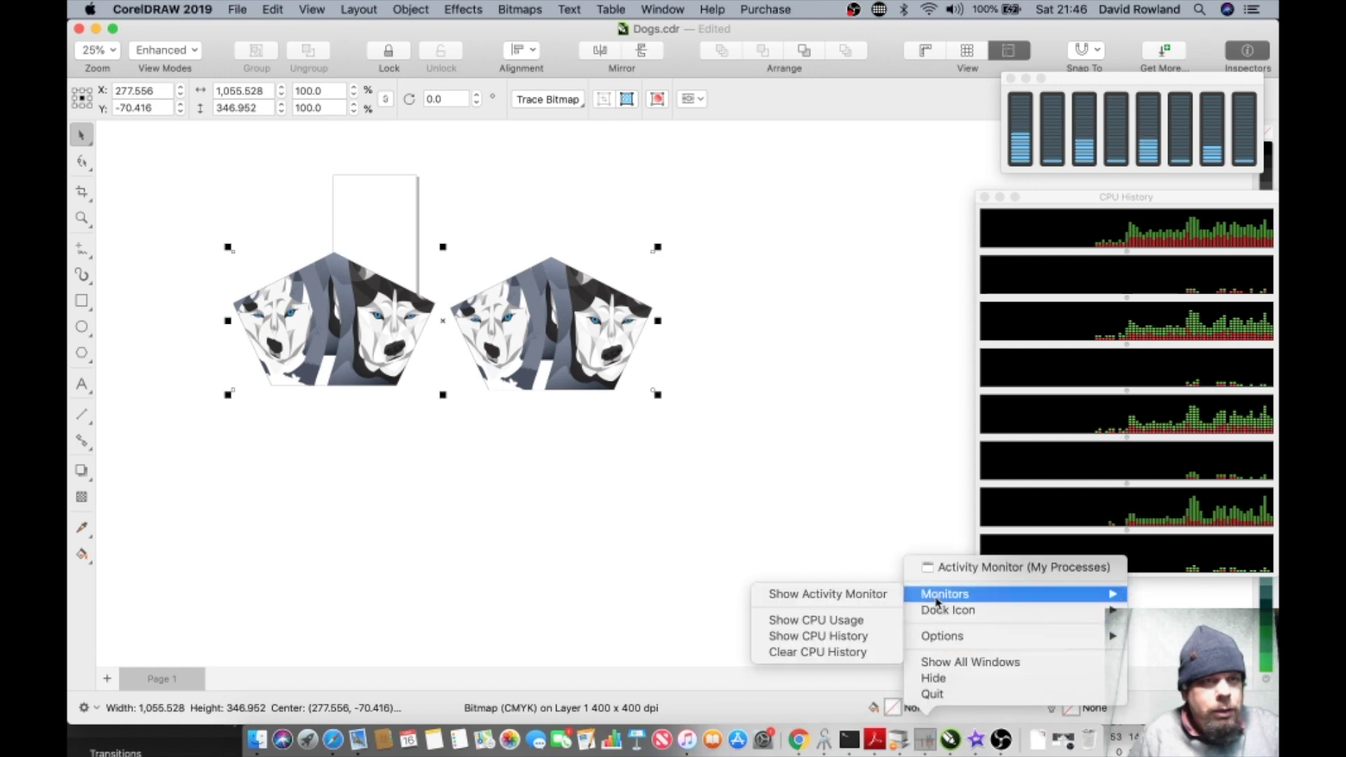
pyautogui.moveTo(937, 638)
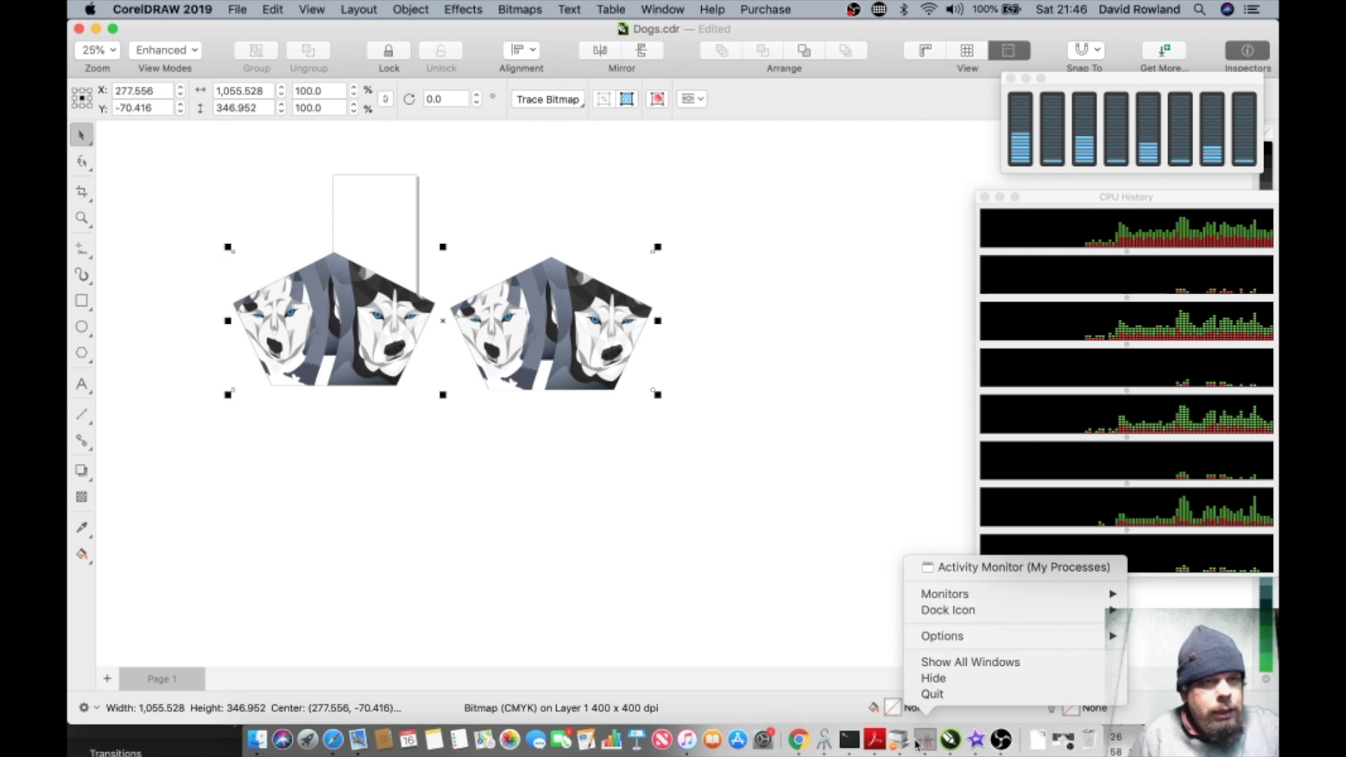
pyautogui.click(927, 741)
pyautogui.click(929, 743)
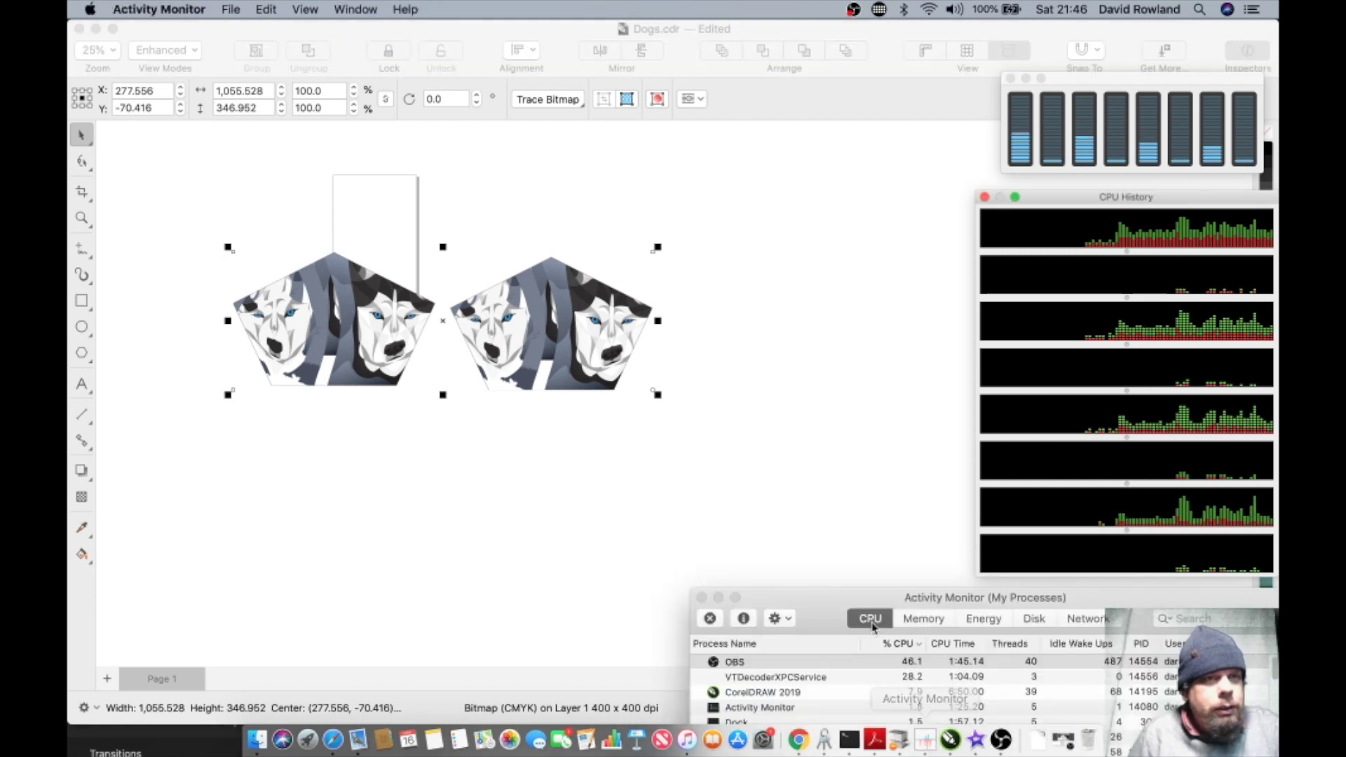
pyautogui.moveTo(829, 609); pyautogui.dragTo(534, 155)
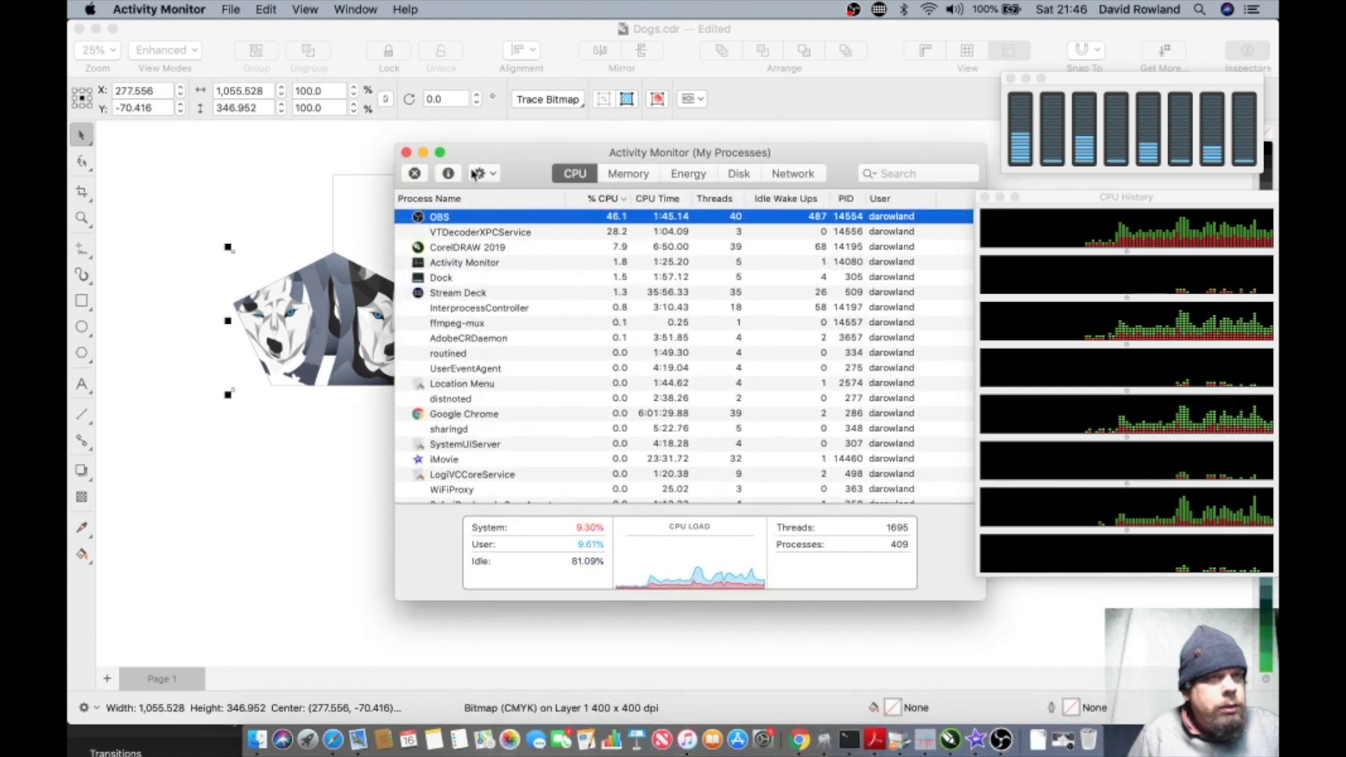
# Step: Look through Activity Monitor's application commands, diagnostic actions and Dock options, and close its process list window
pyautogui.click(484, 174)
pyautogui.click(491, 163)
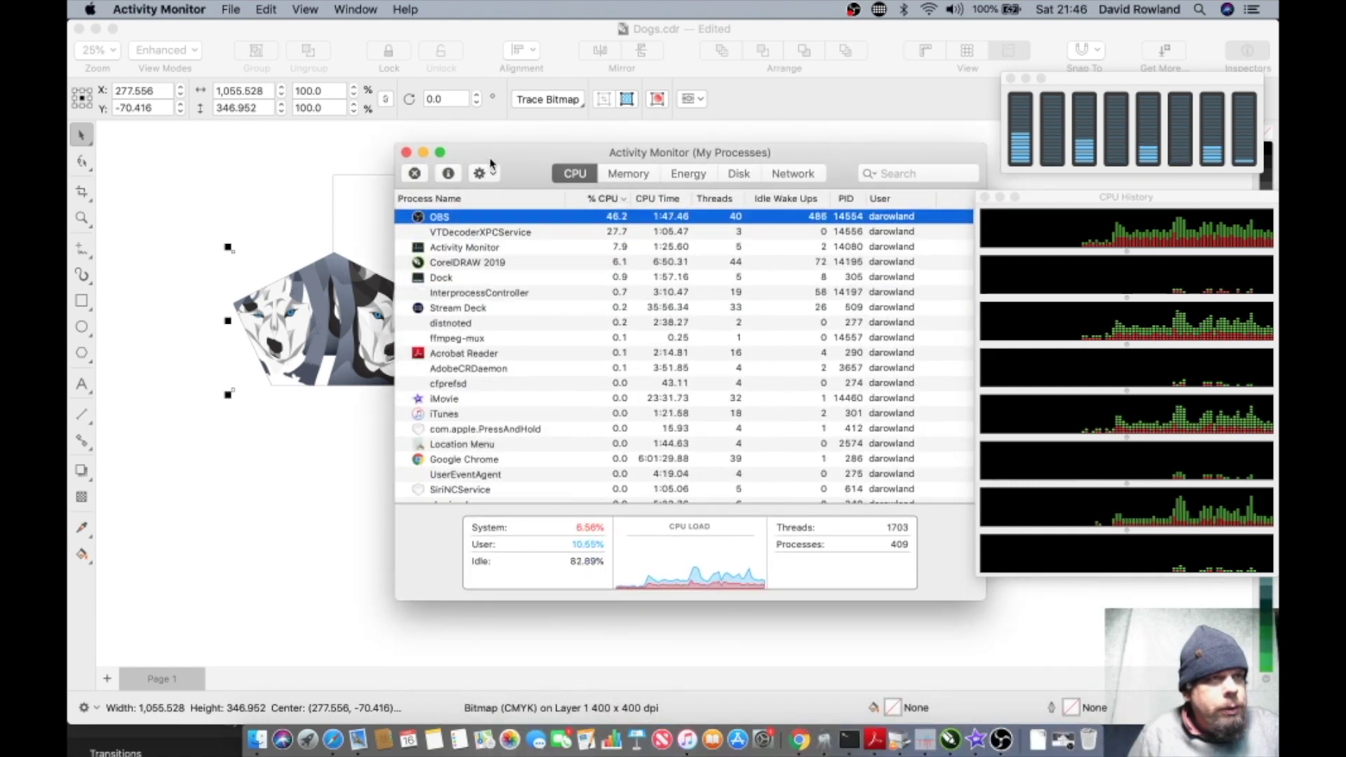
pyautogui.click(159, 9)
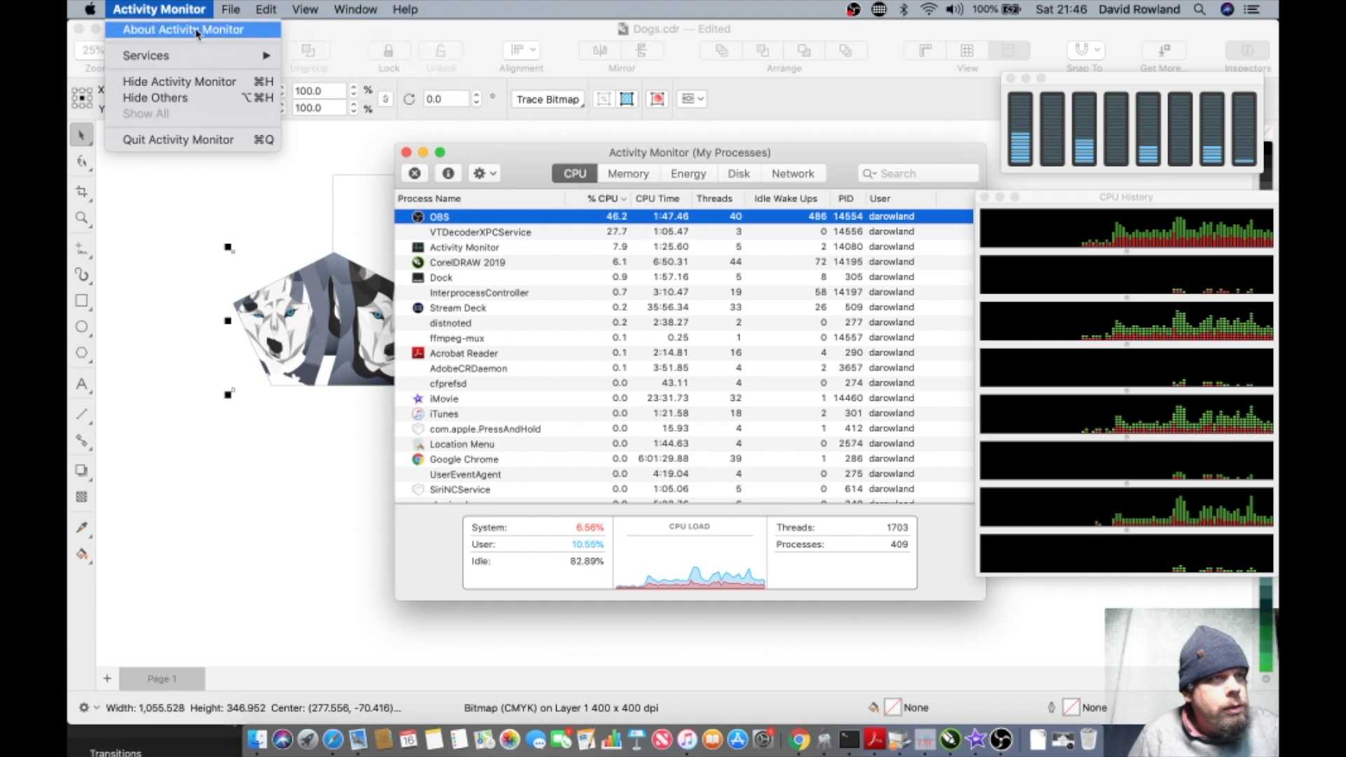
pyautogui.click(220, 8)
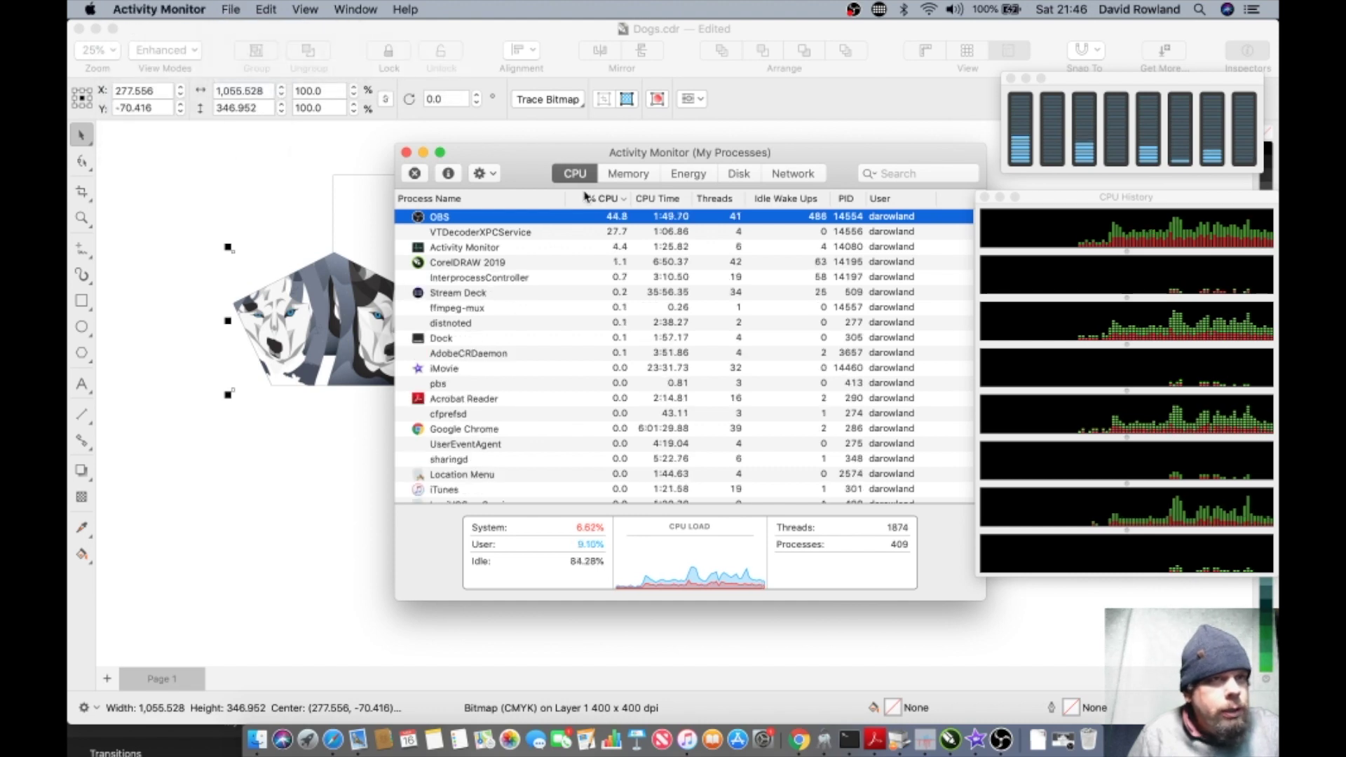
pyautogui.click(489, 174)
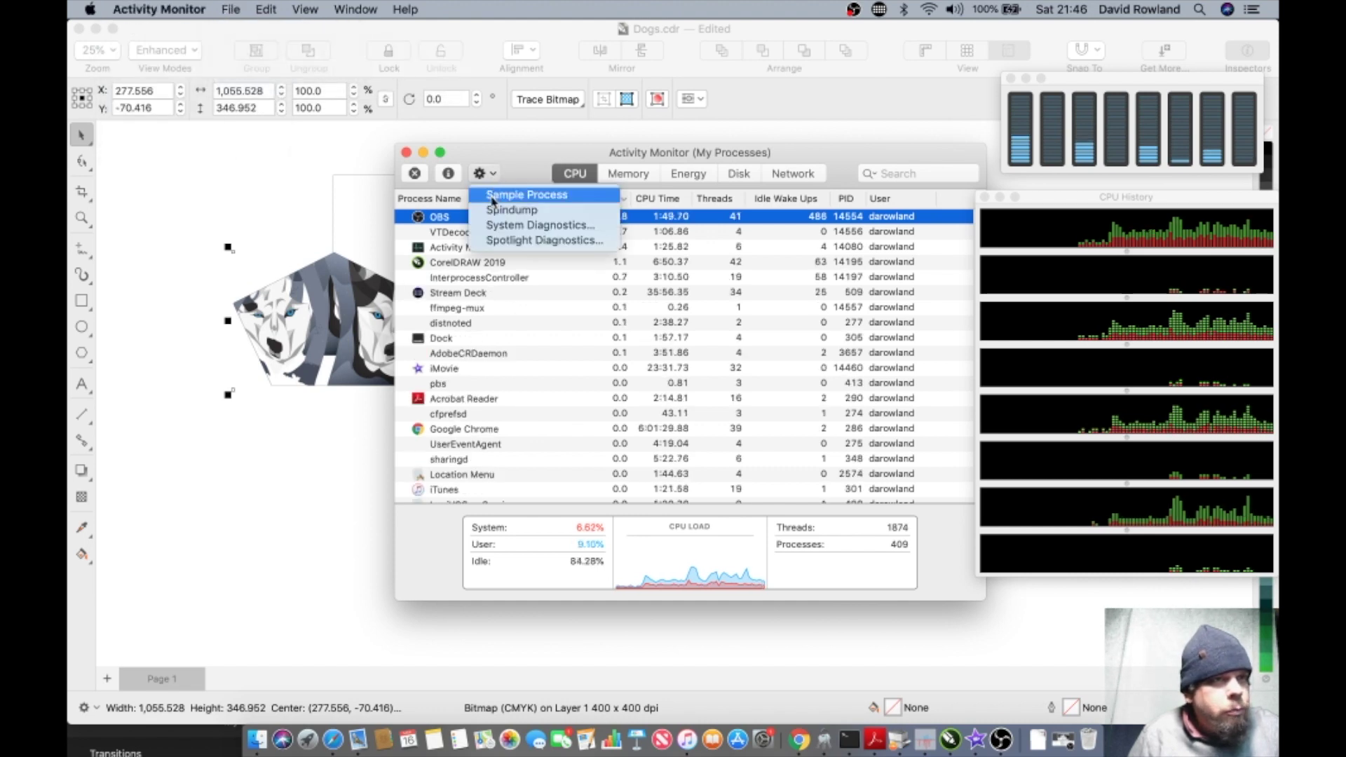
pyautogui.click(507, 160)
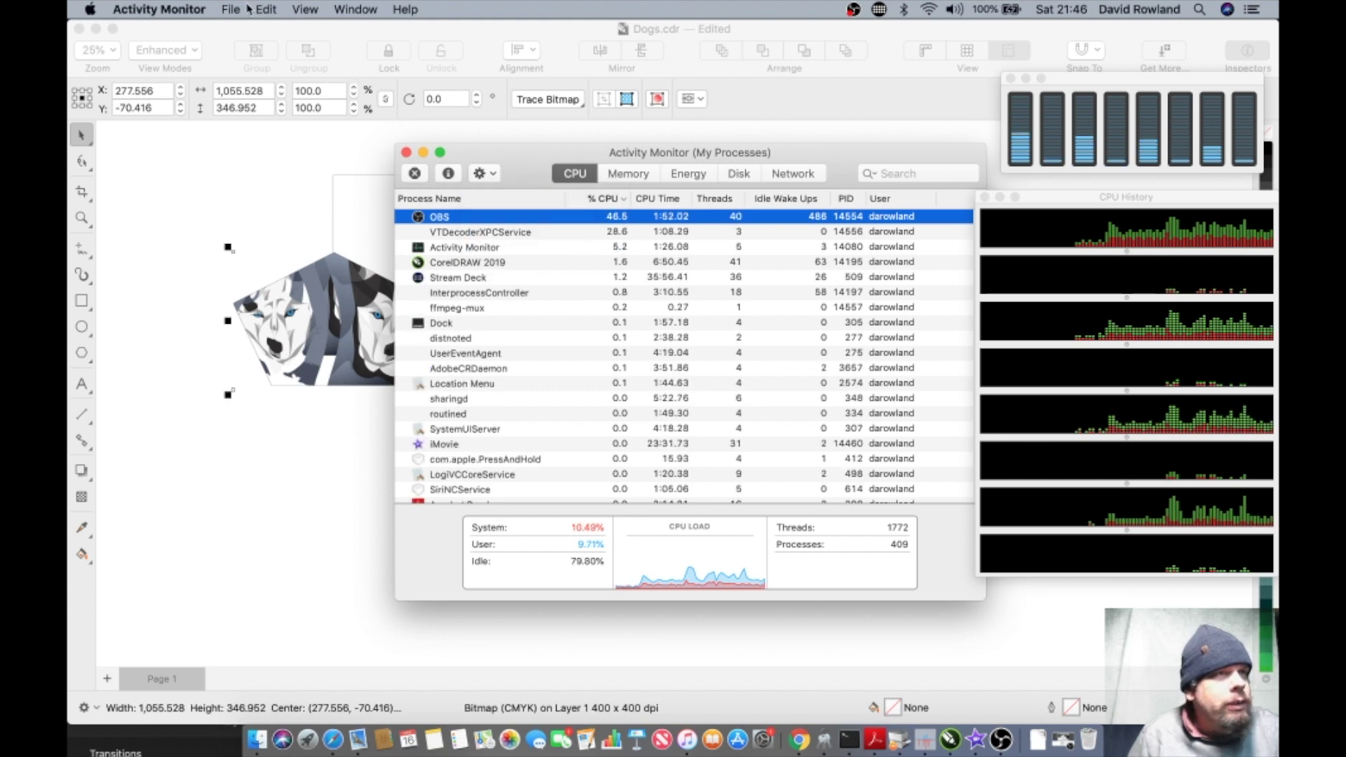
pyautogui.click(172, 10)
pyautogui.moveTo(179, 67)
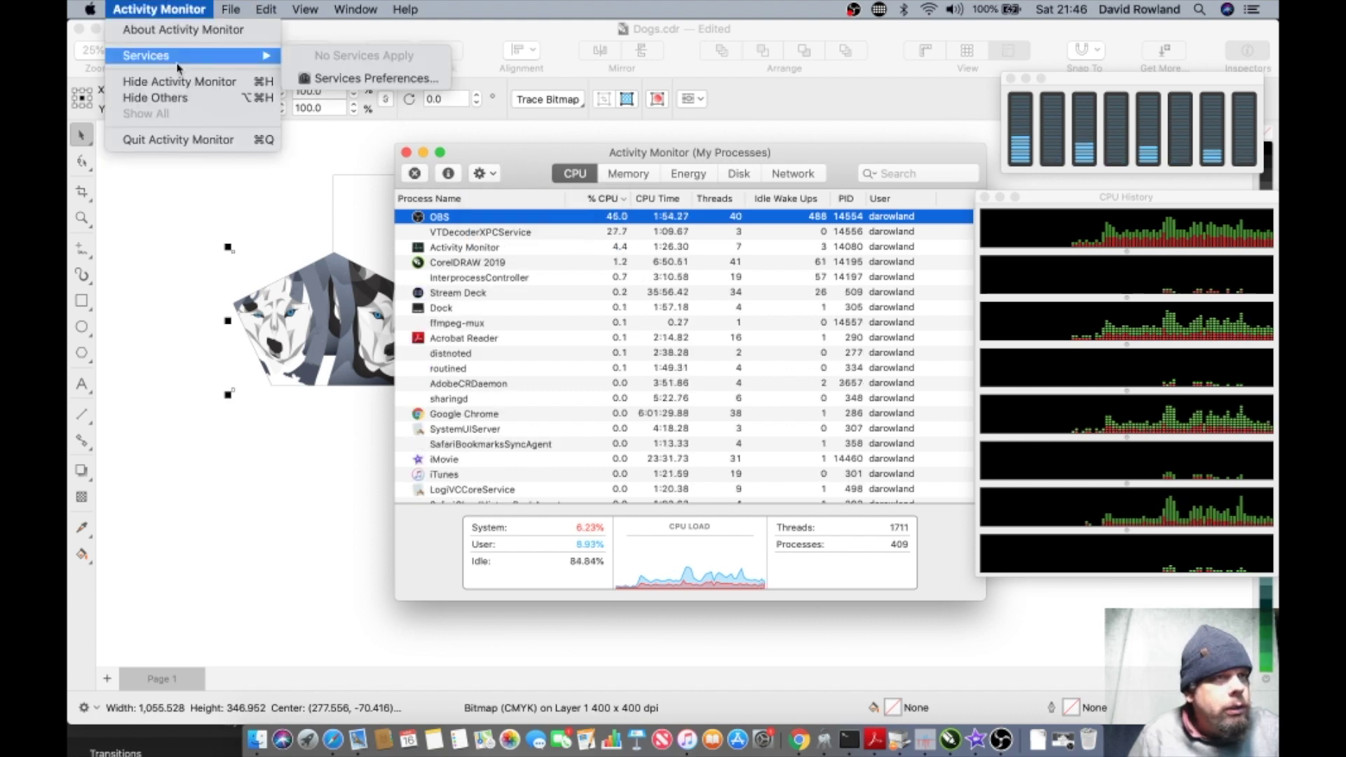
pyautogui.click(183, 7)
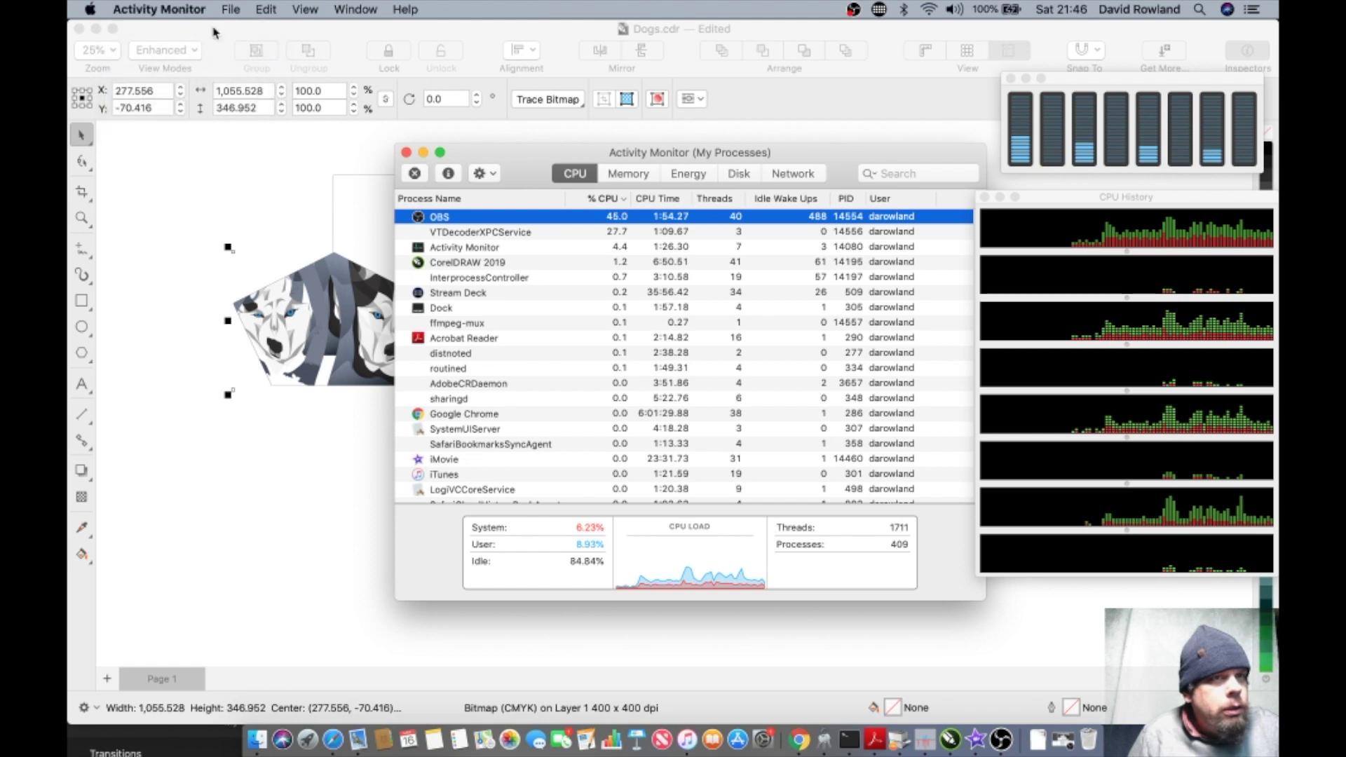
pyautogui.rightClick(926, 740)
pyautogui.moveTo(941, 643)
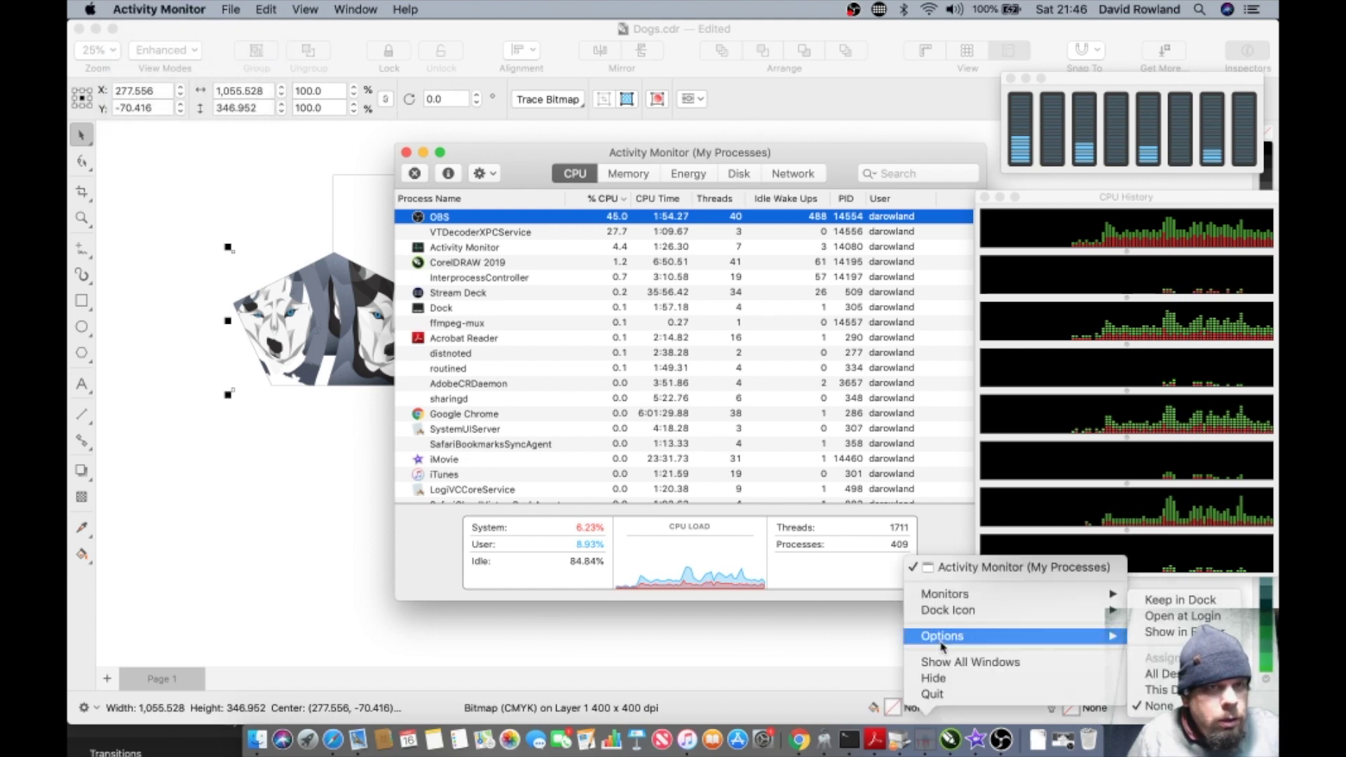
pyautogui.moveTo(939, 617)
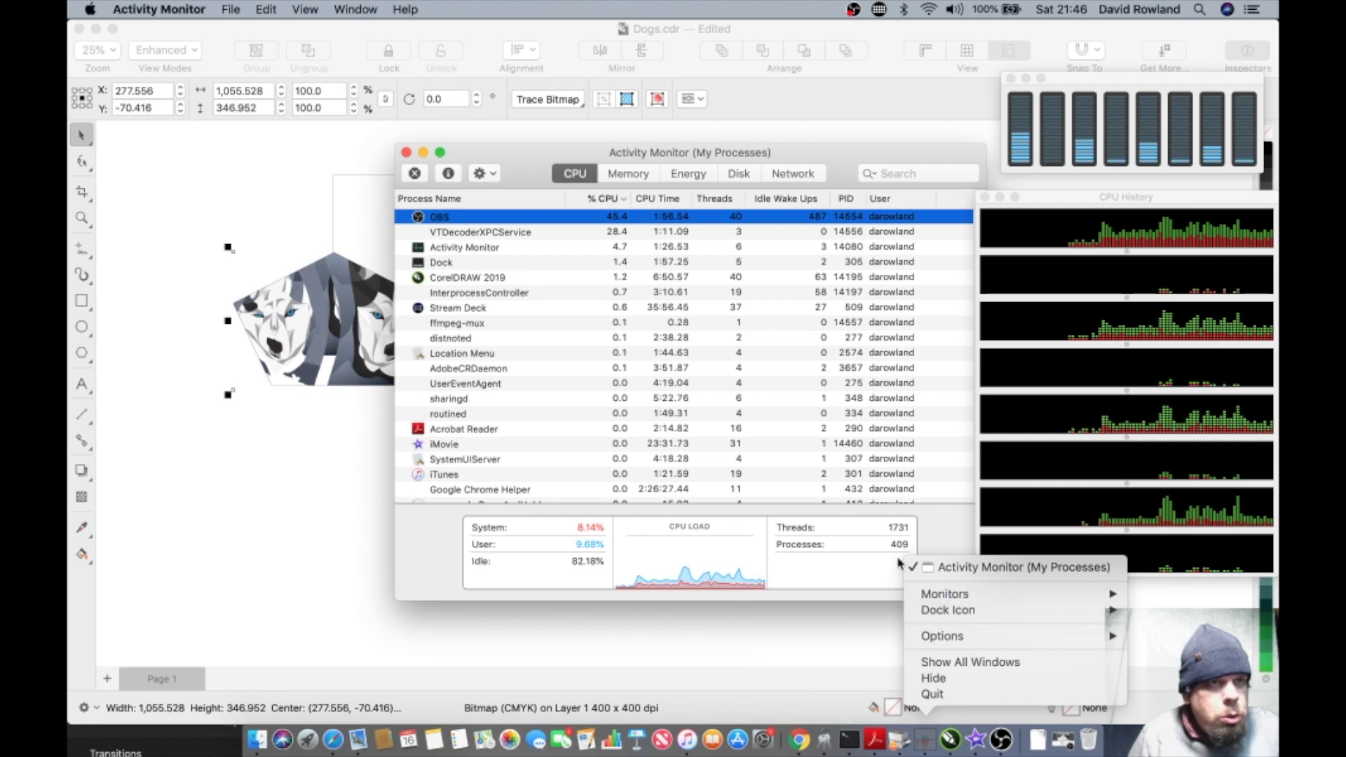
pyautogui.click(646, 554)
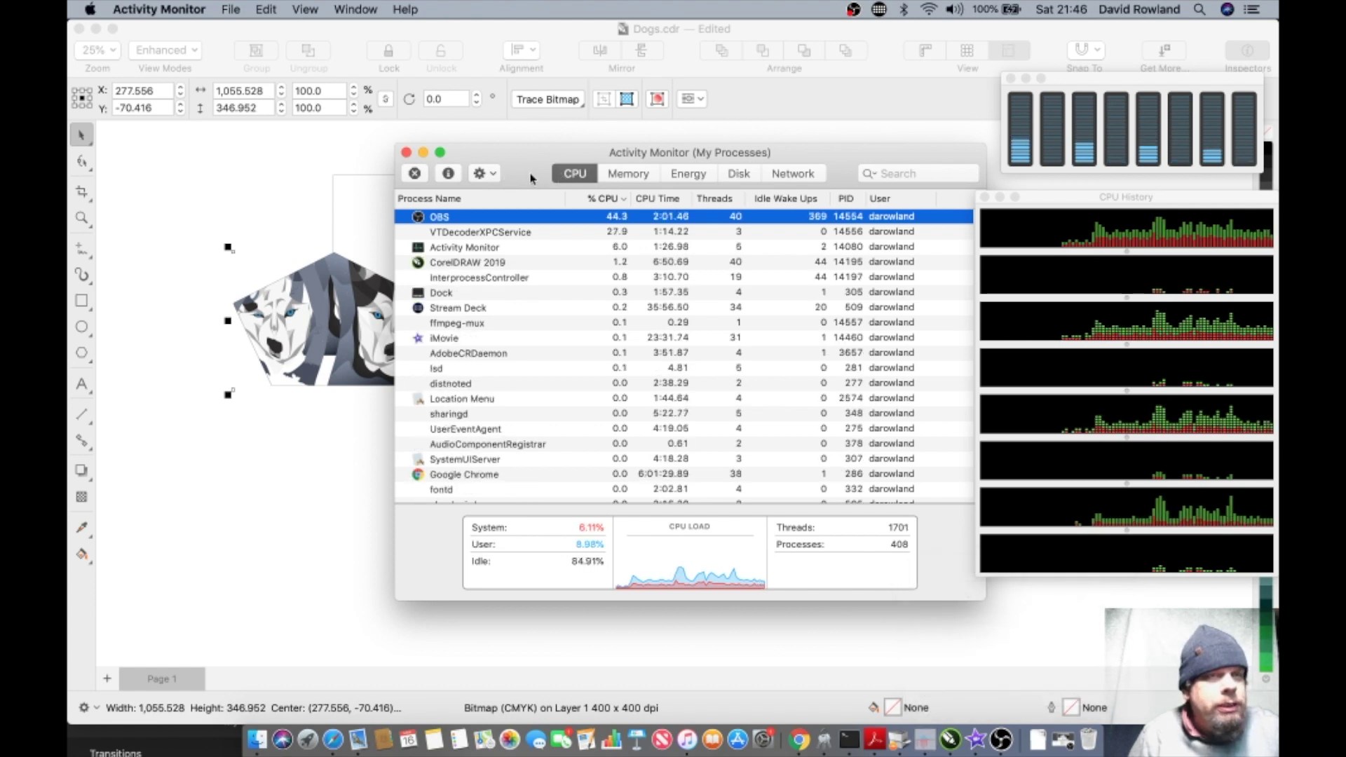
pyautogui.click(406, 152)
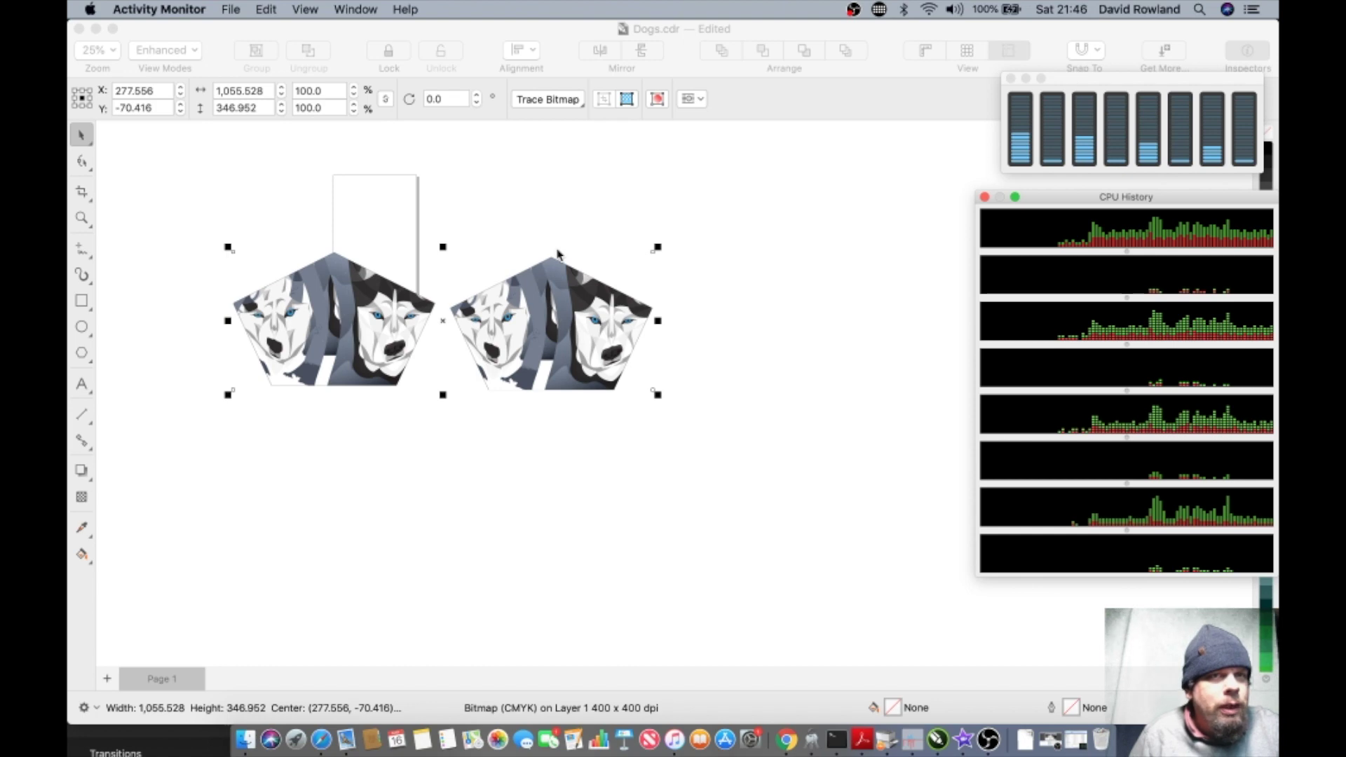
# Step: Move the husky bitmap up to about X 381, Y 137 mm and convert its colour mode to grayscale
pyautogui.click(567, 291)
pyautogui.click(522, 312)
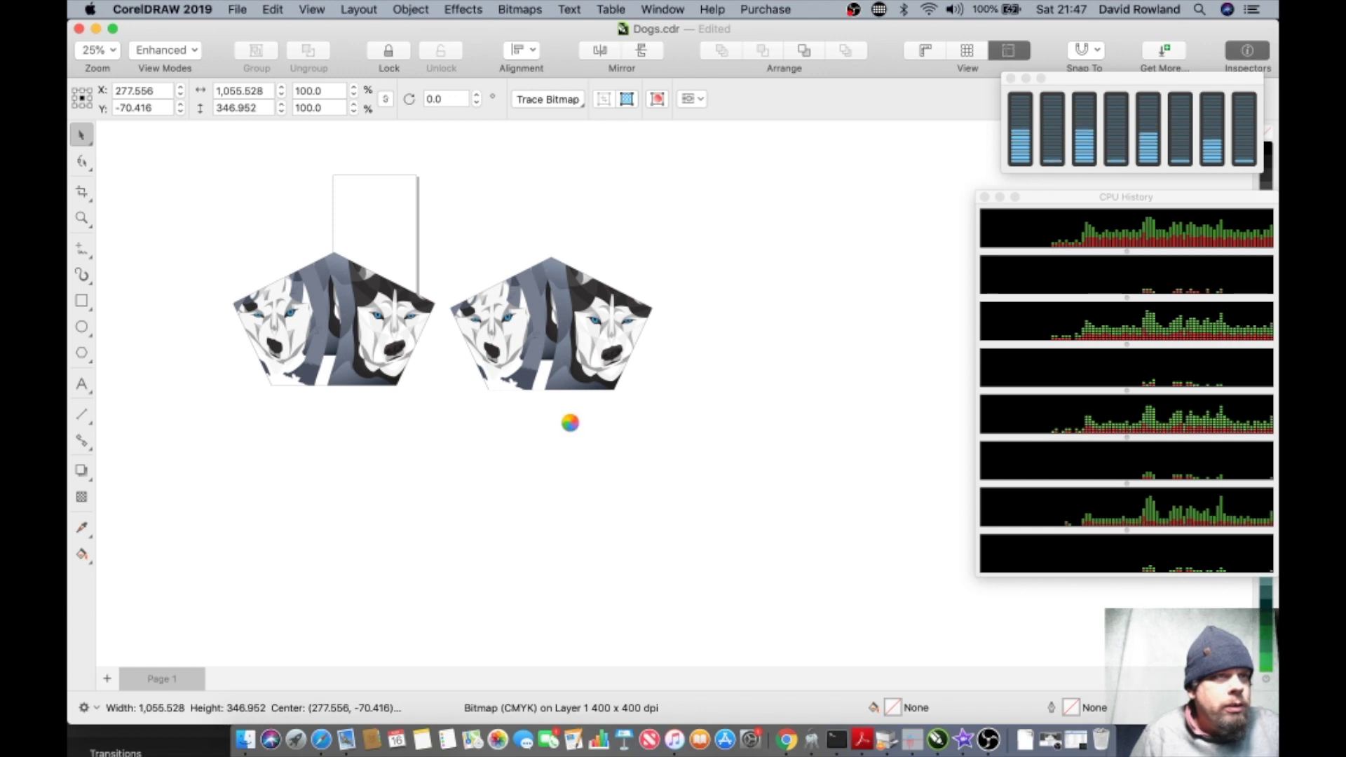
pyautogui.click(569, 259)
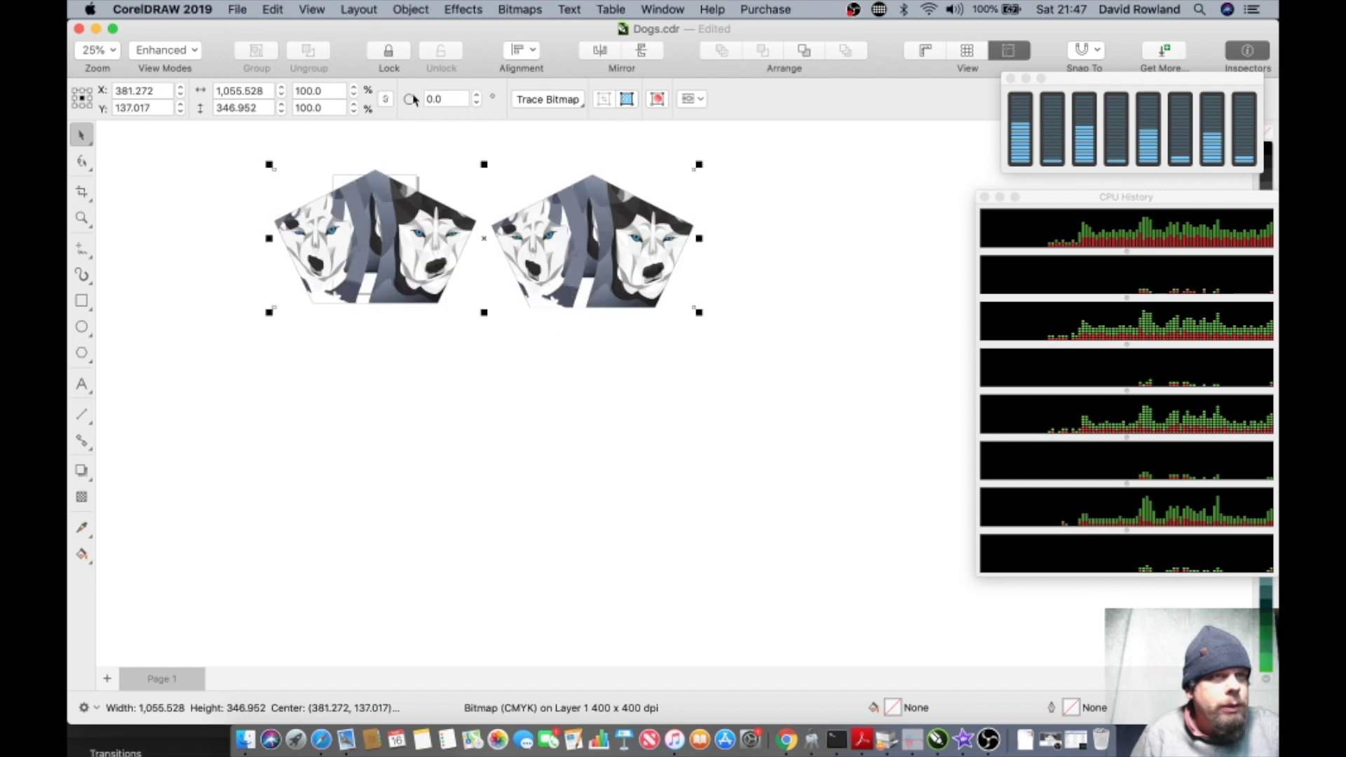
pyautogui.click(517, 10)
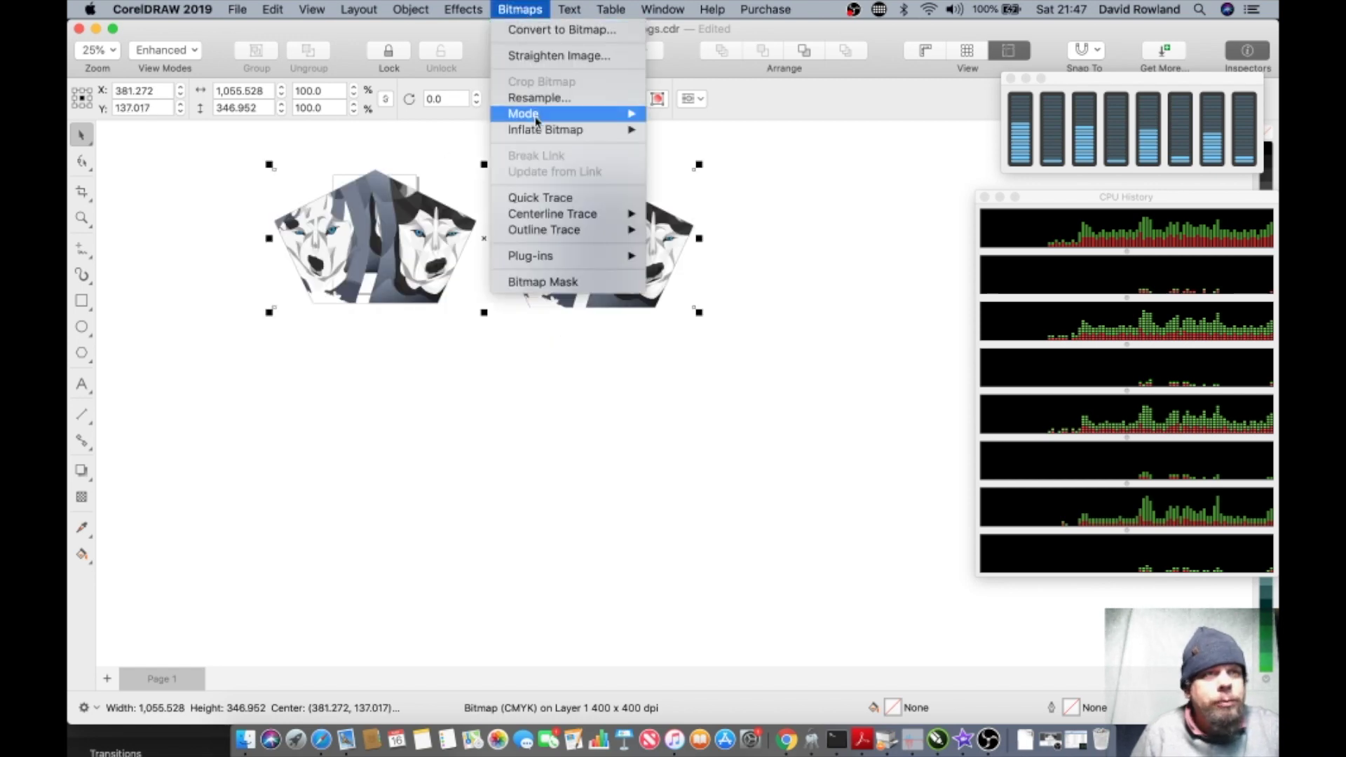
pyautogui.click(649, 176)
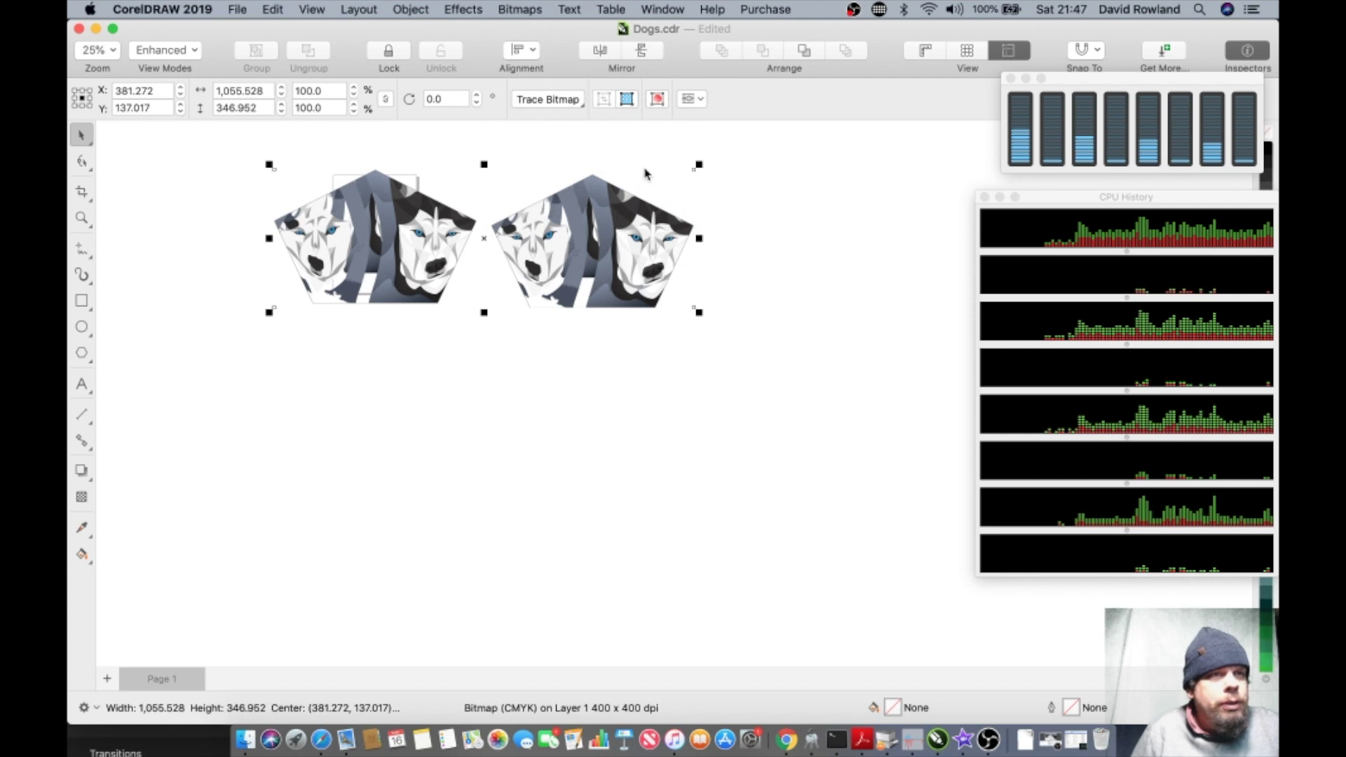
# Step: Move the grayscale bitmap below the page, centred at about X 398, Y -276 mm, and switch to OBS
pyautogui.moveTo(594, 300)
pyautogui.mouseDown()
pyautogui.moveTo(595, 333)
pyautogui.moveTo(596, 322)
pyautogui.mouseUp()
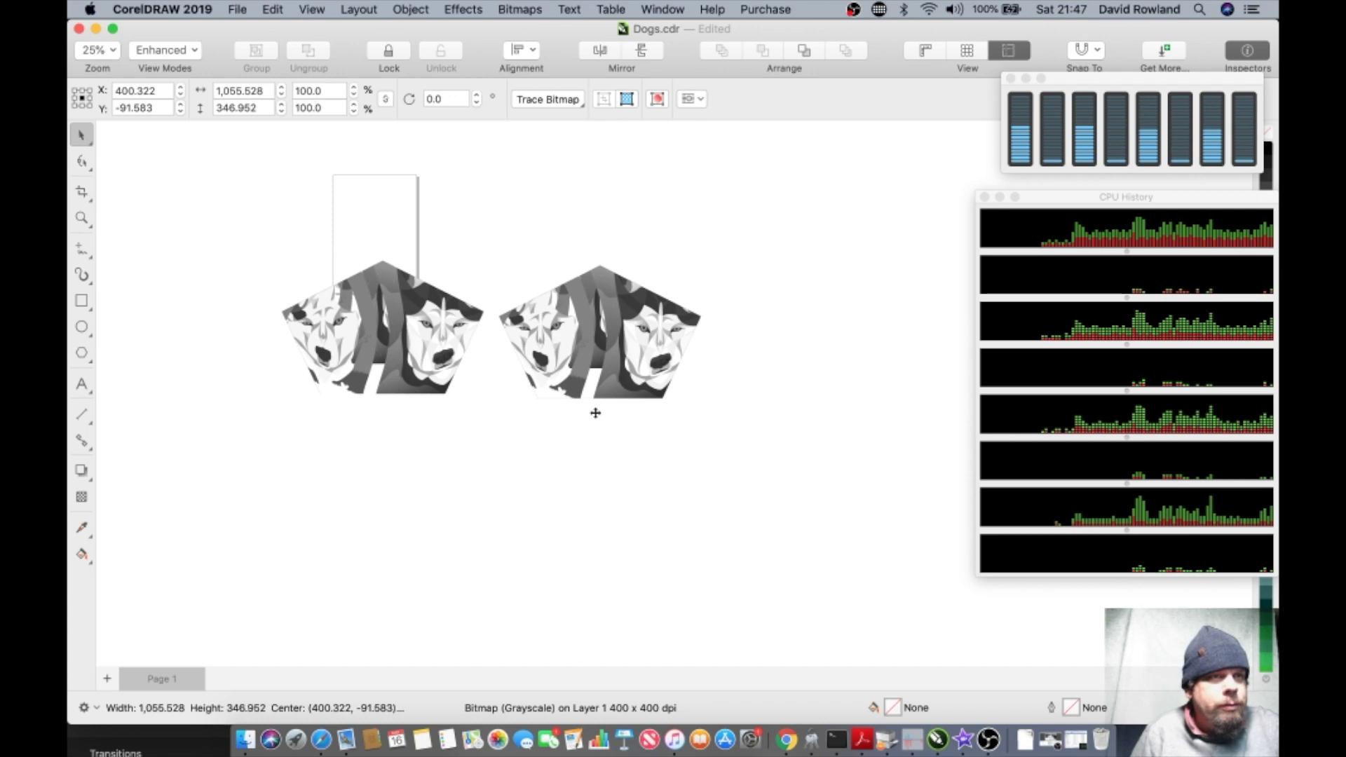
pyautogui.moveTo(595, 412); pyautogui.dragTo(596, 413)
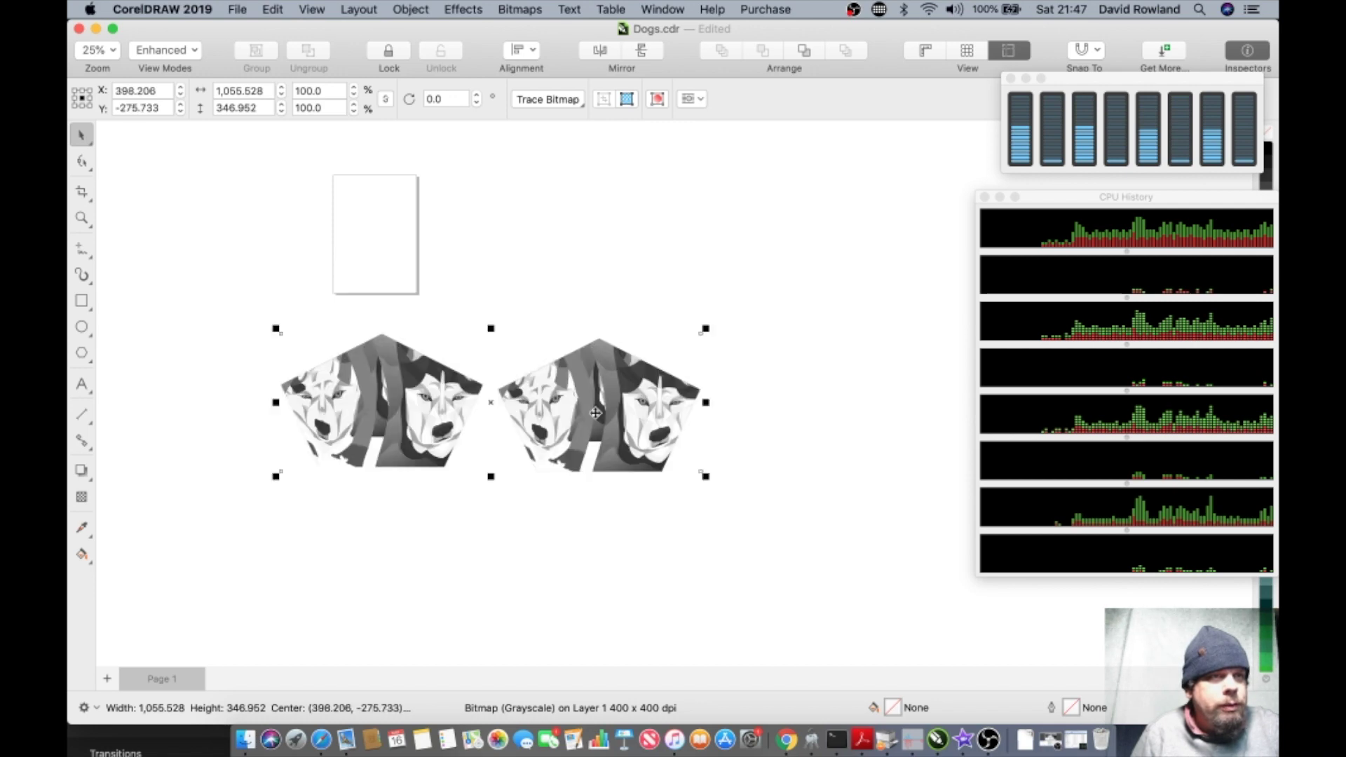
pyautogui.click(988, 740)
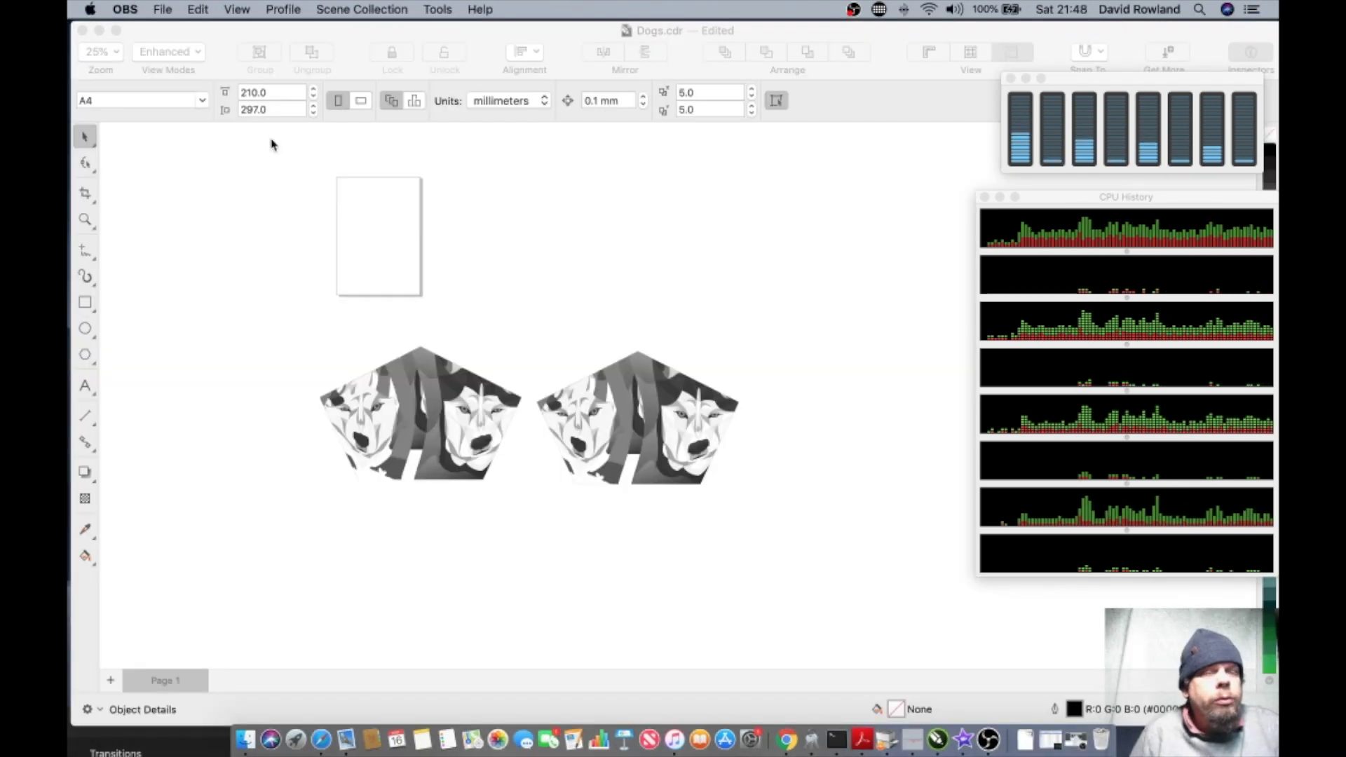
# Step: Switch back to CorelDRAW 2019 and move the grayscale husky bitmap around, ending centred at about X 421, Y -92 mm
pyautogui.click(417, 35)
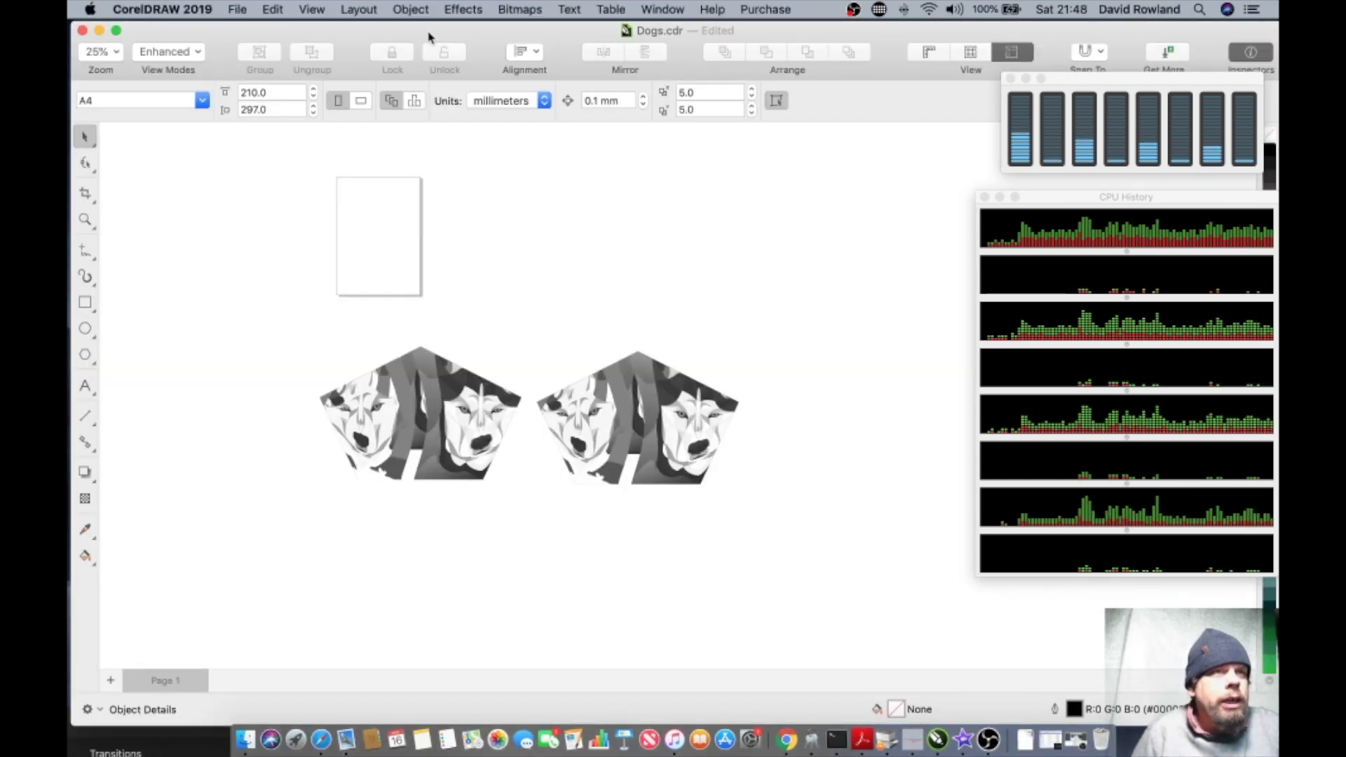
pyautogui.click(589, 419)
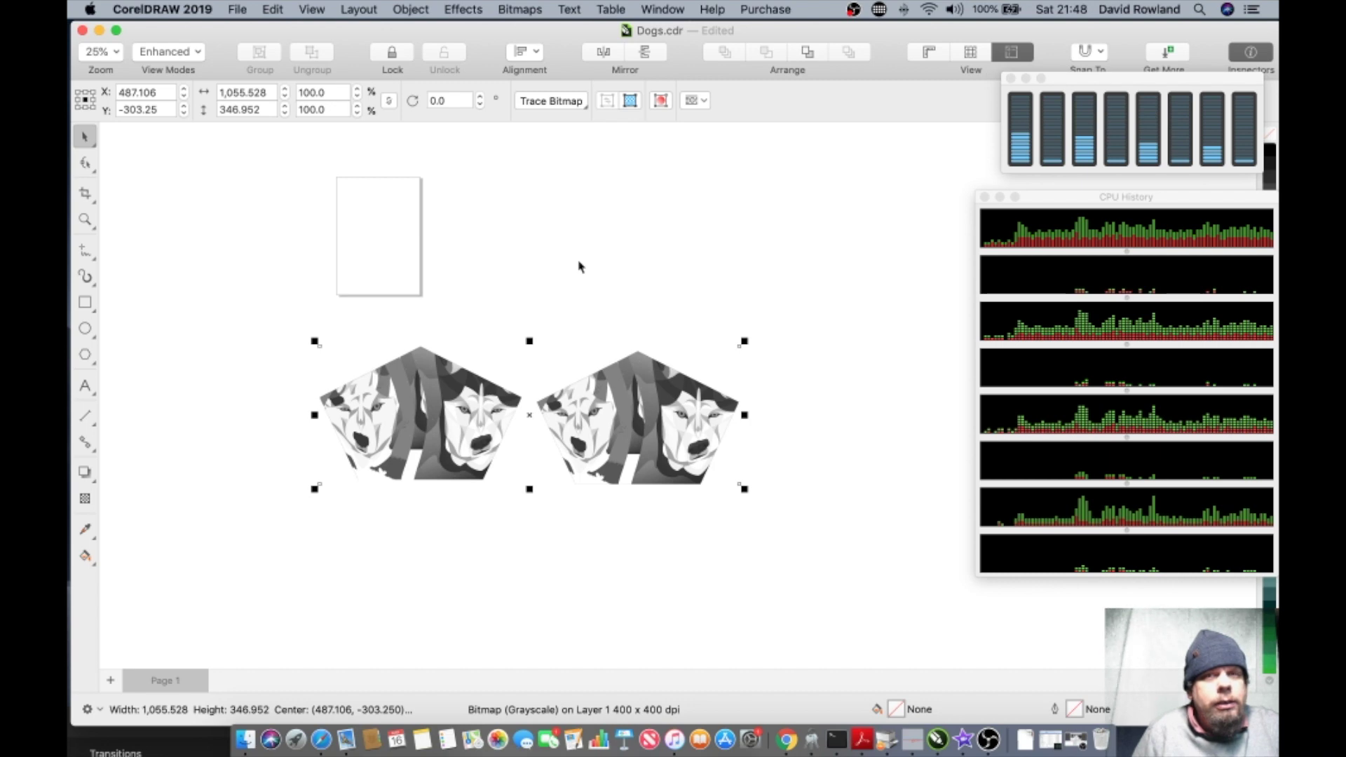
pyautogui.click(601, 379)
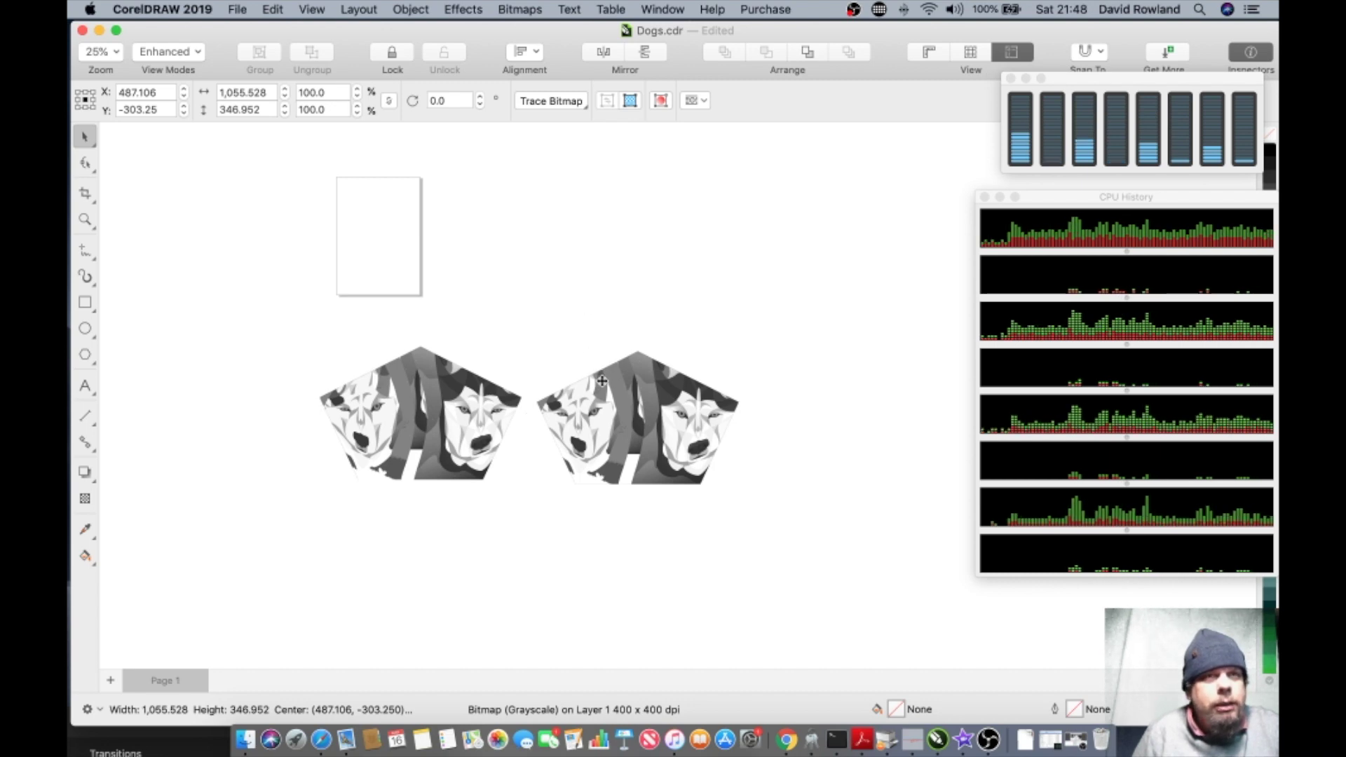
pyautogui.click(565, 301)
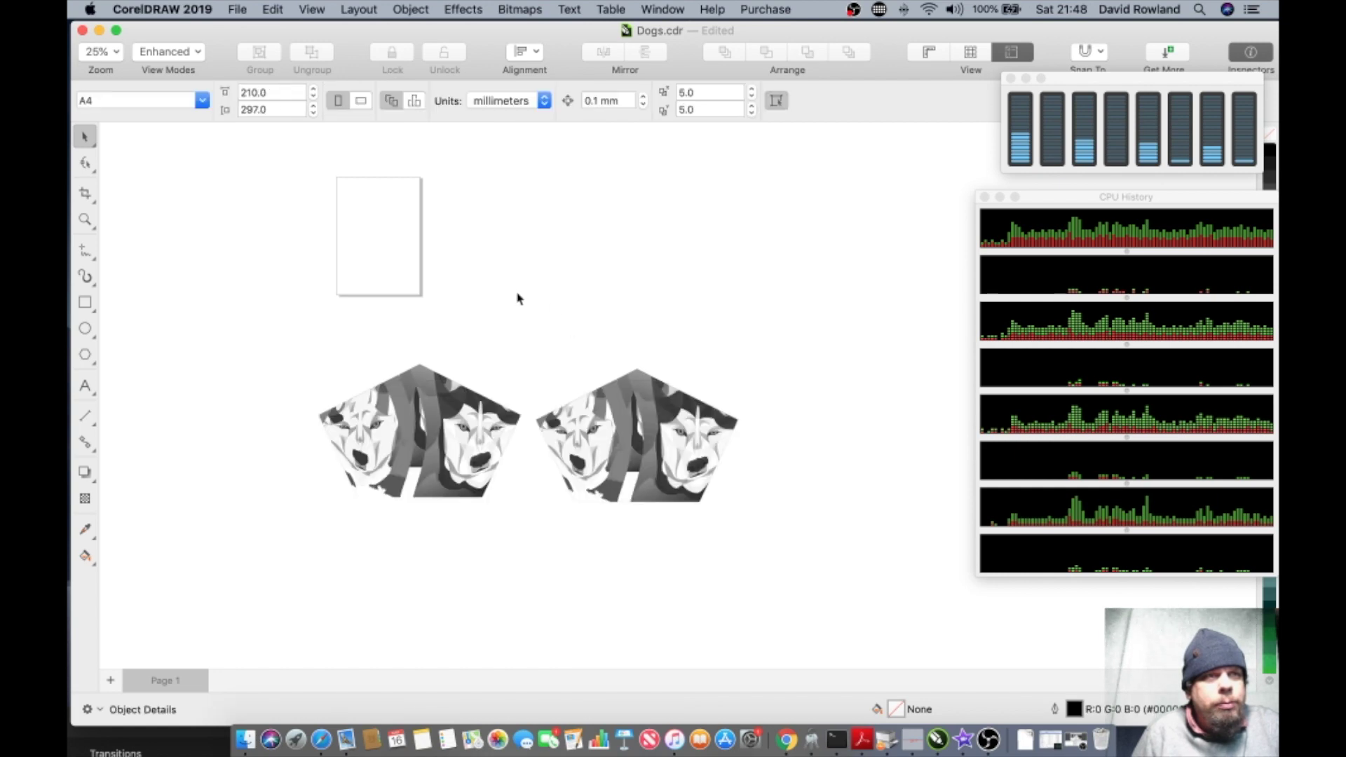
pyautogui.click(373, 457)
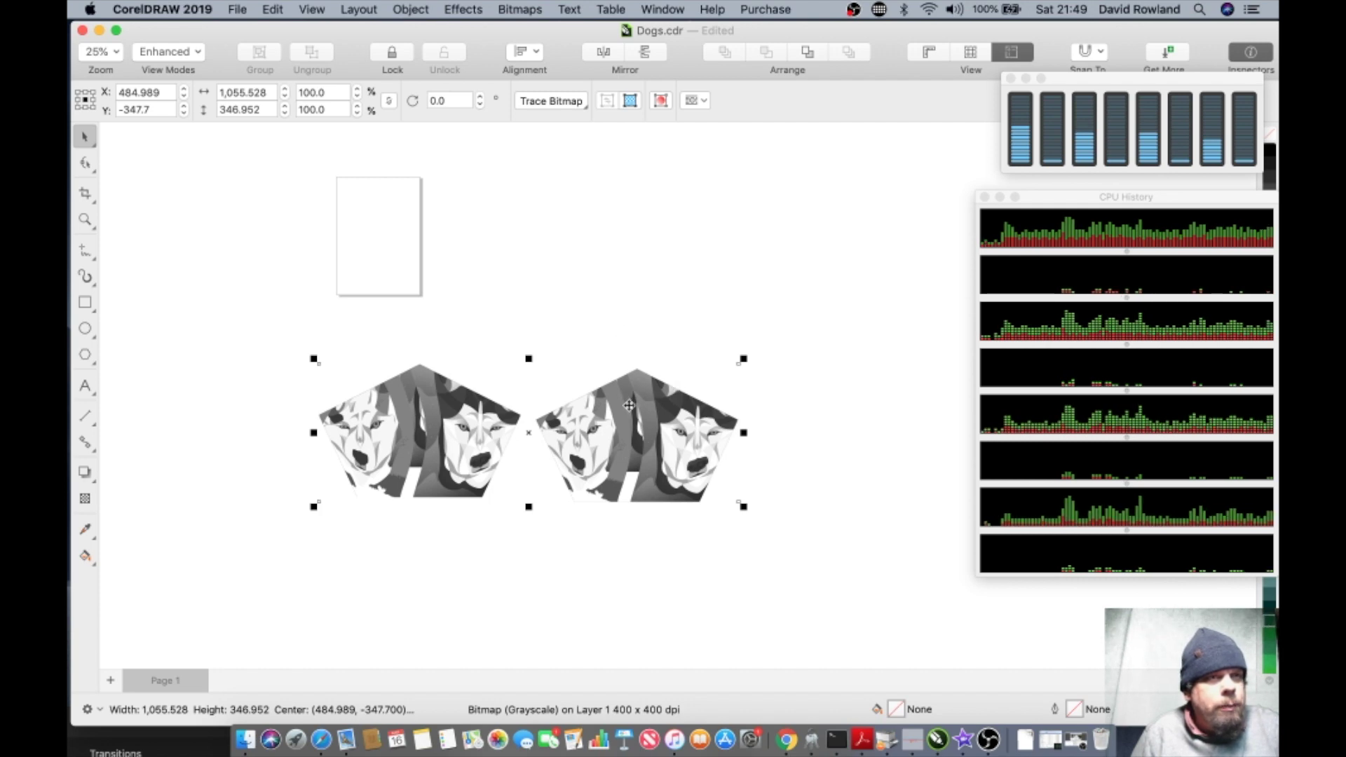
pyautogui.press('Escape')
pyautogui.press('super+z')
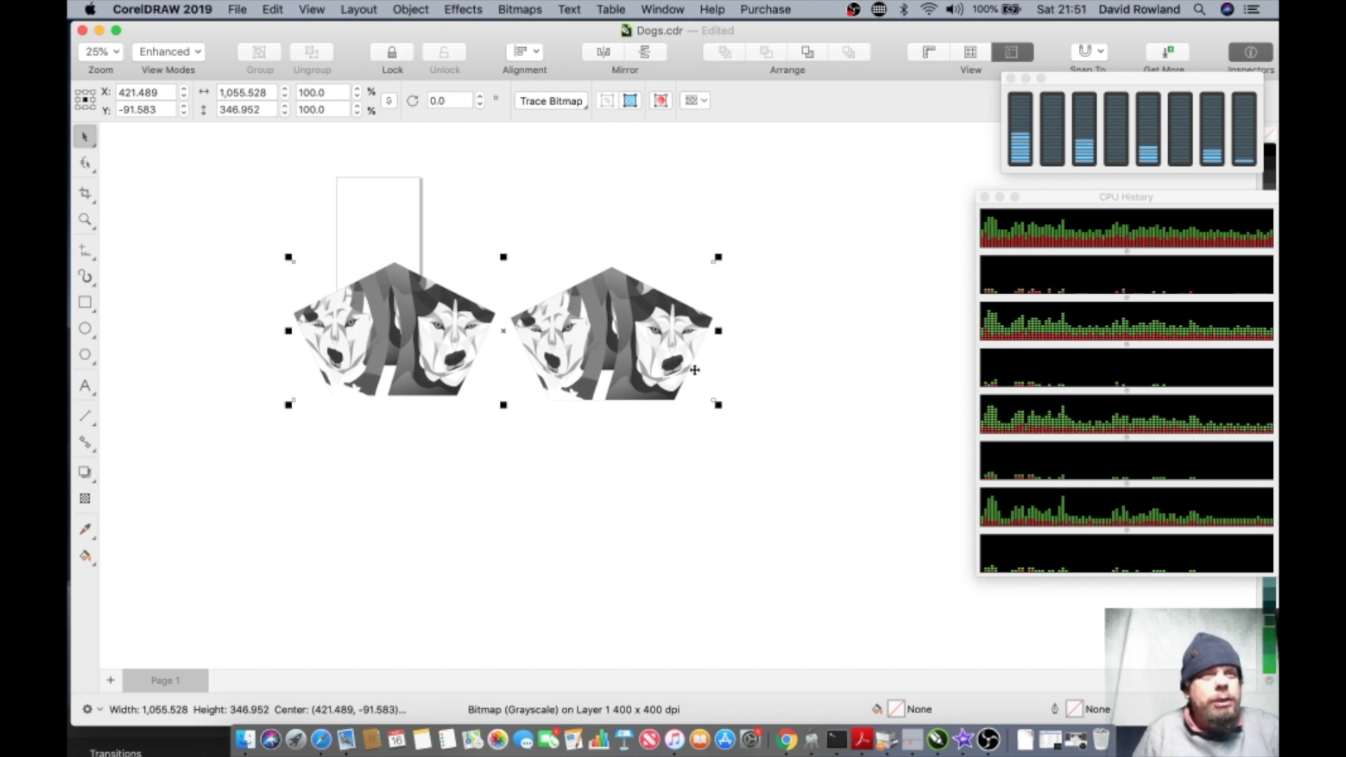
# Step: Scale the grayscale bitmap down proportionally to about 53.7% and move it below the page, centred at about X 628, Y -354 mm
pyautogui.moveTo(718, 405); pyautogui.dragTo(523, 338)
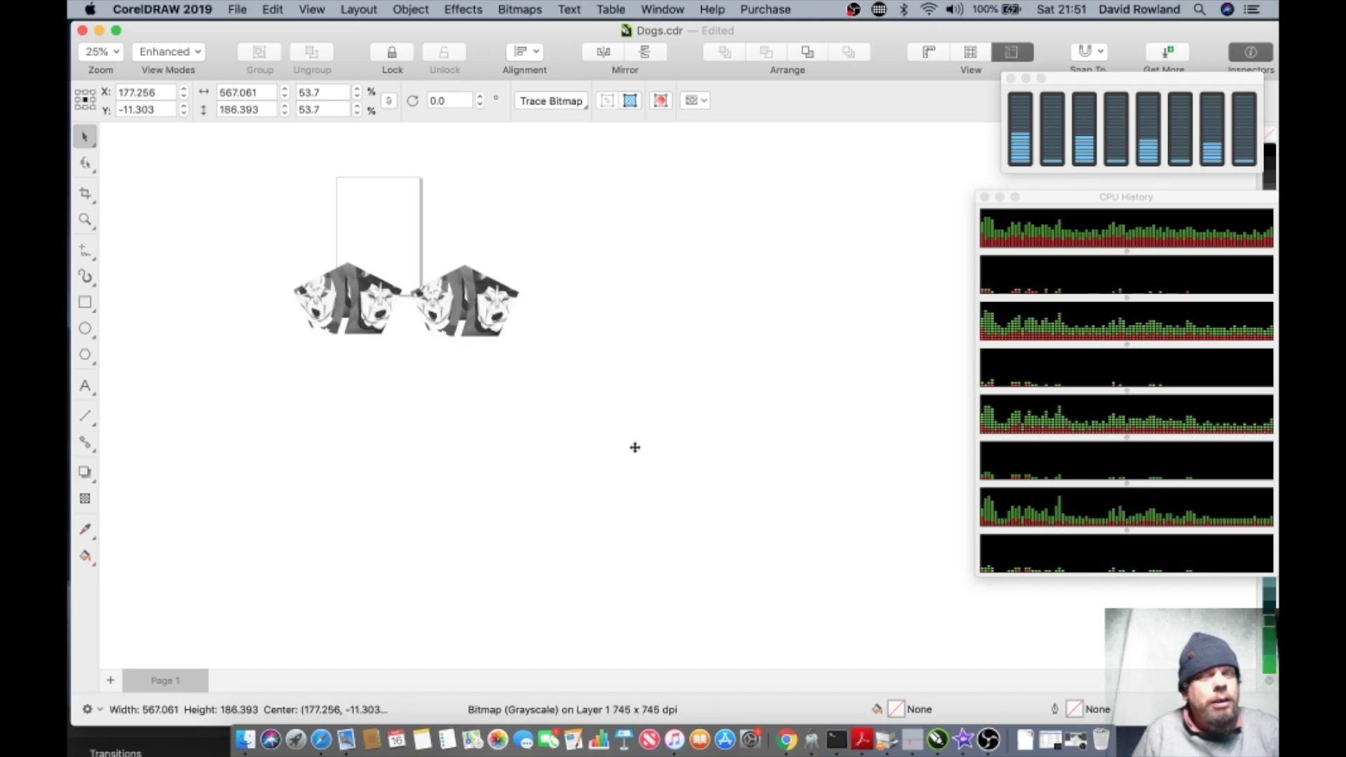
pyautogui.moveTo(635, 447); pyautogui.dragTo(635, 447)
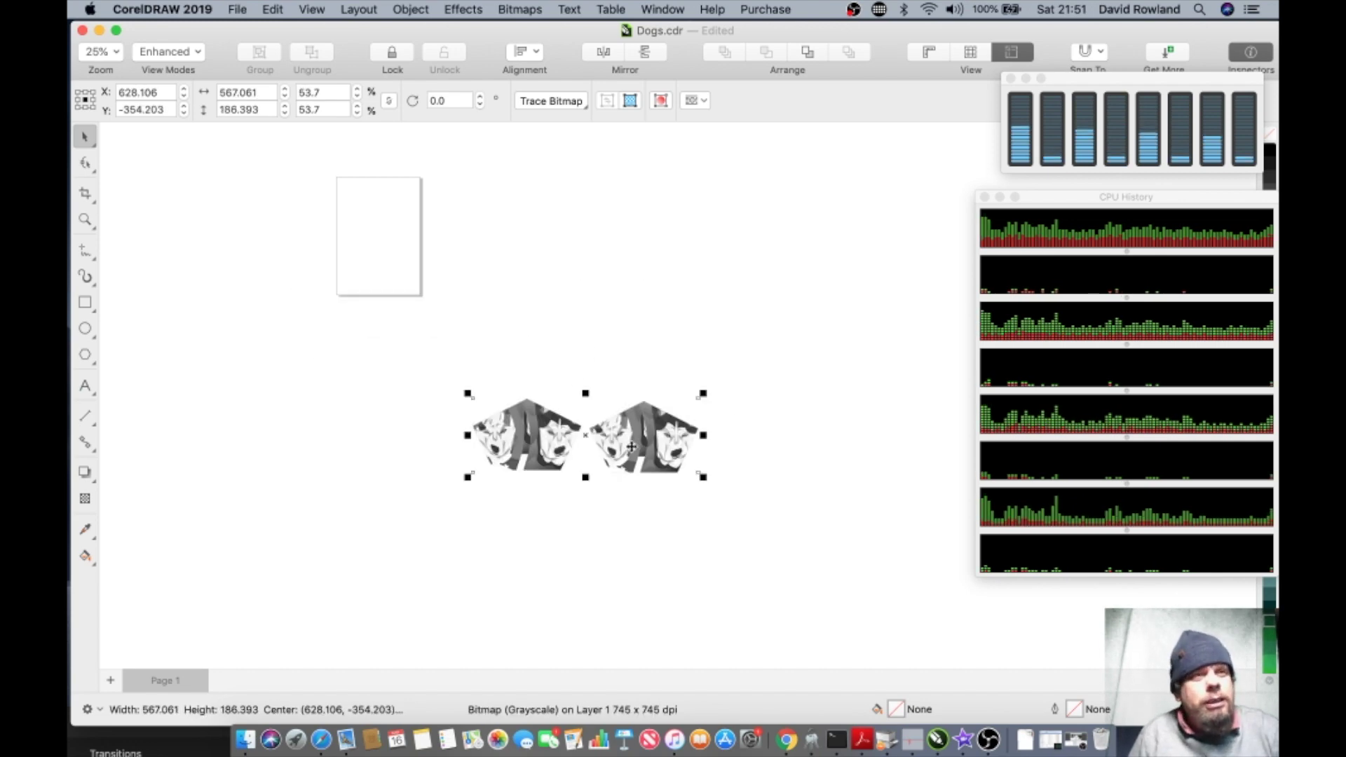
pyautogui.rightClick(629, 447)
# Step: Duplicate the scaled-down bitmap and move the copy just above the original, centred at about X 587, Y -161 mm
pyautogui.click(272, 9)
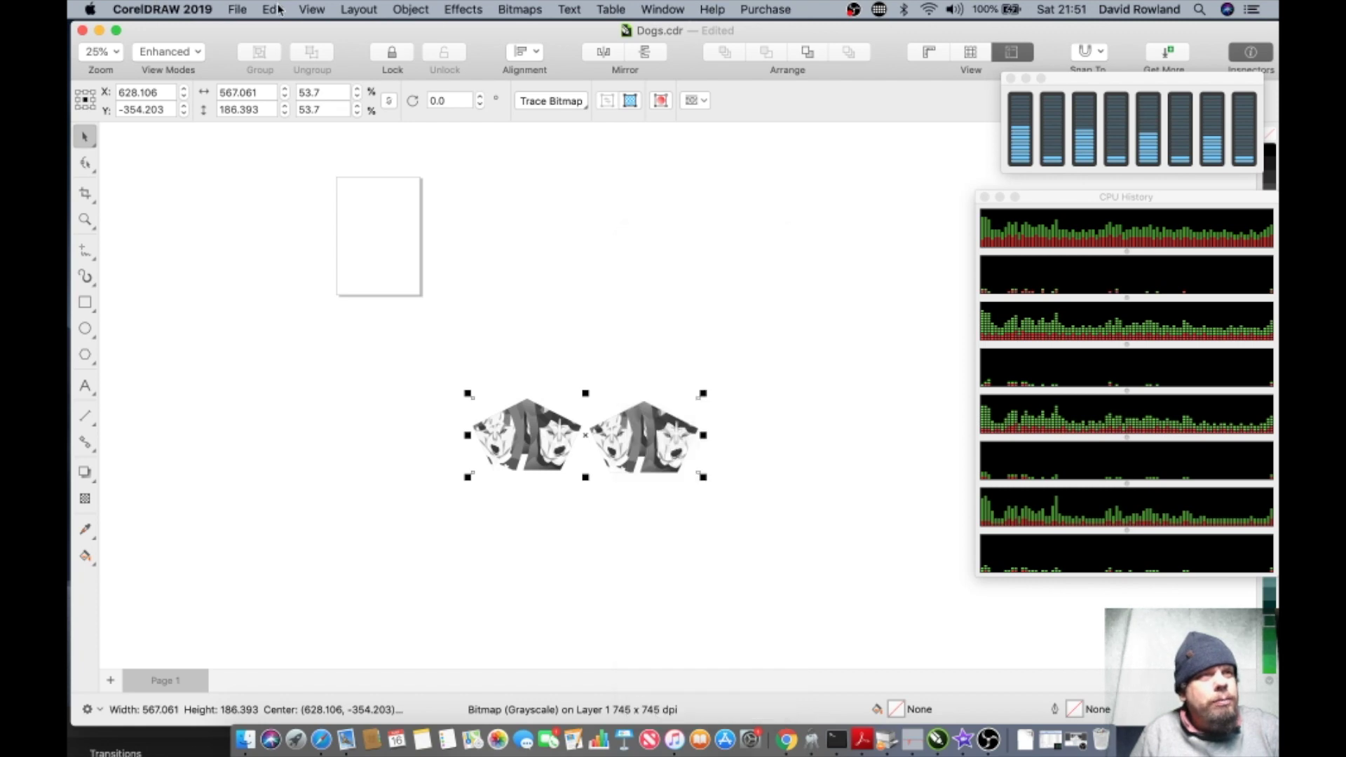
pyautogui.click(272, 9)
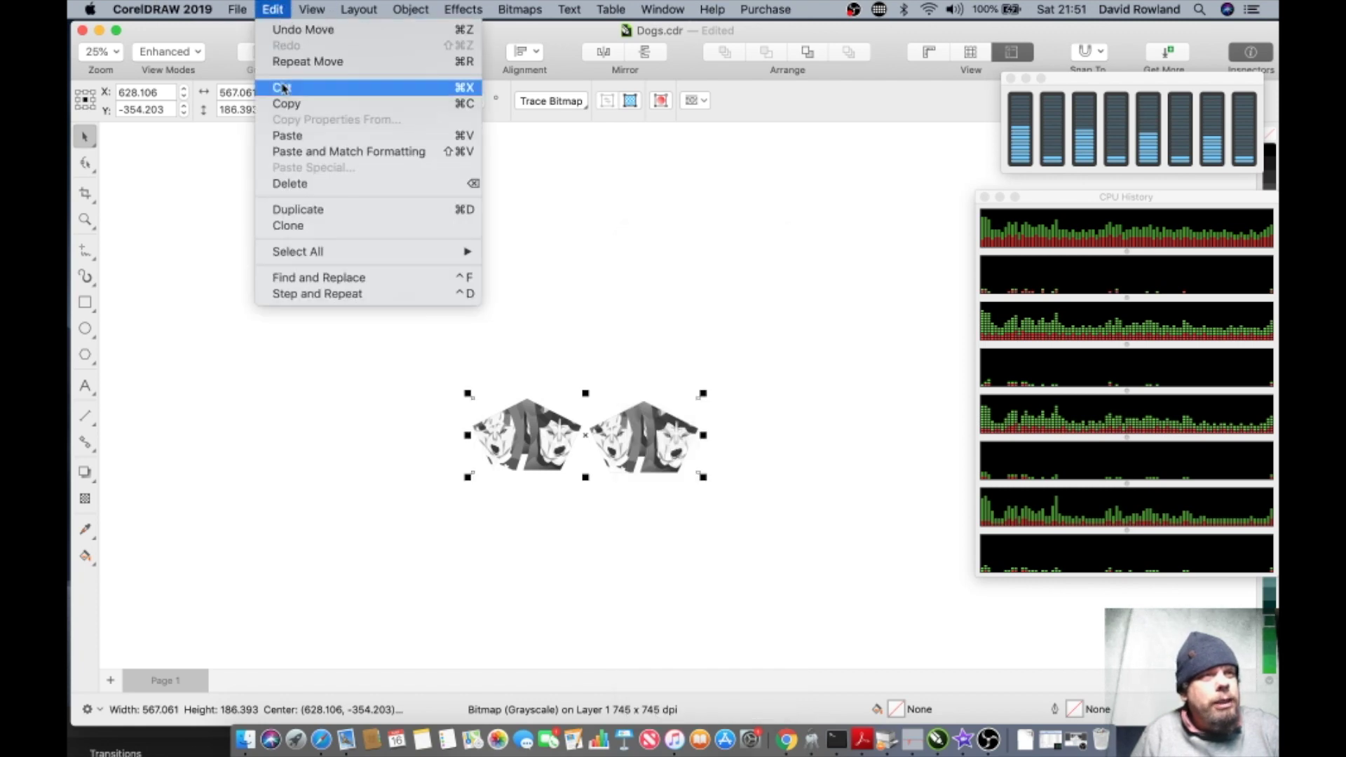
pyautogui.click(300, 209)
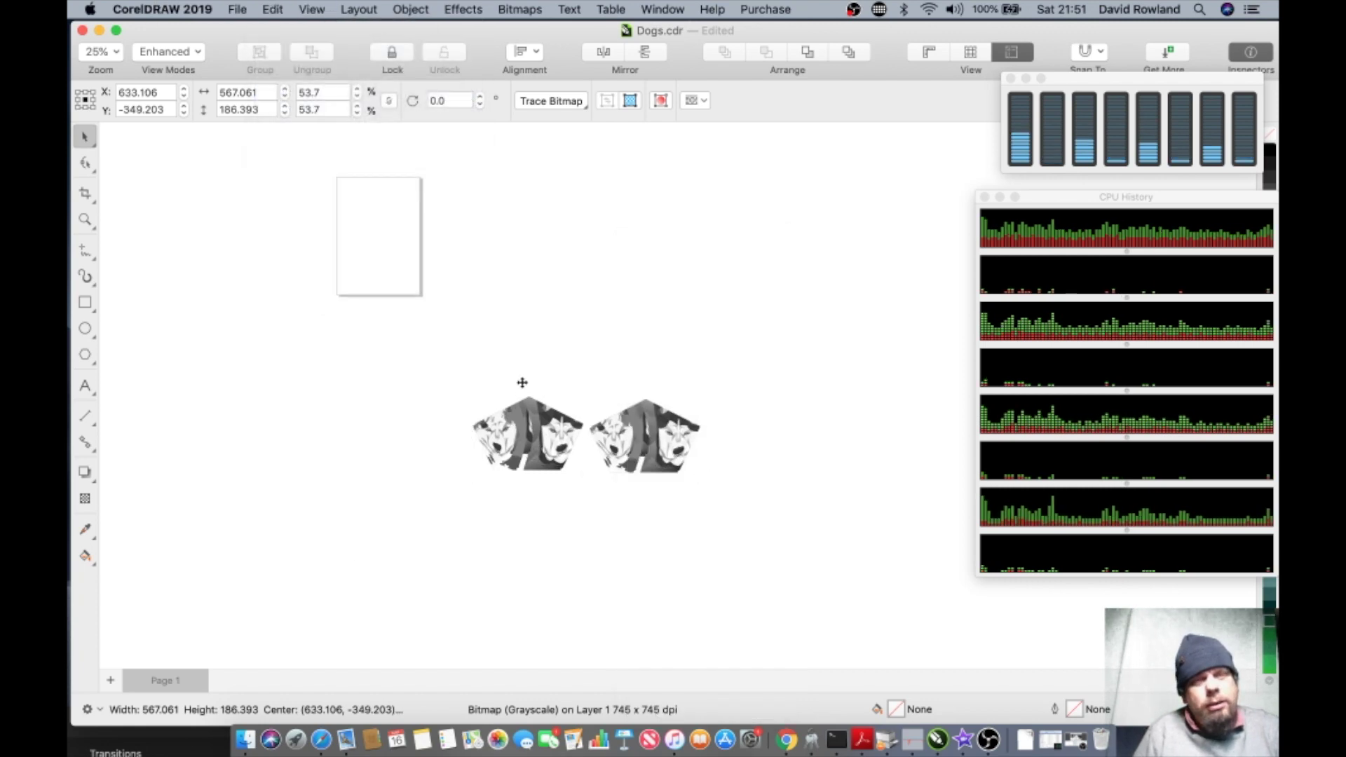
pyautogui.moveTo(540, 458); pyautogui.dragTo(522, 383)
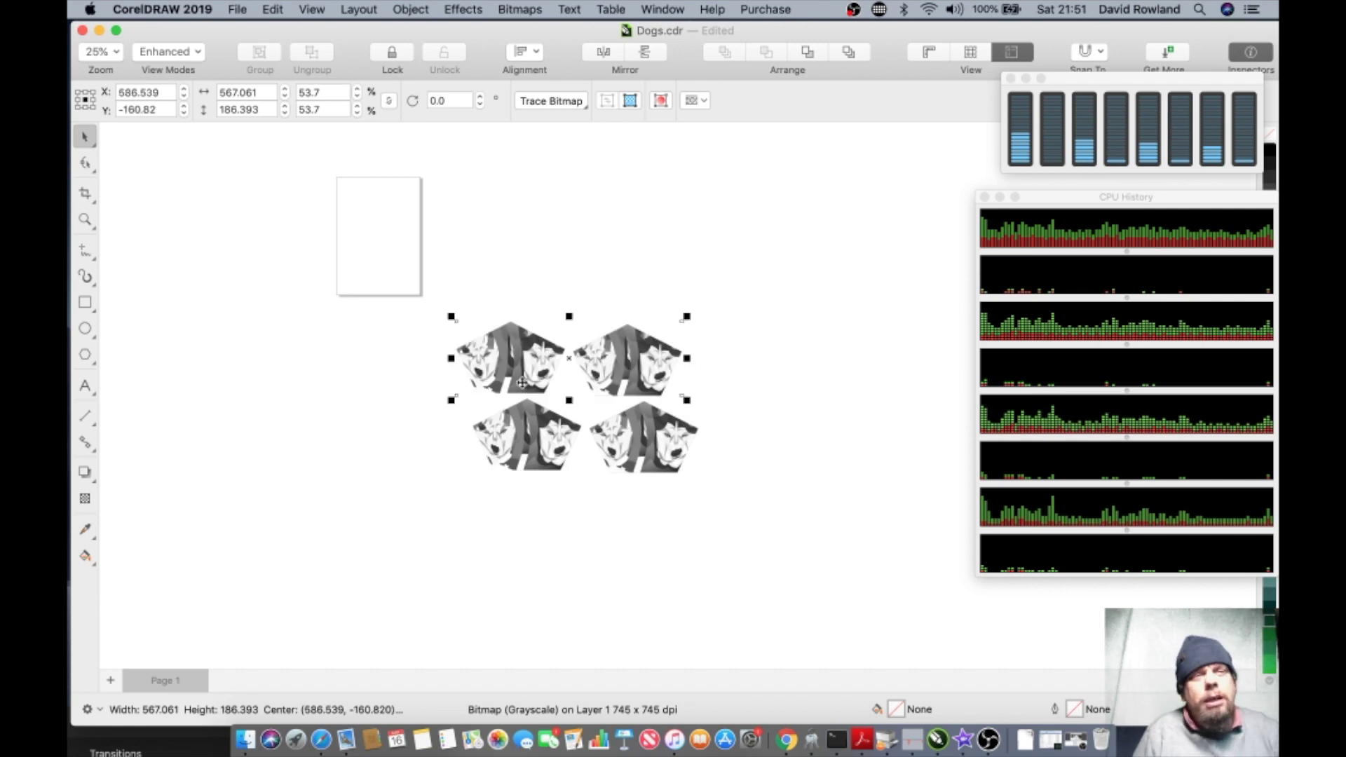
# Step: Select both grayscale husky bitmaps together and duplicate the pair
pyautogui.moveTo(385, 294); pyautogui.dragTo(834, 561)
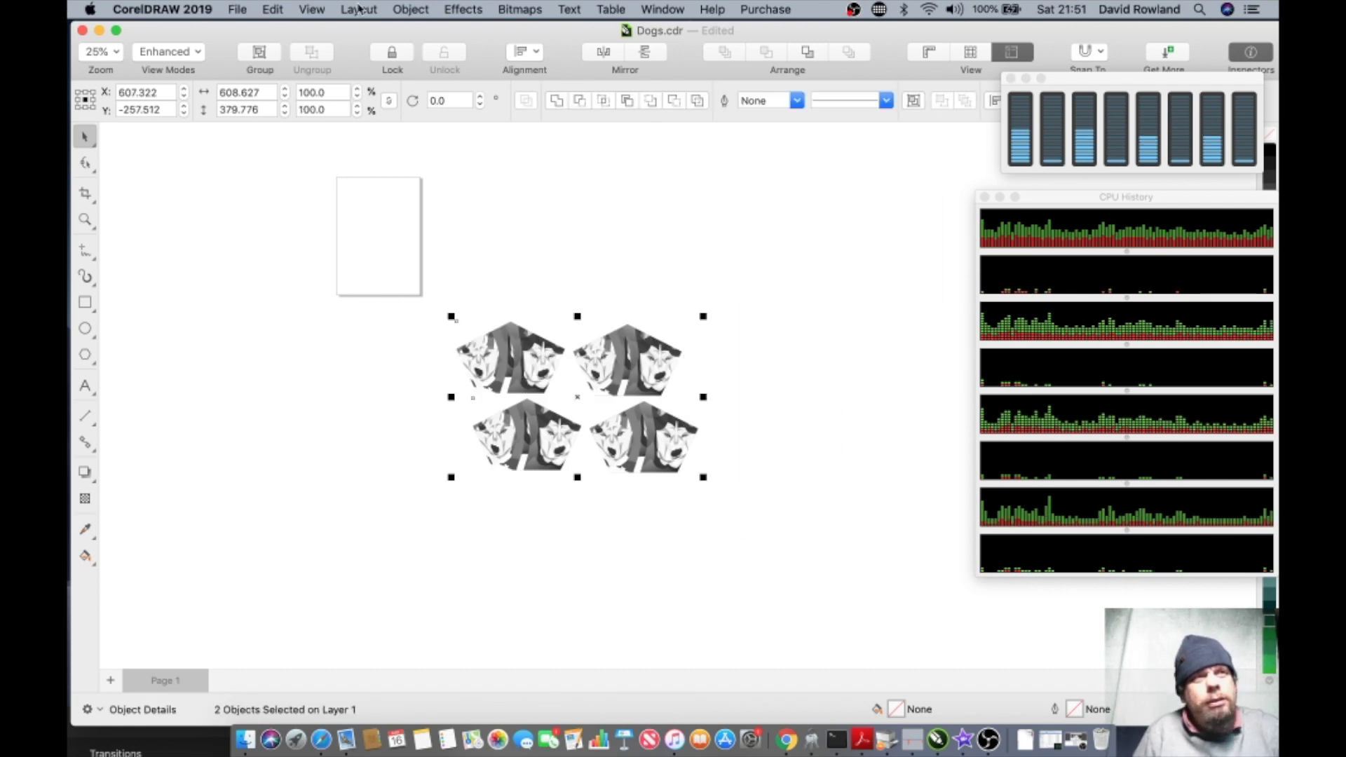
pyautogui.click(312, 9)
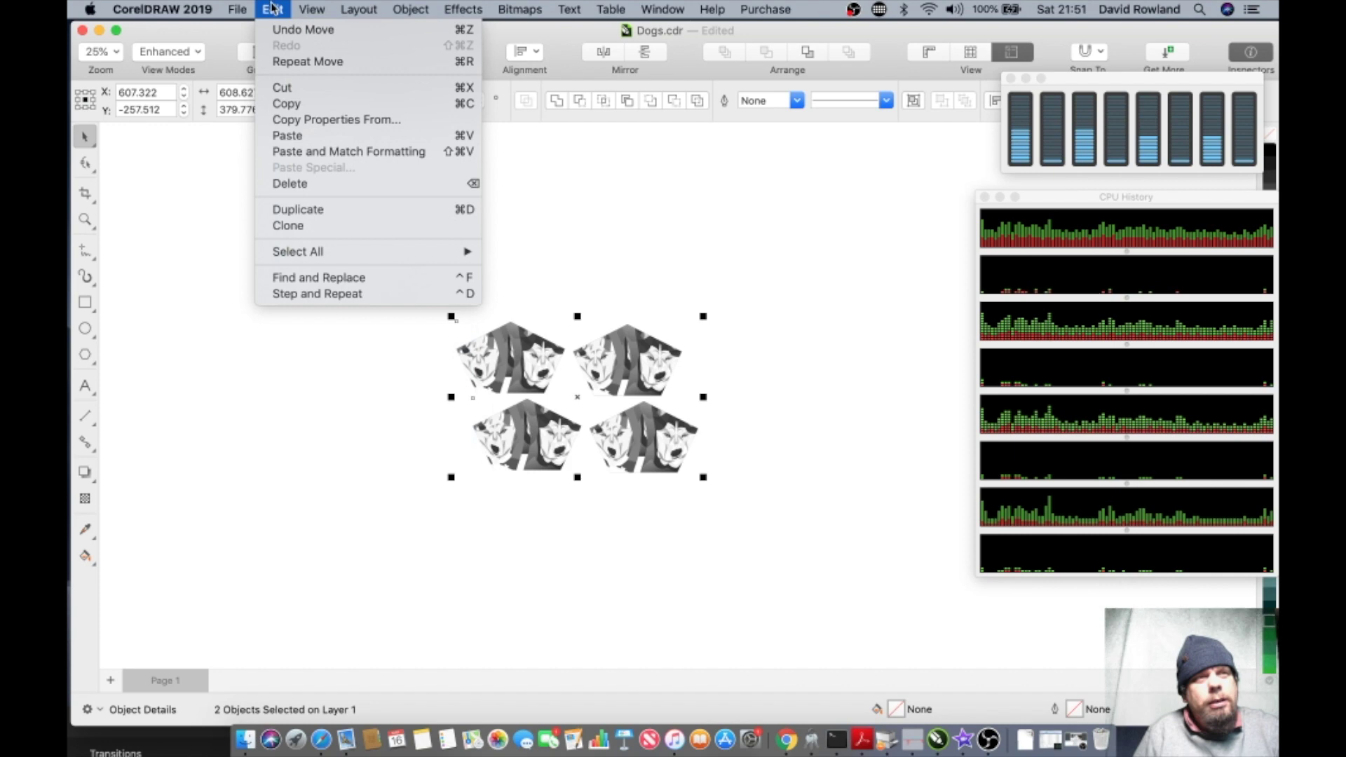
pyautogui.click(298, 209)
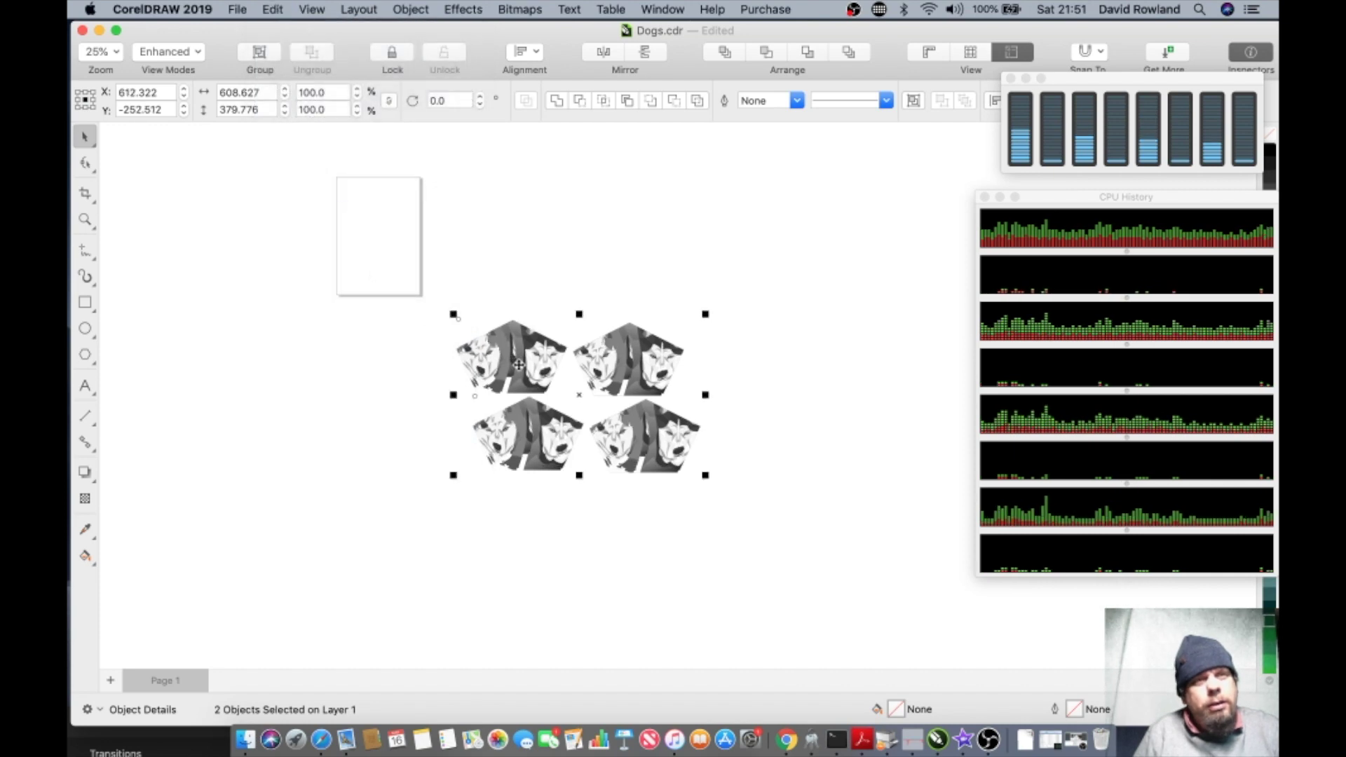